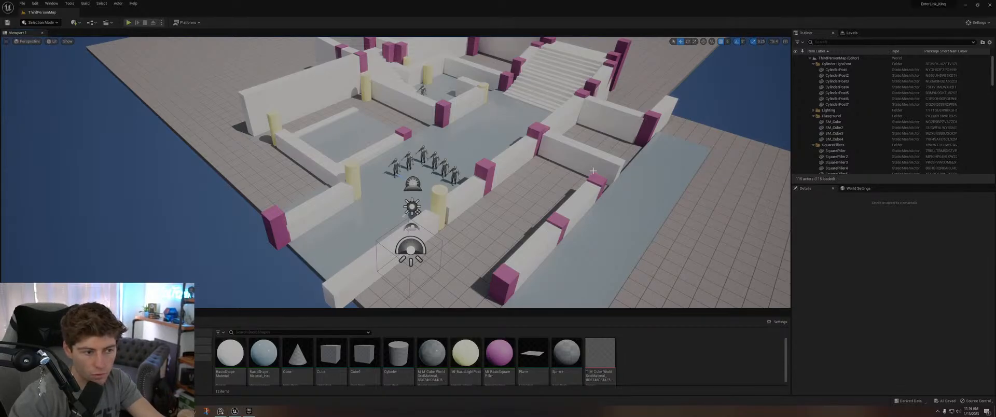
Step: Switch to the Epic Games Launcher library and search the vault for "forest"
{"action": "scroll", "coordinate": [593, 171], "scroll_direction": "down", "scroll_amount": 6}
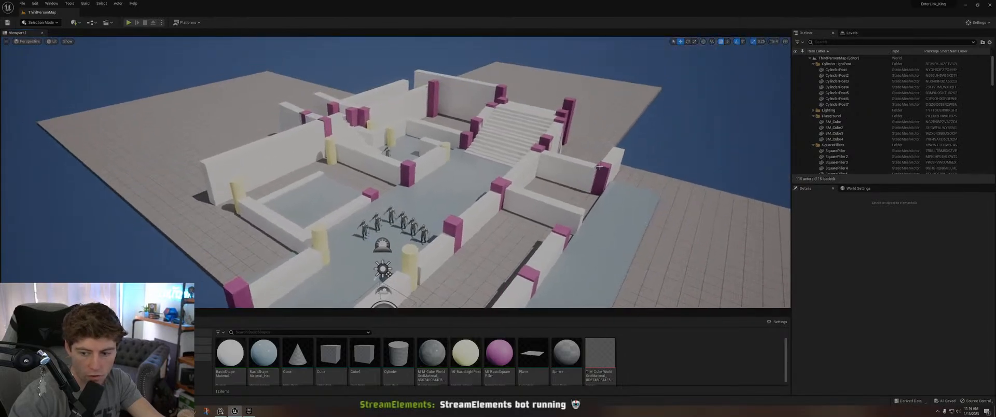
{"action": "left_click", "coordinate": [249, 412]}
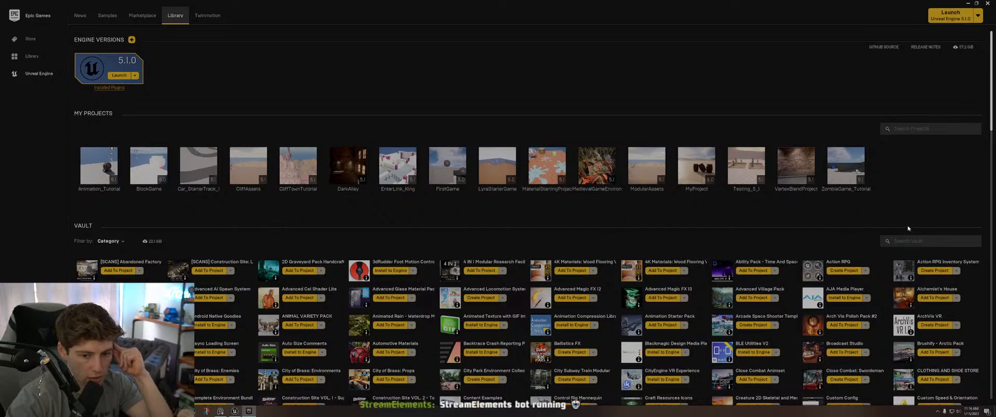
{"action": "left_click", "coordinate": [935, 242]}
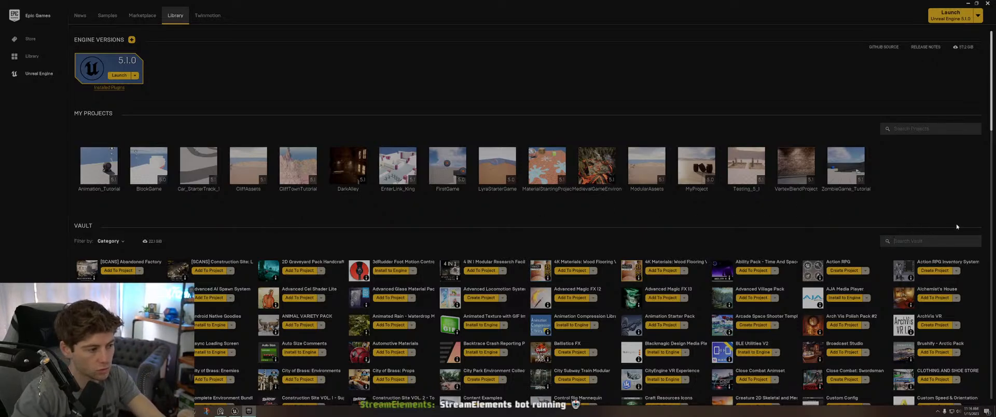
{"action": "type", "text": "forest"}
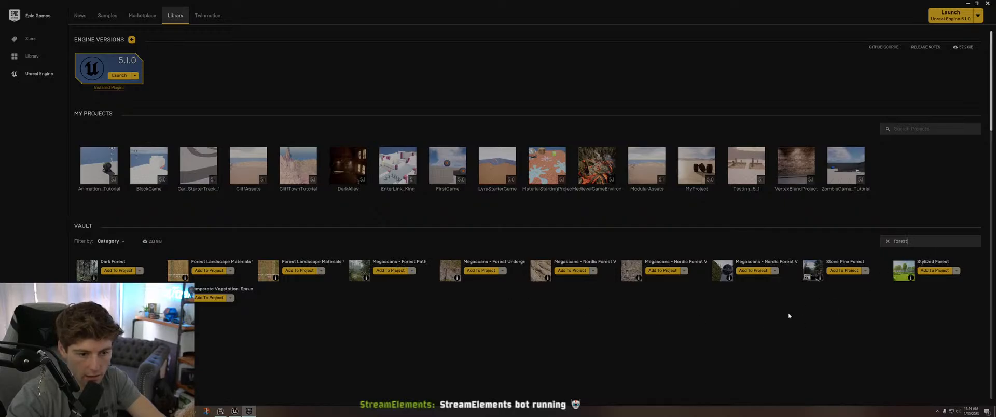
Step: Replace the vault search term with "tree" to look for tree asset packs
{"action": "key", "text": "BackSpace"}
{"action": "key", "text": "BackSpace"}
{"action": "key", "text": "BackSpace"}
{"action": "key", "text": "BackSpace"}
{"action": "key", "text": "BackSpace"}
{"action": "key", "text": "BackSpace"}
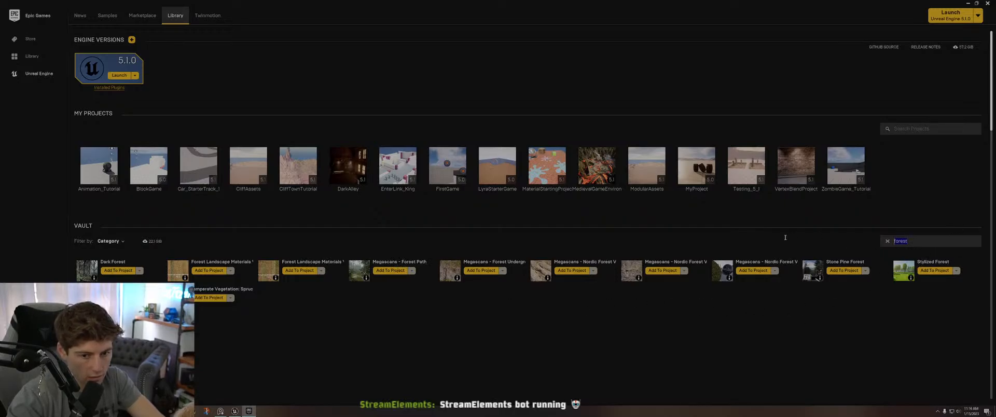
{"action": "type", "text": "tre"}
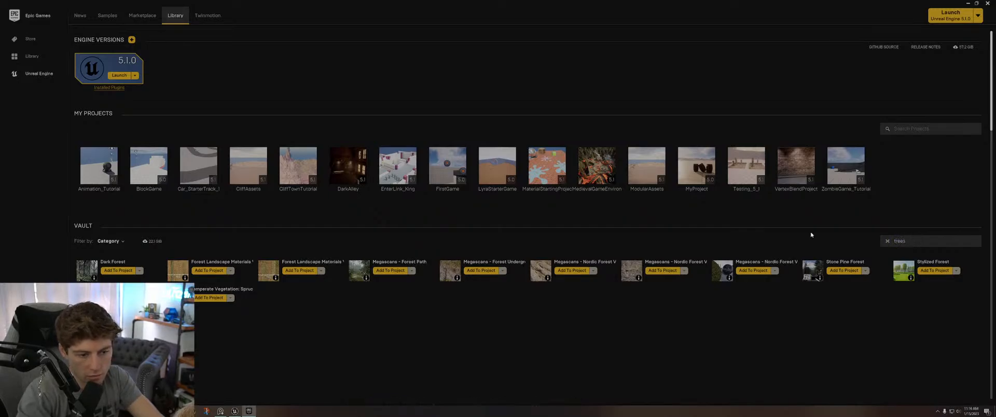
{"action": "type", "text": "e"}
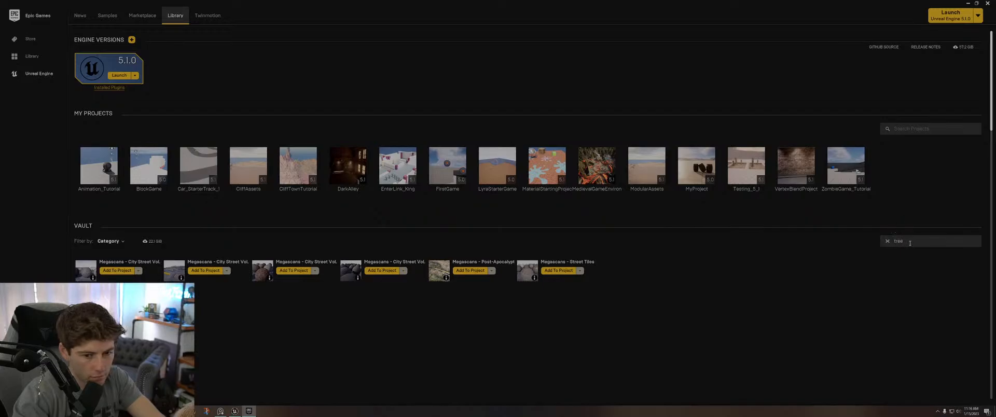
Step: Search the vault for "forest" again and open the Megascans - Forest Path content page
{"action": "key", "text": "BackSpace"}
{"action": "key", "text": "BackSpace"}
{"action": "key", "text": "BackSpace"}
{"action": "key", "text": "BackSpace"}
{"action": "type", "text": "fores"}
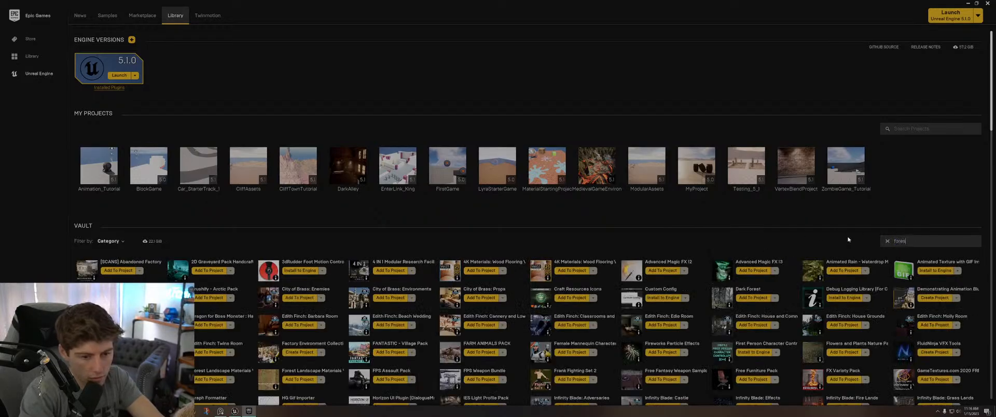
{"action": "type", "text": "t"}
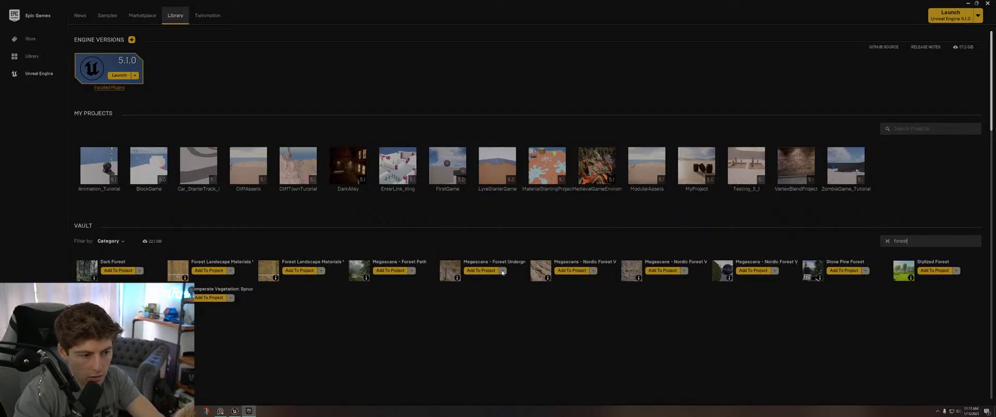
{"action": "left_click", "coordinate": [403, 262]}
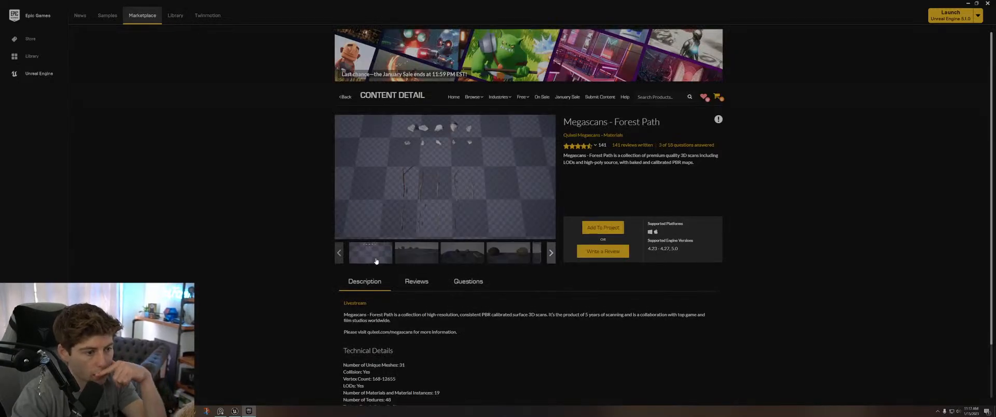
Step: Examine the Megascans - Forest Path preview images for the pack's rocks, plants and ground materials
{"action": "left_click", "coordinate": [463, 252]}
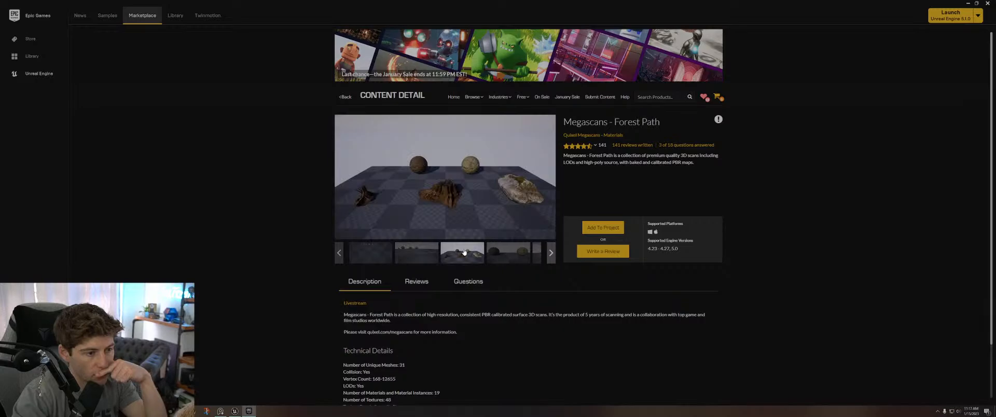
{"action": "left_click", "coordinate": [506, 251]}
{"action": "left_click", "coordinate": [538, 251]}
{"action": "left_click", "coordinate": [550, 252]}
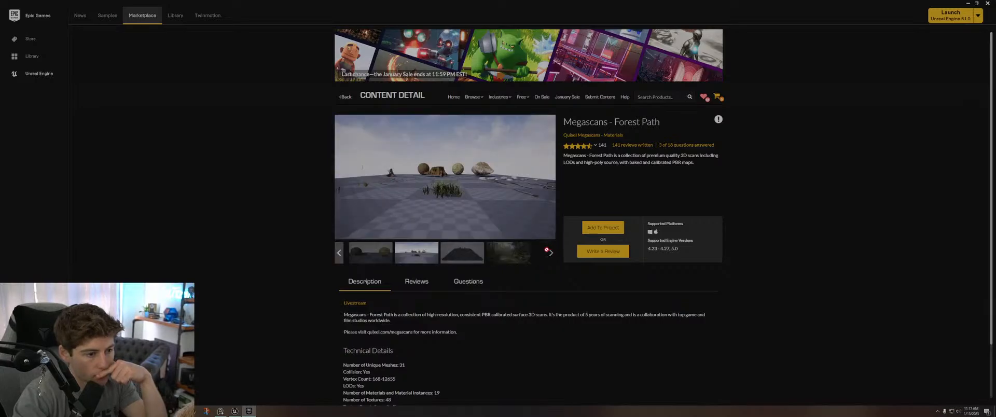
{"action": "left_click", "coordinate": [502, 258]}
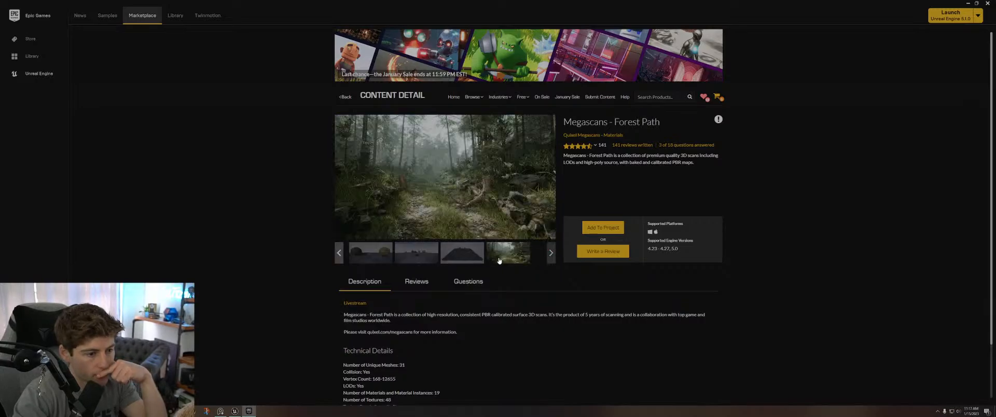
{"action": "left_click", "coordinate": [358, 263]}
{"action": "left_click", "coordinate": [339, 252]}
{"action": "left_click", "coordinate": [394, 261]}
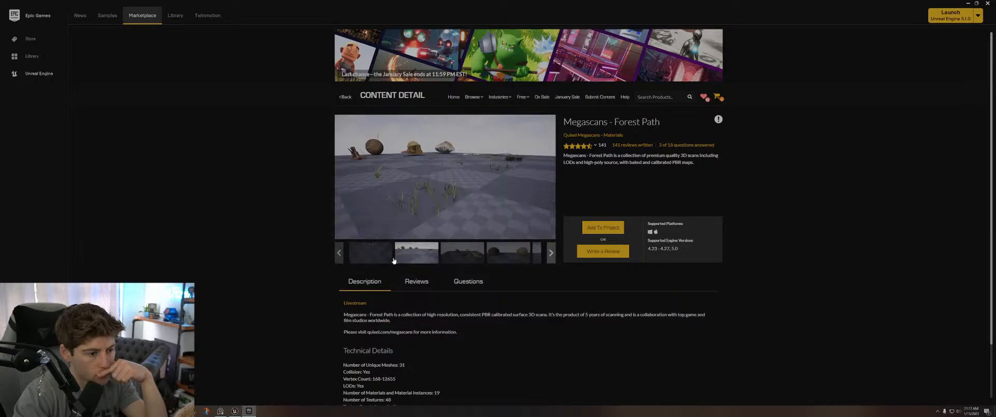
{"action": "left_click", "coordinate": [371, 256]}
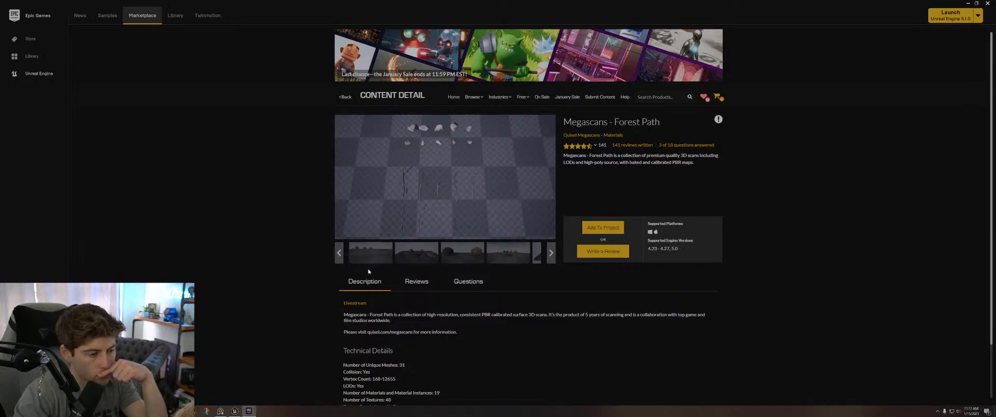
{"action": "left_click", "coordinate": [370, 255]}
{"action": "left_click", "coordinate": [500, 252]}
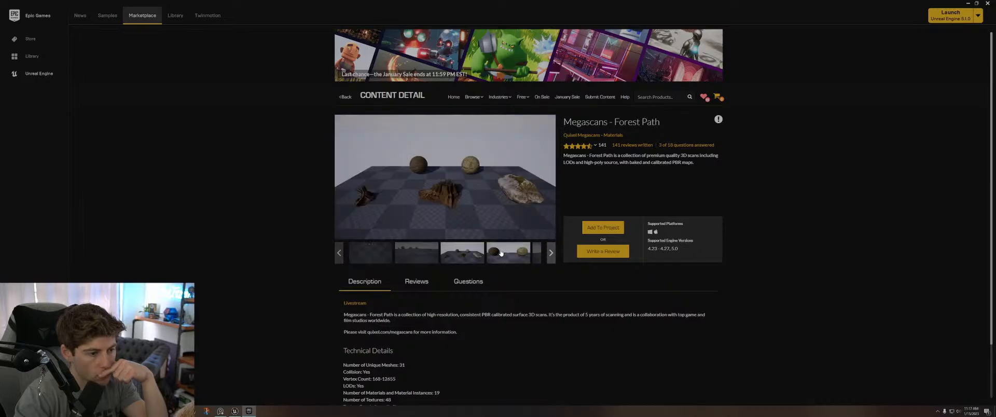
{"action": "left_click", "coordinate": [501, 253]}
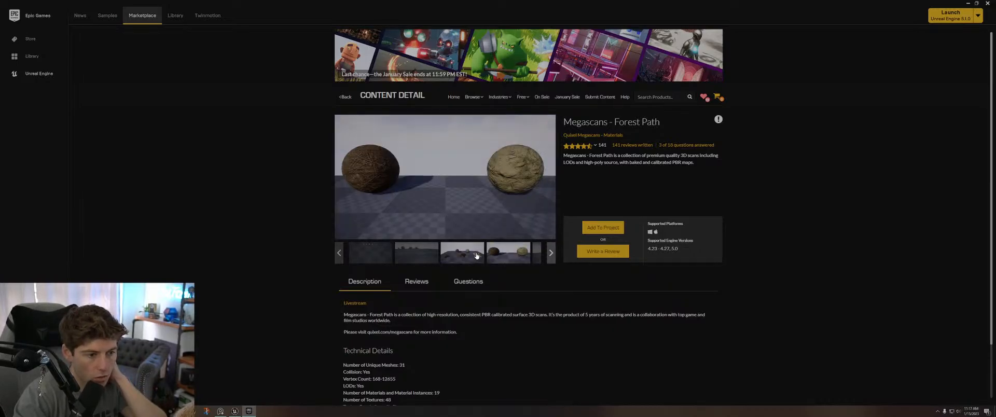
{"action": "left_click", "coordinate": [477, 255]}
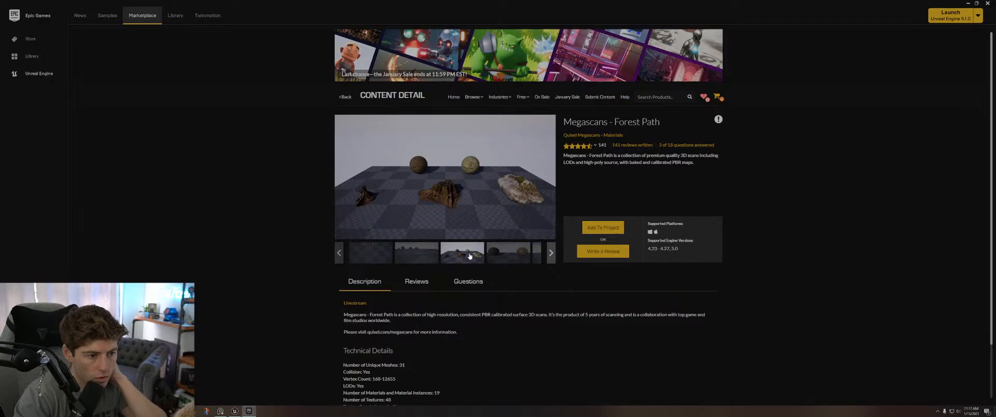
{"action": "left_click", "coordinate": [432, 255]}
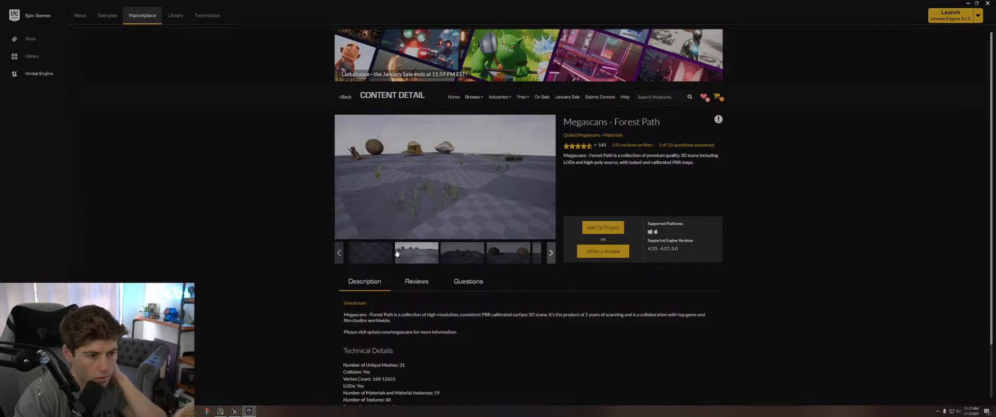
{"action": "left_click", "coordinate": [394, 189]}
{"action": "left_click", "coordinate": [431, 144]}
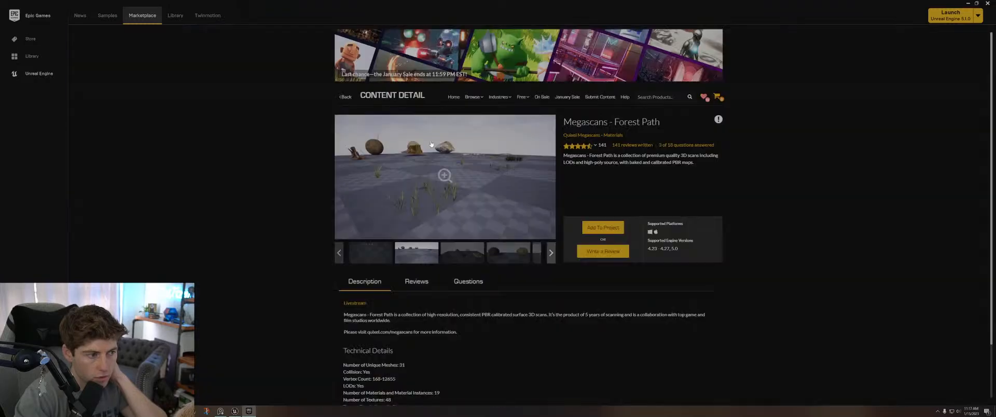
Step: Go through the Forest Path previews once more, view the misty forest trail image enlarged, and close the enlarged view
{"action": "left_click", "coordinate": [362, 254]}
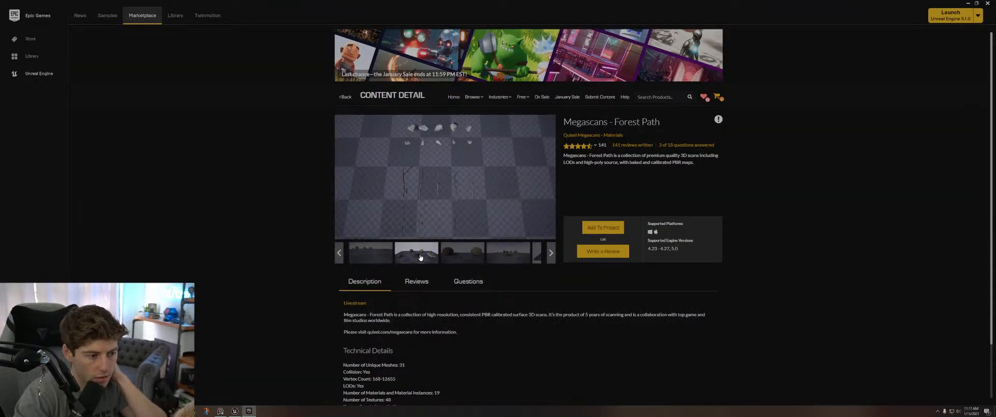
{"action": "left_click", "coordinate": [431, 256]}
{"action": "left_click", "coordinate": [450, 253]}
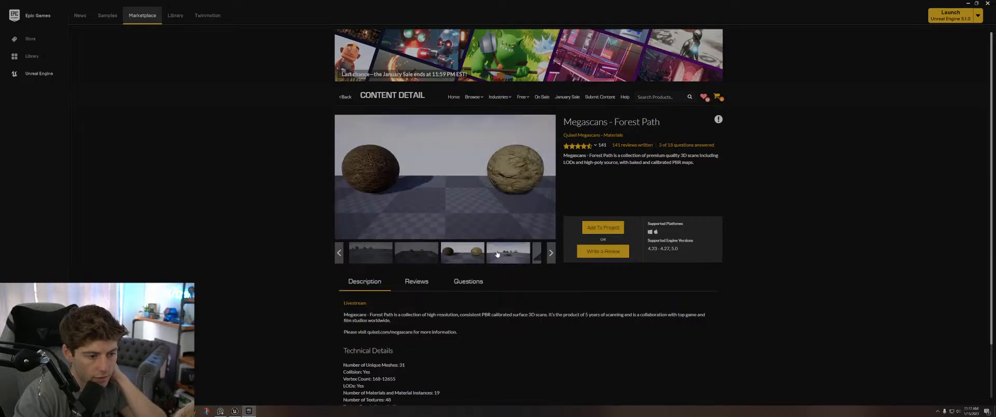
{"action": "left_click", "coordinate": [537, 252]}
{"action": "left_click", "coordinate": [533, 253]}
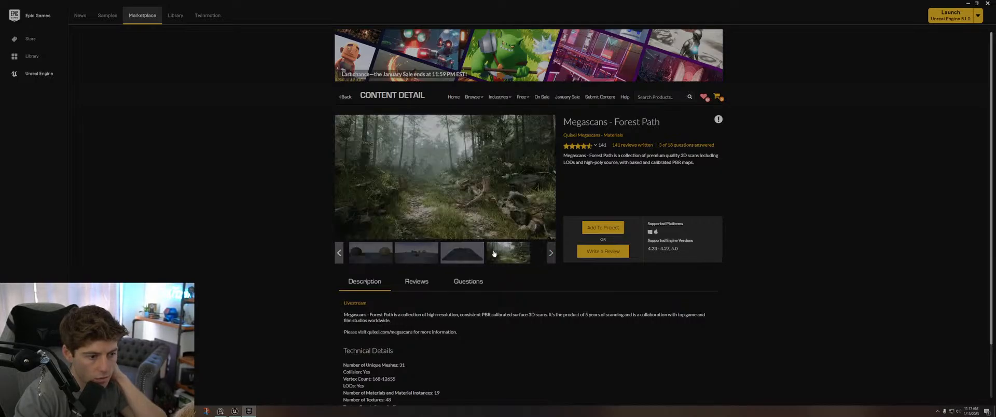
{"action": "left_click", "coordinate": [445, 176]}
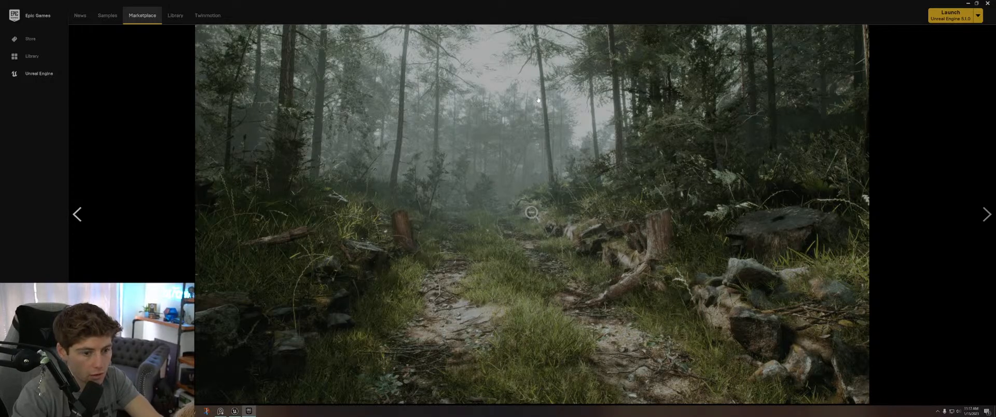
{"action": "left_click", "coordinate": [138, 67]}
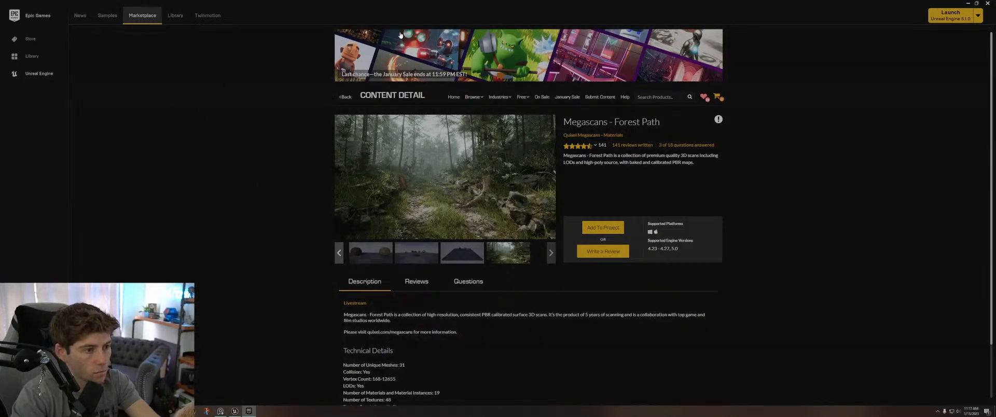
Step: Open Procedural Biomes from the marketplace's Free For The Month products and examine its first preview images and technical details
{"action": "left_click", "coordinate": [133, 19]}
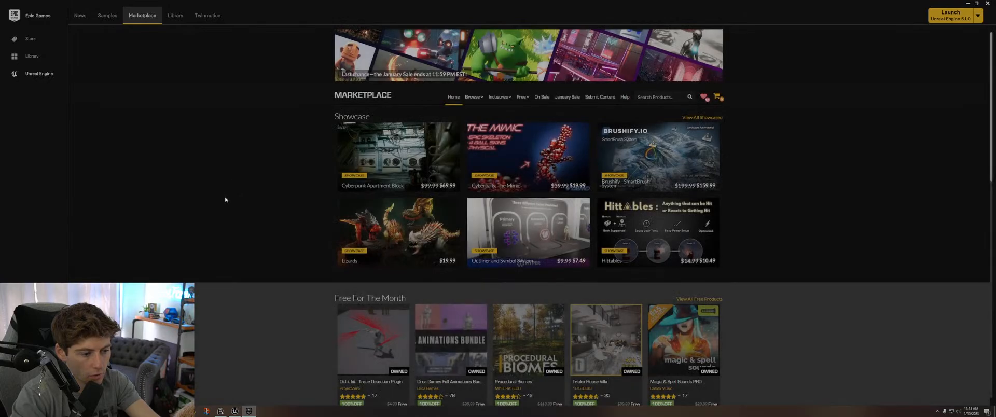
{"action": "left_click", "coordinate": [517, 339]}
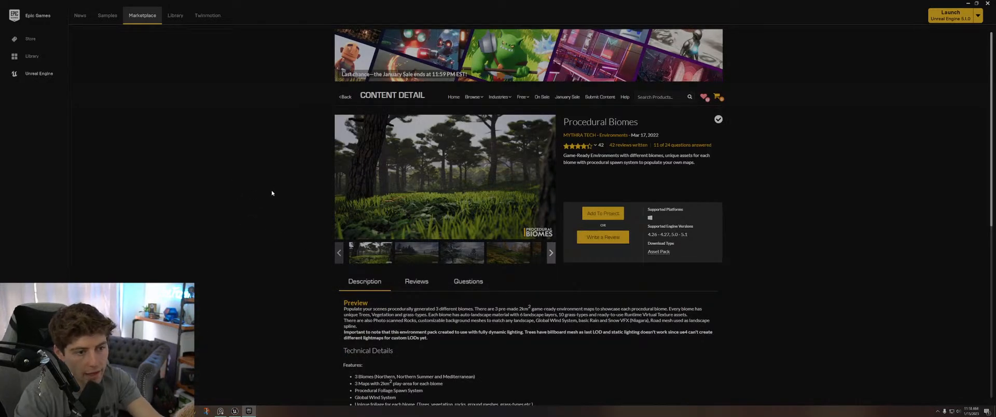
{"action": "left_click", "coordinate": [402, 255]}
{"action": "left_click", "coordinate": [462, 254]}
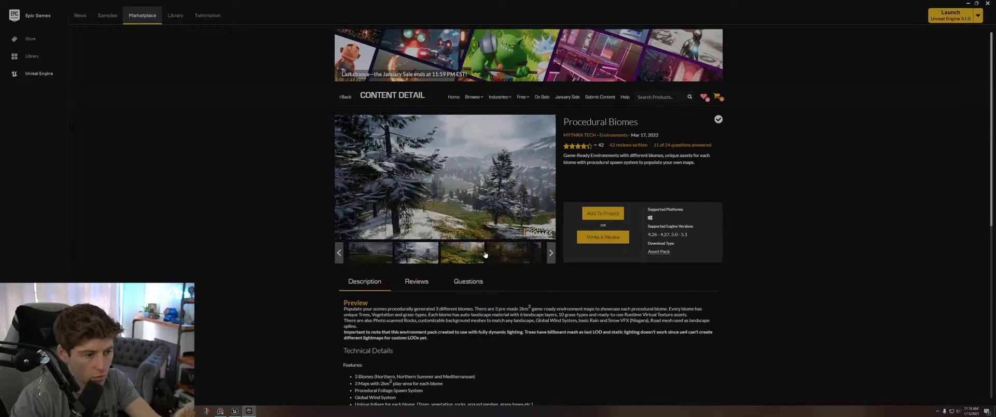
{"action": "left_click", "coordinate": [493, 255]}
{"action": "left_click", "coordinate": [465, 258]}
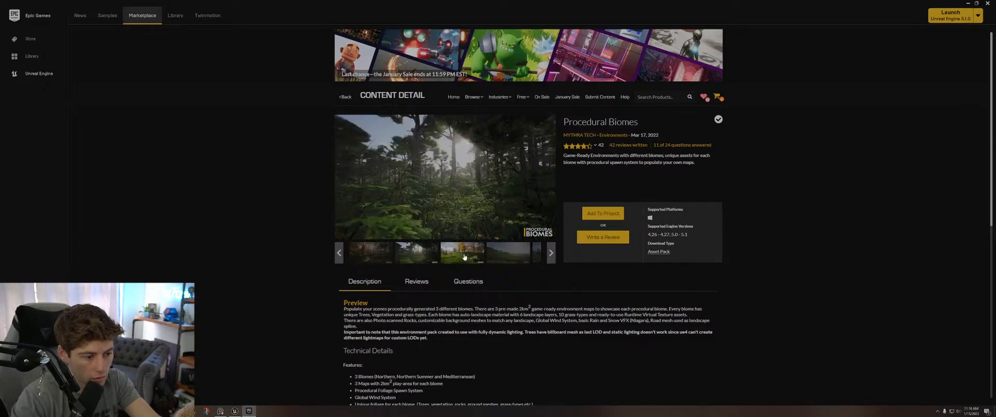
{"action": "scroll", "coordinate": [387, 291], "scroll_direction": "down", "scroll_amount": 2}
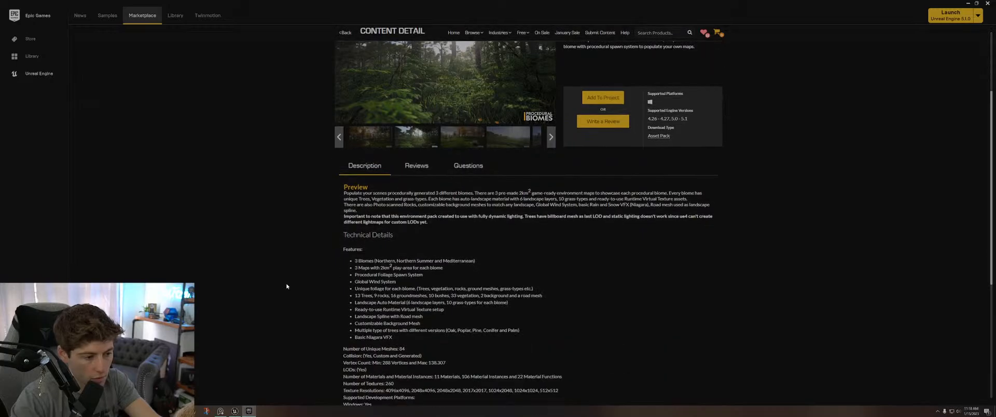
{"action": "left_click", "coordinate": [461, 139]}
{"action": "scroll", "coordinate": [437, 167], "scroll_direction": "up", "scroll_amount": 2}
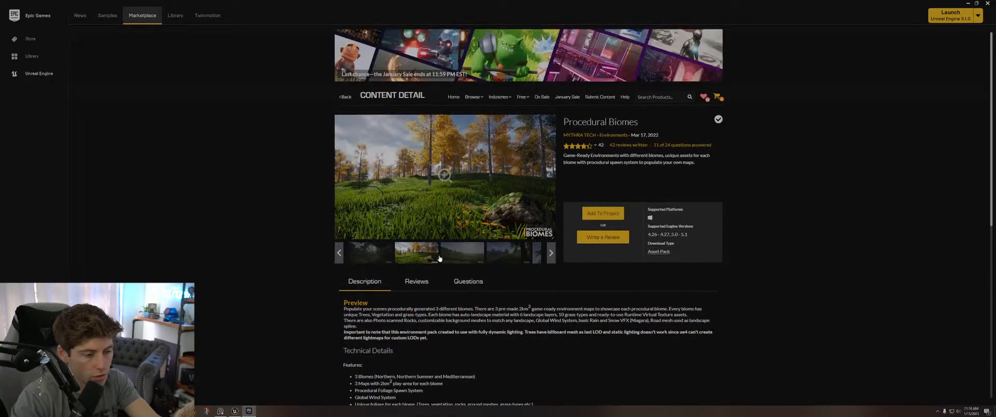
Step: Browse further Procedural Biomes previews, view the yellow-leaved trees image enlarged, and close the enlarged view
{"action": "left_click", "coordinate": [459, 257]}
{"action": "left_click", "coordinate": [471, 258]}
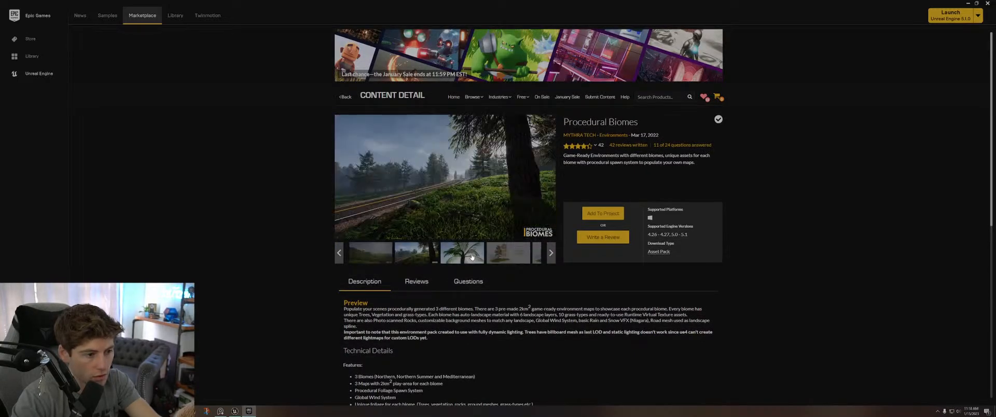
{"action": "left_click", "coordinate": [471, 257]}
{"action": "left_click", "coordinate": [472, 257]}
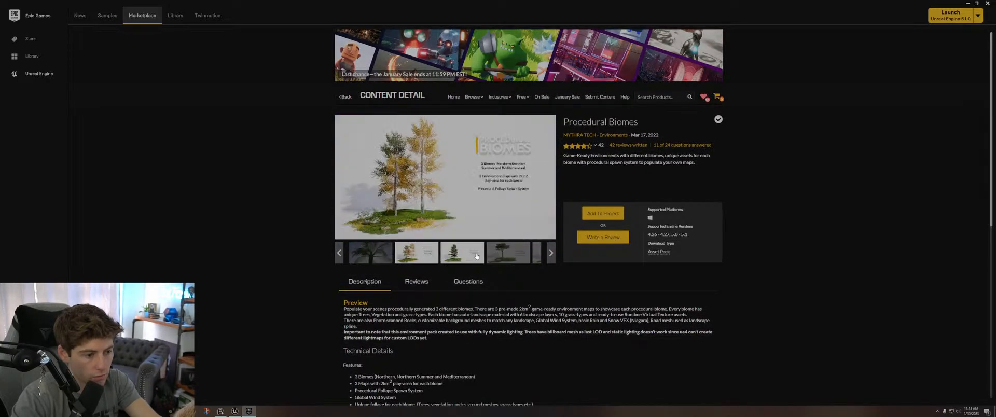
{"action": "left_click", "coordinate": [490, 170]}
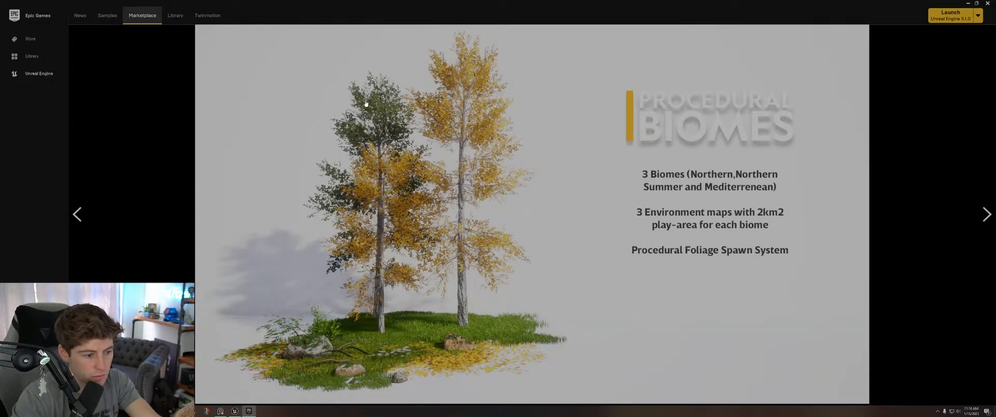
{"action": "key", "text": "Escape"}
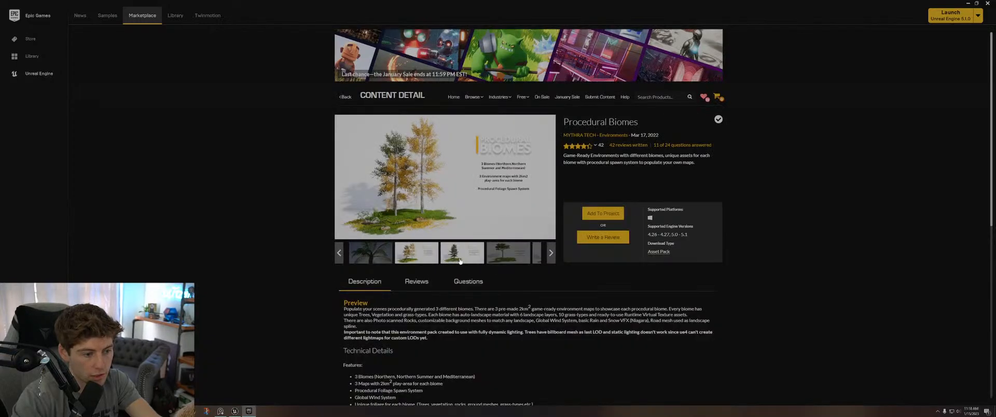
Step: View the Procedural Biomes landscape material and asset-count images enlarged, close them, and look through the remaining previews up to the snowy mountain scene
{"action": "left_click", "coordinate": [462, 253]}
{"action": "left_click", "coordinate": [505, 252]}
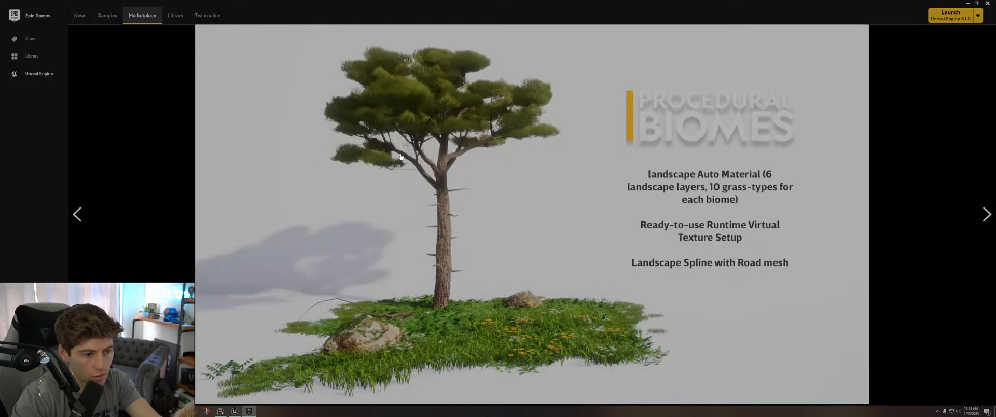
{"action": "left_click", "coordinate": [467, 176]}
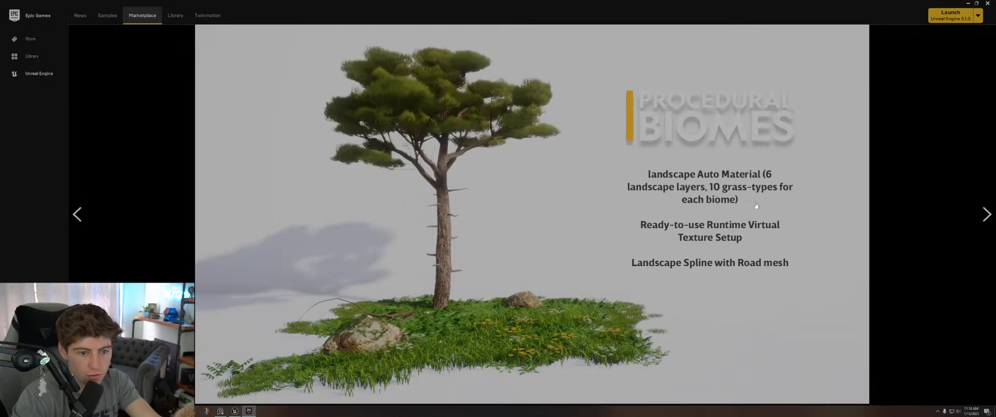
{"action": "left_click", "coordinate": [618, 214]}
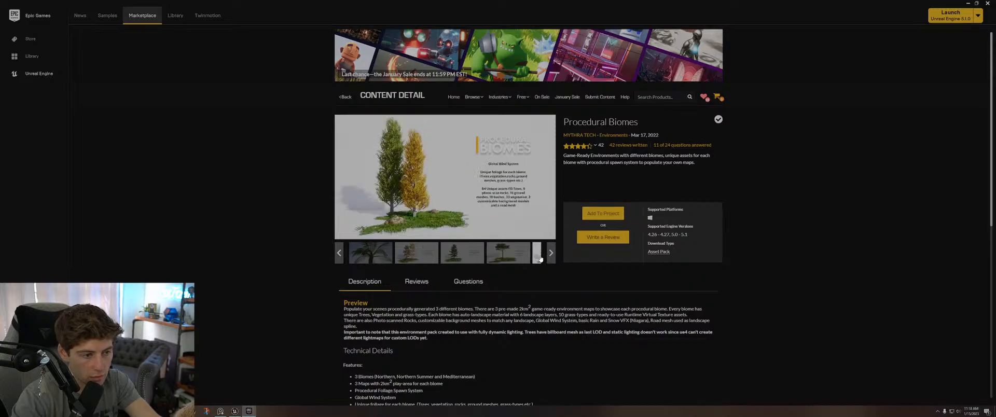
{"action": "left_click", "coordinate": [447, 192]}
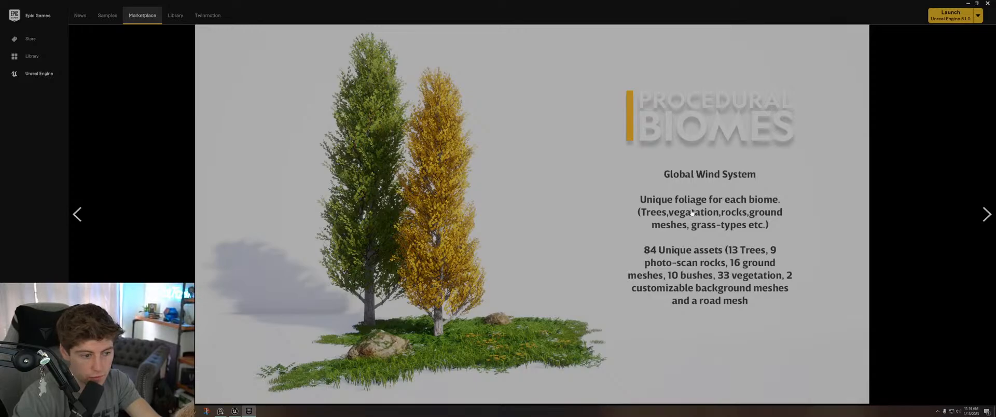
{"action": "key", "text": "Escape"}
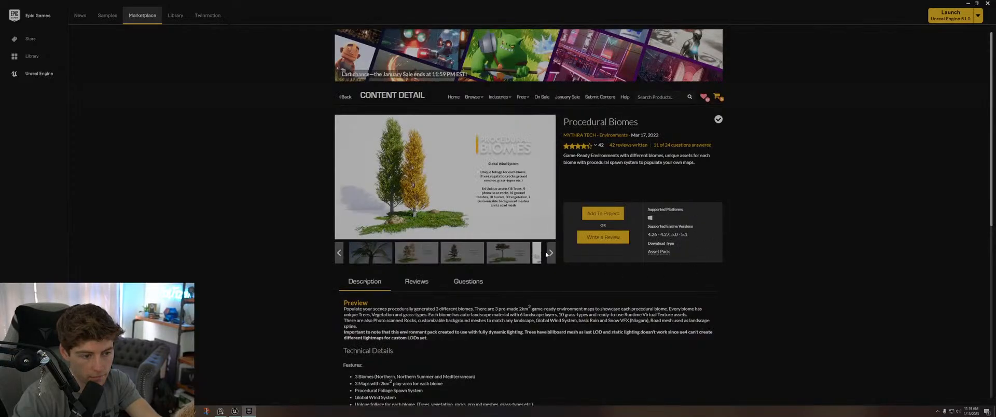
{"action": "left_click", "coordinate": [464, 255]}
{"action": "left_click", "coordinate": [501, 254]}
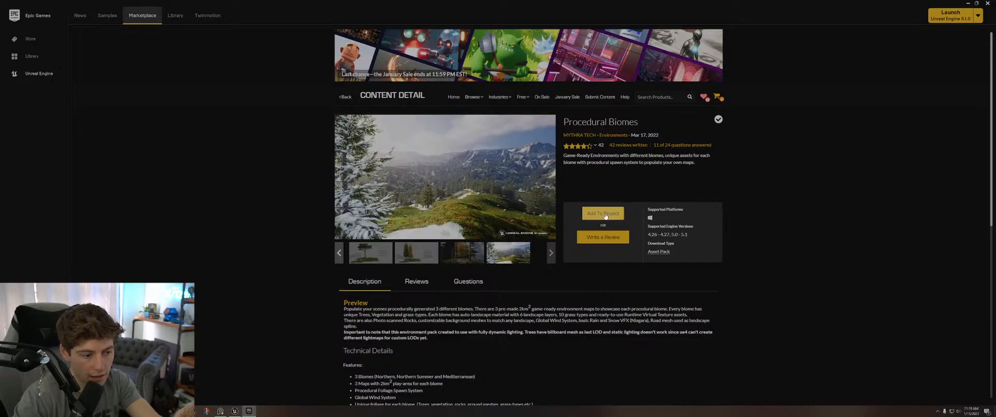
Step: Add the Procedural Biomes asset pack to the EnterLink_King project
{"action": "mouse_move", "coordinate": [663, 254]}
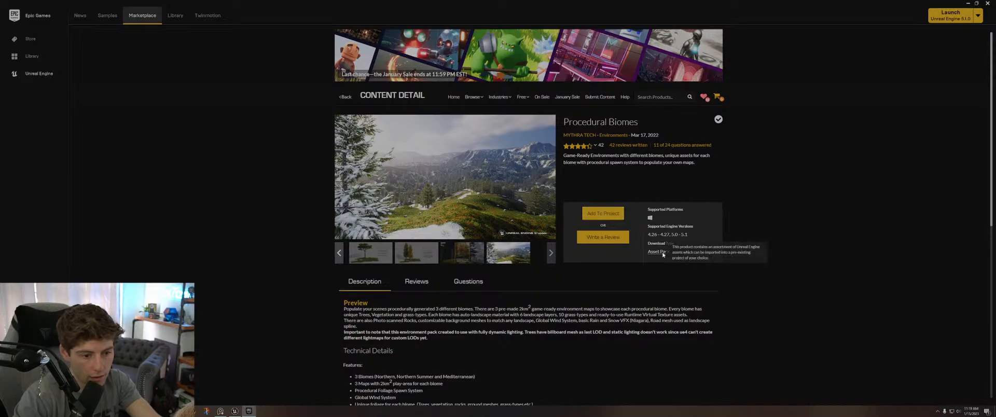
{"action": "left_click", "coordinate": [602, 213]}
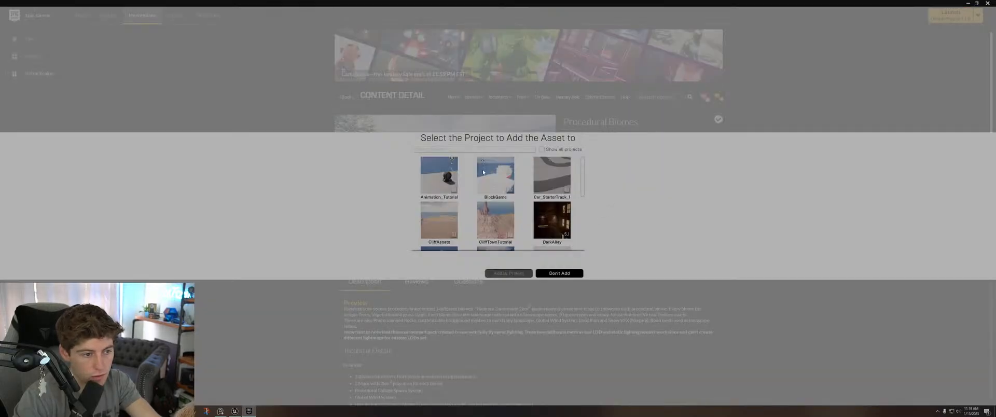
{"action": "scroll", "coordinate": [525, 218], "scroll_direction": "down", "scroll_amount": 2}
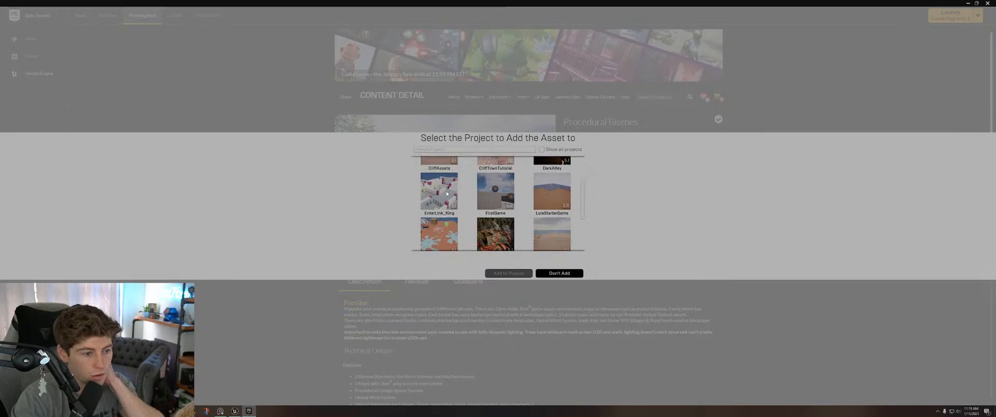
{"action": "left_click", "coordinate": [446, 193]}
{"action": "left_click", "coordinate": [509, 273]}
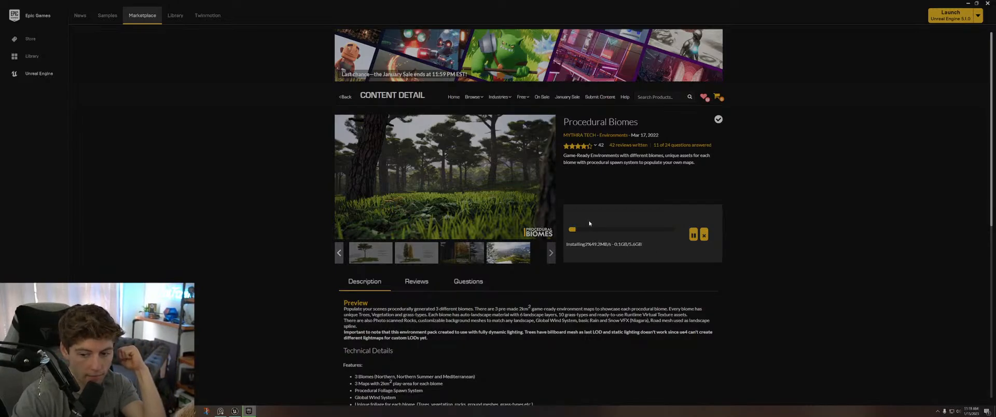
Step: Return to the marketplace home page, browse it down to New Releases, and check the Procedural Biomes installation progress
{"action": "left_click", "coordinate": [345, 96]}
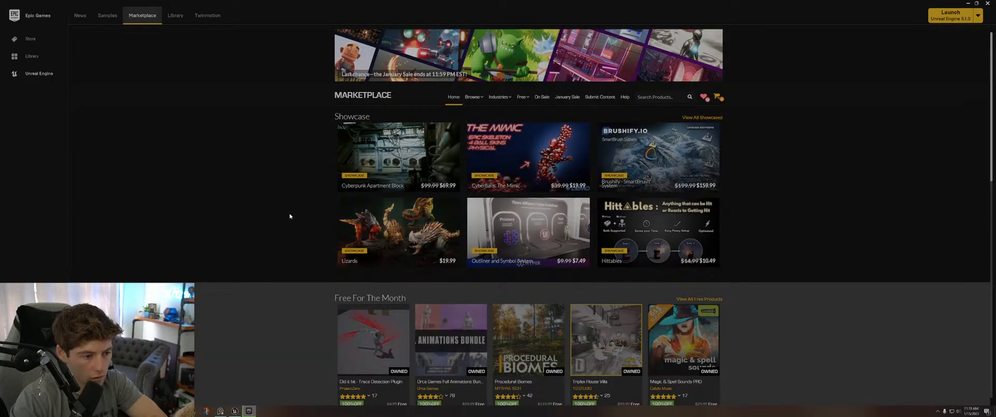
{"action": "mouse_move", "coordinate": [403, 250]}
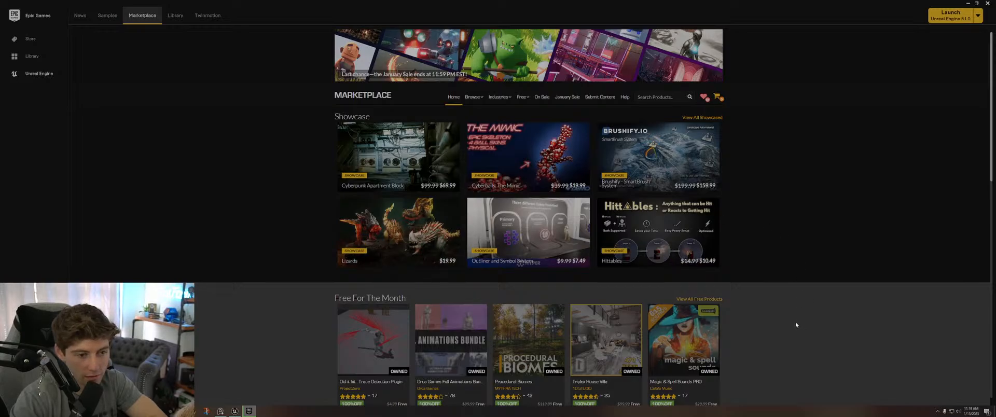
{"action": "scroll", "coordinate": [790, 329], "scroll_direction": "down", "scroll_amount": 3}
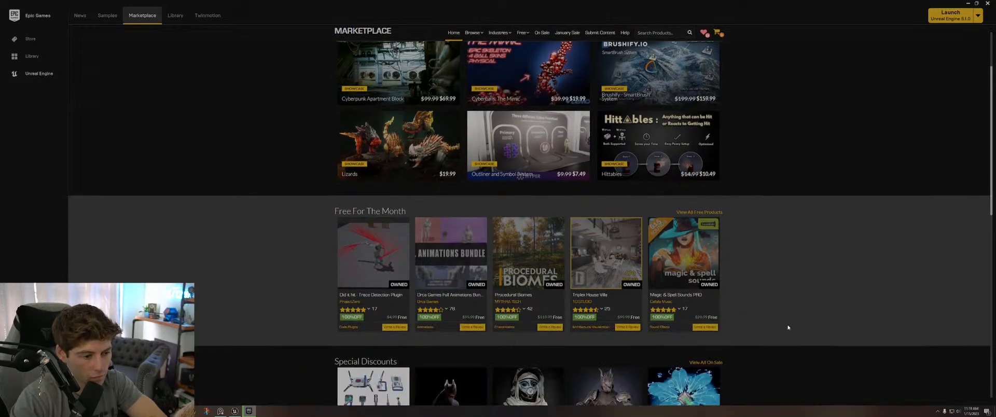
{"action": "scroll", "coordinate": [748, 243], "scroll_direction": "down", "scroll_amount": 3}
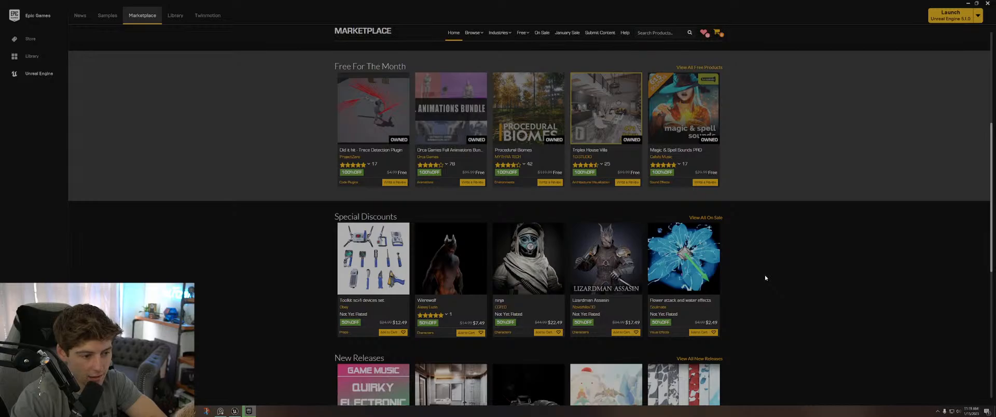
{"action": "scroll", "coordinate": [765, 278], "scroll_direction": "down", "scroll_amount": 2}
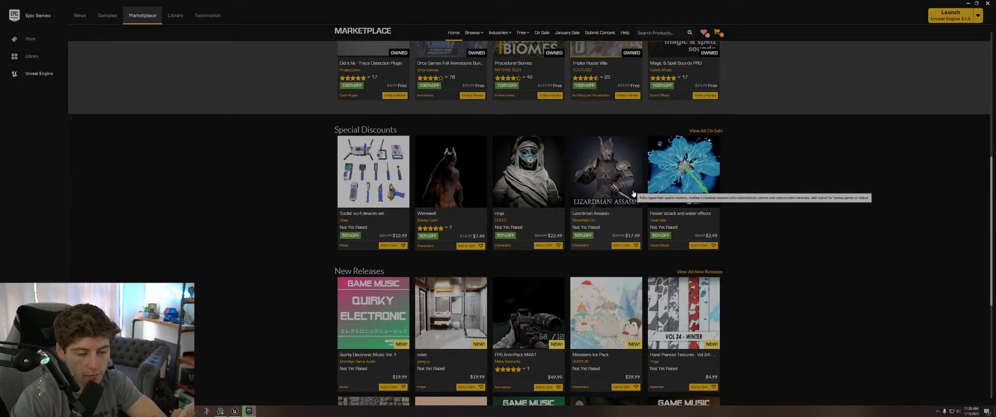
{"action": "scroll", "coordinate": [773, 228], "scroll_direction": "down", "scroll_amount": 3}
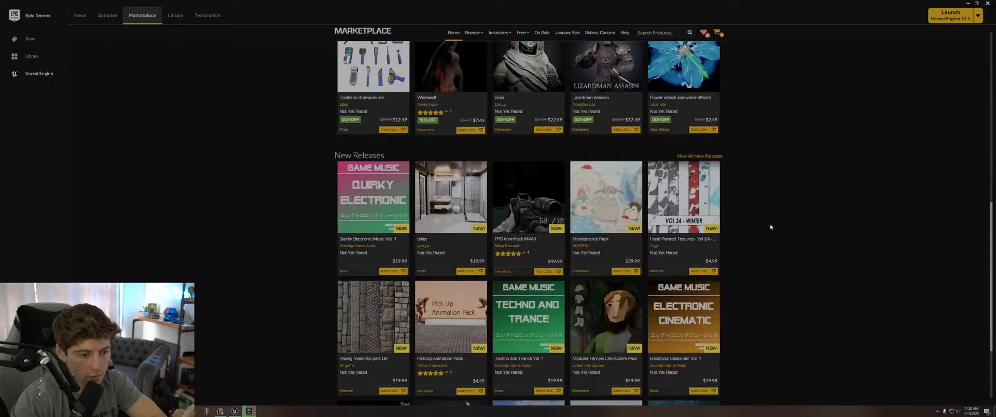
{"action": "scroll", "coordinate": [770, 228], "scroll_direction": "down", "scroll_amount": 1}
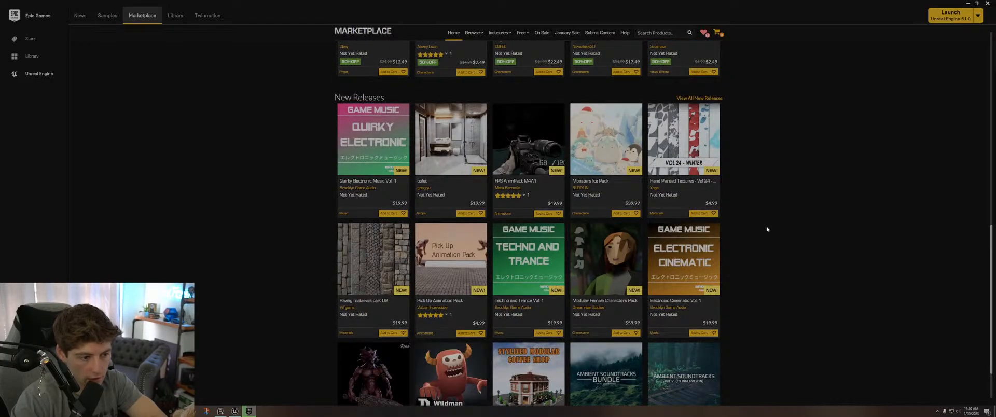
{"action": "scroll", "coordinate": [768, 230], "scroll_direction": "down", "scroll_amount": 1}
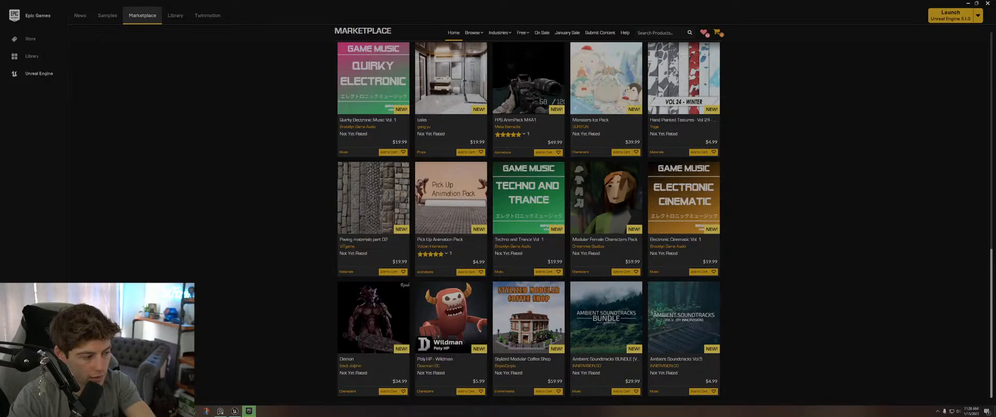
{"action": "left_click", "coordinate": [32, 357]}
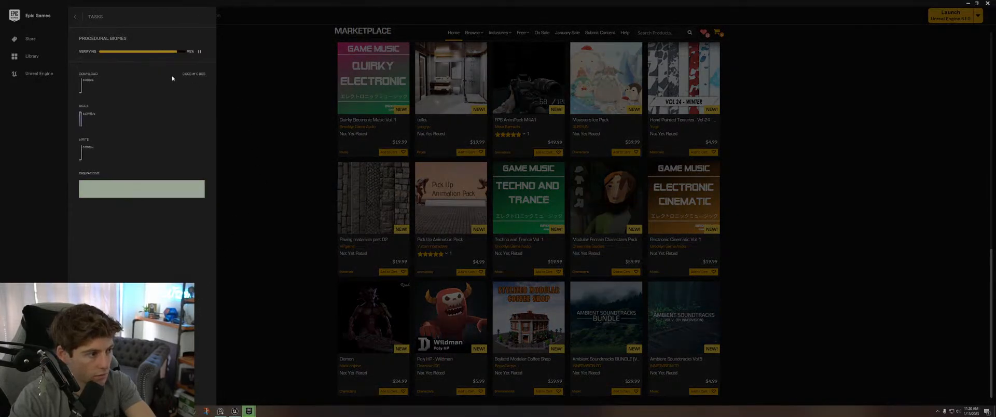
{"action": "left_click", "coordinate": [816, 232]}
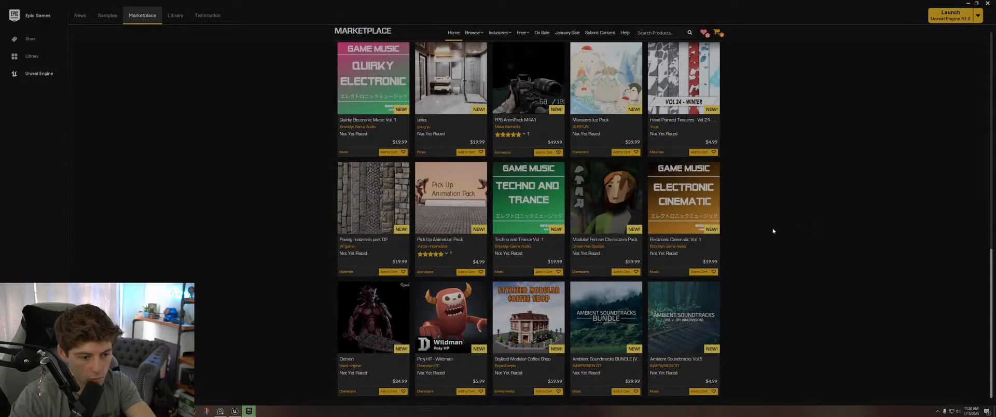
Step: Open temperate Vegetation: Spruce Forest from the library's vault and examine its first preview images
{"action": "left_click", "coordinate": [142, 15]}
{"action": "left_click", "coordinate": [176, 15]}
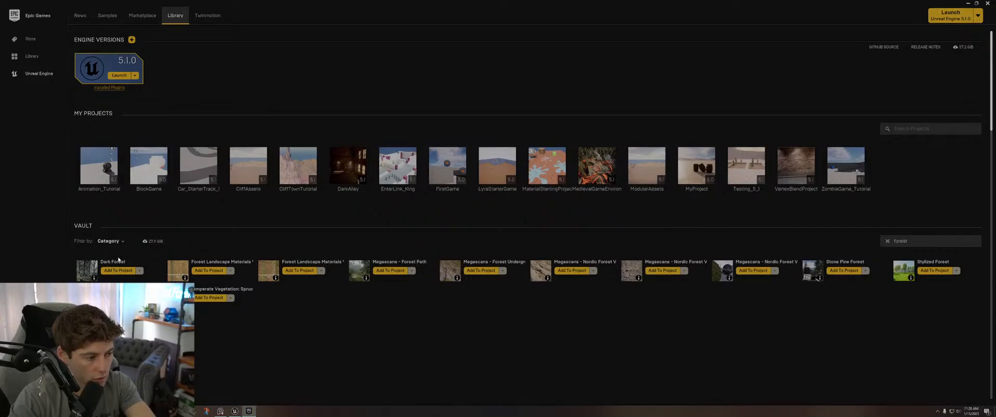
{"action": "left_click", "coordinate": [219, 291]}
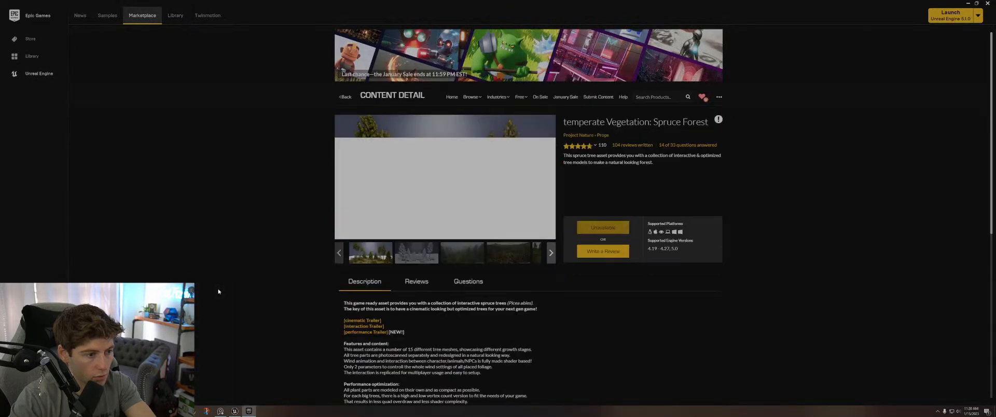
{"action": "left_click", "coordinate": [420, 260]}
{"action": "left_click", "coordinate": [456, 257]}
{"action": "left_click", "coordinate": [508, 258]}
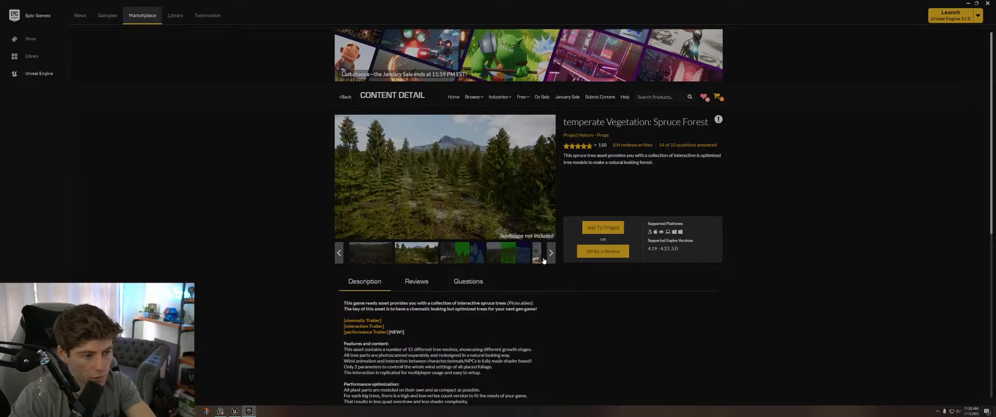
{"action": "left_click", "coordinate": [509, 254]}
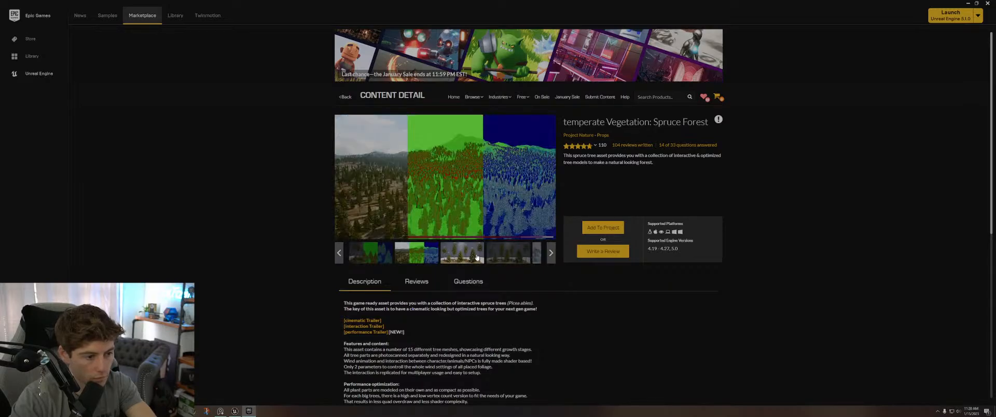
Step: Compare the Spruce Forest previews of the high poly and low poly tree versions by switching between them repeatedly
{"action": "left_click", "coordinate": [469, 256]}
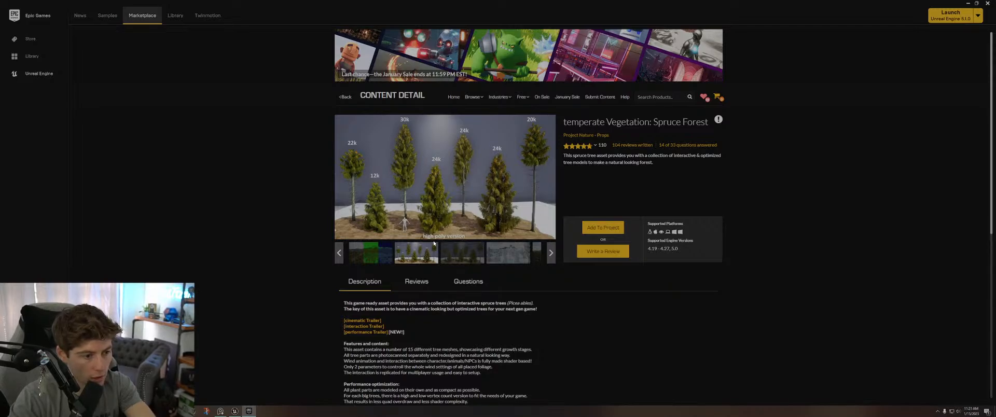
{"action": "left_click", "coordinate": [461, 257]}
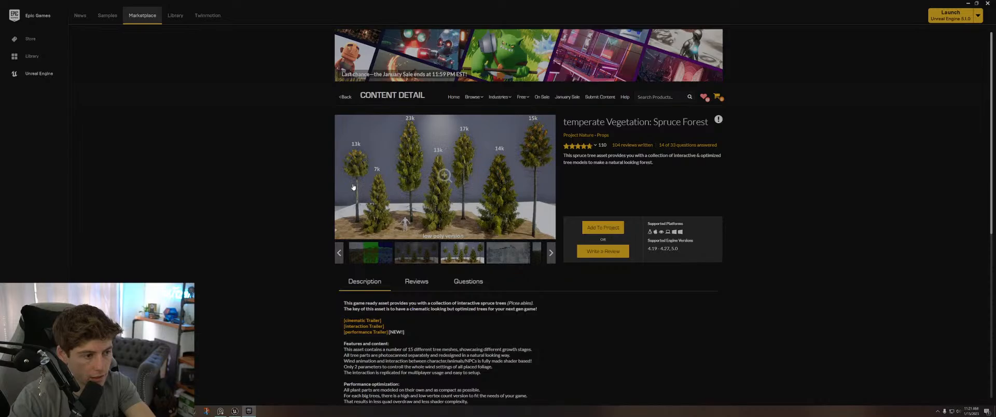
{"action": "left_click", "coordinate": [430, 256]}
{"action": "left_click", "coordinate": [445, 256]}
{"action": "left_click", "coordinate": [431, 258]}
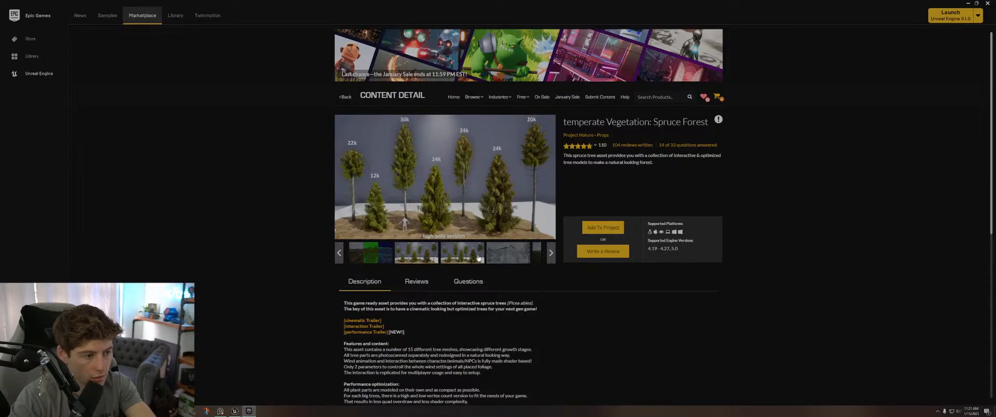
{"action": "left_click", "coordinate": [458, 258]}
{"action": "left_click", "coordinate": [418, 263]}
{"action": "left_click", "coordinate": [472, 259]}
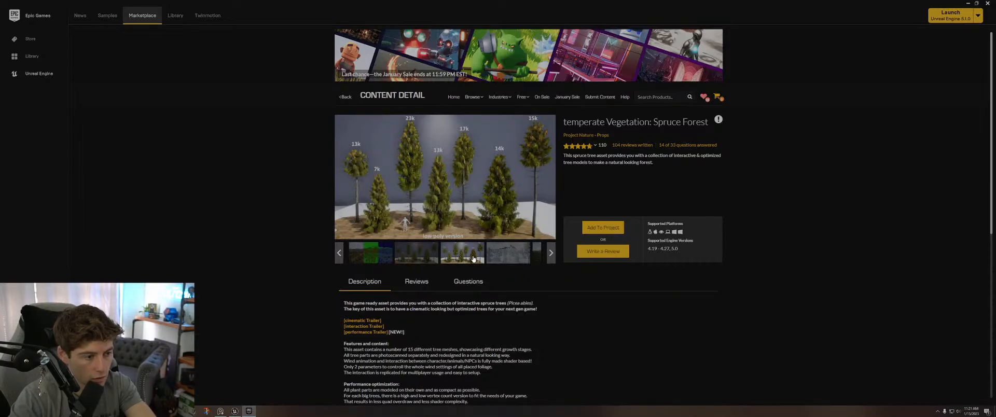
{"action": "left_click", "coordinate": [421, 257]}
{"action": "left_click", "coordinate": [472, 254]}
{"action": "left_click", "coordinate": [421, 258]}
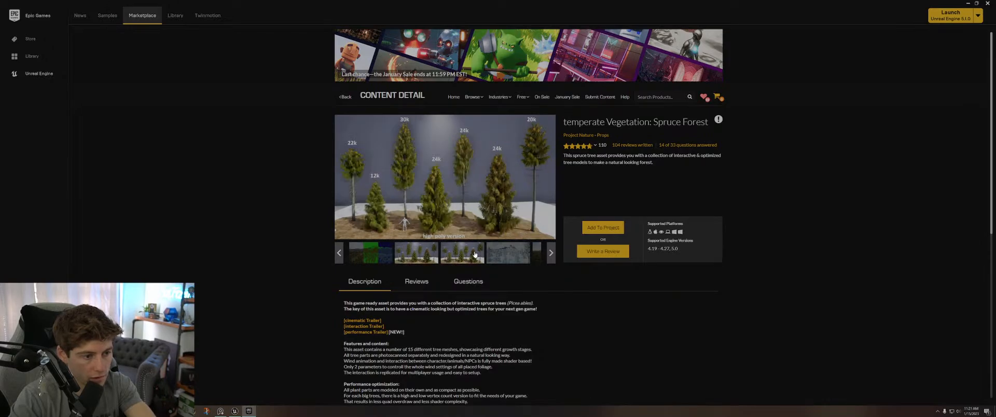
{"action": "left_click", "coordinate": [474, 255]}
Step: View the remaining snowy and green landscape previews of Spruce Forest and read its description and technical details
{"action": "left_click", "coordinate": [509, 254]}
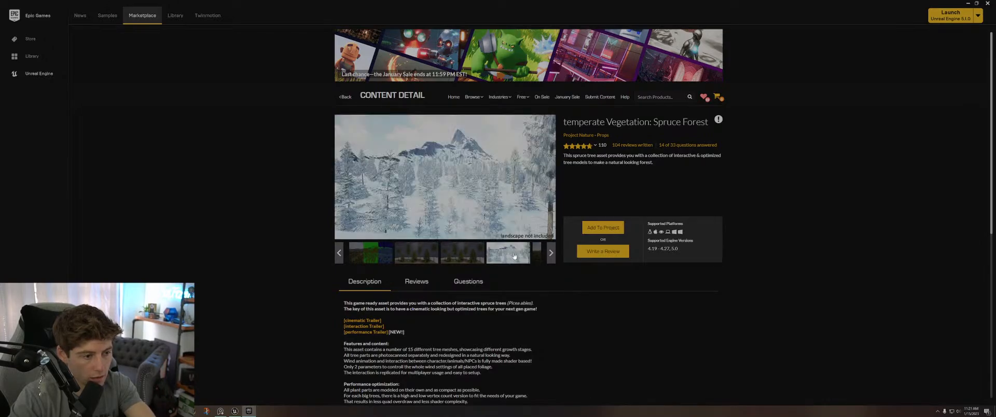
{"action": "left_click", "coordinate": [538, 257]}
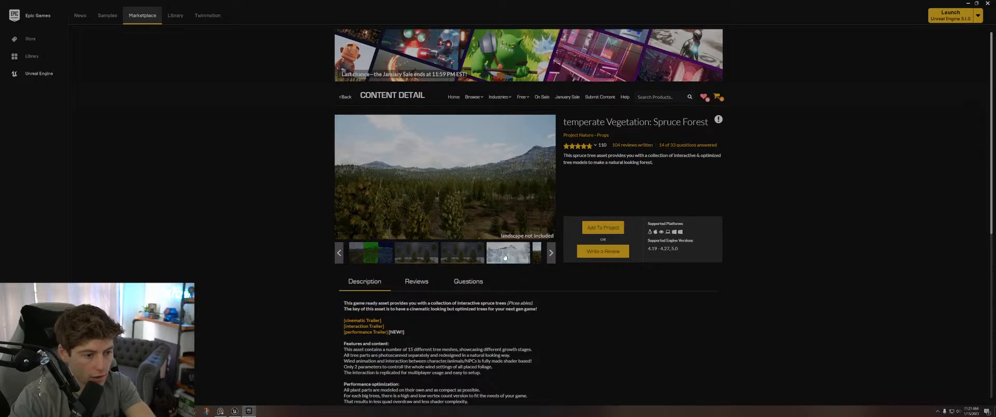
{"action": "left_click", "coordinate": [523, 258]}
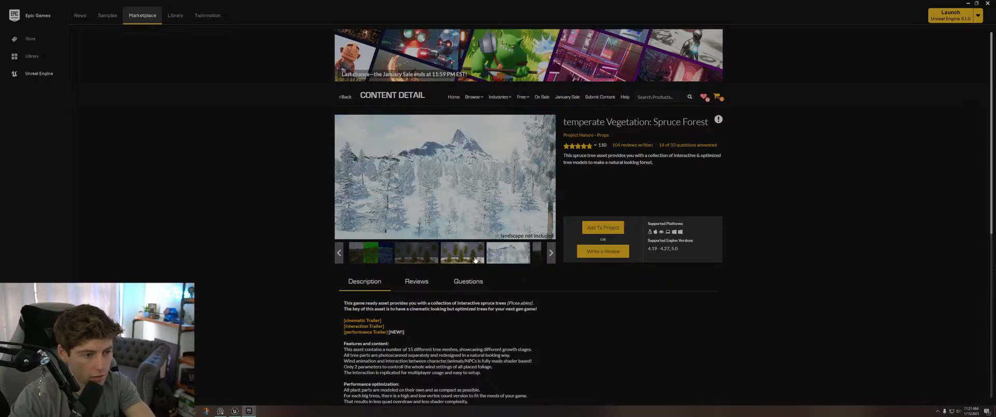
{"action": "left_click", "coordinate": [540, 257]}
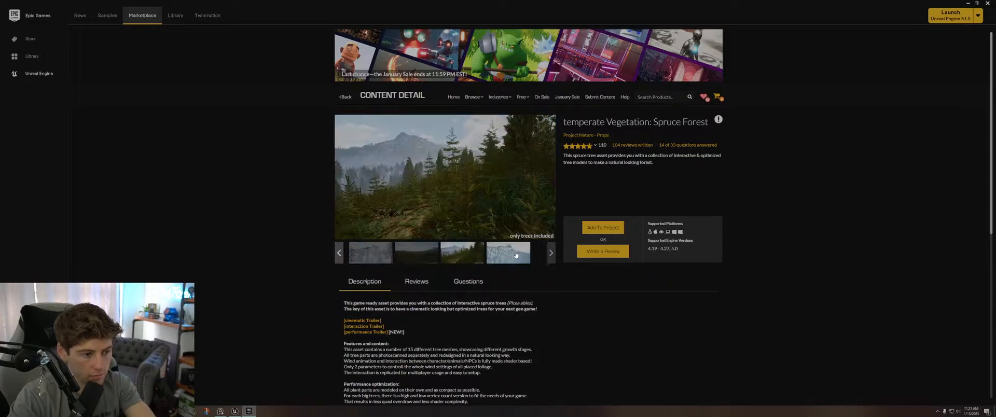
{"action": "left_click", "coordinate": [516, 254]}
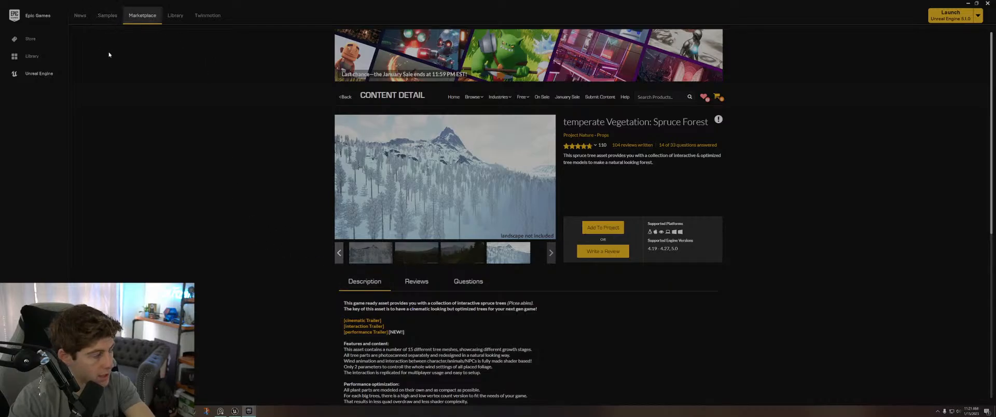
{"action": "scroll", "coordinate": [411, 303], "scroll_direction": "down", "scroll_amount": 4}
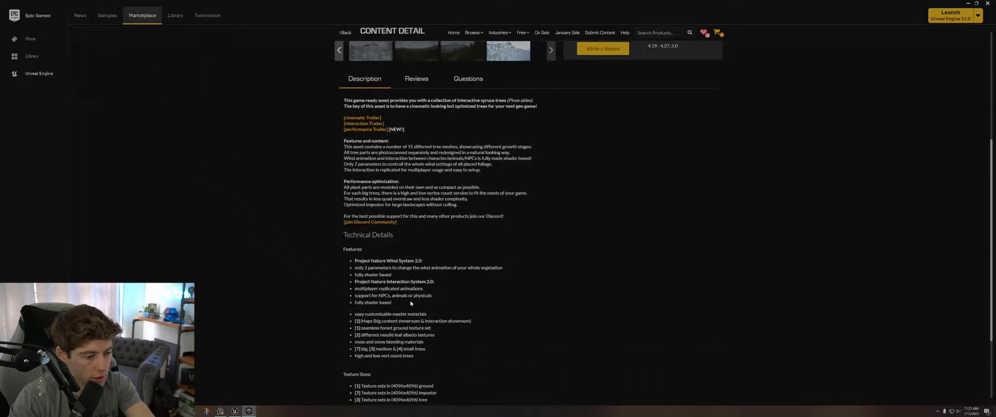
Step: Read the remaining Spruce Forest technical details, including texture sizes and vertex counts, and minimize the marketplace window
{"action": "scroll", "coordinate": [401, 280], "scroll_direction": "down", "scroll_amount": 2}
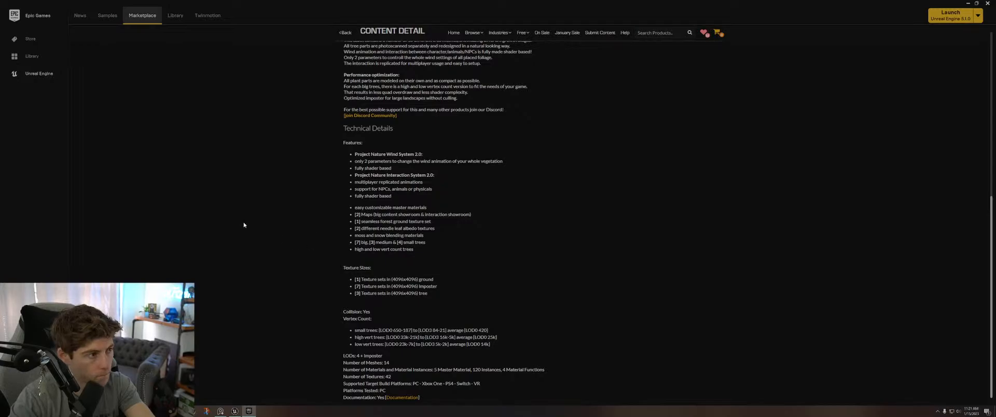
{"action": "left_click", "coordinate": [968, 3]}
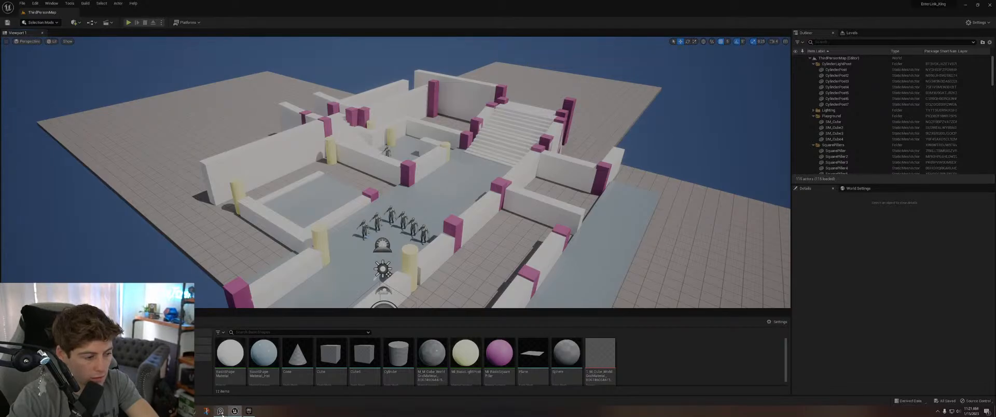
Step: Bring up the castle garden reference image on the desktop with the level editor and the marketplace window minimized
{"action": "mouse_move", "coordinate": [222, 414]}
{"action": "right_click", "coordinate": [222, 376]}
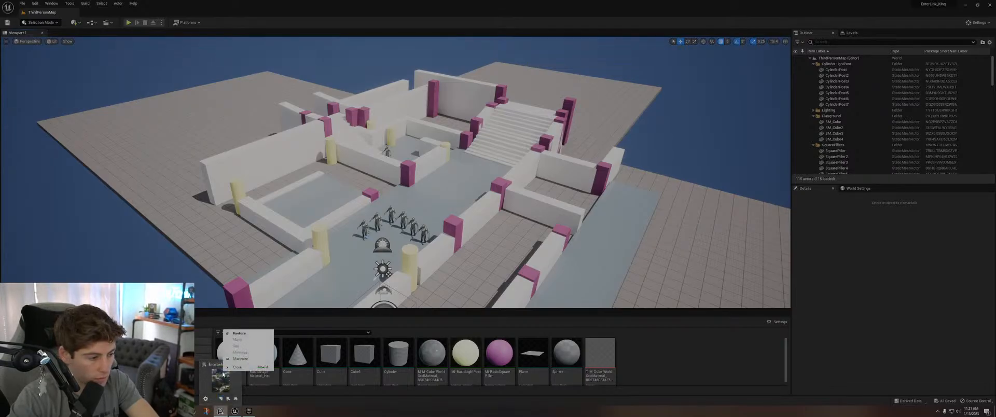
{"action": "left_click", "coordinate": [234, 400]}
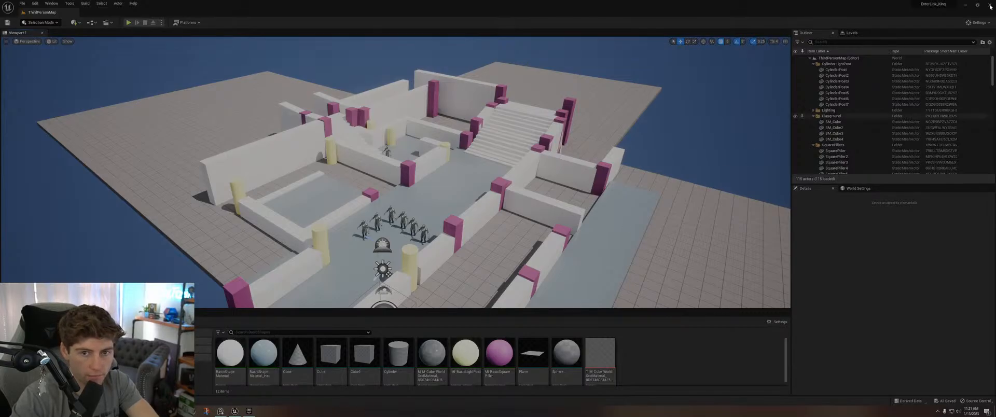
{"action": "left_click", "coordinate": [966, 5]}
{"action": "left_click", "coordinate": [221, 412]}
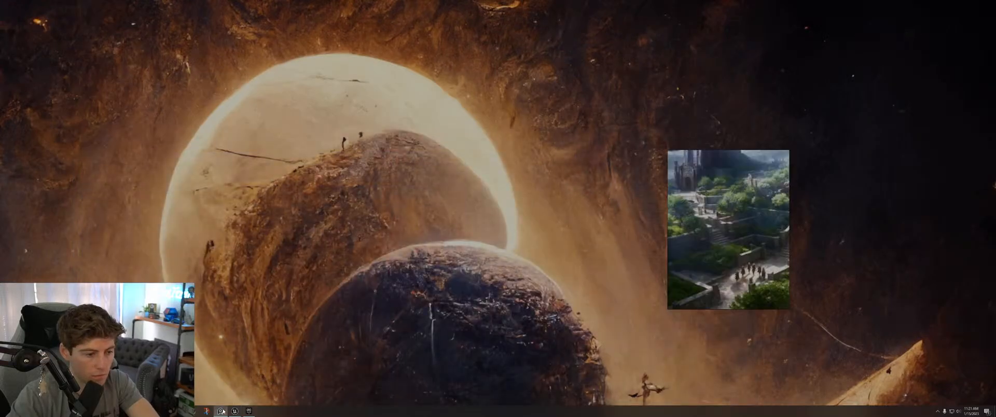
{"action": "left_click", "coordinate": [249, 411]}
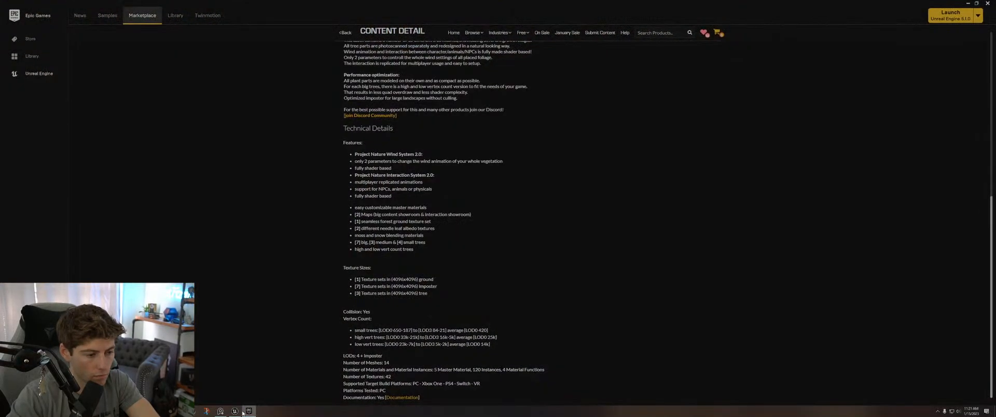
{"action": "left_click", "coordinate": [244, 412]}
Step: Set the reference image to stay always on top over the Unreal level and zoom it in on its stone stairs
{"action": "right_click", "coordinate": [684, 207]}
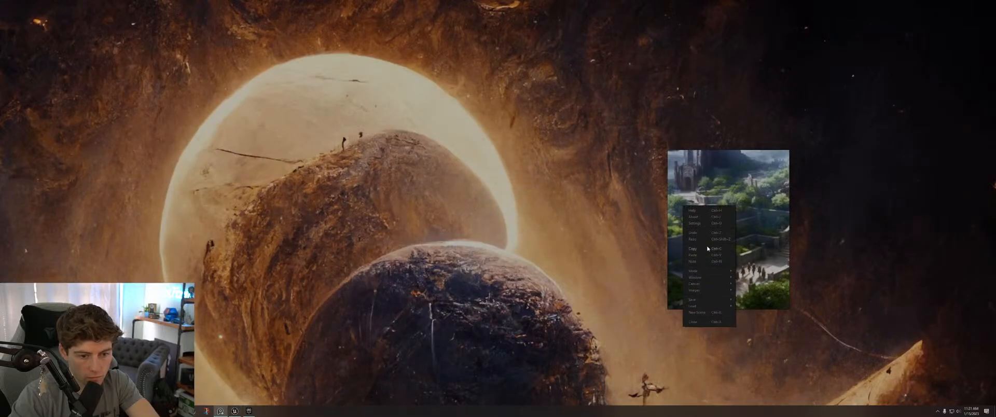
{"action": "mouse_move", "coordinate": [698, 274]}
{"action": "left_click", "coordinate": [762, 288]}
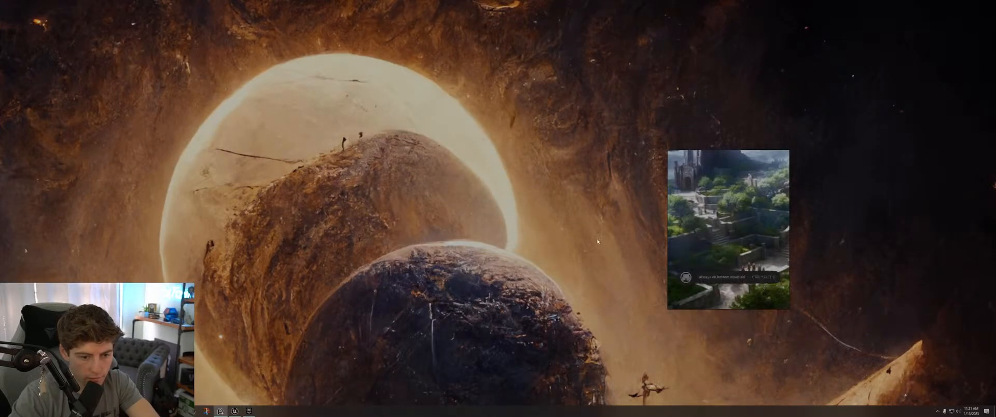
{"action": "left_click", "coordinate": [234, 411]}
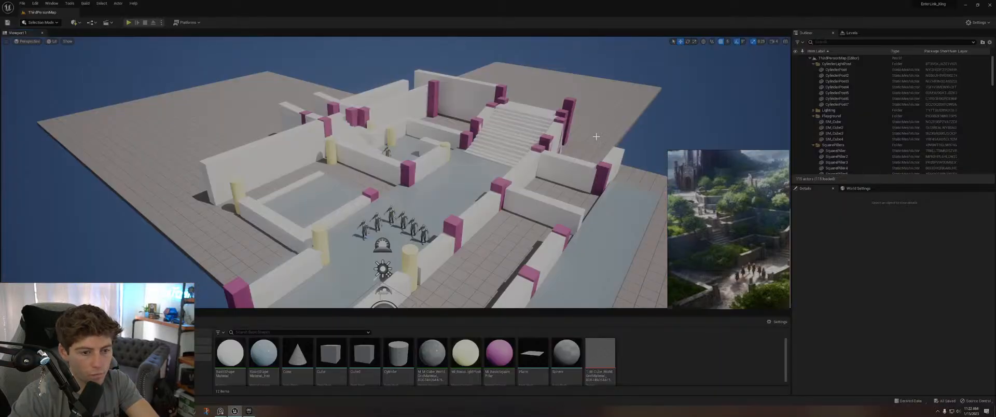
{"action": "right_click_drag", "start_coordinate": [561, 141], "coordinate": [540, 130]}
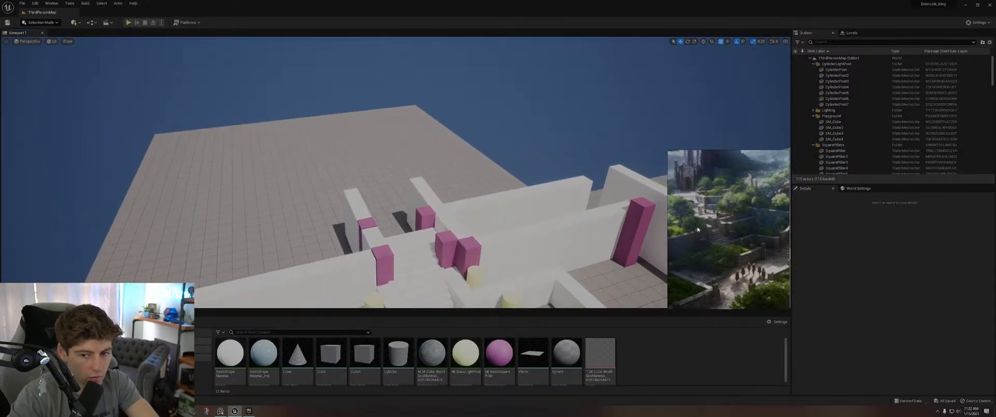
{"action": "scroll", "coordinate": [715, 228], "scroll_direction": "up", "scroll_amount": 4}
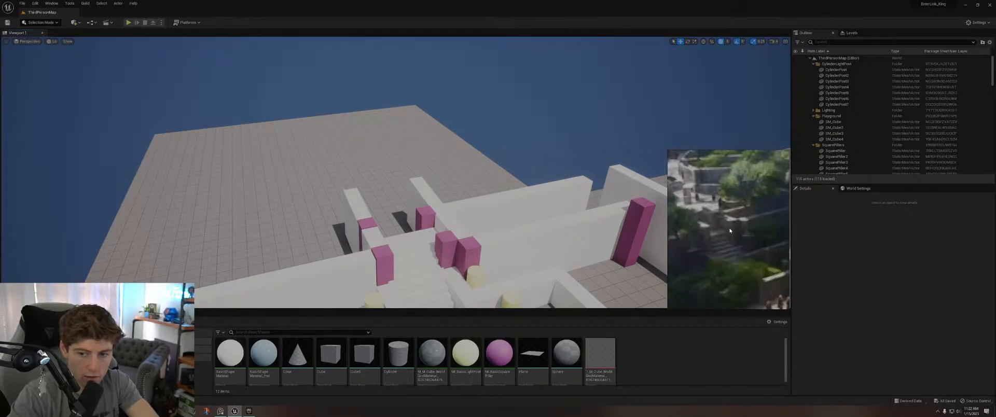
Step: Duplicate six steps of the existing staircase and place the copies between the walls at the upper end of the walkway
{"action": "right_click_drag", "start_coordinate": [459, 245], "coordinate": [402, 226]}
{"action": "left_click", "coordinate": [396, 213]}
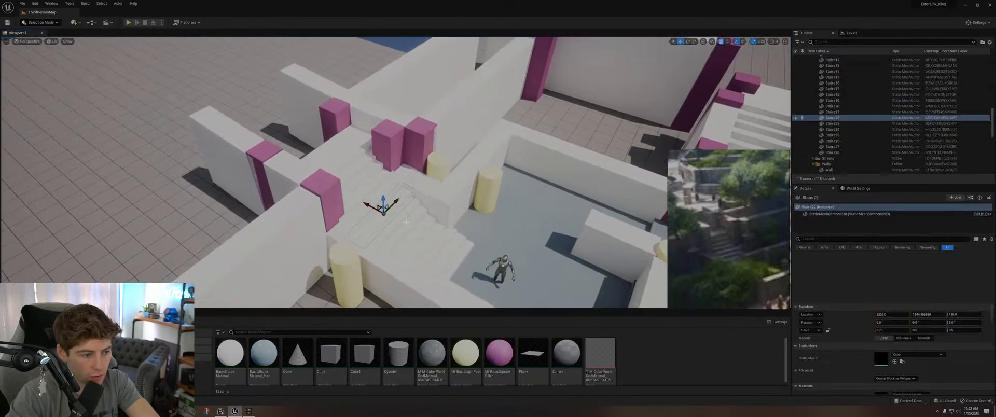
{"action": "left_click", "coordinate": [402, 219], "text": "ctrl"}
{"action": "left_click", "coordinate": [409, 225], "text": "ctrl"}
{"action": "left_click", "coordinate": [424, 234], "text": "ctrl"}
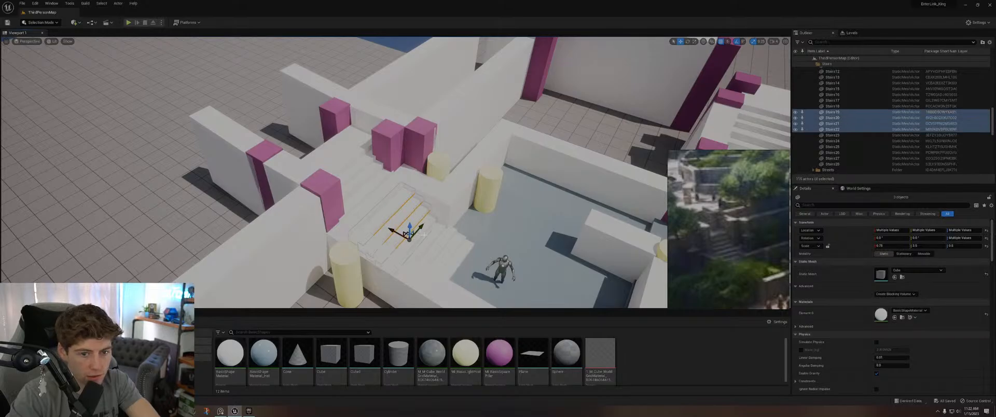
{"action": "left_click", "coordinate": [436, 247], "text": "ctrl"}
{"action": "left_click", "coordinate": [446, 256], "text": "ctrl"}
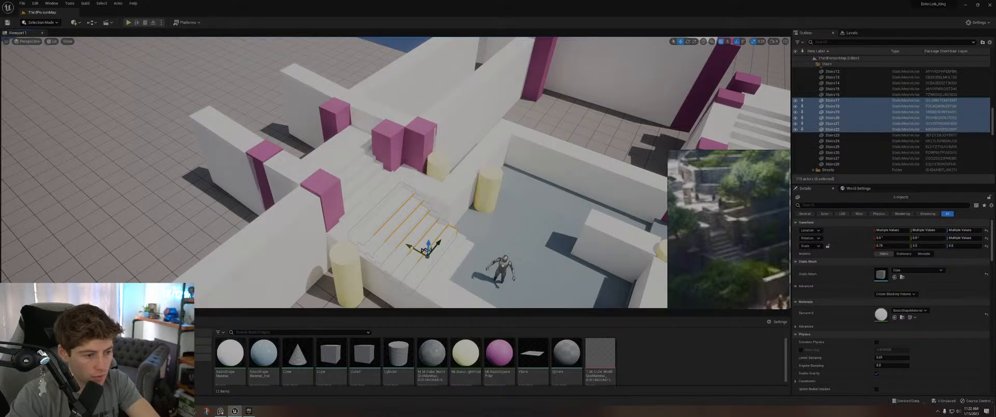
{"action": "left_click_drag", "start_coordinate": [411, 248], "coordinate": [305, 128], "text": "alt"}
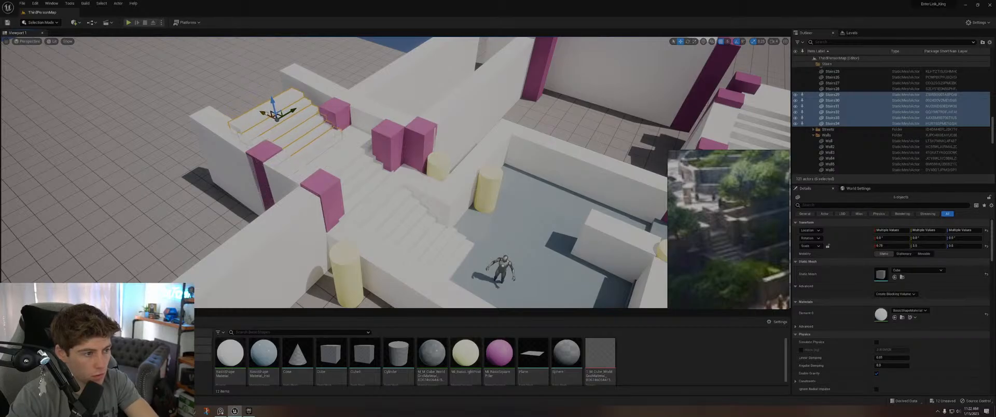
Step: Adjust the height of the lowest step in the copied flight near the pink pillars, undoing the first move
{"action": "key", "text": "f"}
{"action": "right_click_drag", "start_coordinate": [394, 173], "coordinate": [342, 181]}
{"action": "middle_click_drag", "start_coordinate": [364, 163], "coordinate": [402, 163]}
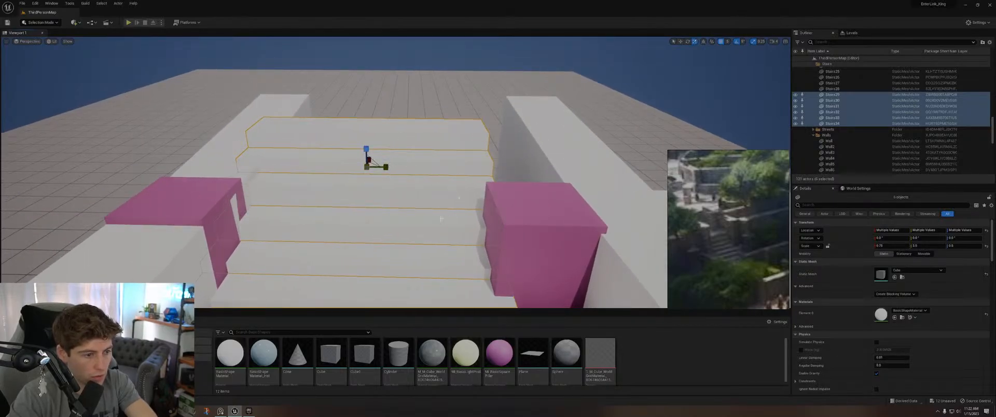
{"action": "mouse_move", "coordinate": [442, 219]}
{"action": "right_mouse_down"}
{"action": "mouse_move", "coordinate": [451, 249]}
{"action": "mouse_move", "coordinate": [421, 236]}
{"action": "mouse_move", "coordinate": [445, 226]}
{"action": "mouse_move", "coordinate": [423, 224]}
{"action": "mouse_move", "coordinate": [452, 217]}
{"action": "right_mouse_up"}
{"action": "right_click_drag", "start_coordinate": [409, 141], "coordinate": [483, 218]}
{"action": "left_click", "coordinate": [491, 246]}
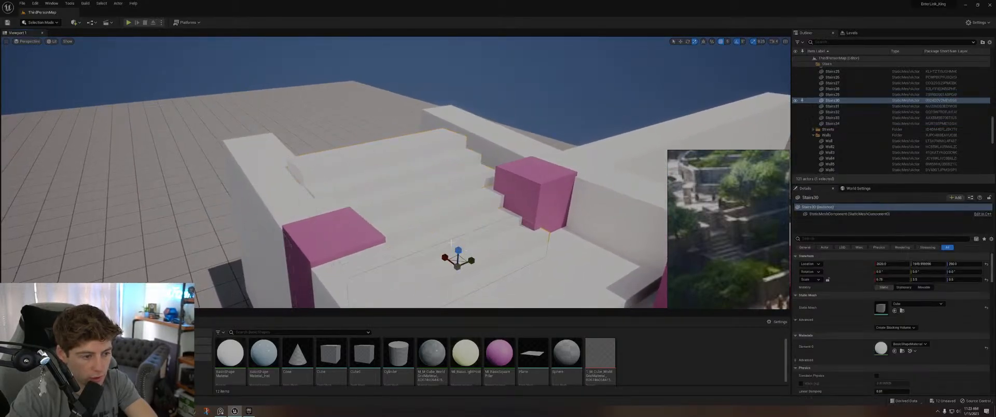
{"action": "left_click_drag", "start_coordinate": [451, 242], "coordinate": [480, 246]}
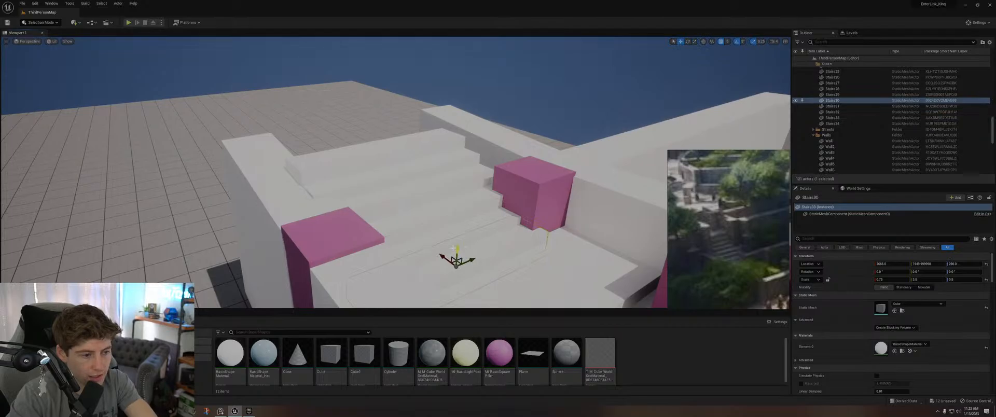
{"action": "key", "text": "ctrl+z"}
{"action": "left_click_drag", "start_coordinate": [456, 252], "coordinate": [456, 256]}
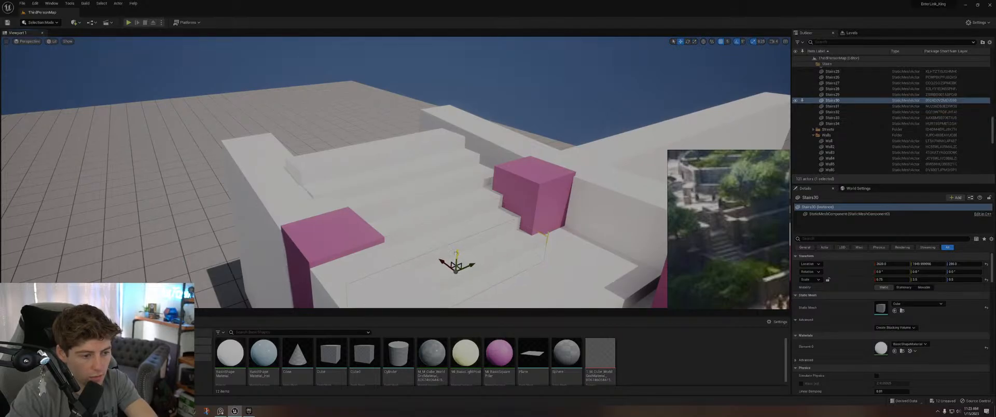
Step: Lower the next step of the copied flight and fine-tune the height of the lowest step again
{"action": "left_click", "coordinate": [440, 239]}
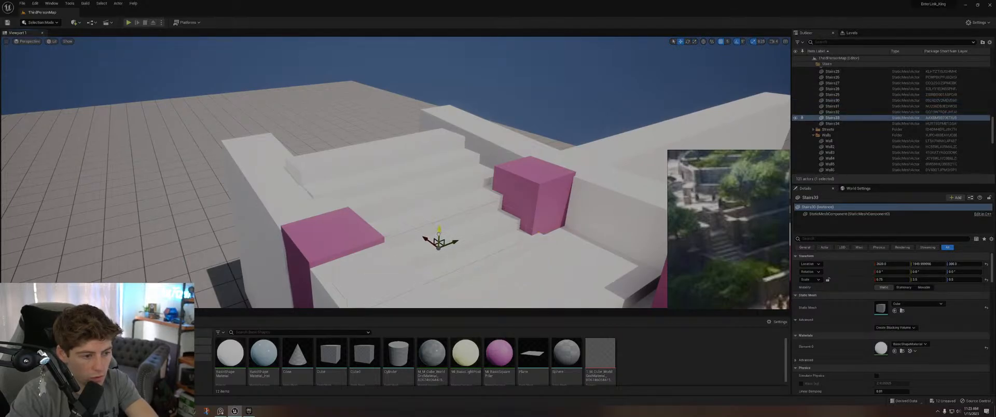
{"action": "left_click", "coordinate": [440, 226]}
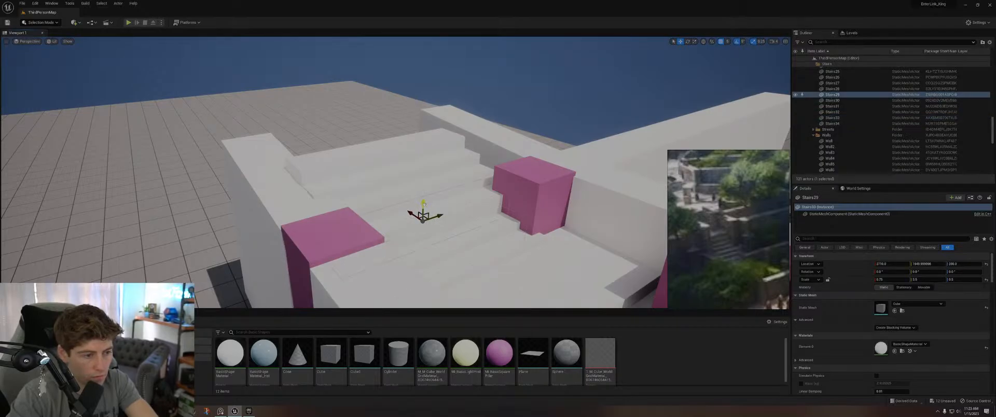
{"action": "left_click_drag", "start_coordinate": [423, 204], "coordinate": [423, 211]}
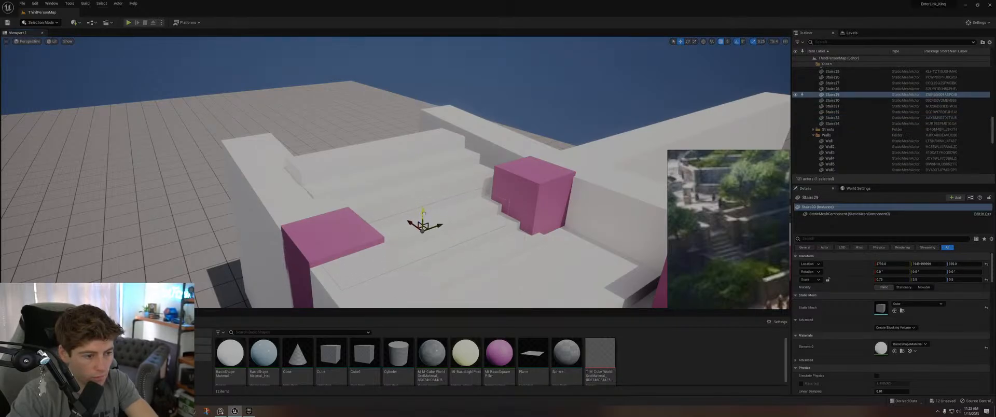
{"action": "left_click_drag", "start_coordinate": [423, 214], "coordinate": [426, 212]}
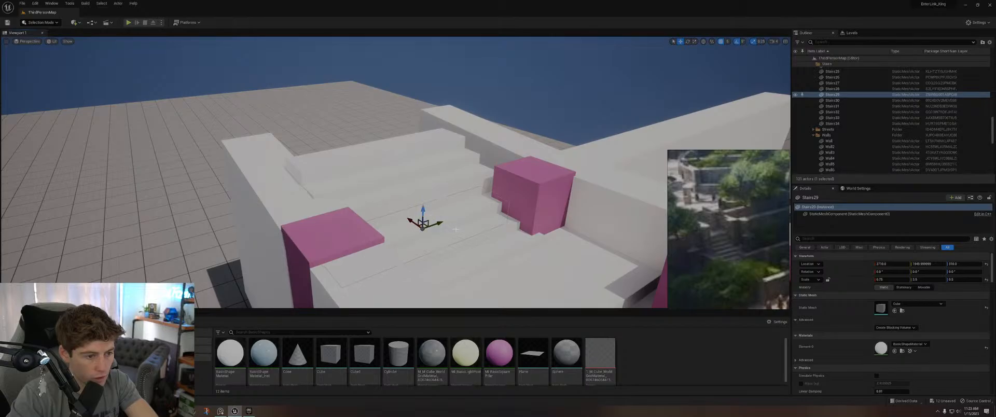
{"action": "left_click", "coordinate": [438, 235]}
{"action": "left_click", "coordinate": [468, 237]}
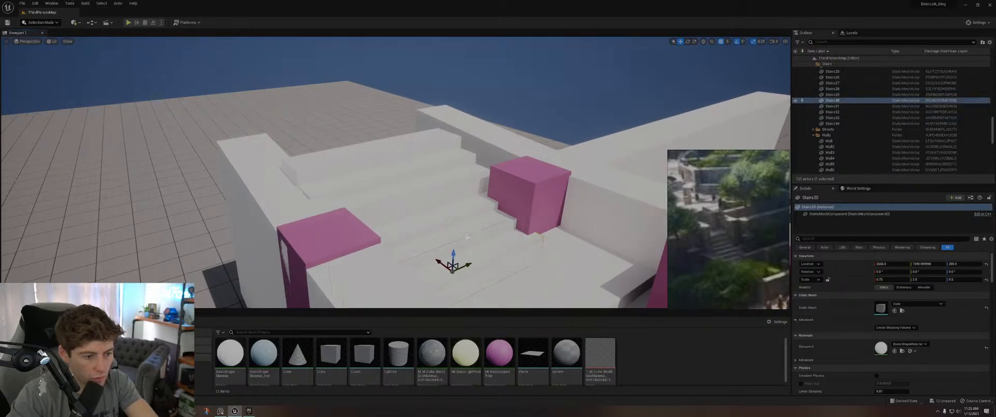
{"action": "left_click_drag", "start_coordinate": [453, 254], "coordinate": [455, 251]}
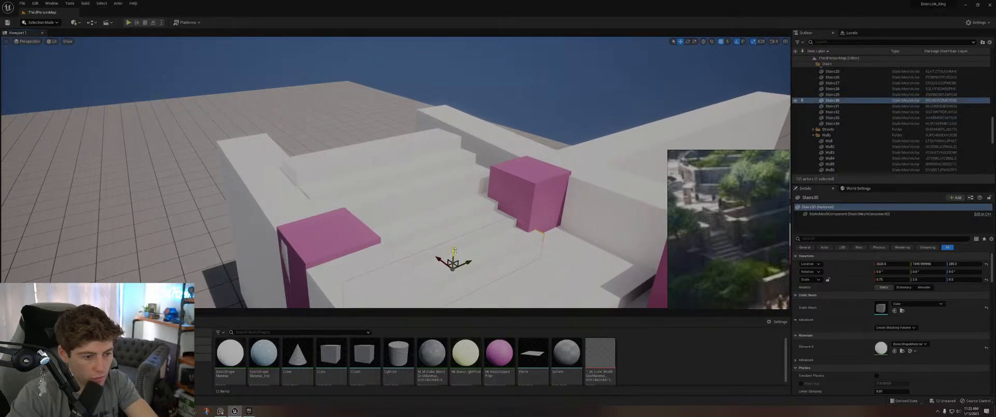
Step: Lower the three upper steps of the copied flight one by one to form a shallower staircase
{"action": "left_click", "coordinate": [423, 195]}
{"action": "left_click_drag", "start_coordinate": [405, 188], "coordinate": [404, 192]}
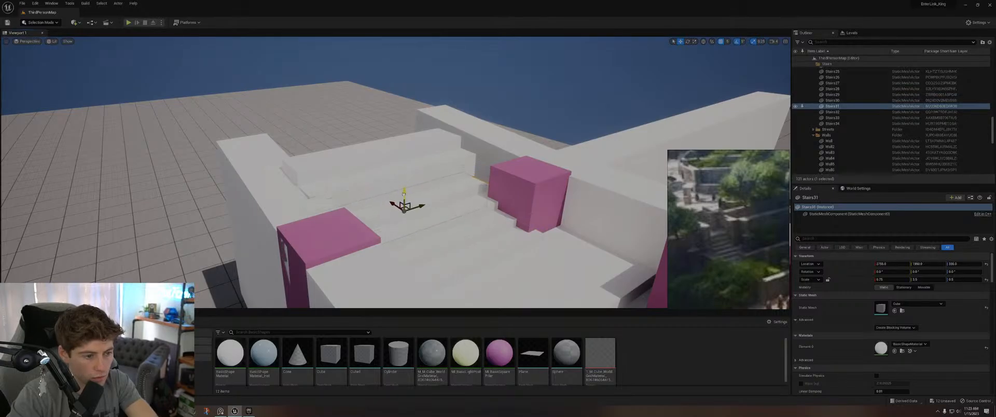
{"action": "left_click", "coordinate": [398, 155]}
{"action": "left_click", "coordinate": [398, 172]}
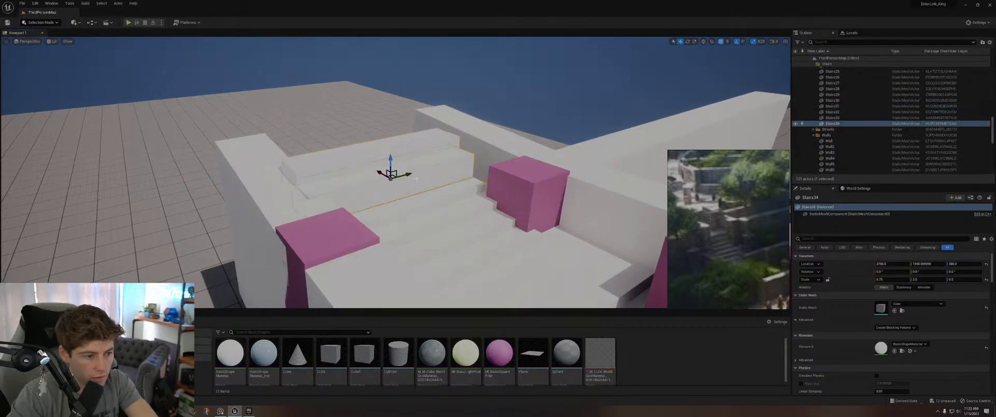
{"action": "left_click_drag", "start_coordinate": [391, 158], "coordinate": [391, 177]}
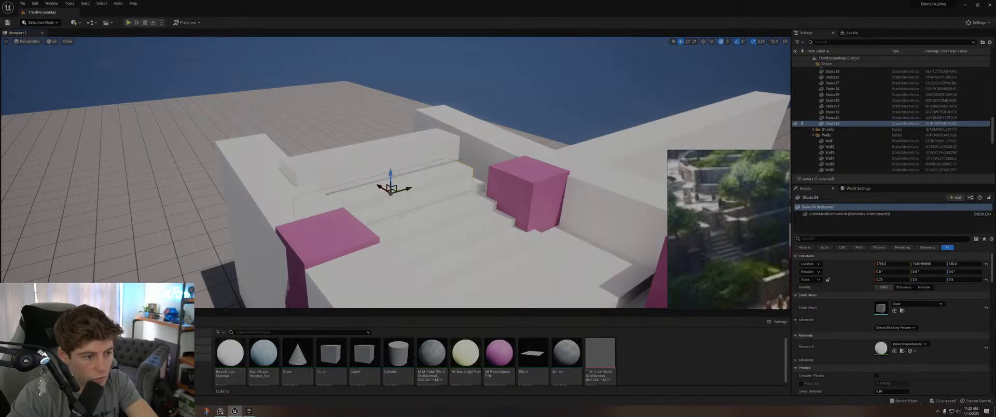
{"action": "left_click", "coordinate": [425, 172]}
{"action": "left_click_drag", "start_coordinate": [373, 140], "coordinate": [377, 158]}
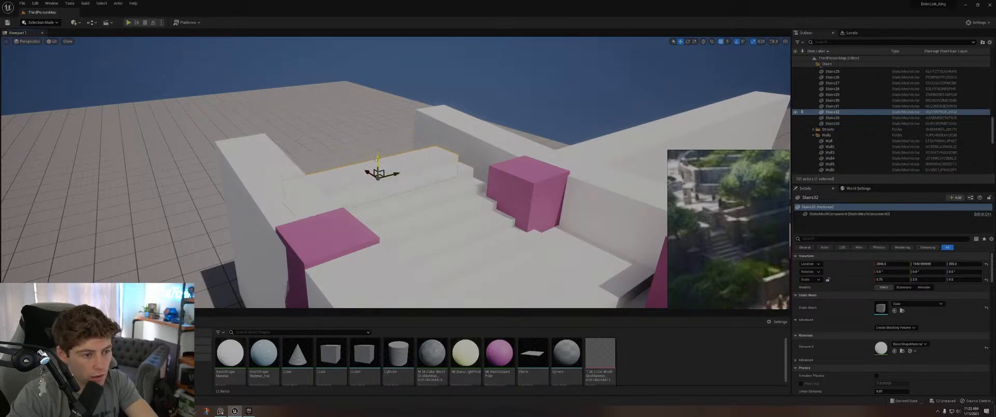
Step: Widen the Stairs29 step to a Y scale of 4.0 and shift it sideways to fit between the side walls
{"action": "right_click_drag", "start_coordinate": [459, 123], "coordinate": [467, 182]}
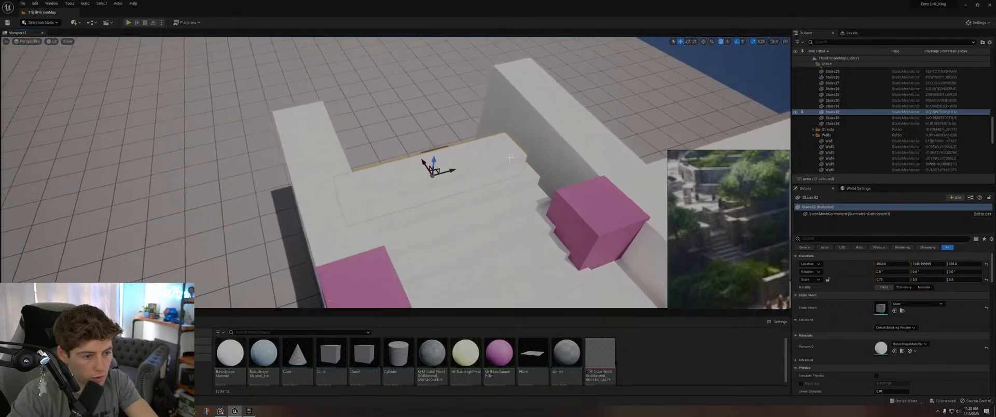
{"action": "left_click", "coordinate": [520, 208]}
{"action": "left_click", "coordinate": [469, 241]}
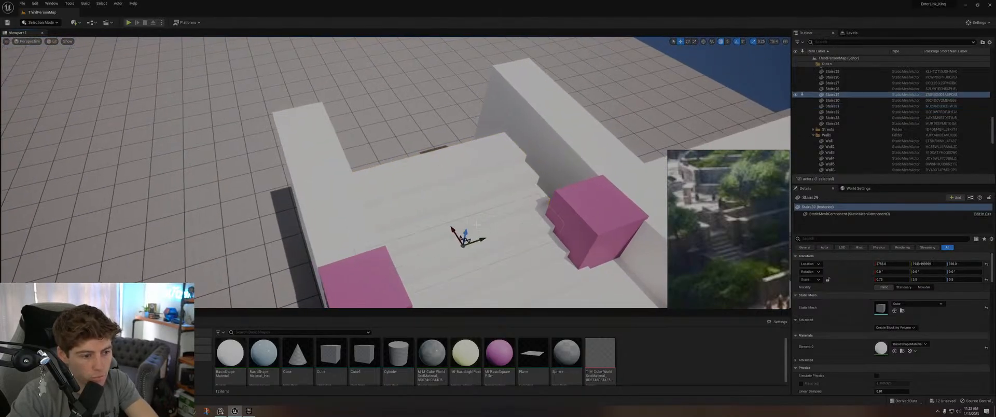
{"action": "key", "text": "e"}
{"action": "key", "text": "w"}
{"action": "key", "text": "r"}
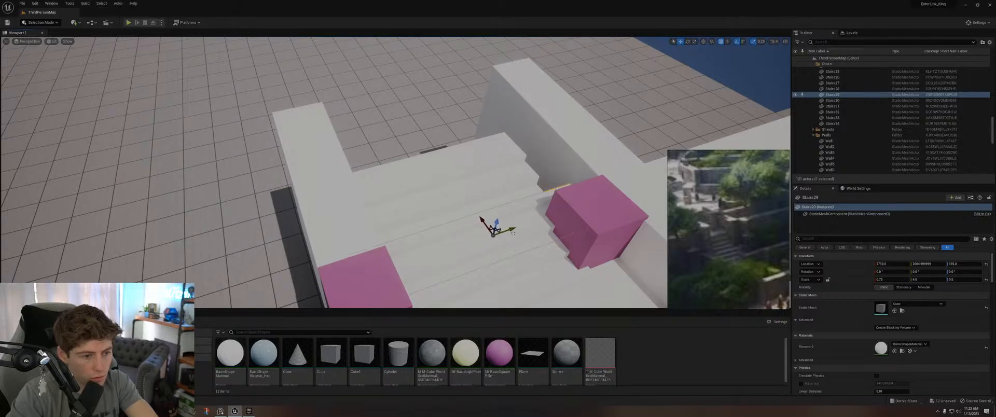
{"action": "right_click_drag", "start_coordinate": [508, 236], "coordinate": [455, 234]}
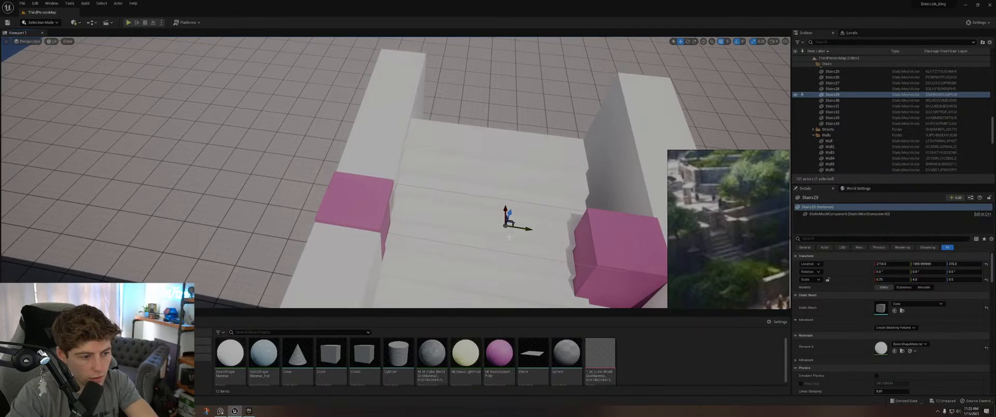
Step: Delete the old narrow upper steps of the copied flight, keeping the widened Stairs29 step
{"action": "left_click", "coordinate": [518, 179]}
{"action": "right_click_drag", "start_coordinate": [503, 172], "coordinate": [502, 172]}
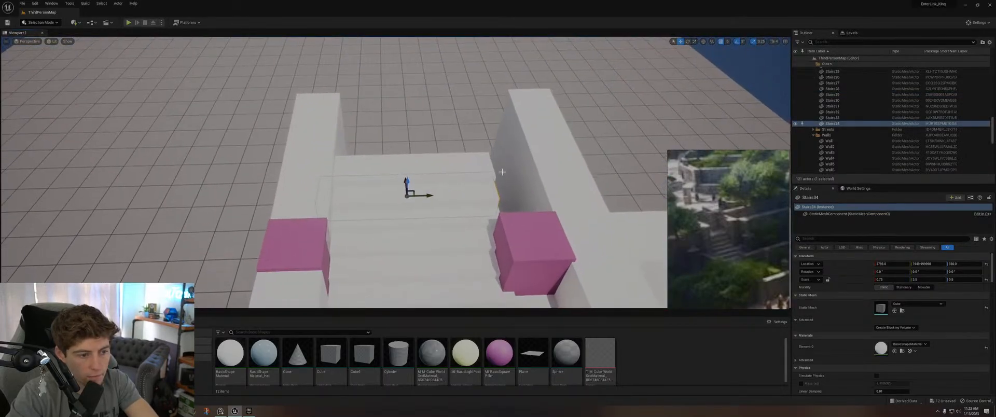
{"action": "left_click", "coordinate": [446, 220]}
{"action": "right_click_drag", "start_coordinate": [446, 221], "coordinate": [446, 221]}
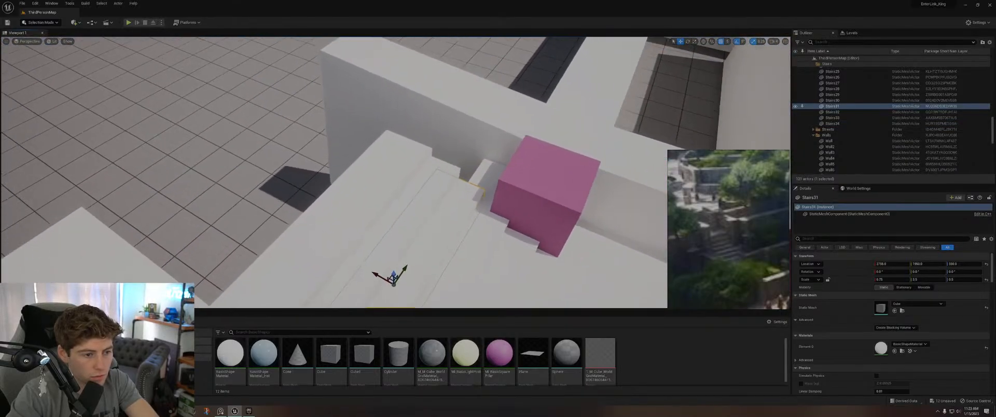
{"action": "right_click_drag", "start_coordinate": [439, 169], "coordinate": [439, 168]}
{"action": "key", "text": "Delete"}
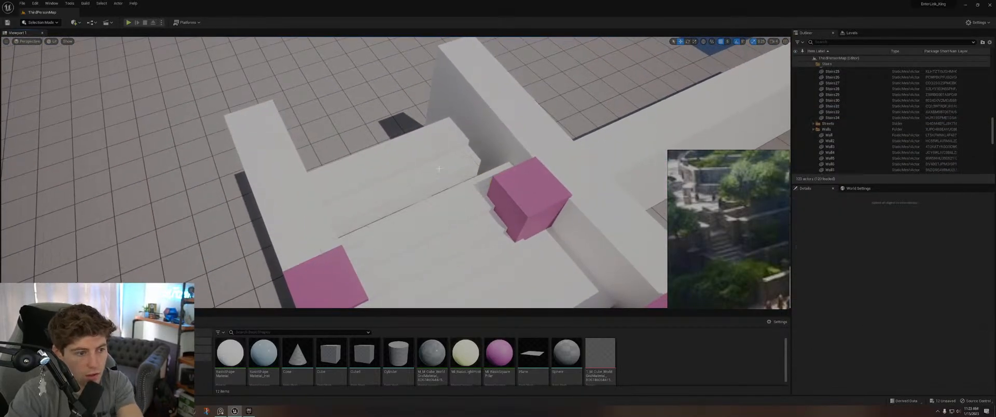
{"action": "left_click", "coordinate": [439, 169]}
{"action": "key", "text": "Delete"}
{"action": "left_click", "coordinate": [415, 155]}
{"action": "key", "text": "Delete"}
Step: Duplicate the widened Stairs29 step and offset the copy back and up to form the next step
{"action": "left_click", "coordinate": [437, 206]}
{"action": "right_click_drag", "start_coordinate": [437, 207], "coordinate": [421, 176]}
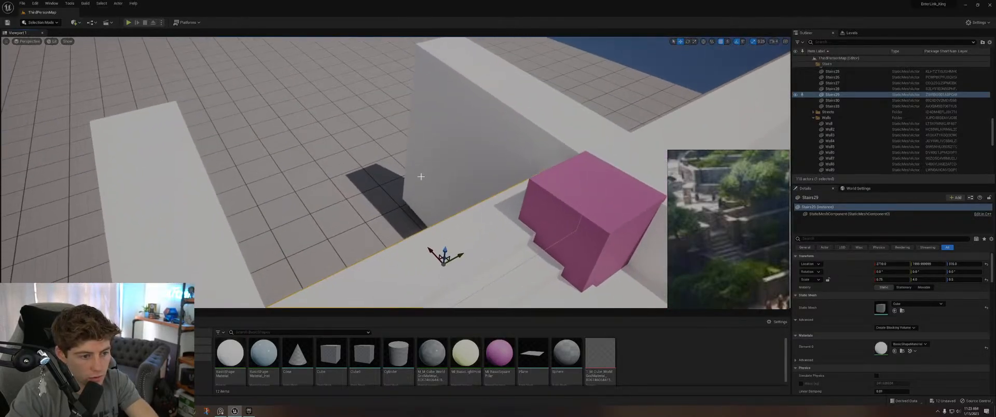
{"action": "left_click_drag", "start_coordinate": [445, 251], "coordinate": [412, 239], "text": "alt"}
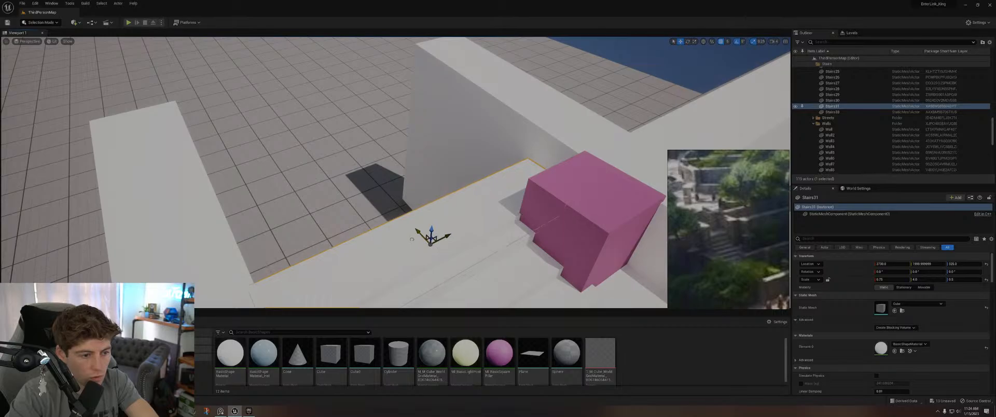
{"action": "right_click_drag", "start_coordinate": [412, 239], "coordinate": [470, 254]}
{"action": "right_click_drag", "start_coordinate": [447, 192], "coordinate": [416, 178]}
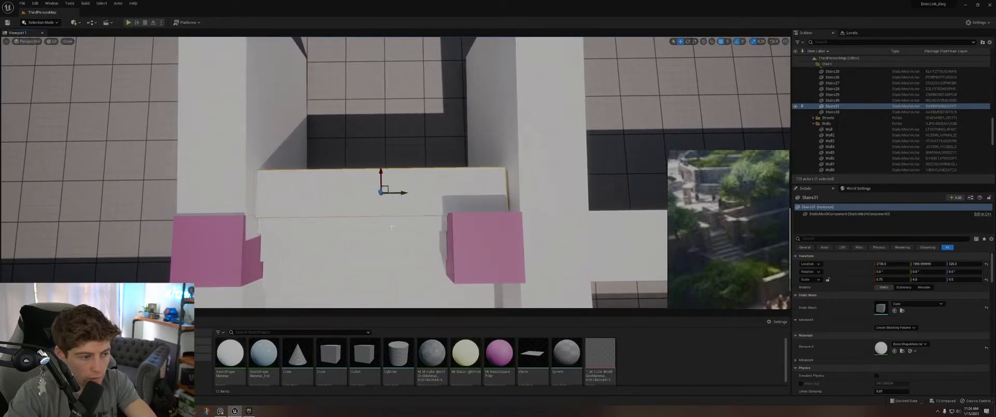
Step: Widen the two uppermost steps together to a Y scale of 4.25 to fill the gap between the side walls
{"action": "left_click", "coordinate": [392, 228], "text": "ctrl"}
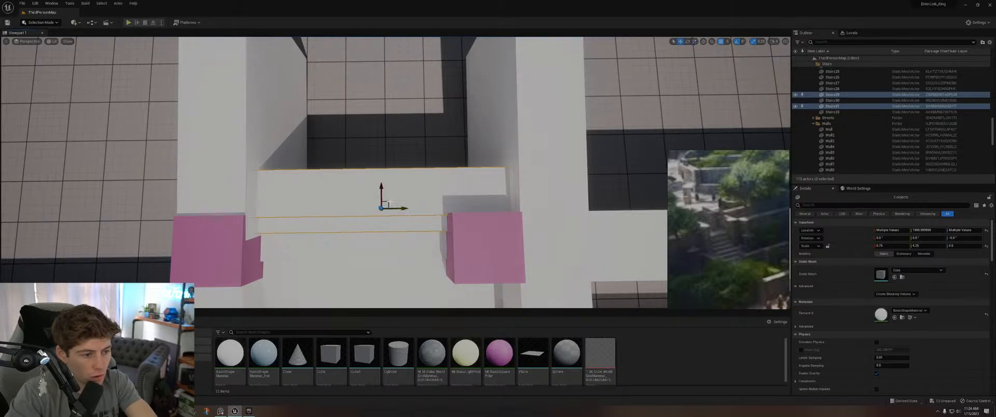
{"action": "right_click_drag", "start_coordinate": [402, 208], "coordinate": [469, 211]}
{"action": "right_click_drag", "start_coordinate": [392, 221], "coordinate": [317, 200]}
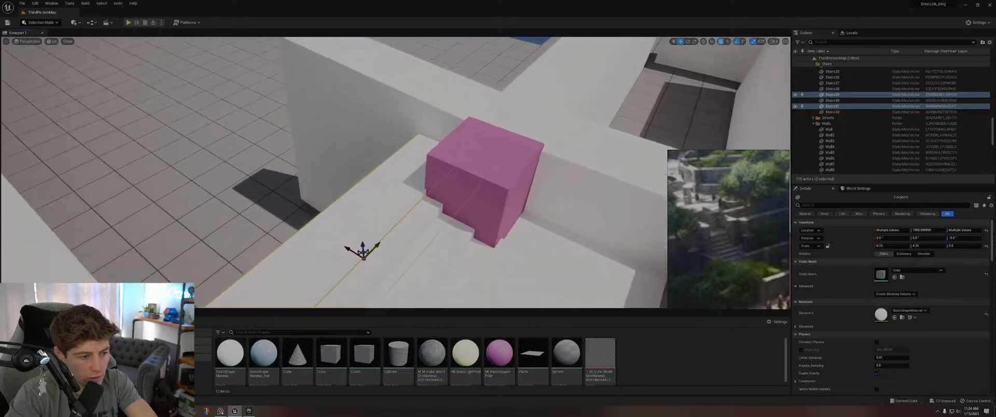
{"action": "right_click_drag", "start_coordinate": [393, 220], "coordinate": [385, 220]}
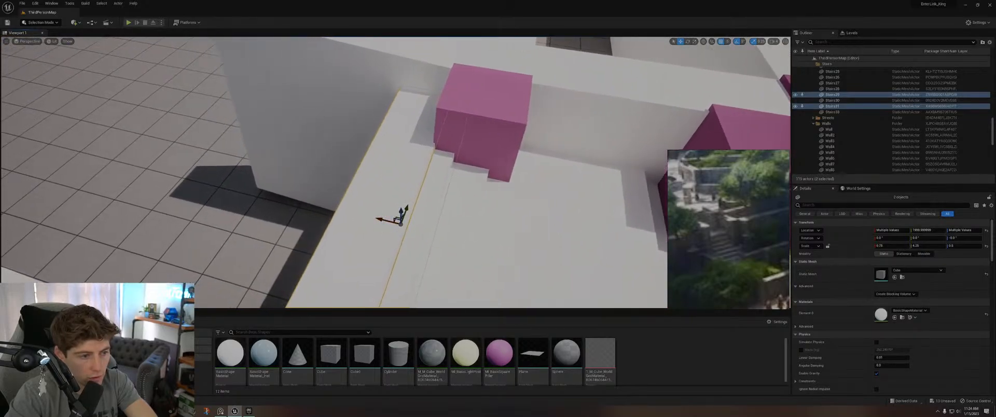
Step: Shift the uppermost step slightly back to deepen the tread below it
{"action": "left_click", "coordinate": [379, 214]}
{"action": "left_click_drag", "start_coordinate": [358, 209], "coordinate": [349, 208]}
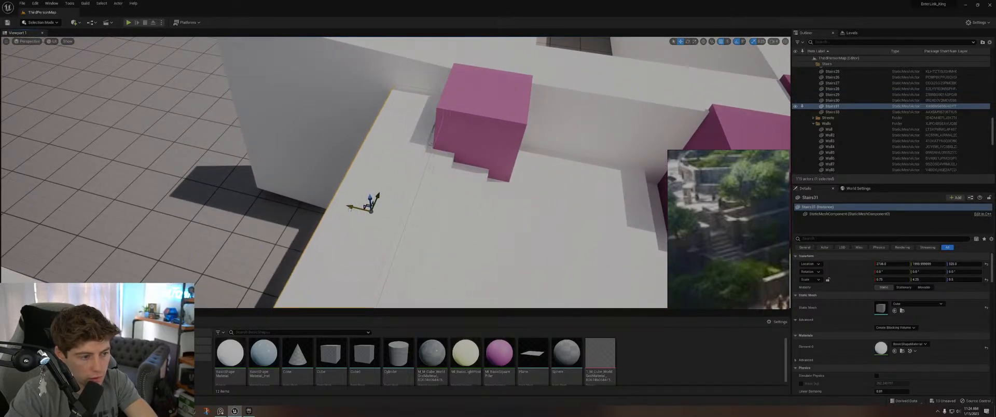
{"action": "right_click_drag", "start_coordinate": [351, 209], "coordinate": [228, 207]}
Step: Duplicate the uppermost step and offset the copy back and up to continue the flight
{"action": "right_click_drag", "start_coordinate": [409, 175], "coordinate": [408, 175]}
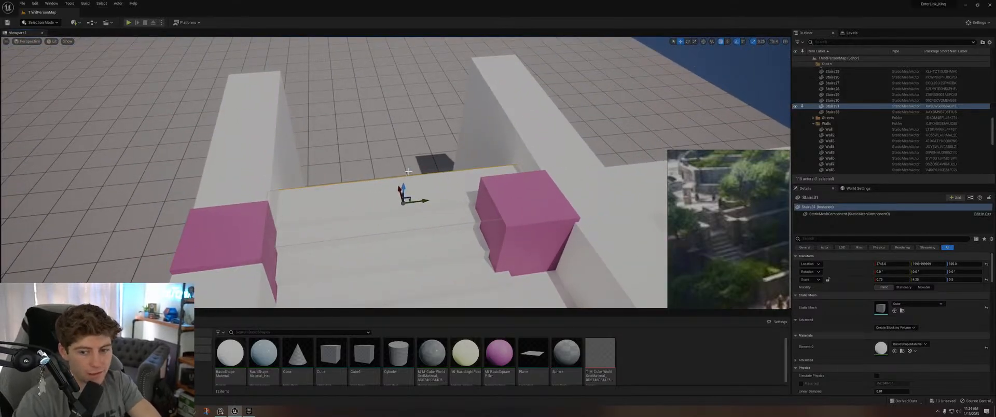
{"action": "right_click_drag", "start_coordinate": [418, 180], "coordinate": [421, 195]}
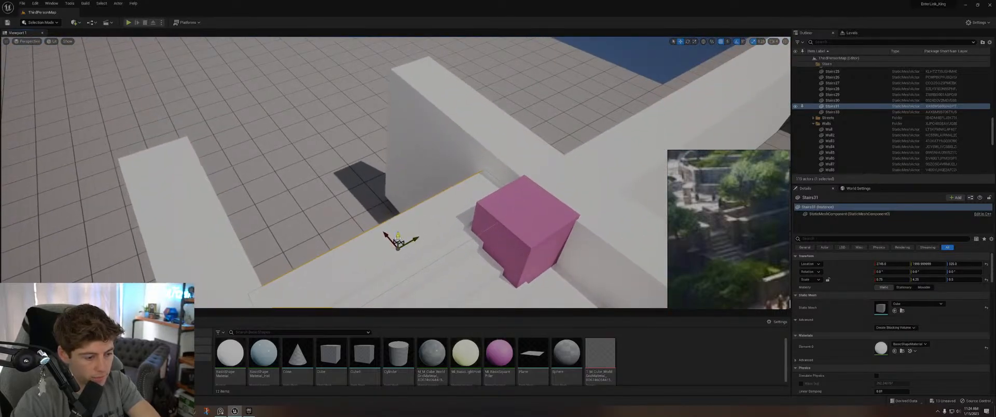
{"action": "left_click_drag", "start_coordinate": [398, 241], "coordinate": [388, 202], "text": "alt"}
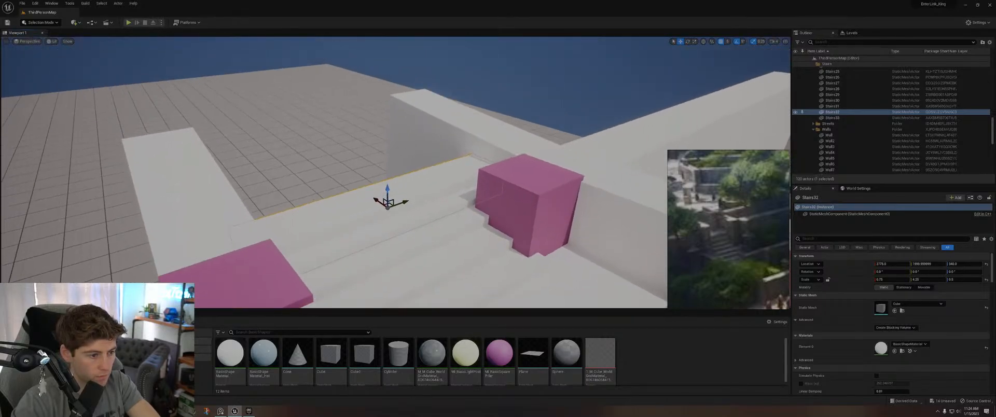
{"action": "right_click_drag", "start_coordinate": [388, 203], "coordinate": [507, 234]}
Step: Try to shift the Wall28 side wall along the stair flight and undo the move
{"action": "left_click", "coordinate": [427, 185]}
{"action": "right_click_drag", "start_coordinate": [427, 184], "coordinate": [444, 198]}
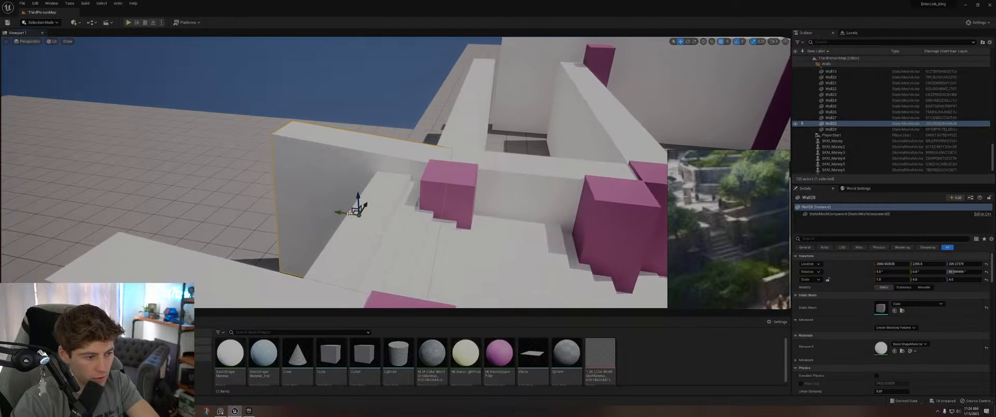
{"action": "left_click_drag", "start_coordinate": [348, 213], "coordinate": [387, 218]}
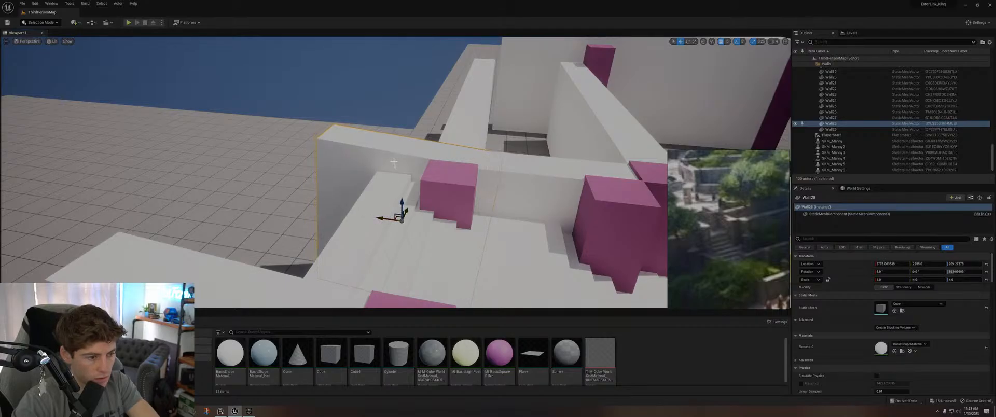
{"action": "key", "text": "ctrl+z"}
{"action": "key", "text": "ctrl+z"}
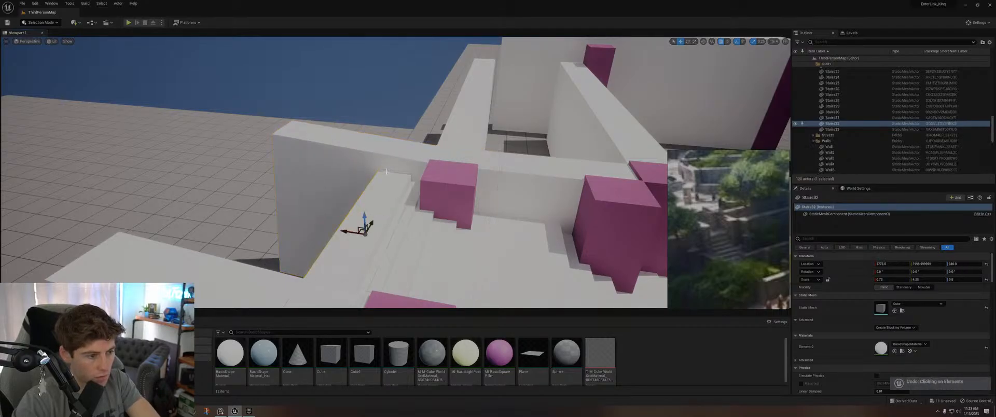
Step: Select both side walls flanking the upper flight and move them together inward along the stairs
{"action": "left_click", "coordinate": [337, 176]}
{"action": "left_click", "coordinate": [233, 288], "text": "ctrl"}
{"action": "right_click_drag", "start_coordinate": [327, 200], "coordinate": [318, 221]}
{"action": "key", "text": "s"}
{"action": "left_click_drag", "start_coordinate": [302, 272], "coordinate": [357, 270]}
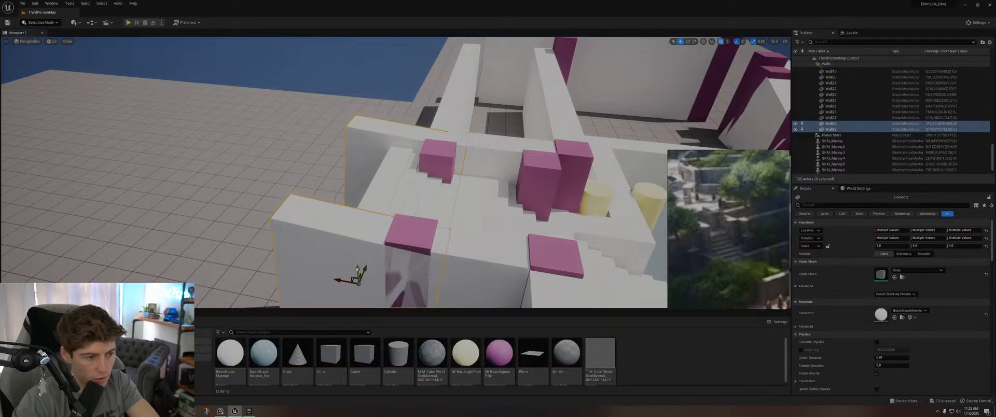
Step: Shorten both side walls to a Y scale of 2.5 and reposition them beside the upper steps, against the pink pillars
{"action": "right_click_drag", "start_coordinate": [357, 263], "coordinate": [303, 256]}
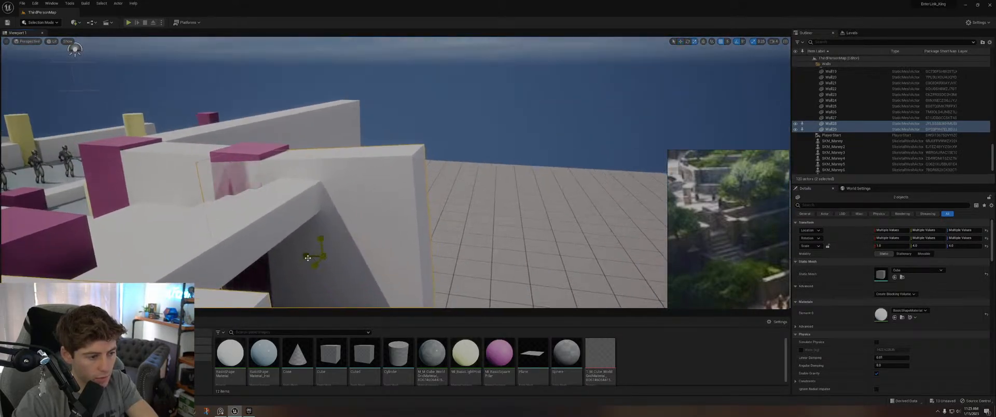
{"action": "left_click_drag", "start_coordinate": [303, 256], "coordinate": [287, 257]}
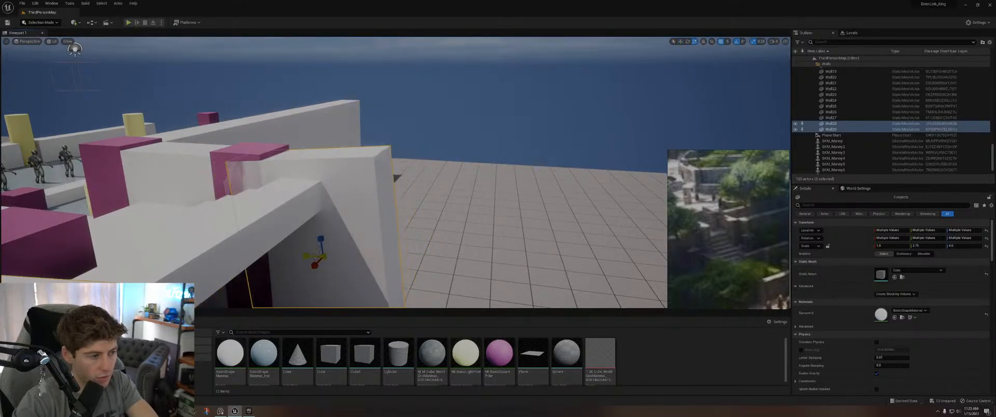
{"action": "right_click_drag", "start_coordinate": [288, 257], "coordinate": [243, 302]}
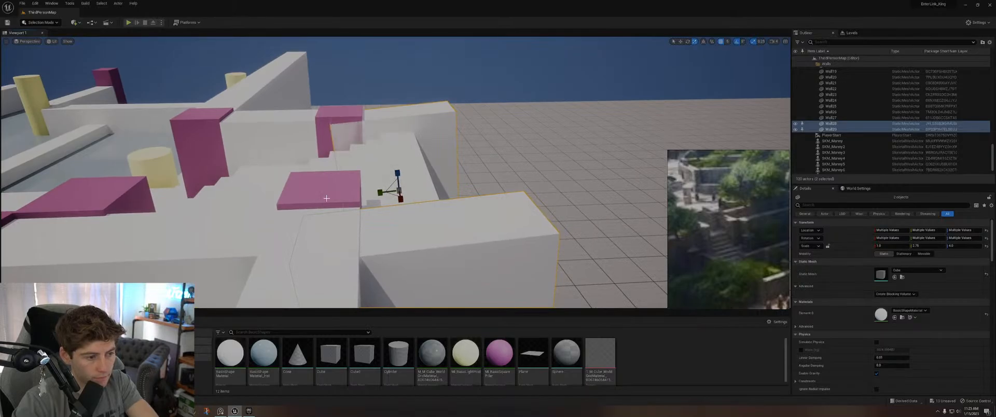
{"action": "left_click_drag", "start_coordinate": [381, 192], "coordinate": [421, 167]}
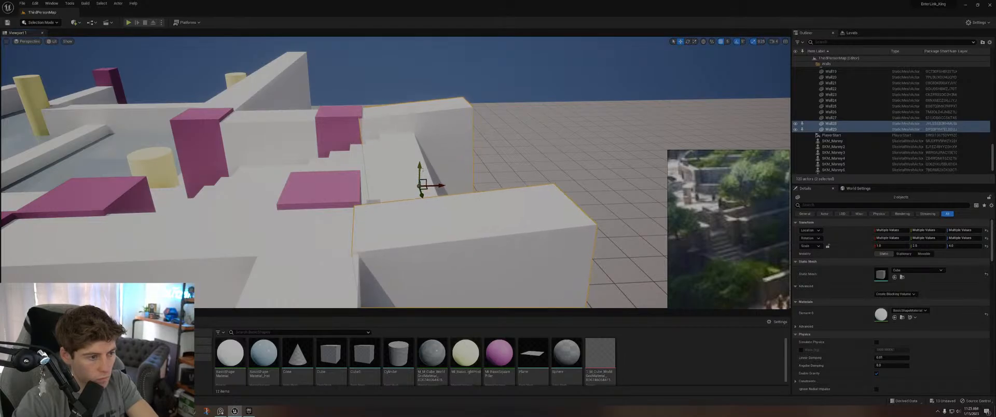
{"action": "right_click_drag", "start_coordinate": [422, 170], "coordinate": [390, 167]}
{"action": "left_click_drag", "start_coordinate": [432, 194], "coordinate": [448, 217]}
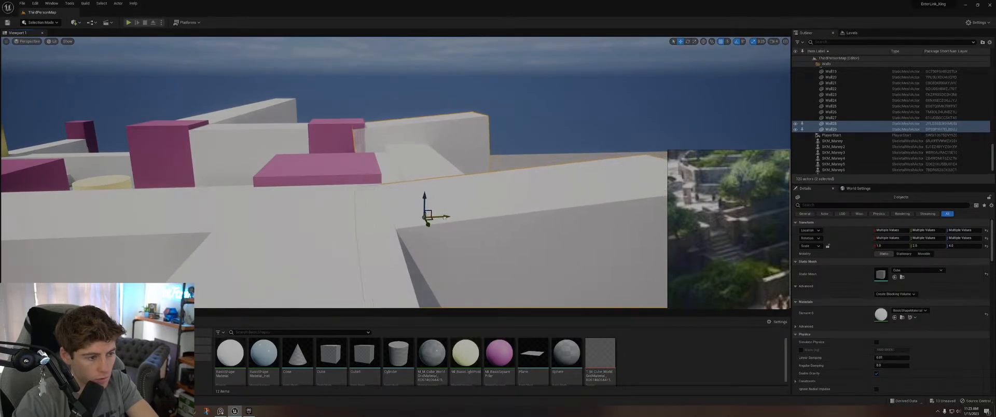
{"action": "right_click_drag", "start_coordinate": [445, 218], "coordinate": [416, 213]}
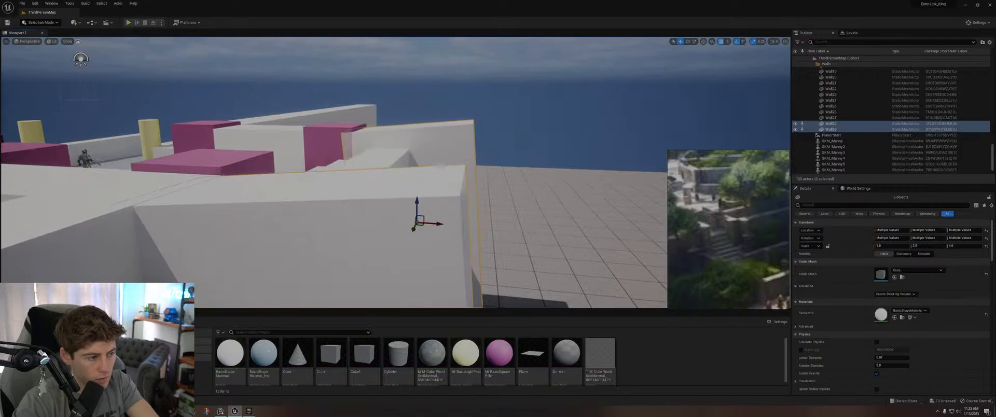
Step: Extend the flight between the side walls with three more steps copied from the uppermost step, continuing back and up
{"action": "right_click_drag", "start_coordinate": [440, 166], "coordinate": [410, 192]}
{"action": "left_click", "coordinate": [359, 164]}
{"action": "right_click_drag", "start_coordinate": [359, 164], "coordinate": [424, 192]}
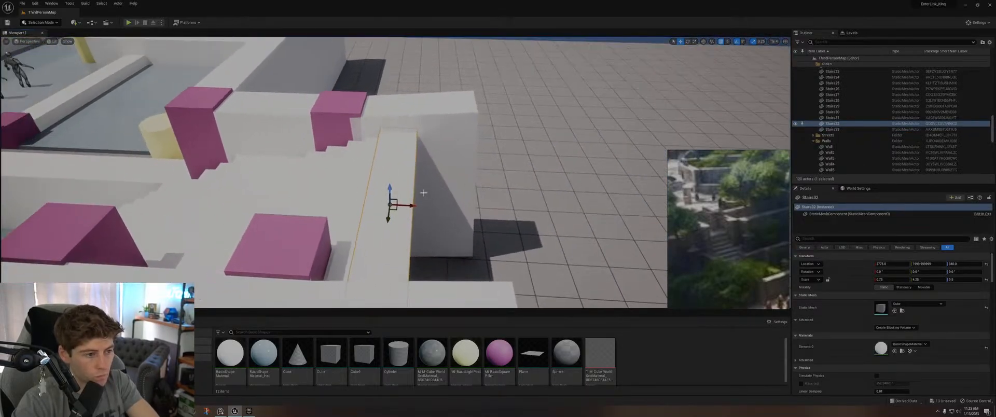
{"action": "left_click_drag", "start_coordinate": [412, 206], "coordinate": [430, 206], "text": "alt"}
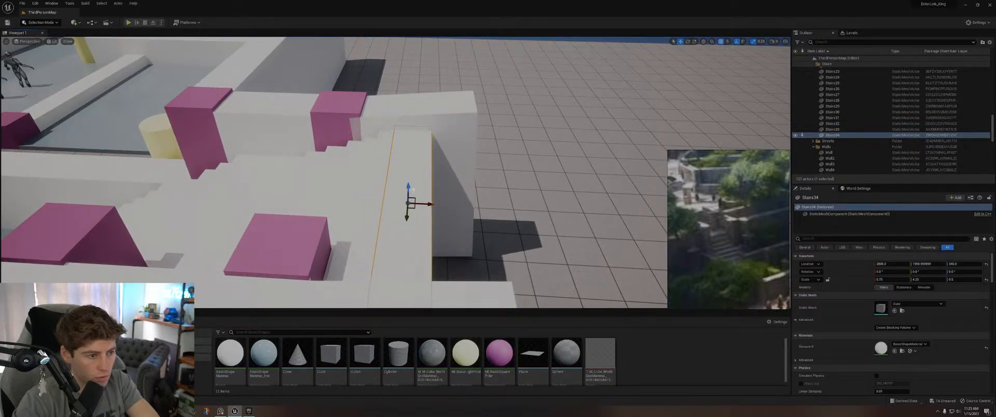
{"action": "right_click_drag", "start_coordinate": [414, 191], "coordinate": [467, 174]}
{"action": "left_click_drag", "start_coordinate": [383, 227], "coordinate": [430, 206]}
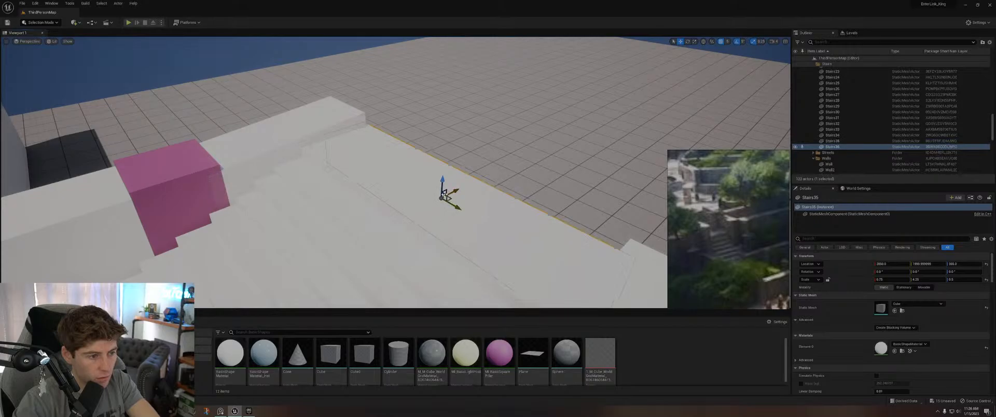
{"action": "right_click_drag", "start_coordinate": [451, 194], "coordinate": [360, 202]}
{"action": "left_click_drag", "start_coordinate": [329, 229], "coordinate": [334, 221]}
Step: Try one more step copy at the head of the flight, check it from the side and delete it
{"action": "right_click_drag", "start_coordinate": [333, 221], "coordinate": [410, 221]}
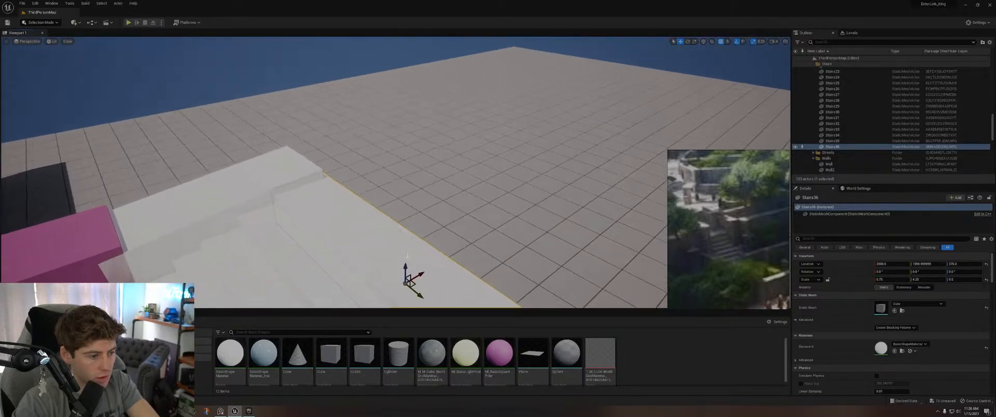
{"action": "left_click_drag", "start_coordinate": [422, 274], "coordinate": [439, 243], "text": "alt"}
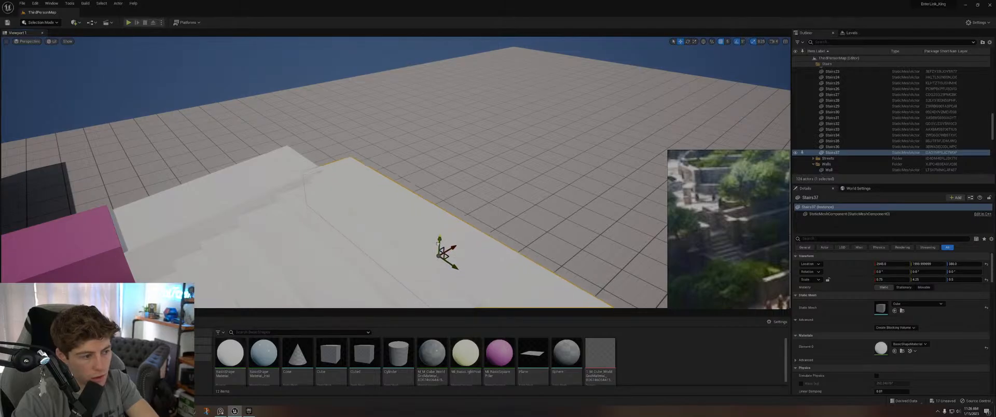
{"action": "right_click_drag", "start_coordinate": [432, 203], "coordinate": [268, 198]}
{"action": "key", "text": "d"}
{"action": "key", "text": "s"}
{"action": "key", "text": "w"}
{"action": "key", "text": "s"}
{"action": "key", "text": "w"}
{"action": "right_click_drag", "start_coordinate": [394, 192], "coordinate": [394, 201]}
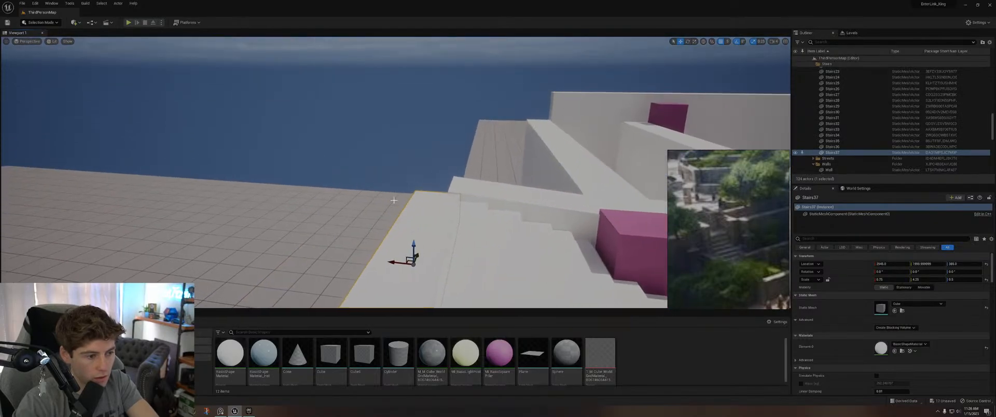
{"action": "key", "text": "Delete"}
Step: Reduce the Wall29 side wall to a Z scale of 1.25 and raise it level with the top of the stairs
{"action": "key", "text": "s"}
{"action": "mouse_move", "coordinate": [460, 213]}
{"action": "right_mouse_down"}
{"action": "mouse_move", "coordinate": [469, 211]}
{"action": "mouse_move", "coordinate": [467, 239]}
{"action": "mouse_move", "coordinate": [449, 205]}
{"action": "right_mouse_up"}
{"action": "key", "text": "a"}
{"action": "left_click", "coordinate": [450, 205]}
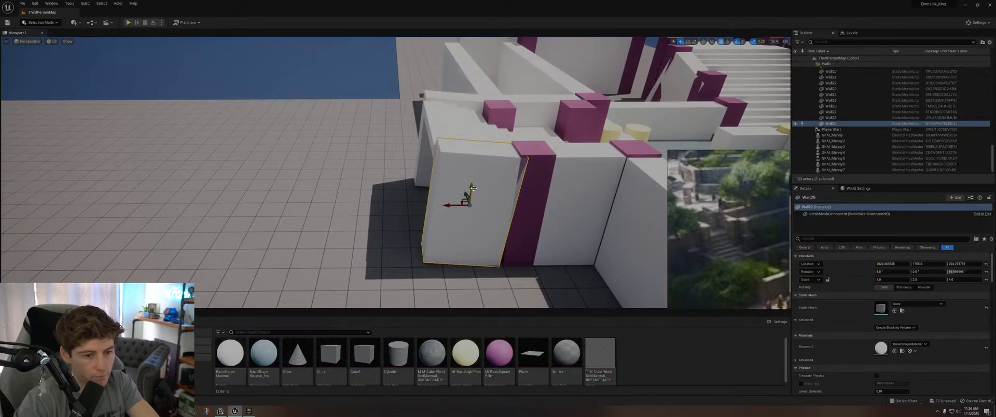
{"action": "right_click_drag", "start_coordinate": [474, 190], "coordinate": [456, 260]}
{"action": "key", "text": "d"}
{"action": "key", "text": "r"}
{"action": "key", "text": "e"}
{"action": "key", "text": "w"}
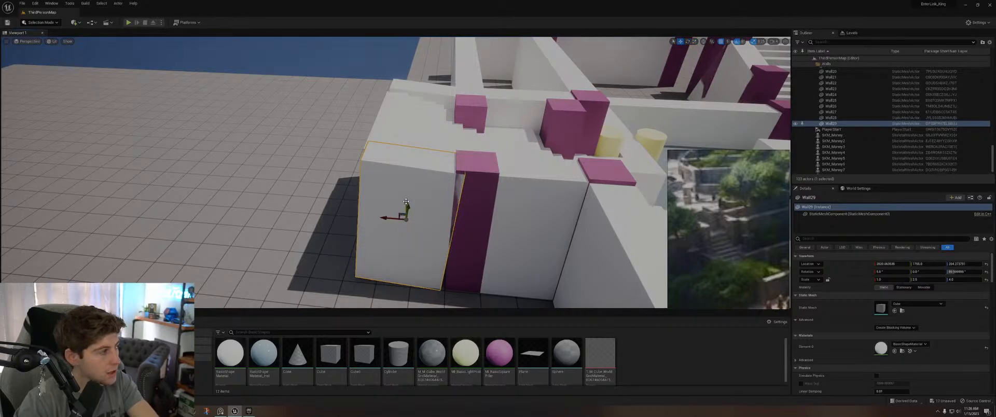
{"action": "key", "text": "r"}
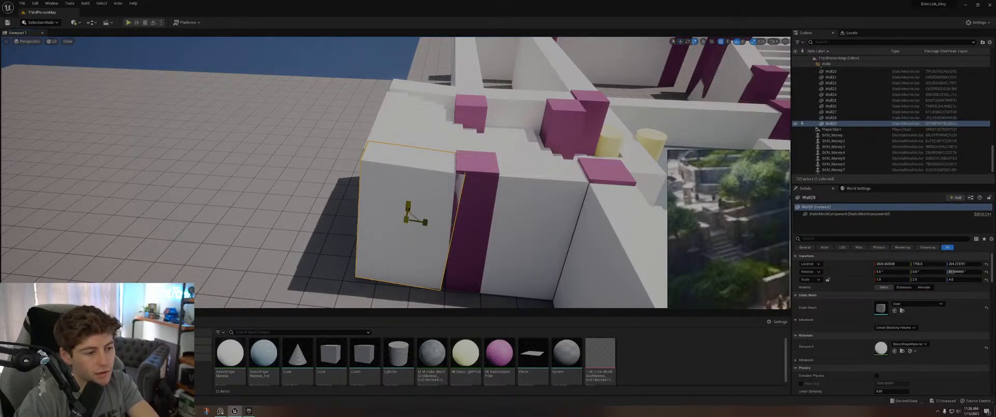
{"action": "left_click_drag", "start_coordinate": [408, 209], "coordinate": [408, 256]}
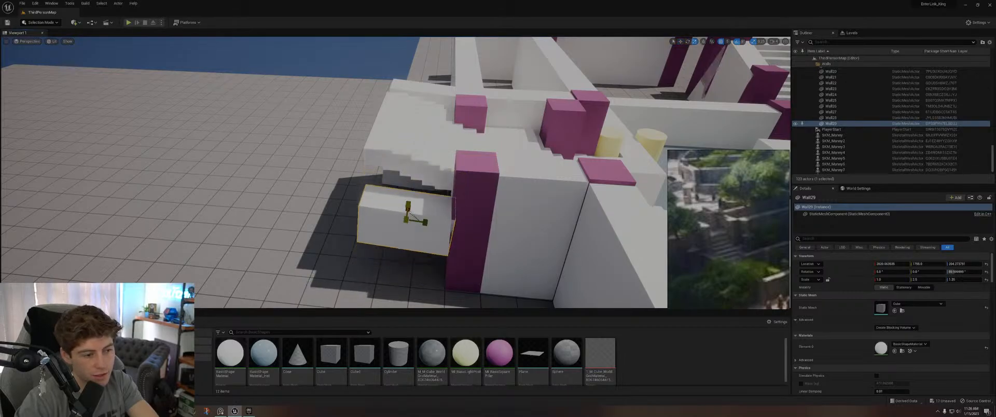
{"action": "left_click_drag", "start_coordinate": [406, 205], "coordinate": [409, 160]}
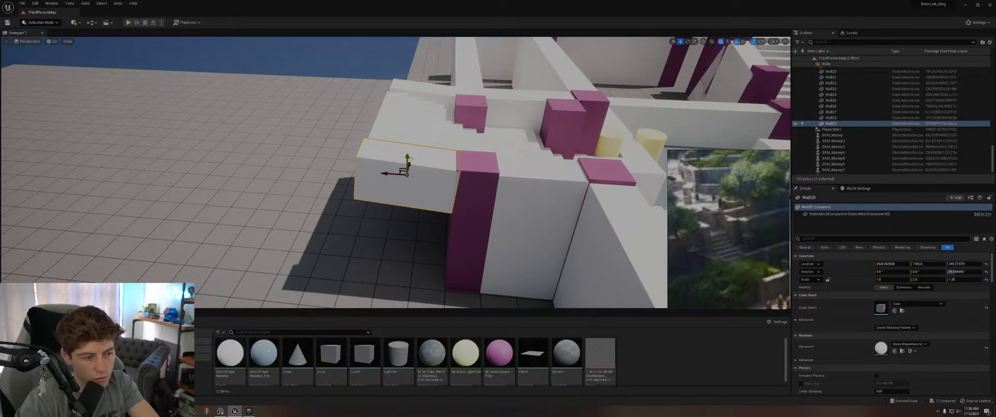
Step: Replace the taller Wall28 side wall with a copy of the shortened Wall29, placed on the opposite side of the upper stairs
{"action": "left_click", "coordinate": [417, 94]}
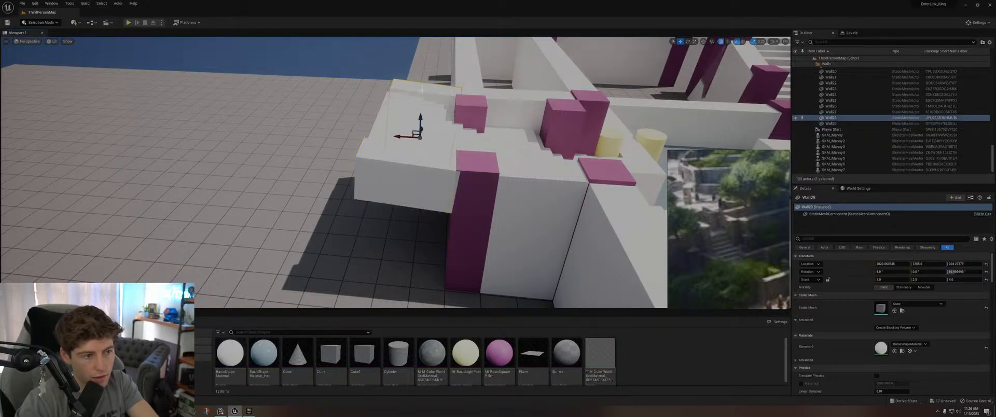
{"action": "right_click_drag", "start_coordinate": [418, 94], "coordinate": [418, 95]}
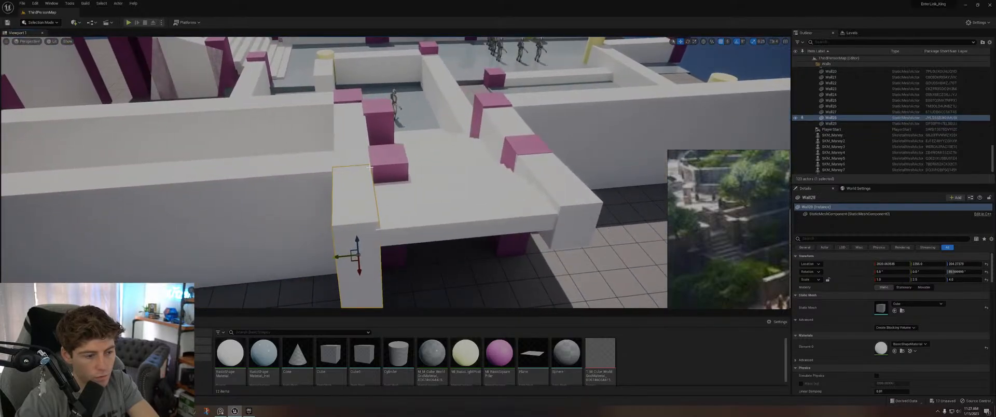
{"action": "key", "text": "Delete"}
{"action": "left_click", "coordinate": [568, 198]}
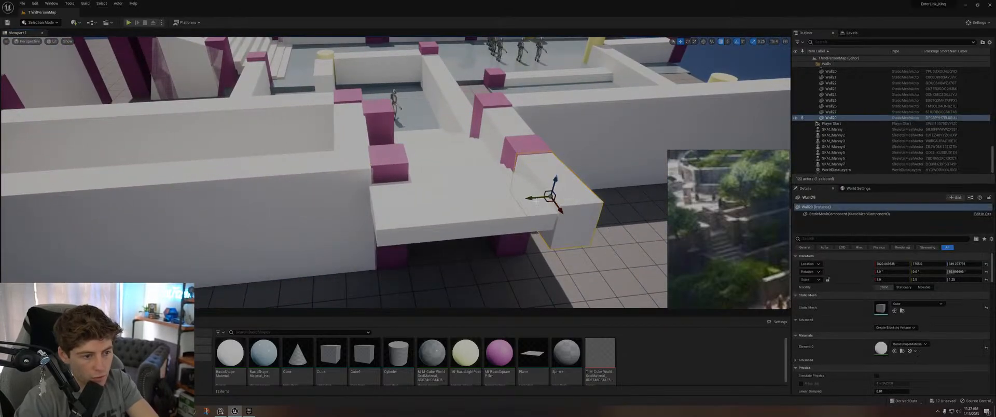
{"action": "left_click_drag", "start_coordinate": [532, 199], "coordinate": [376, 227], "text": "alt"}
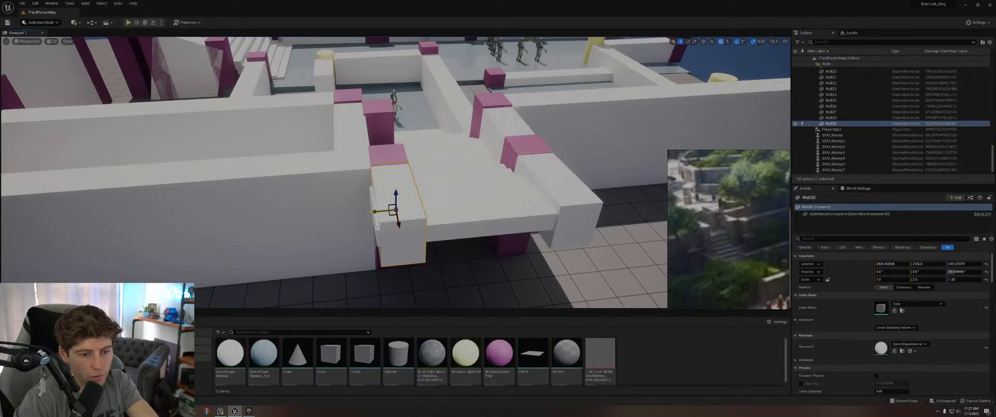
{"action": "left_click_drag", "start_coordinate": [376, 227], "coordinate": [334, 234], "text": "alt"}
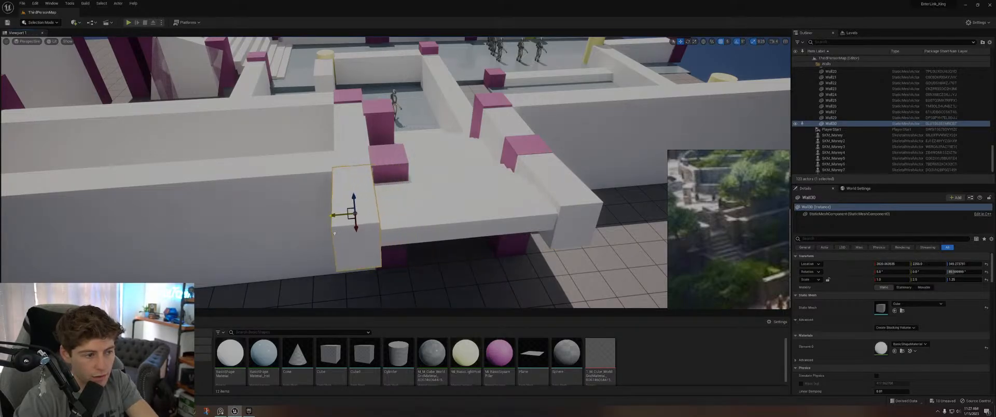
Step: Survey the whole blockout from above and compare its layout with the reference image
{"action": "right_click_drag", "start_coordinate": [335, 232], "coordinate": [336, 233]}
{"action": "right_click_drag", "start_coordinate": [390, 187], "coordinate": [390, 187]}
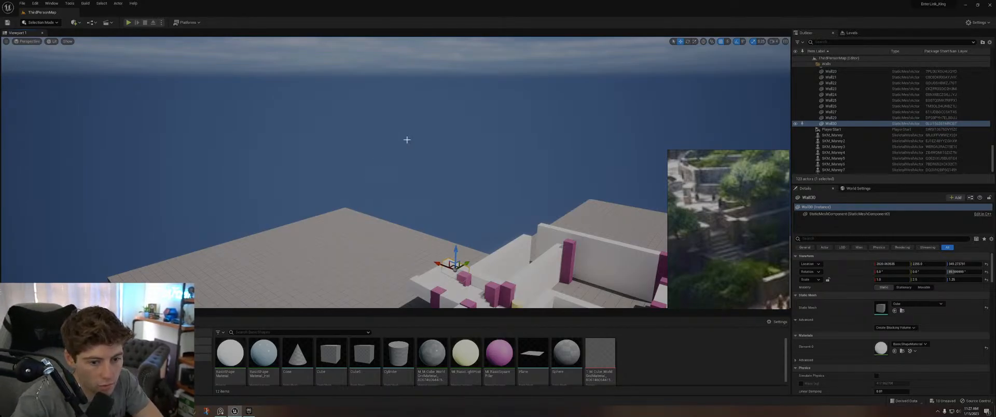
{"action": "right_click_drag", "start_coordinate": [407, 139], "coordinate": [409, 175]}
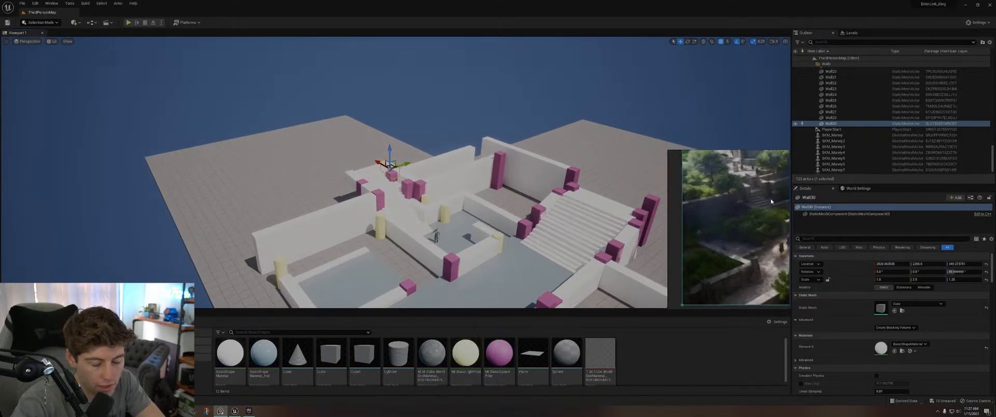
{"action": "right_click_drag", "start_coordinate": [464, 207], "coordinate": [458, 251]}
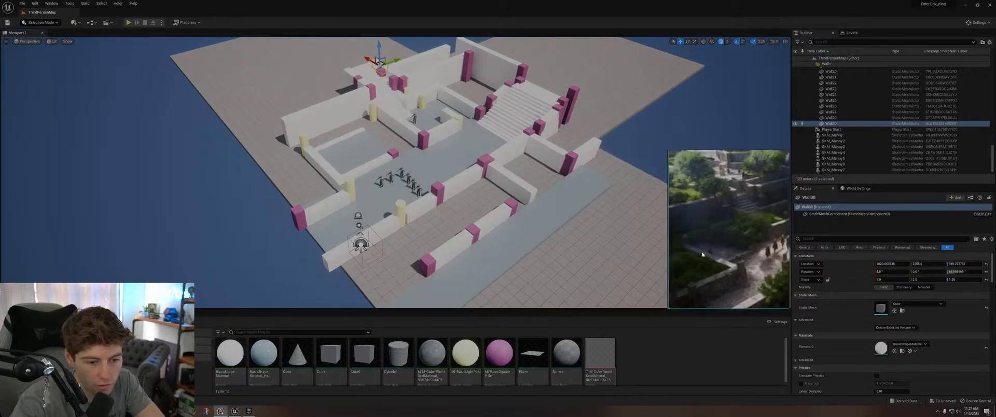
{"action": "right_click_drag", "start_coordinate": [467, 210], "coordinate": [439, 158]}
{"action": "key", "text": "w"}
{"action": "key", "text": "a"}
{"action": "key", "text": "s"}
{"action": "key", "text": "s"}
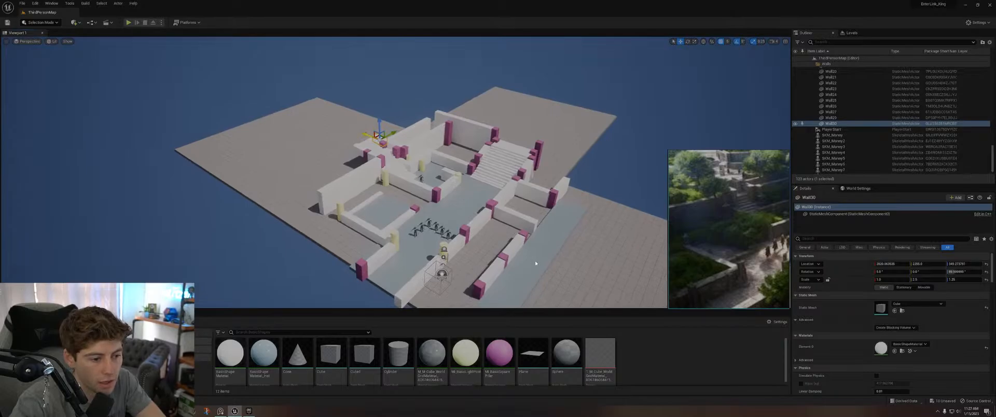
Step: Select all blockout pieces and mannequins, from the first CylinderPost through the last SKM_Manny, and shift them together a short way along the Y axis
{"action": "left_click", "coordinate": [536, 263], "text": "ctrl"}
{"action": "scroll", "coordinate": [856, 120], "scroll_direction": "up", "scroll_amount": 5}
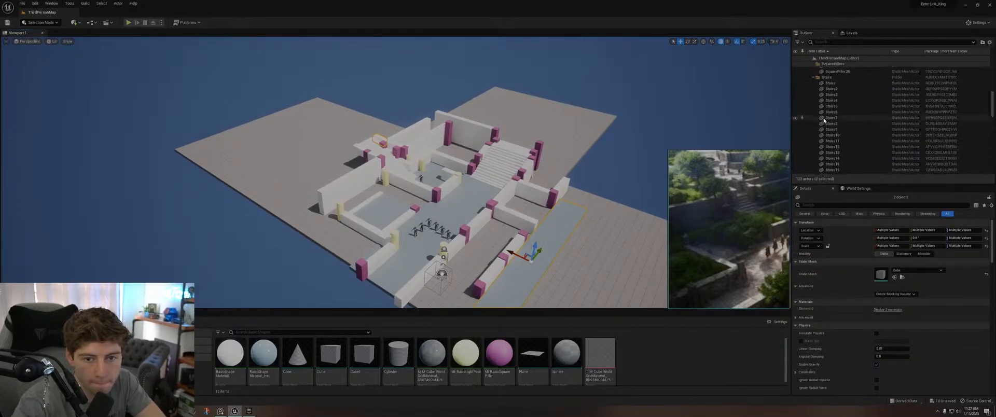
{"action": "scroll", "coordinate": [825, 120], "scroll_direction": "up", "scroll_amount": 6}
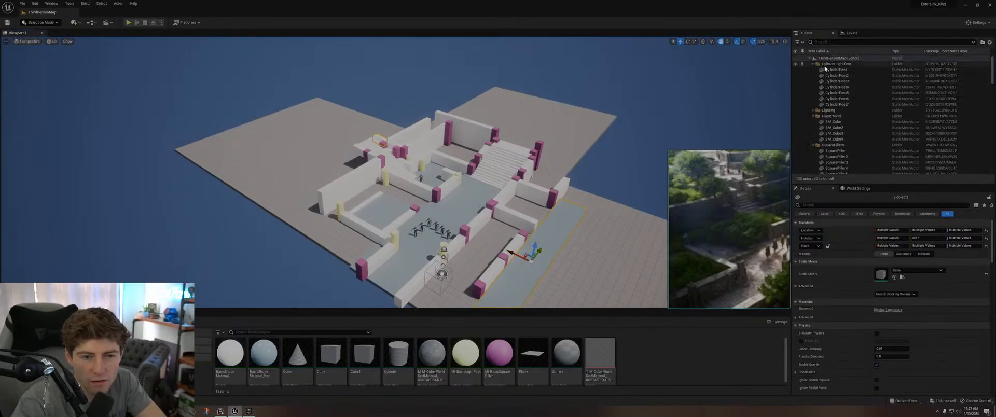
{"action": "left_click", "coordinate": [838, 71]}
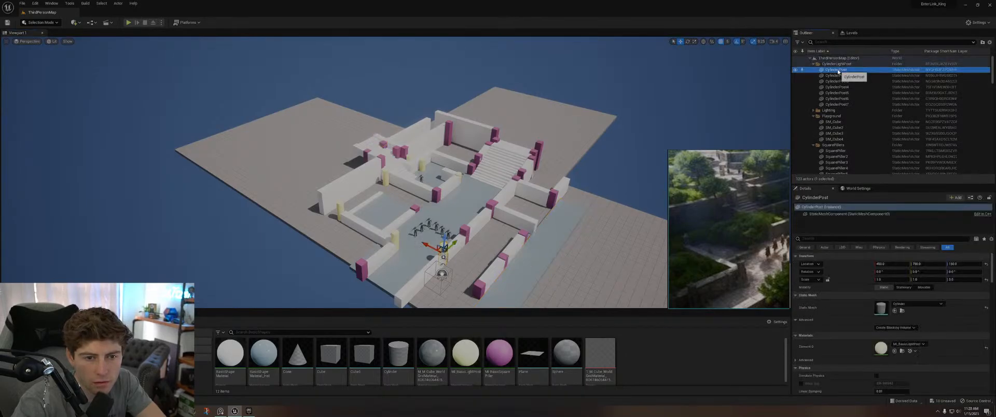
{"action": "left_click_drag", "start_coordinate": [992, 73], "coordinate": [991, 168]}
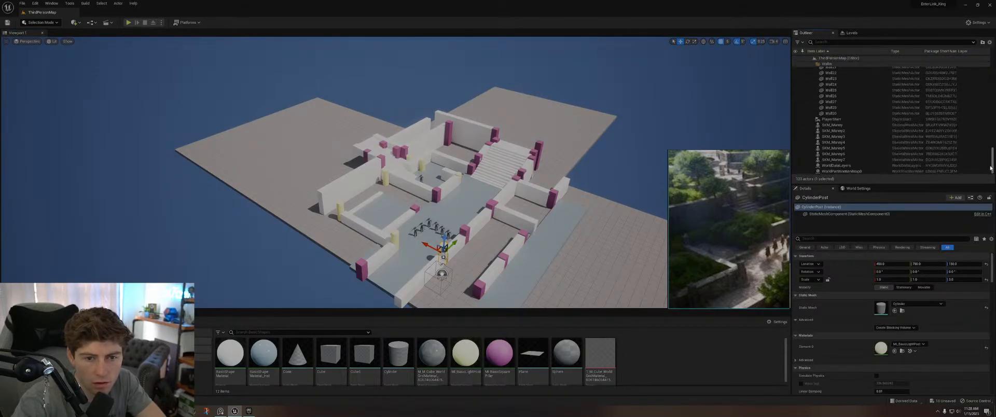
{"action": "left_click", "coordinate": [904, 160], "text": "shift"}
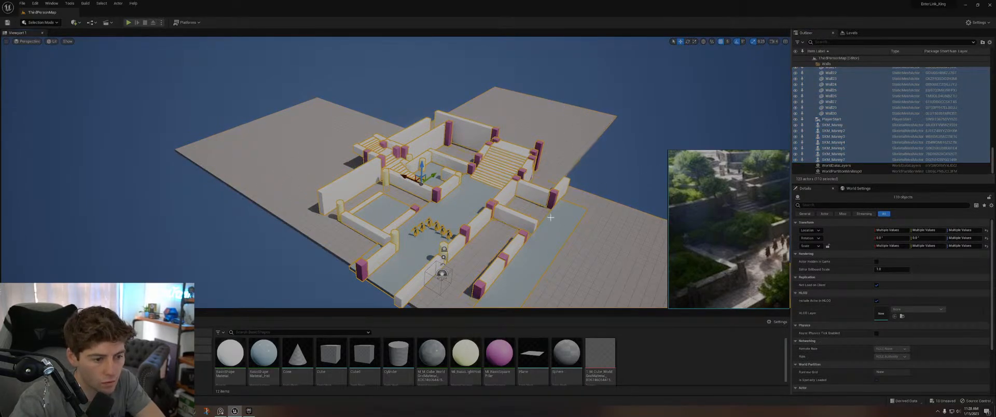
{"action": "right_click_drag", "start_coordinate": [461, 214], "coordinate": [397, 211]}
{"action": "key", "text": "d"}
{"action": "key", "text": "w"}
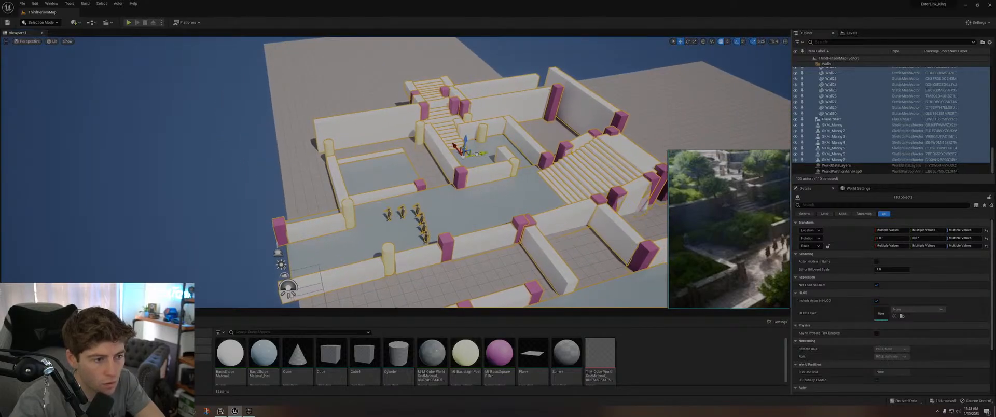
{"action": "left_click_drag", "start_coordinate": [477, 154], "coordinate": [497, 151]}
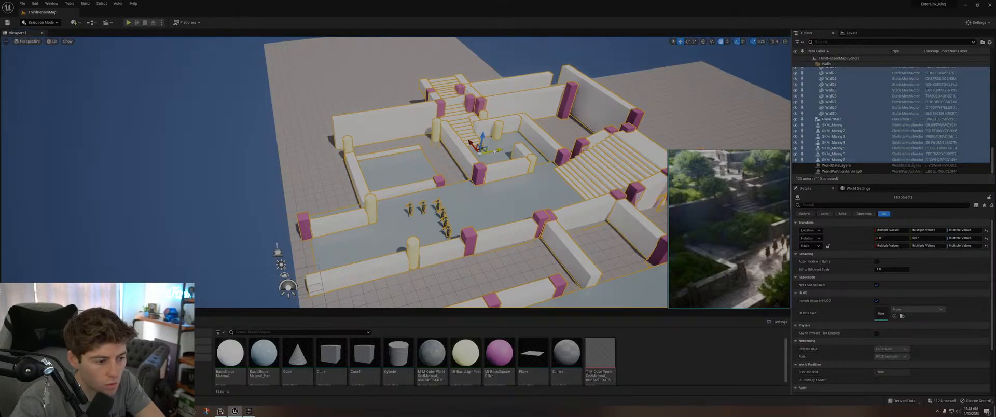
Step: Inspect the shifted blockout up close, from the courtyard walls to the underside of the upper stairs and the outer floor edge
{"action": "key", "text": "w"}
{"action": "right_click_drag", "start_coordinate": [495, 152], "coordinate": [518, 175]}
{"action": "key", "text": "a"}
{"action": "key", "text": "s"}
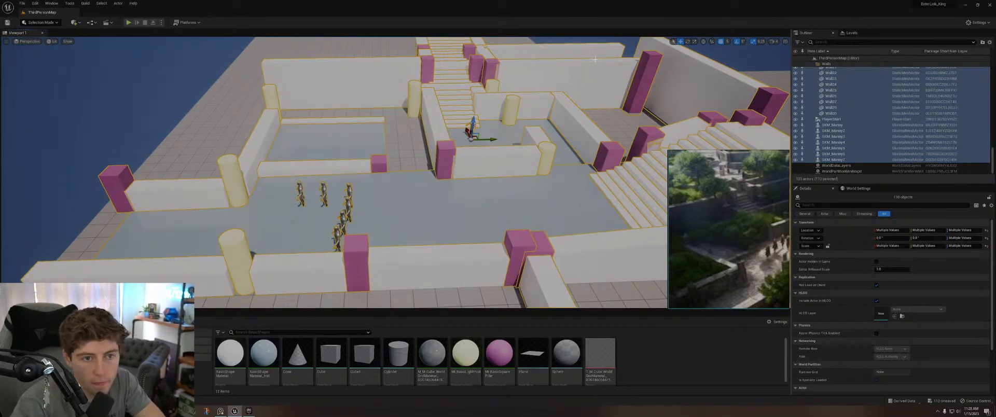
{"action": "key", "text": "w"}
{"action": "right_click_drag", "start_coordinate": [519, 121], "coordinate": [626, 184]}
{"action": "key", "text": "w"}
{"action": "key", "text": "a"}
{"action": "key", "text": "s"}
{"action": "key", "text": "a"}
{"action": "key", "text": "f"}
{"action": "key", "text": "a"}
{"action": "key", "text": "w"}
{"action": "key", "text": "w"}
{"action": "key", "text": "a"}
{"action": "key", "text": "d"}
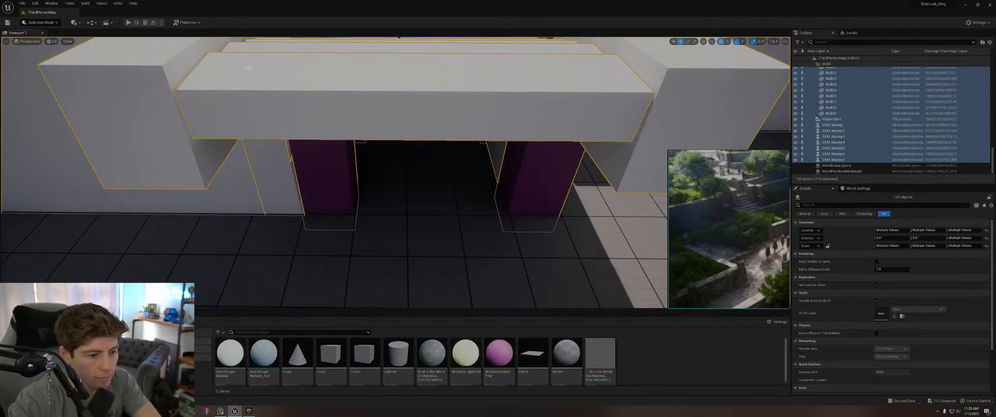
{"action": "right_click_drag", "start_coordinate": [249, 68], "coordinate": [150, 102]}
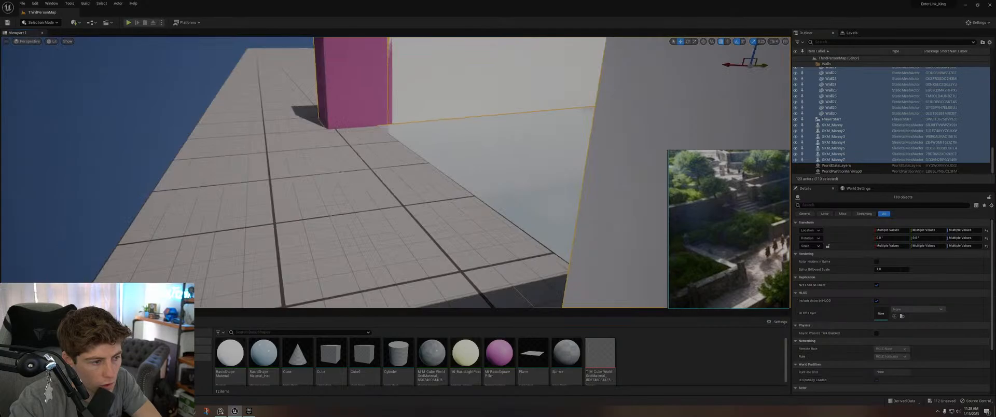
{"action": "right_click_drag", "start_coordinate": [395, 172], "coordinate": [340, 182]}
Step: Check the courtyard's corner pillar and the front wall's pillar, and compare the courtyard edge and upper terraces with the reference image
{"action": "left_click", "coordinate": [338, 184]}
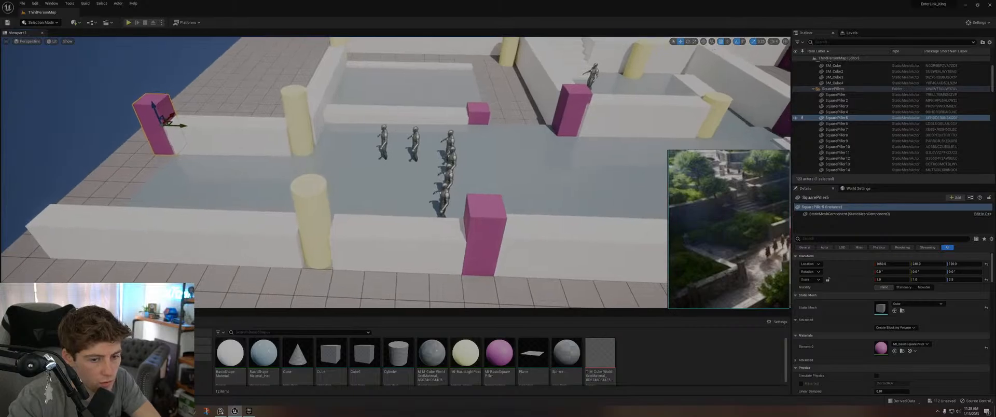
{"action": "left_click", "coordinate": [495, 228]}
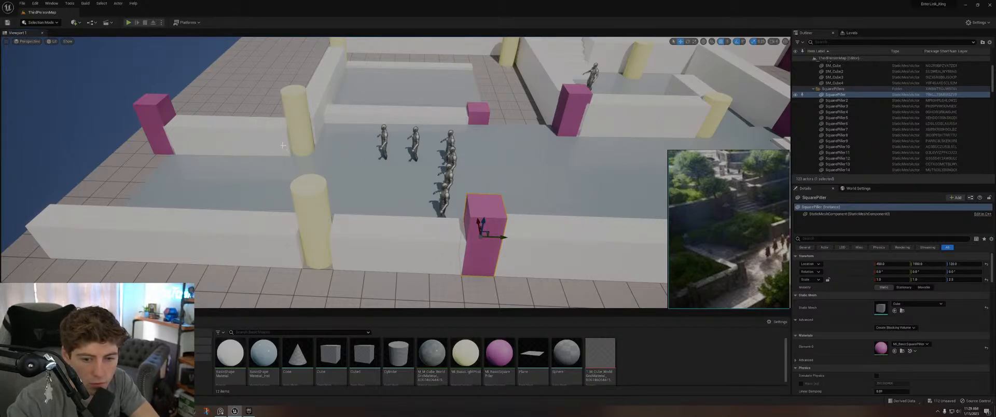
{"action": "left_click", "coordinate": [165, 114]}
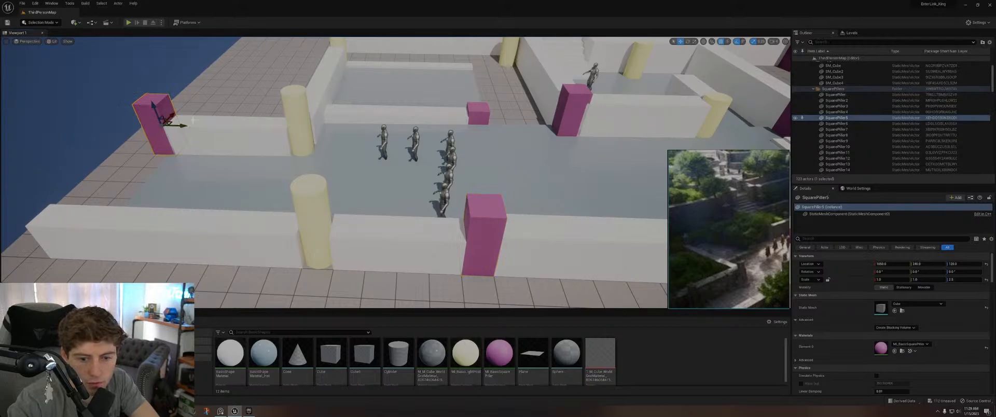
{"action": "left_click", "coordinate": [480, 238]}
{"action": "key", "text": "f"}
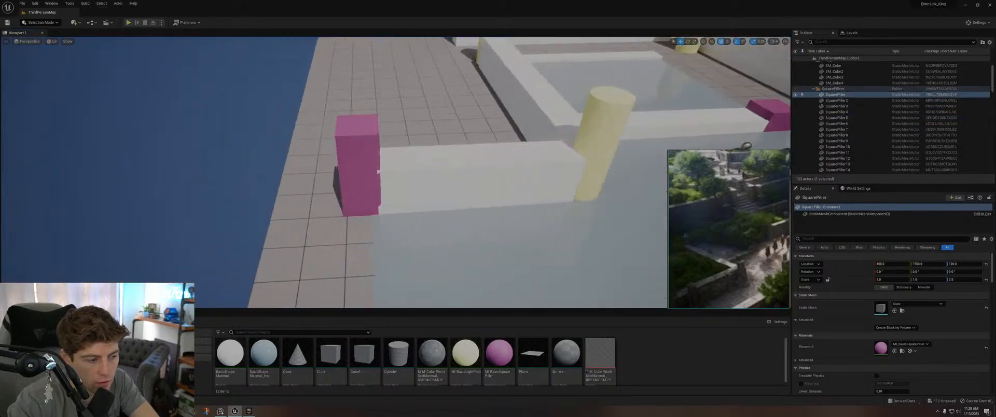
{"action": "scroll", "coordinate": [394, 171], "scroll_direction": "down", "scroll_amount": 10}
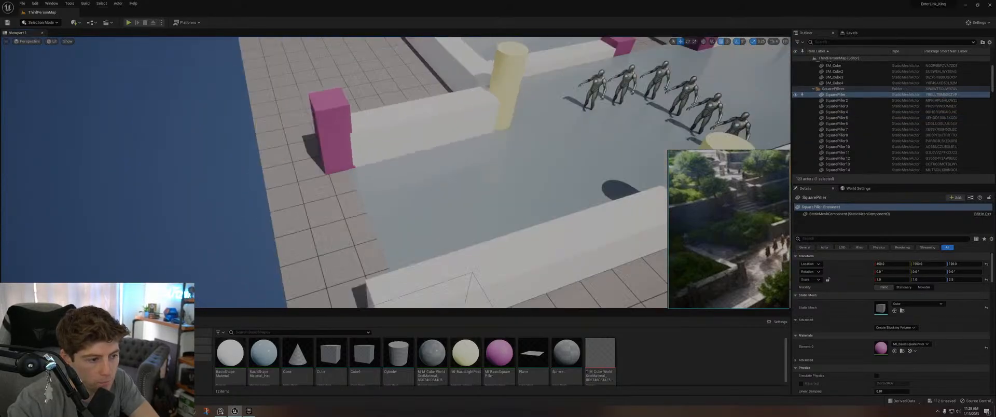
{"action": "right_click_drag", "start_coordinate": [394, 171], "coordinate": [331, 166]}
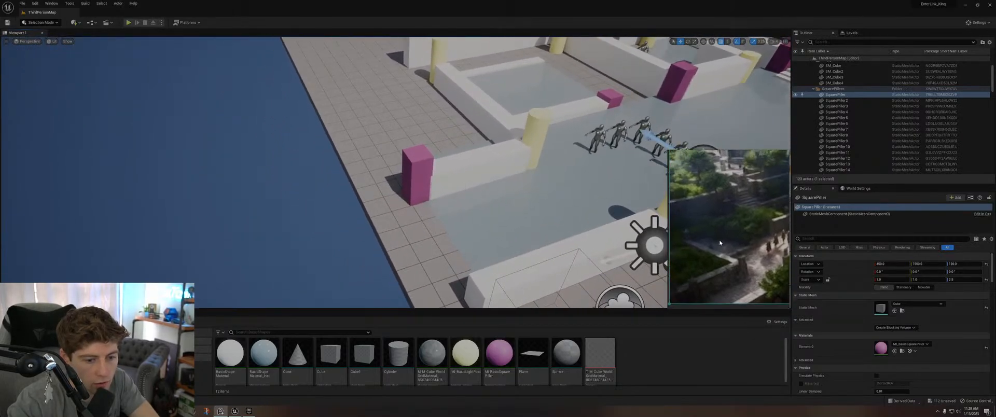
{"action": "scroll", "coordinate": [550, 194], "scroll_direction": "down", "scroll_amount": 8}
{"action": "right_click_drag", "start_coordinate": [550, 194], "coordinate": [644, 179]}
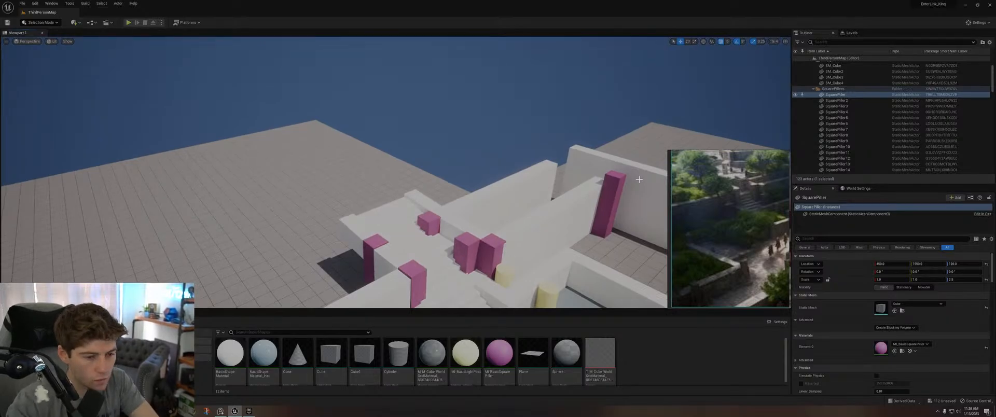
{"action": "right_click_drag", "start_coordinate": [631, 175], "coordinate": [625, 157]}
{"action": "middle_click_drag", "start_coordinate": [723, 189], "coordinate": [713, 244]}
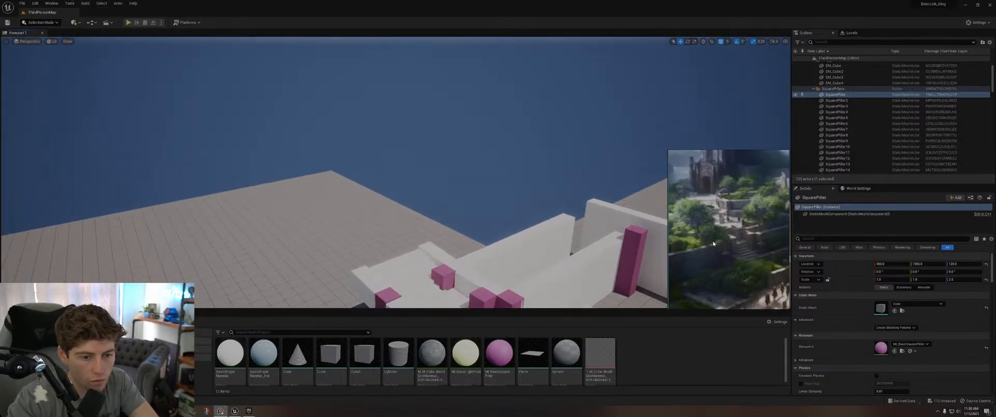
{"action": "right_click_drag", "start_coordinate": [617, 223], "coordinate": [642, 255]}
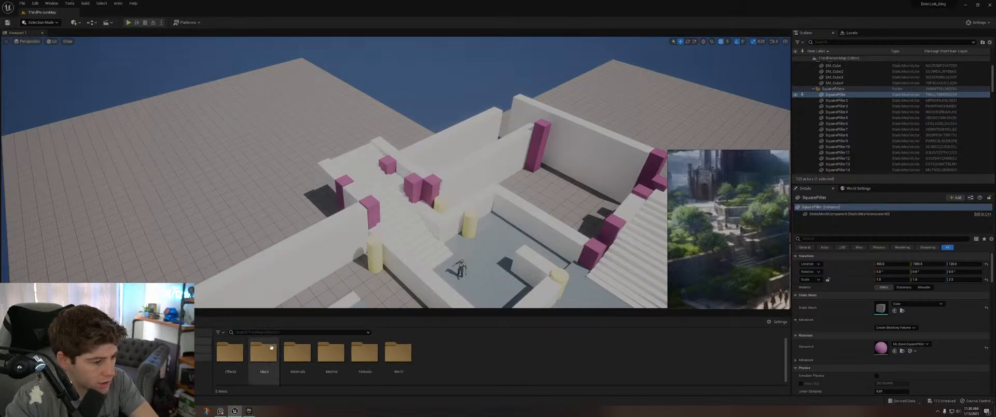
Step: Look through the tree and plant assets in the Meshes folder and compare the reference image's planting with the courtyard and lower walls
{"action": "double_click", "coordinate": [331, 352]}
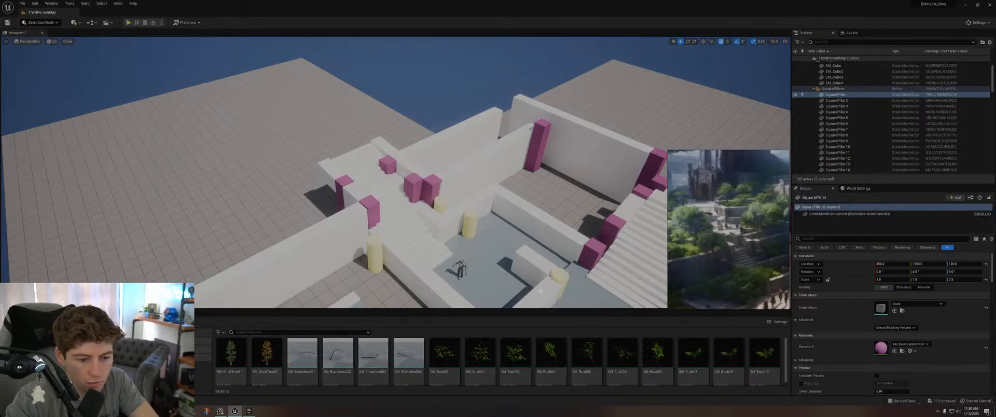
{"action": "scroll", "coordinate": [586, 368], "scroll_direction": "down", "scroll_amount": 2}
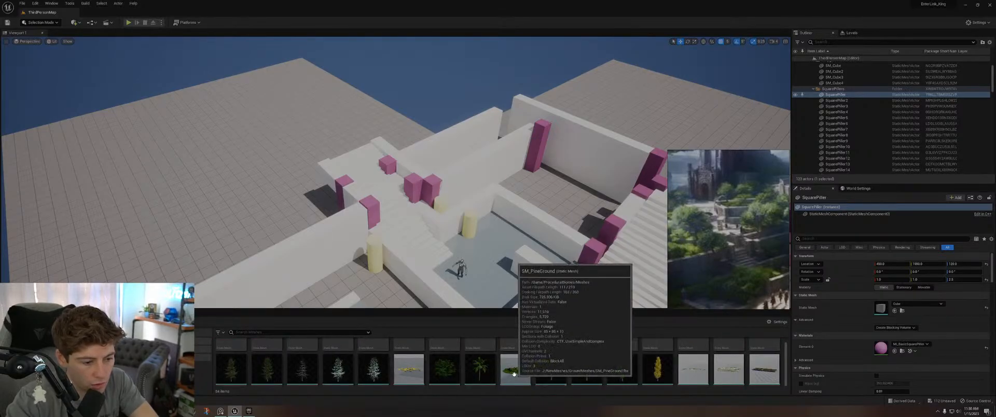
{"action": "right_click_drag", "start_coordinate": [483, 234], "coordinate": [512, 253]}
{"action": "middle_click_drag", "start_coordinate": [768, 298], "coordinate": [680, 253]}
{"action": "mouse_move", "coordinate": [636, 248]}
{"action": "right_mouse_down"}
{"action": "mouse_move", "coordinate": [662, 255]}
{"action": "mouse_move", "coordinate": [633, 244]}
{"action": "mouse_move", "coordinate": [647, 247]}
{"action": "right_mouse_up"}
{"action": "scroll", "coordinate": [715, 274], "scroll_direction": "down", "scroll_amount": 1}
{"action": "middle_click_drag", "start_coordinate": [715, 274], "coordinate": [728, 252]}
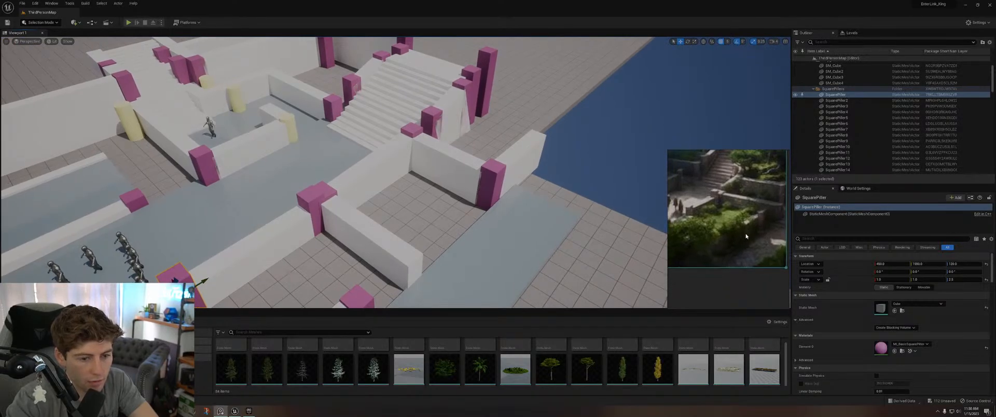
{"action": "mouse_move", "coordinate": [635, 239]}
{"action": "right_mouse_down"}
{"action": "mouse_move", "coordinate": [540, 254]}
{"action": "mouse_move", "coordinate": [649, 239]}
{"action": "right_mouse_up"}
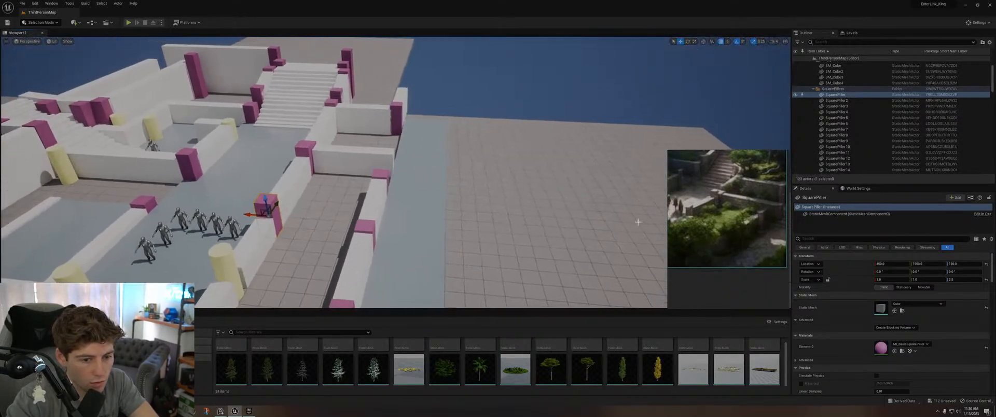
{"action": "middle_click_drag", "start_coordinate": [737, 206], "coordinate": [740, 240]}
{"action": "right_click_drag", "start_coordinate": [628, 239], "coordinate": [490, 199]}
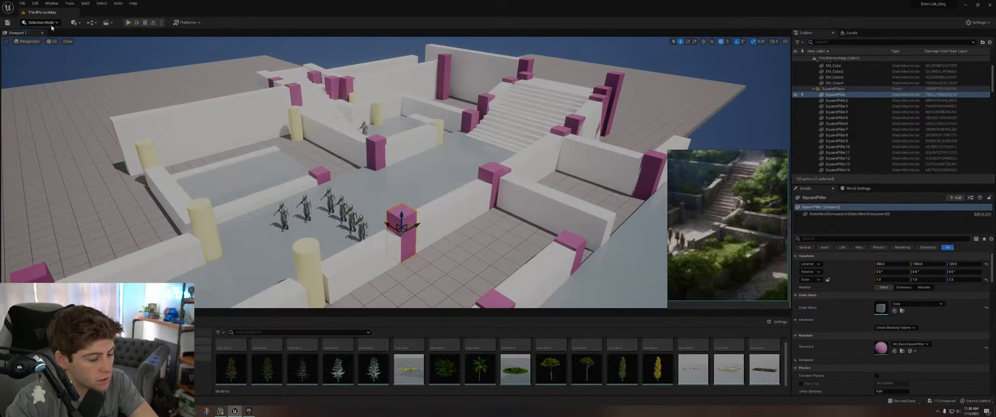
Step: Switch the editor to Landscape mode with the new-landscape settings shown
{"action": "key", "text": "shift+3"}
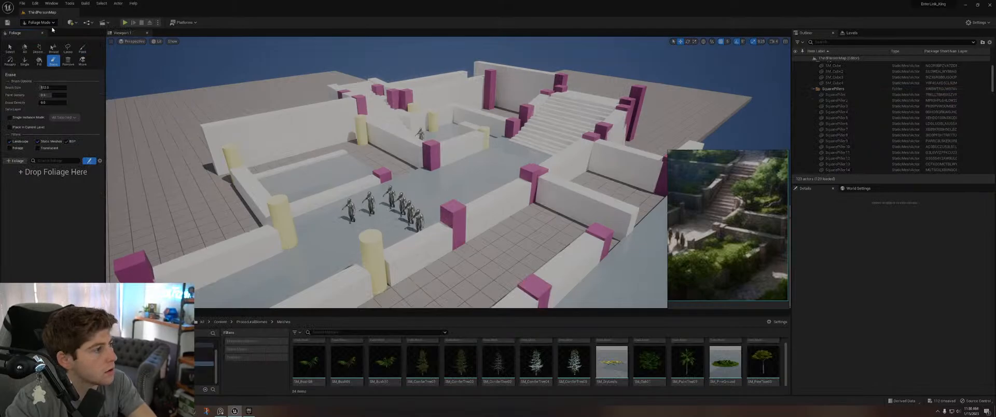
{"action": "key", "text": "shift+4"}
{"action": "key", "text": "shift+2"}
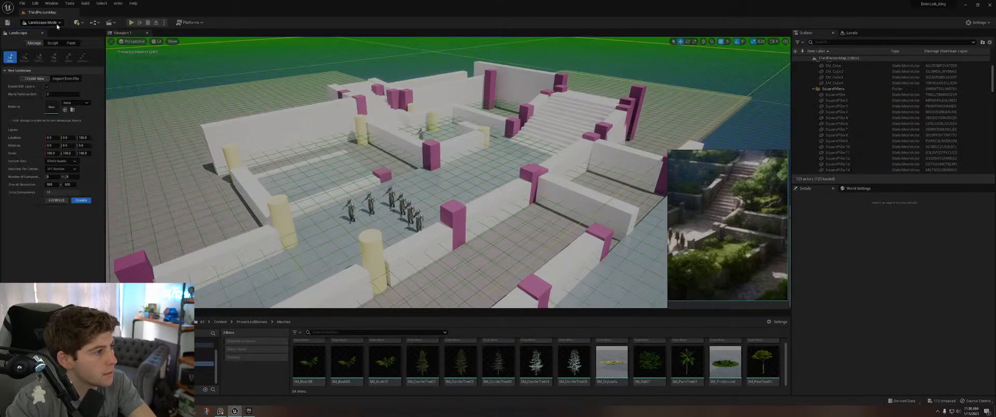
Step: Browse the available materials for the new landscape
{"action": "right_click_drag", "start_coordinate": [488, 186], "coordinate": [533, 212]}
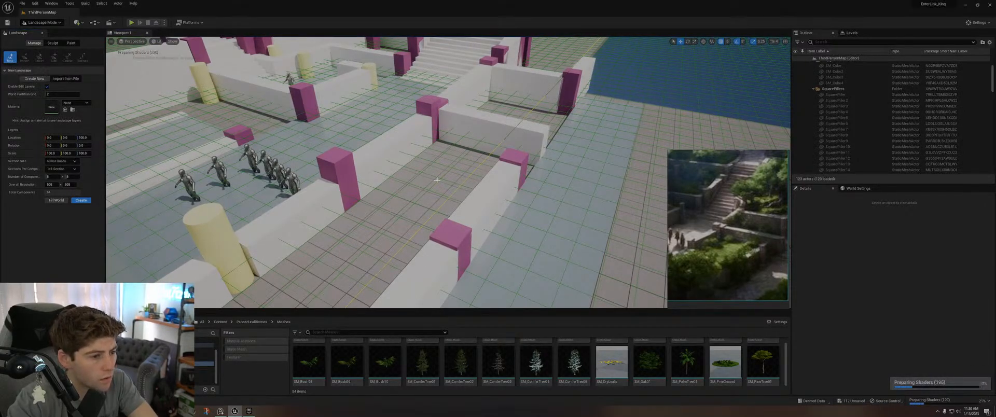
{"action": "right_click_drag", "start_coordinate": [443, 156], "coordinate": [446, 155]}
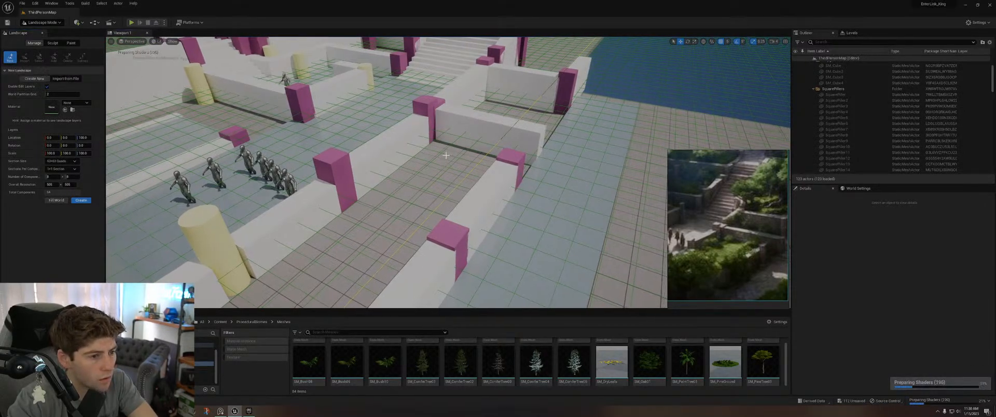
{"action": "left_click", "coordinate": [79, 102]}
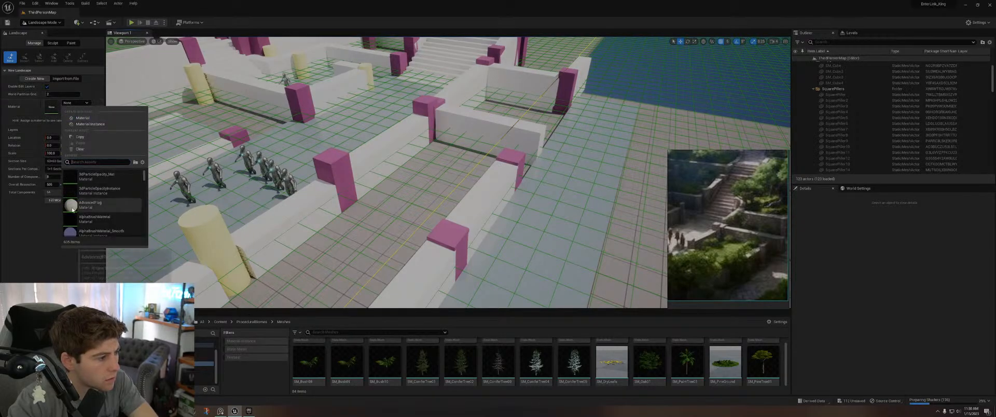
{"action": "scroll", "coordinate": [109, 193], "scroll_direction": "down", "scroll_amount": 3}
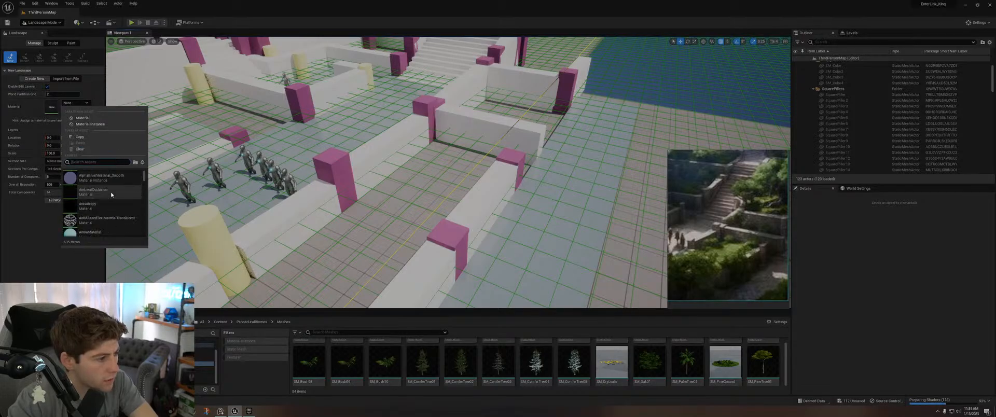
{"action": "scroll", "coordinate": [112, 192], "scroll_direction": "down", "scroll_amount": 5}
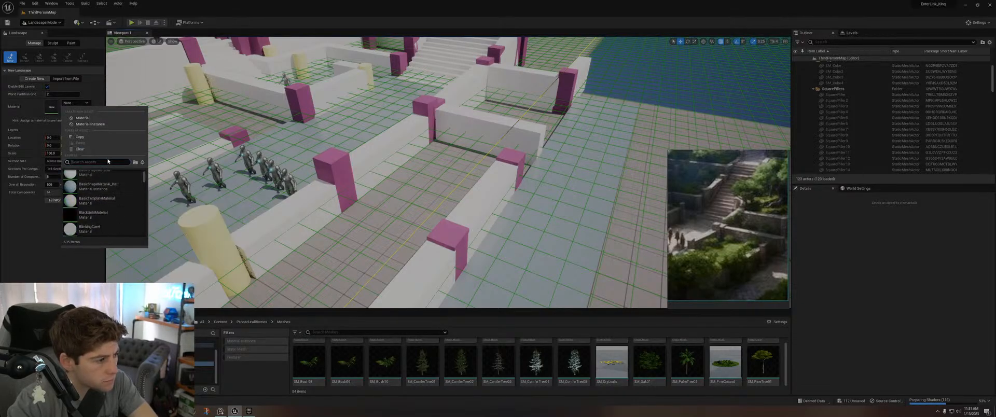
{"action": "left_click", "coordinate": [24, 236]}
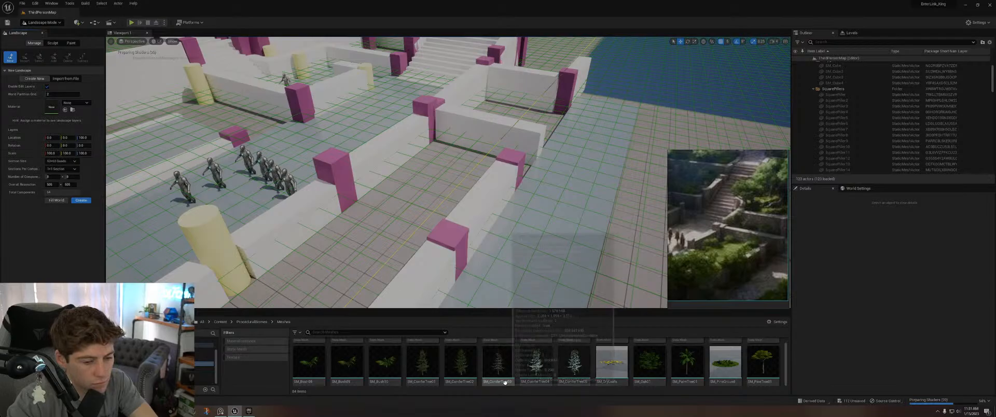
Step: Check the landscape sculpting tools and inspect the new-landscape preview around the courtyard and lower walls
{"action": "scroll", "coordinate": [505, 379], "scroll_direction": "up", "scroll_amount": 3}
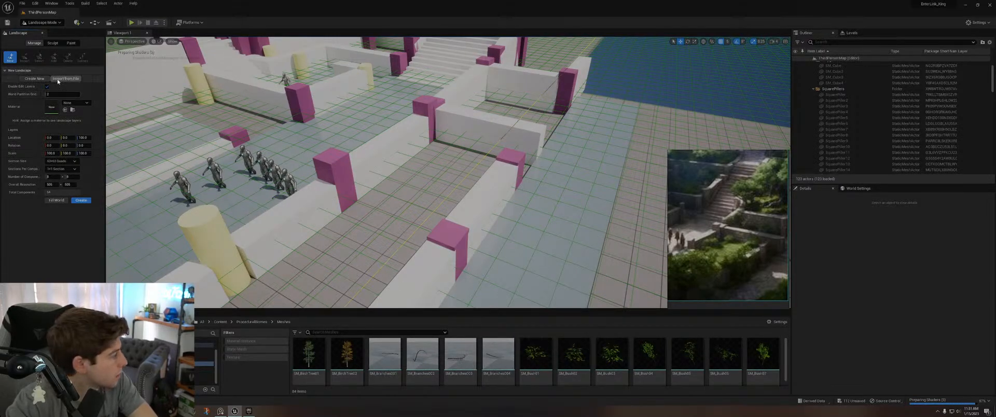
{"action": "left_click", "coordinate": [52, 43]}
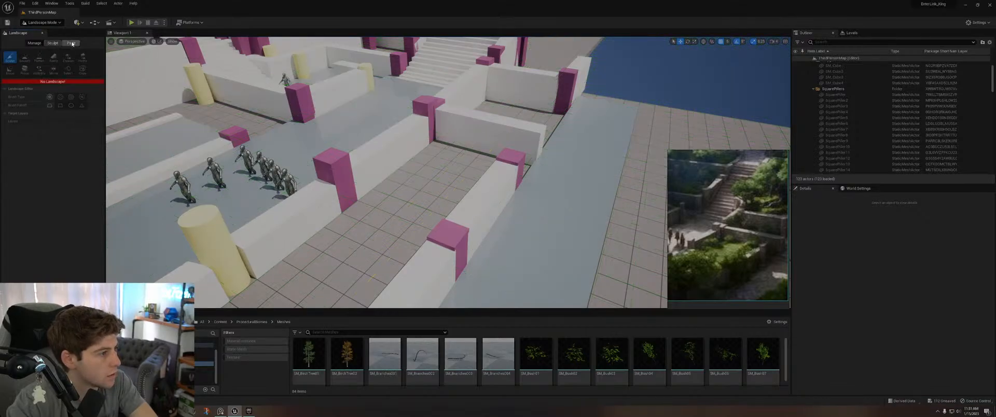
{"action": "left_click", "coordinate": [34, 43]}
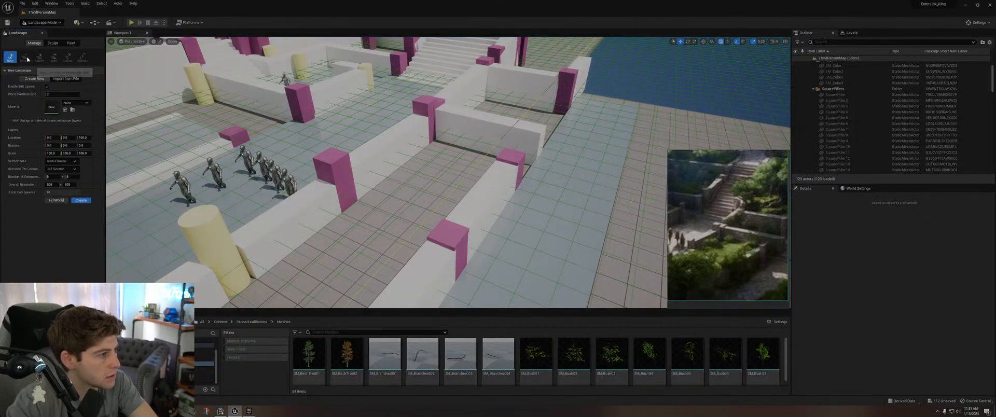
{"action": "right_click_drag", "start_coordinate": [422, 170], "coordinate": [430, 135]}
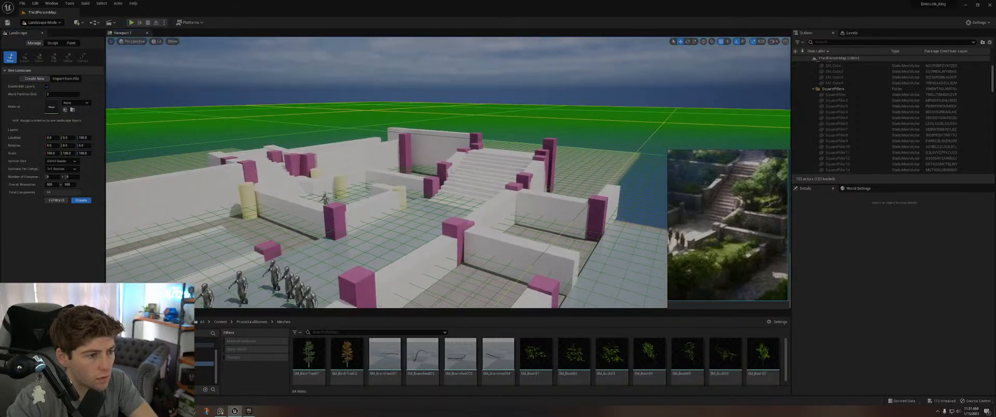
{"action": "right_click_drag", "start_coordinate": [594, 143], "coordinate": [596, 144]}
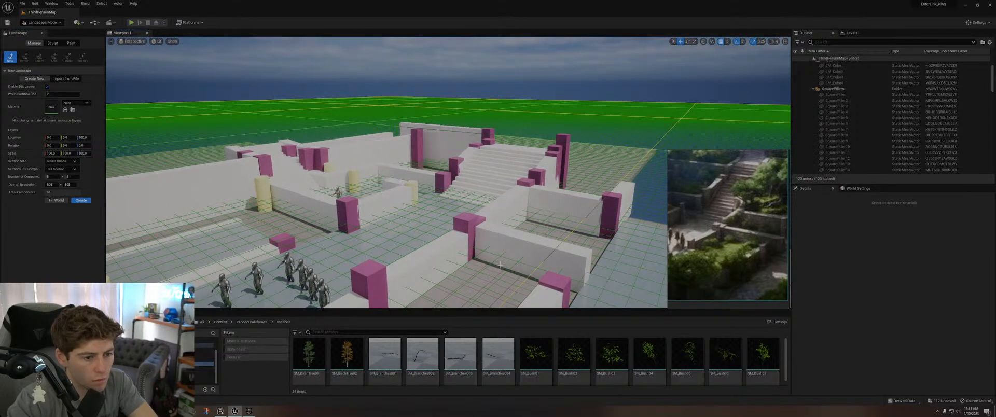
{"action": "right_click_drag", "start_coordinate": [462, 271], "coordinate": [461, 329]}
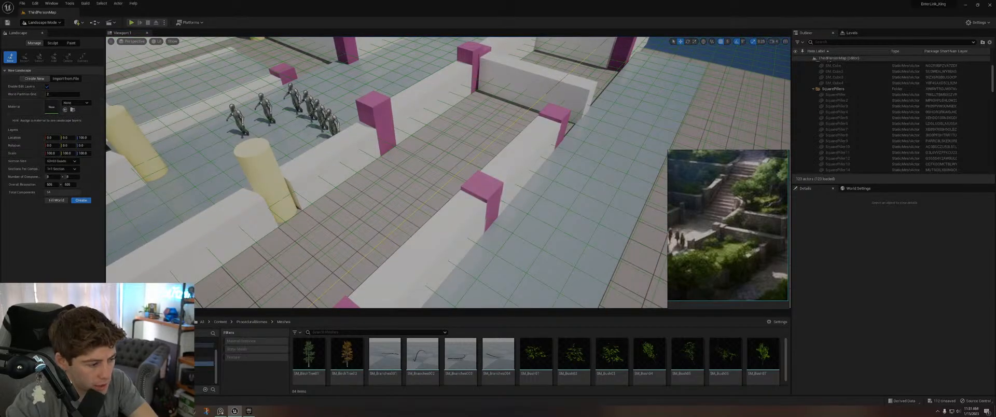
Step: Assign the MI_BushBark01 material from the Materials folder to the new landscape and check the landscape painting options
{"action": "left_click", "coordinate": [190, 359]}
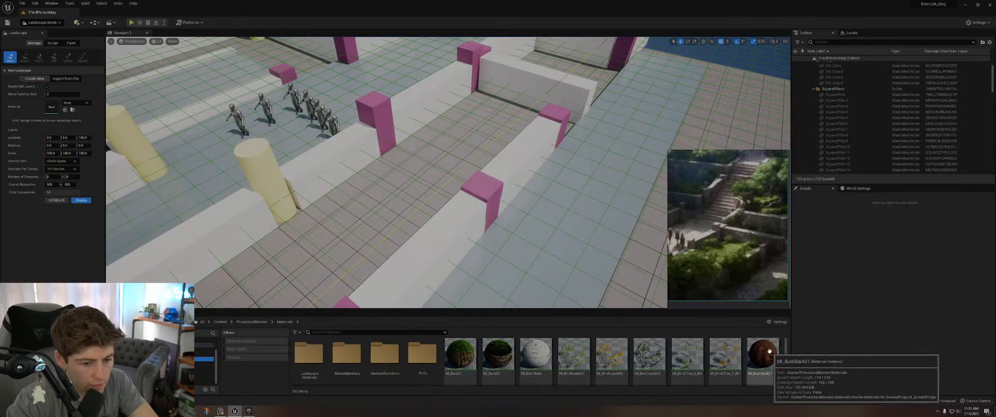
{"action": "left_click_drag", "start_coordinate": [770, 351], "coordinate": [51, 107]}
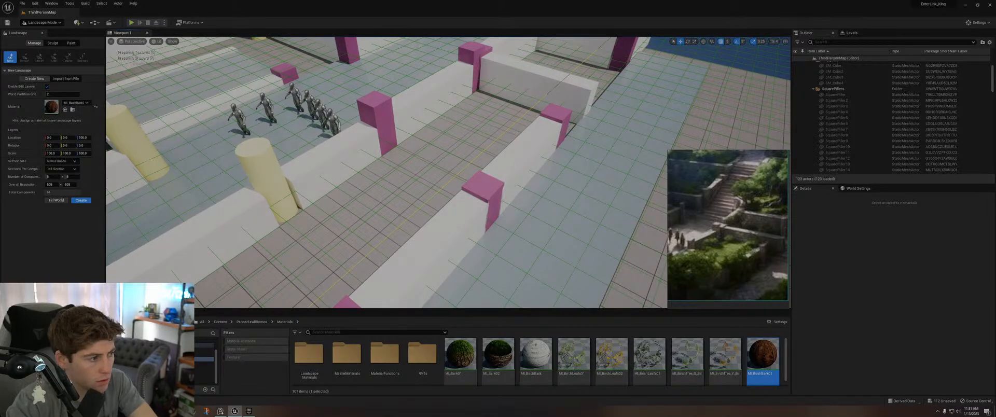
{"action": "left_click", "coordinate": [71, 43]}
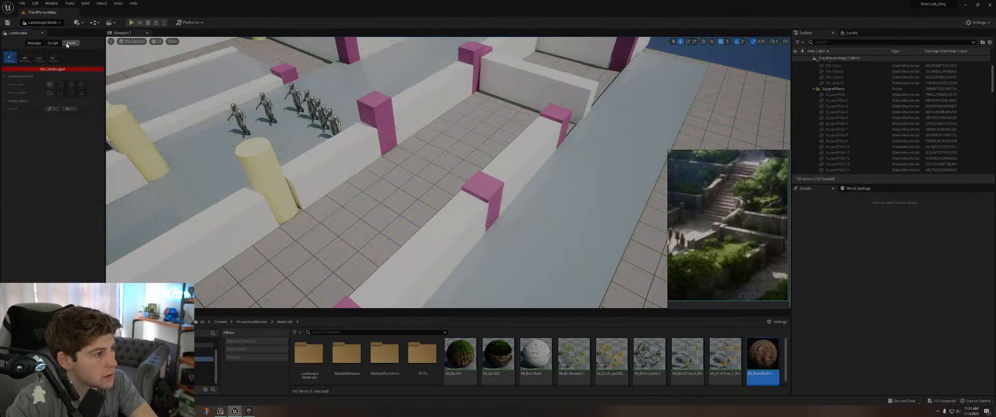
{"action": "left_click", "coordinate": [35, 43]}
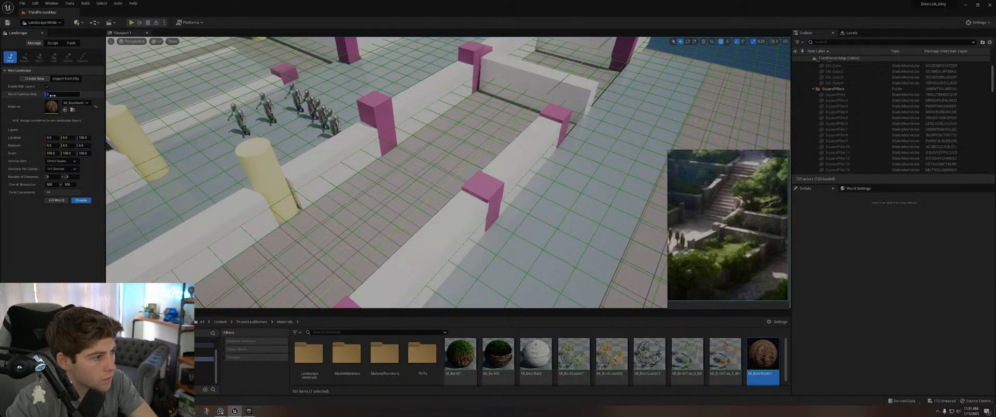
Step: Reduce the new landscape to 2 by 2 components while viewing its full extent around the blockout
{"action": "mouse_move", "coordinate": [249, 182]}
{"action": "right_mouse_down"}
{"action": "mouse_move", "coordinate": [332, 181]}
{"action": "mouse_move", "coordinate": [259, 130]}
{"action": "mouse_move", "coordinate": [255, 188]}
{"action": "mouse_move", "coordinate": [261, 181]}
{"action": "right_mouse_up"}
{"action": "key", "text": "s"}
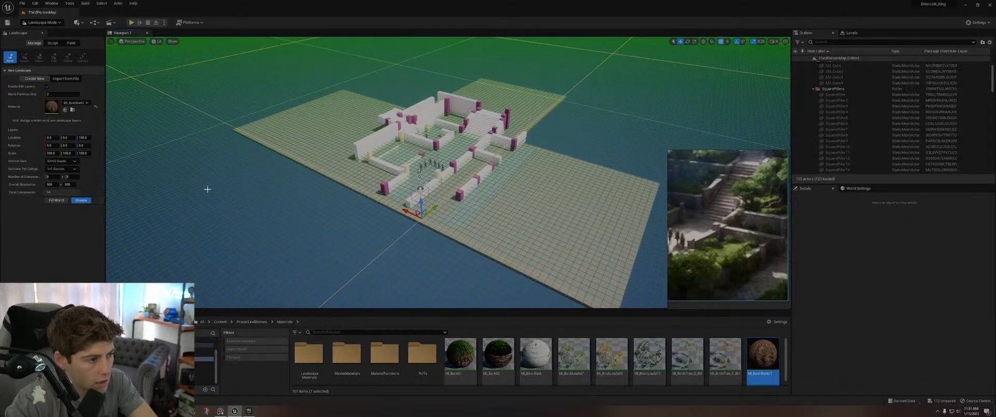
{"action": "mouse_move", "coordinate": [207, 189]}
{"action": "right_mouse_down"}
{"action": "mouse_move", "coordinate": [207, 172]}
{"action": "mouse_move", "coordinate": [241, 170]}
{"action": "mouse_move", "coordinate": [223, 220]}
{"action": "mouse_move", "coordinate": [232, 174]}
{"action": "mouse_move", "coordinate": [215, 193]}
{"action": "mouse_move", "coordinate": [241, 186]}
{"action": "mouse_move", "coordinate": [213, 214]}
{"action": "mouse_move", "coordinate": [201, 192]}
{"action": "right_mouse_up"}
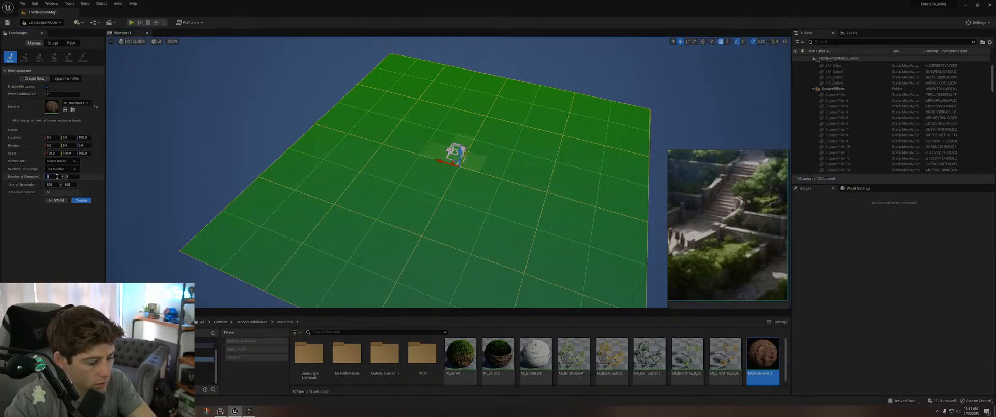
{"action": "key", "text": "Tab"}
{"action": "type", "text": "2"}
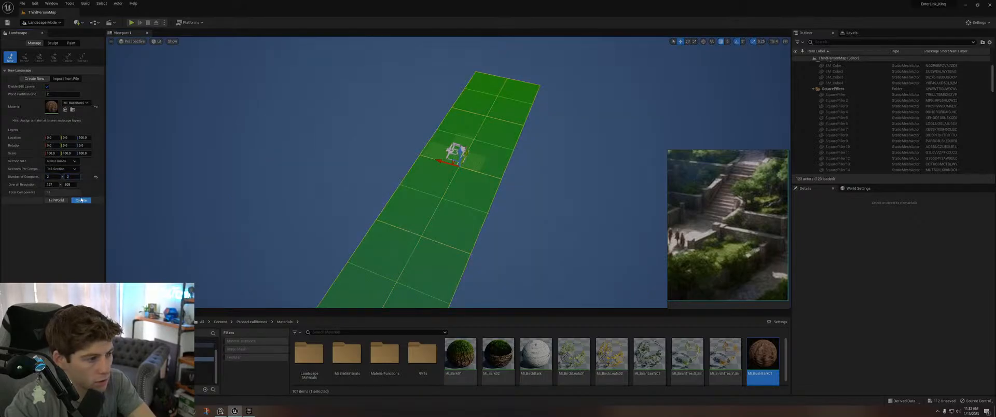
{"action": "left_click", "coordinate": [62, 229]}
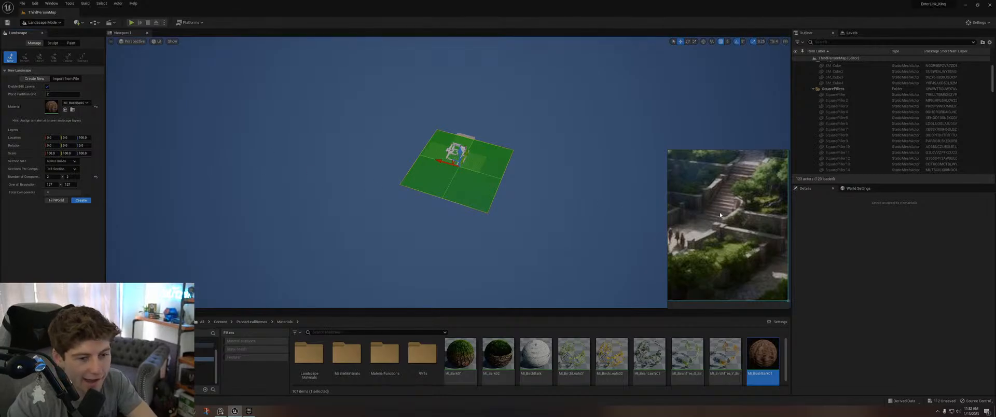
Step: View the whole reference image and enlarge the new landscape to 4 by 4 components
{"action": "scroll", "coordinate": [707, 205], "scroll_direction": "down", "scroll_amount": 5}
{"action": "middle_click_drag", "start_coordinate": [705, 203], "coordinate": [741, 253]}
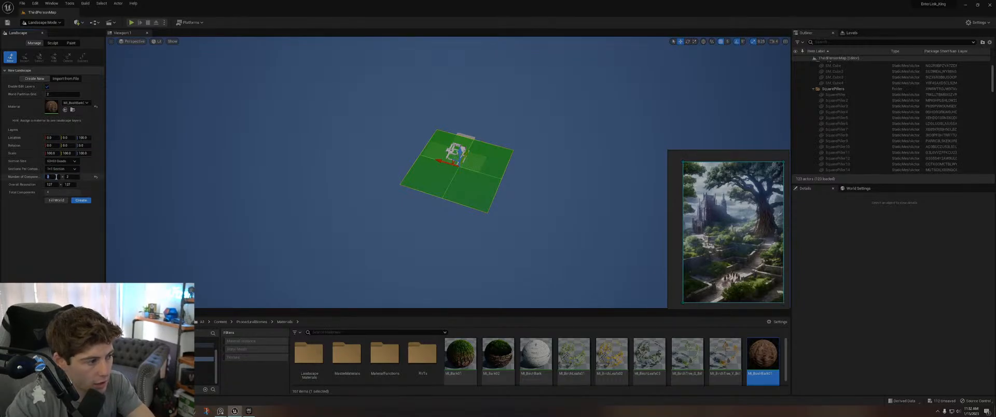
{"action": "type", "text": "4"}
{"action": "left_click", "coordinate": [74, 178]}
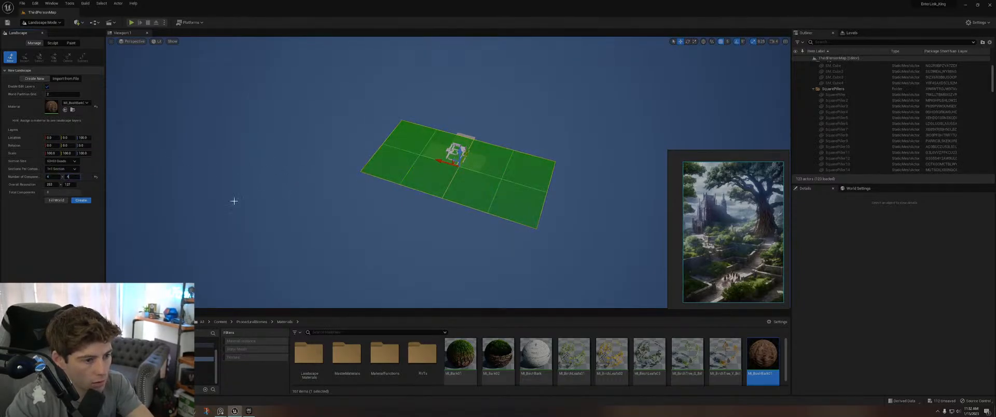
{"action": "left_click", "coordinate": [72, 228]}
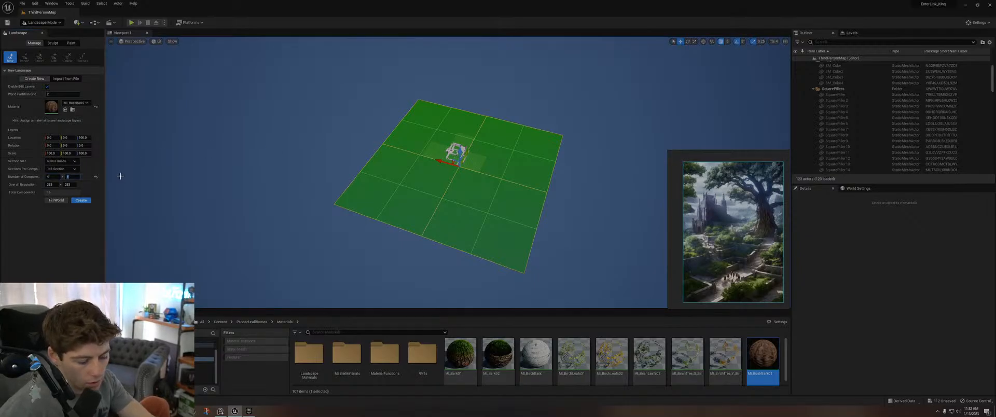
Step: Set the number of components to 6 by 6 and create the landscape
{"action": "left_click", "coordinate": [63, 259]}
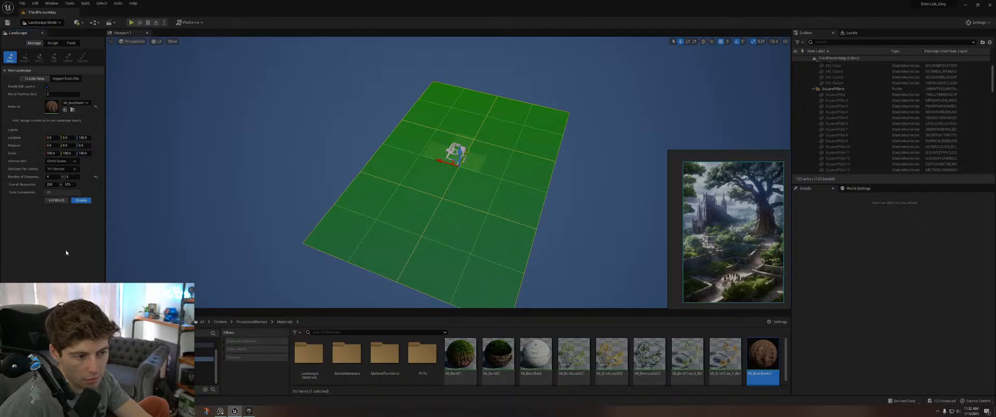
{"action": "left_click", "coordinate": [51, 177]}
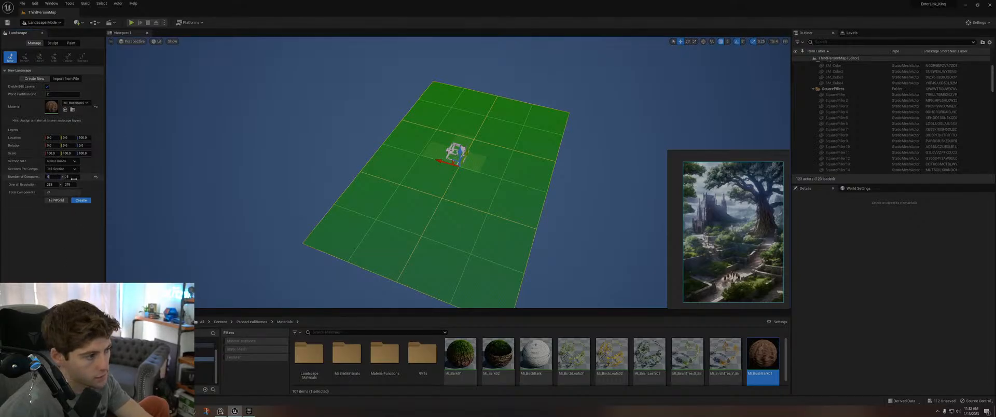
{"action": "type", "text": "6"}
{"action": "left_click", "coordinate": [61, 244]}
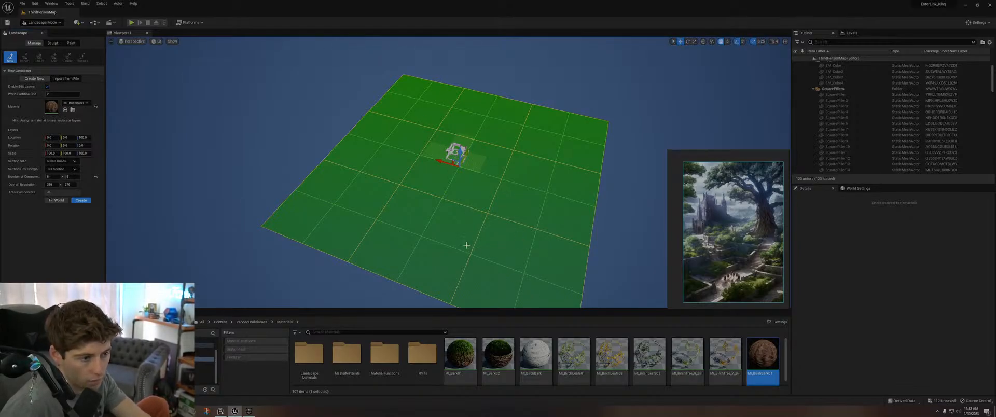
{"action": "left_click", "coordinate": [86, 201]}
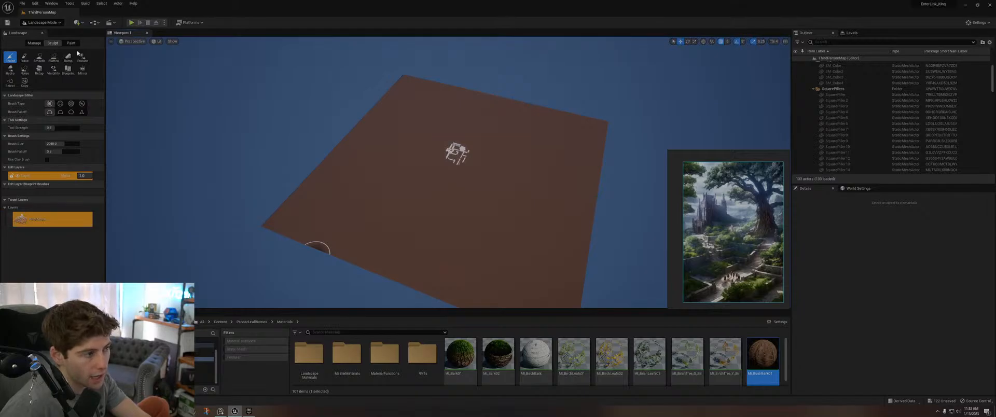
Step: Clear the landscape component selection and switch the editor to Selection mode
{"action": "left_click", "coordinate": [35, 42]}
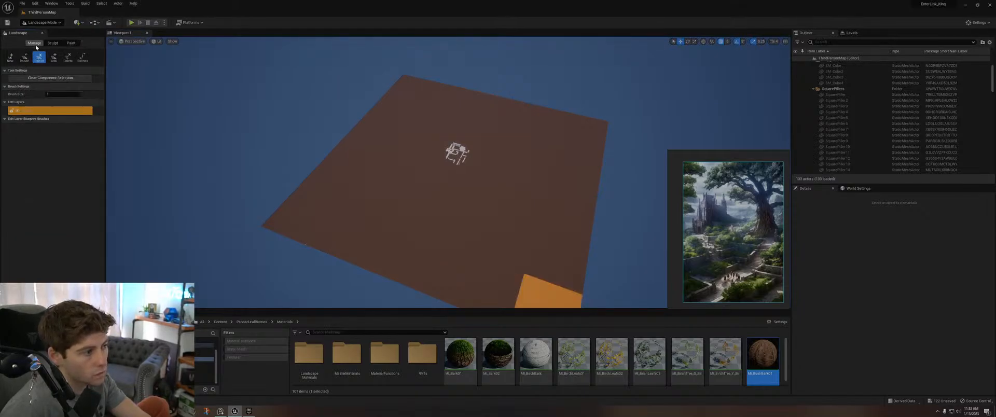
{"action": "left_click", "coordinate": [51, 77]}
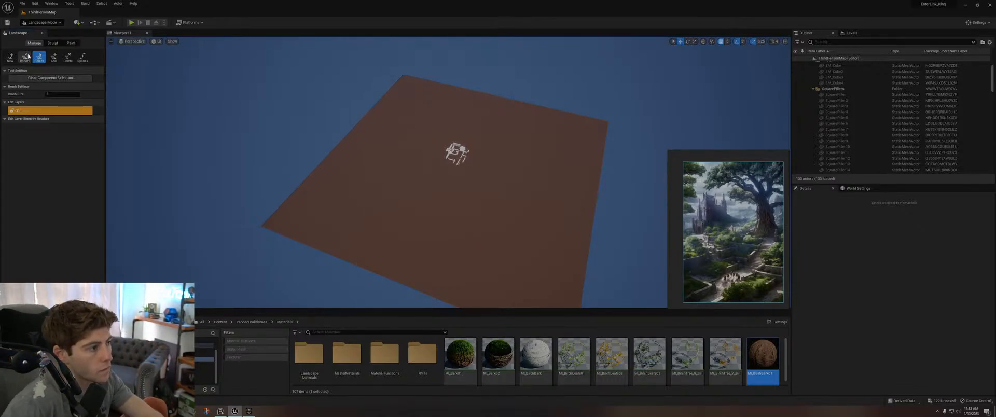
{"action": "left_click", "coordinate": [54, 22]}
{"action": "left_click", "coordinate": [37, 32]}
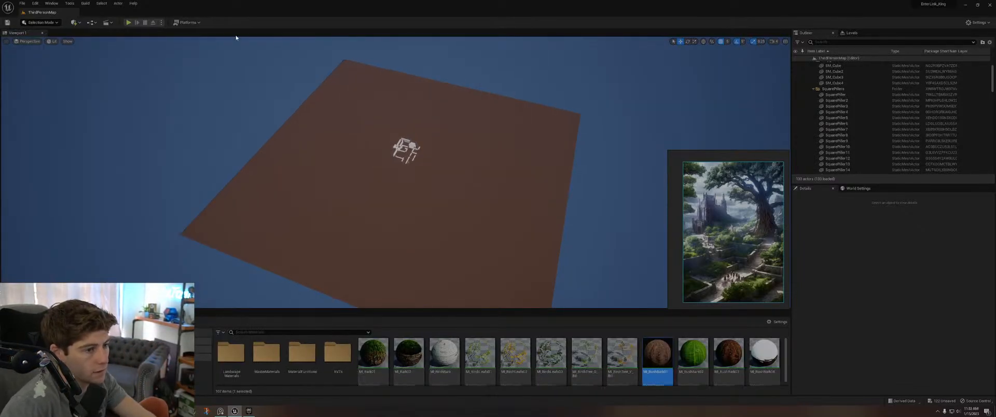
Step: Select all blockout actors from the first cylinder post through the last wall and move them to the landscape's near corner
{"action": "scroll", "coordinate": [856, 103], "scroll_direction": "up", "scroll_amount": 3}
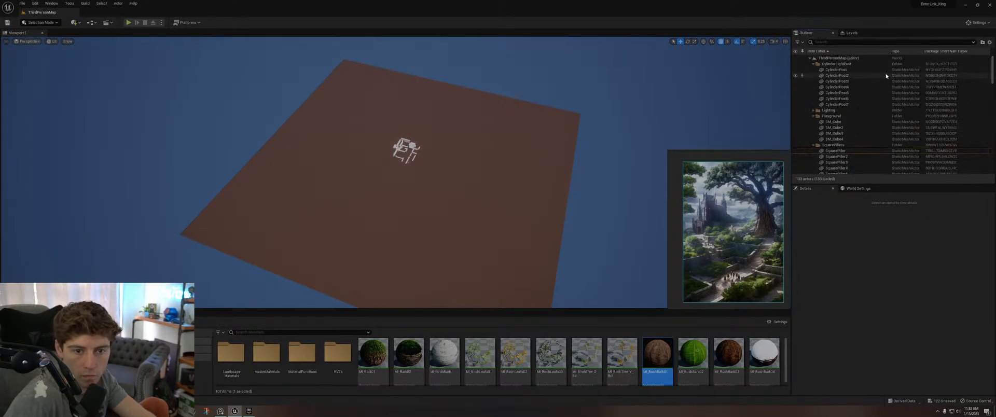
{"action": "left_click", "coordinate": [873, 73]}
{"action": "scroll", "coordinate": [873, 83], "scroll_direction": "down", "scroll_amount": 10}
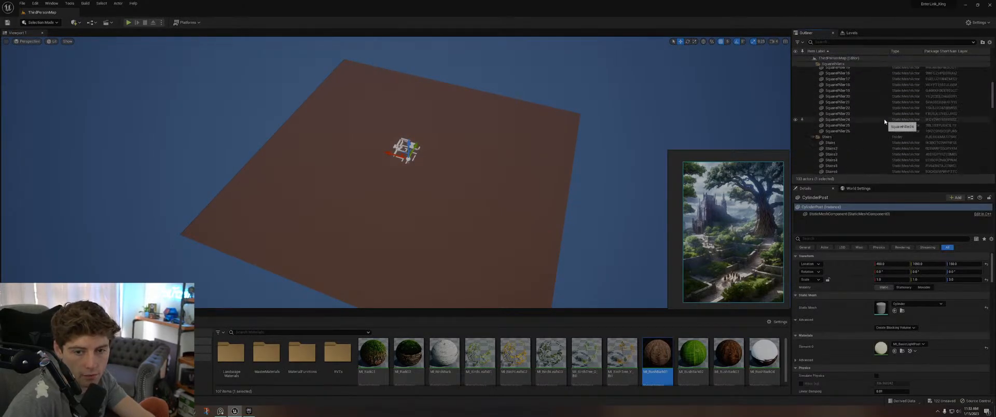
{"action": "scroll", "coordinate": [899, 166], "scroll_direction": "down", "scroll_amount": 5}
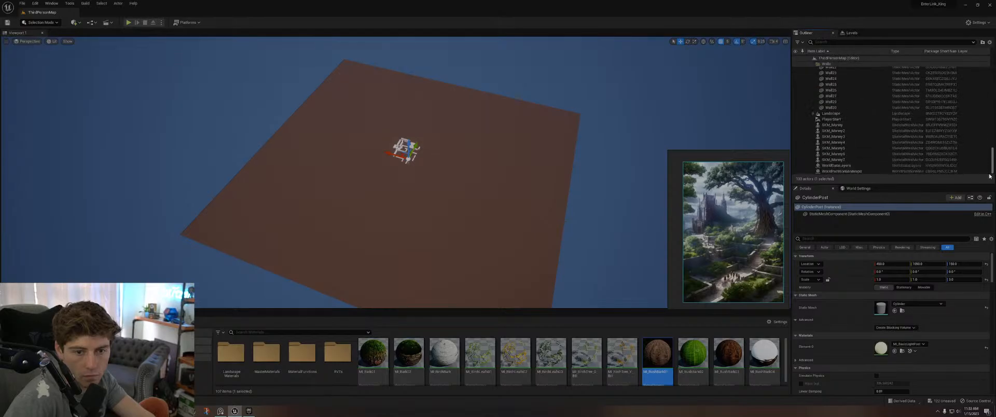
{"action": "left_click", "coordinate": [856, 108], "text": "shift"}
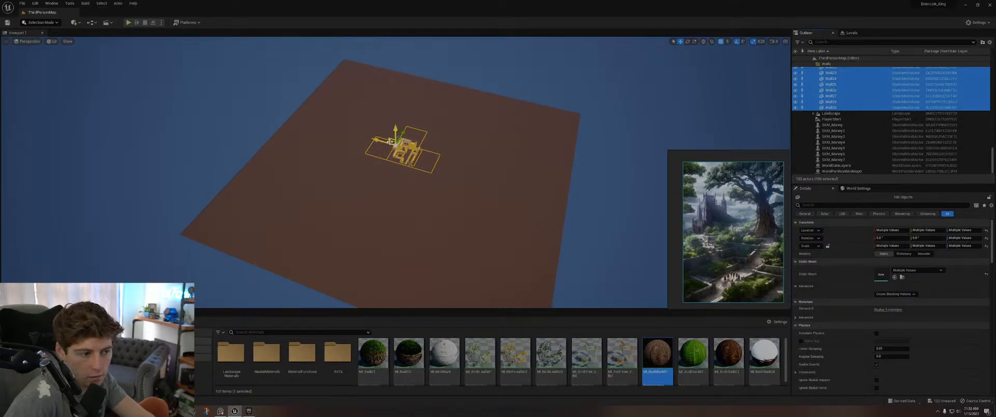
{"action": "left_click_drag", "start_coordinate": [395, 142], "coordinate": [459, 275]}
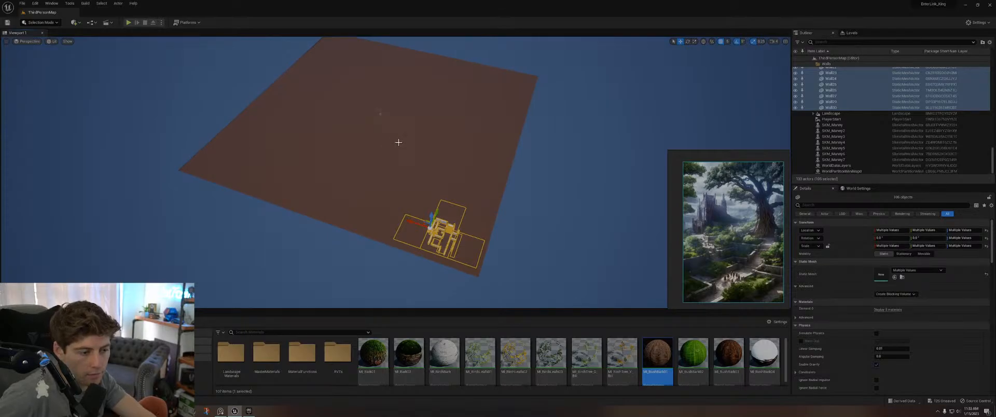
Step: Examine the relocated blockout, the player start and the mannequins left at the blockout's old location on the landscape
{"action": "key", "text": "f"}
{"action": "right_click_drag", "start_coordinate": [362, 126], "coordinate": [362, 89]}
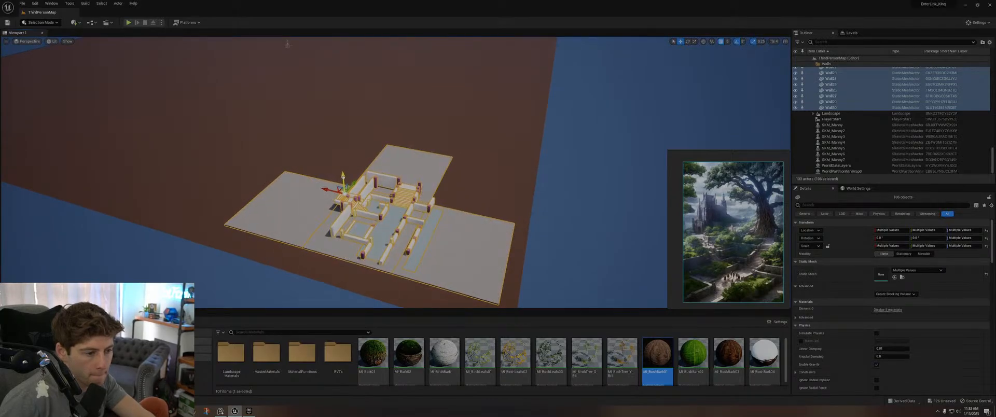
{"action": "right_click_drag", "start_coordinate": [352, 131], "coordinate": [355, 194]}
{"action": "key", "text": "w"}
{"action": "key", "text": "s"}
{"action": "key", "text": "w"}
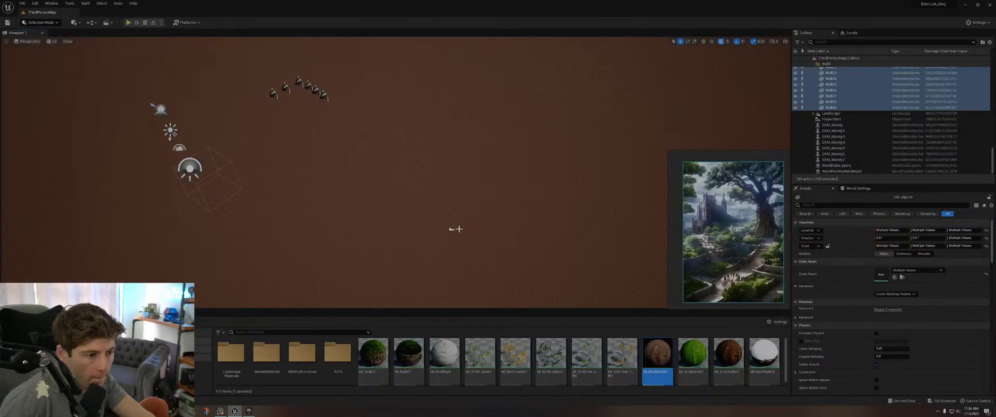
{"action": "left_click", "coordinate": [457, 229]}
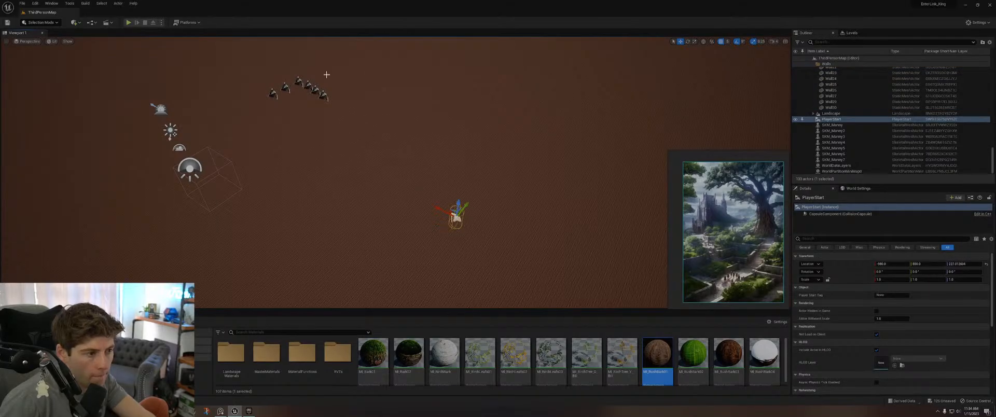
{"action": "right_click_drag", "start_coordinate": [326, 75], "coordinate": [328, 92]}
{"action": "key", "text": "s"}
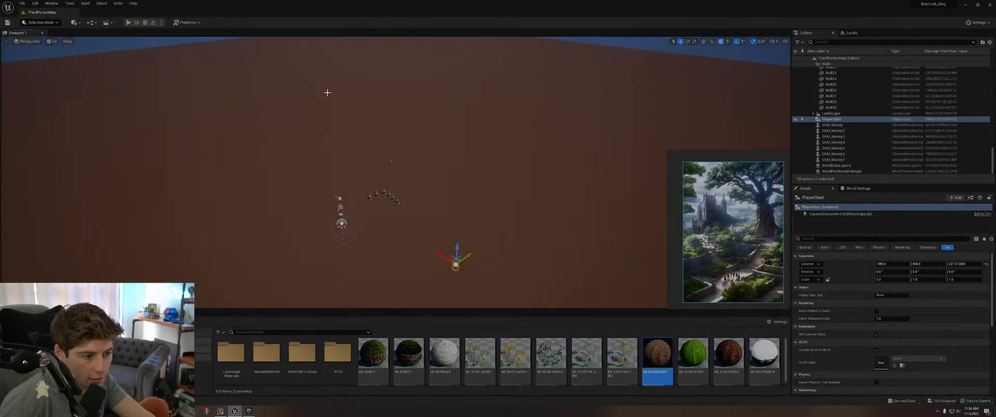
Step: Select all seven mannequins left on the landscape, move them into the relocated blockout and raise them onto its walkway and terrace
{"action": "left_click", "coordinate": [370, 196]}
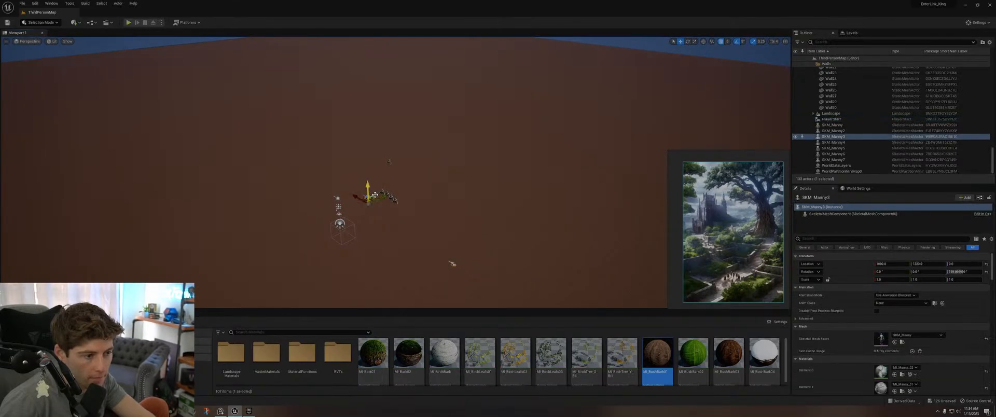
{"action": "left_click", "coordinate": [379, 193], "text": "ctrl"}
{"action": "left_click", "coordinate": [387, 196], "text": "ctrl"}
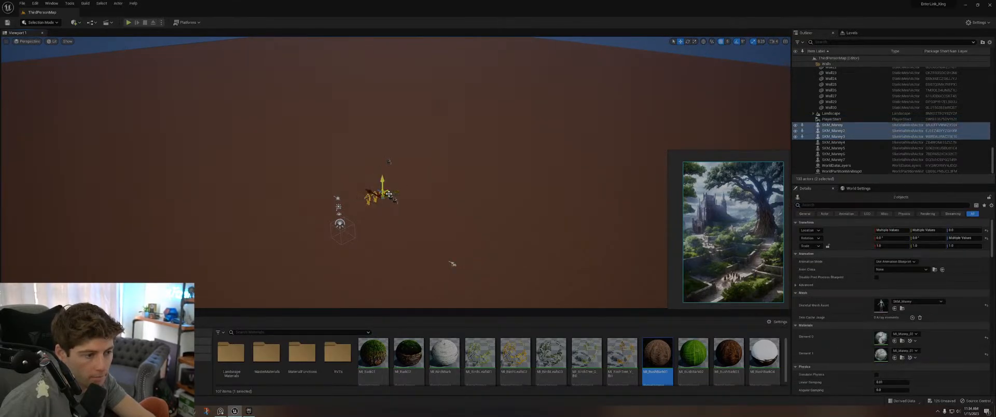
{"action": "left_click", "coordinate": [398, 200], "text": "ctrl"}
{"action": "left_click", "coordinate": [399, 204], "text": "ctrl"}
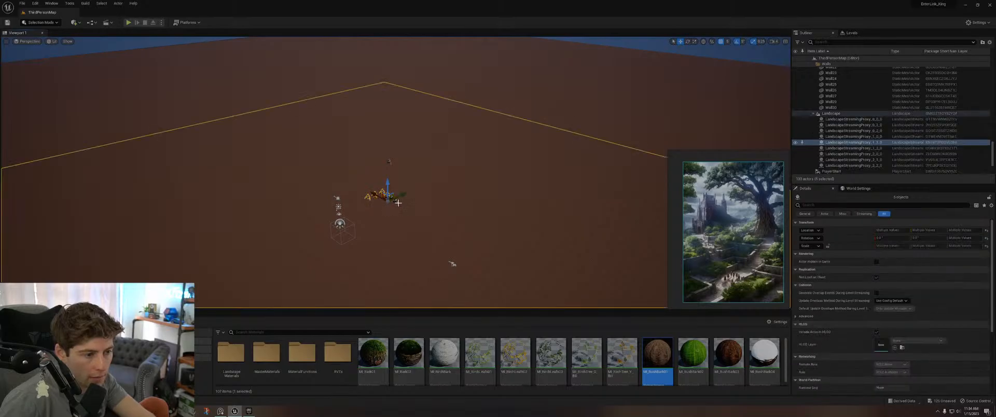
{"action": "left_click", "coordinate": [413, 208], "text": "ctrl"}
{"action": "left_click", "coordinate": [396, 203], "text": "ctrl"}
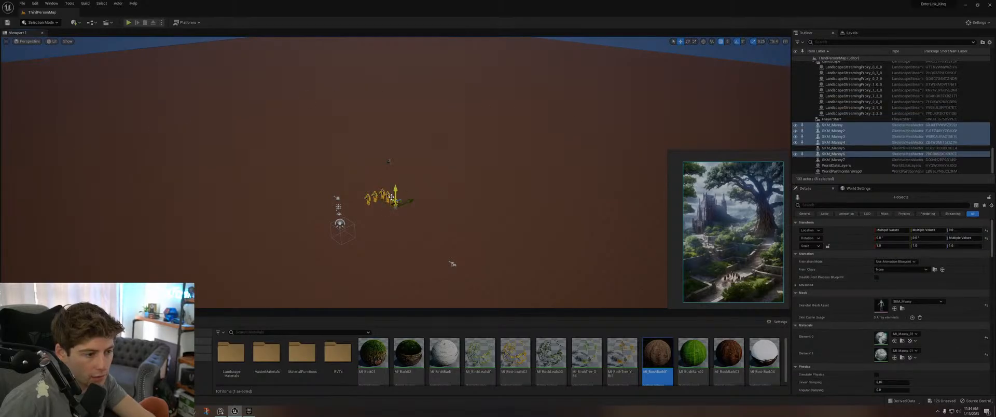
{"action": "left_click", "coordinate": [392, 198], "text": "ctrl"}
{"action": "left_click", "coordinate": [389, 159], "text": "ctrl"}
{"action": "left_click", "coordinate": [395, 159], "text": "ctrl"}
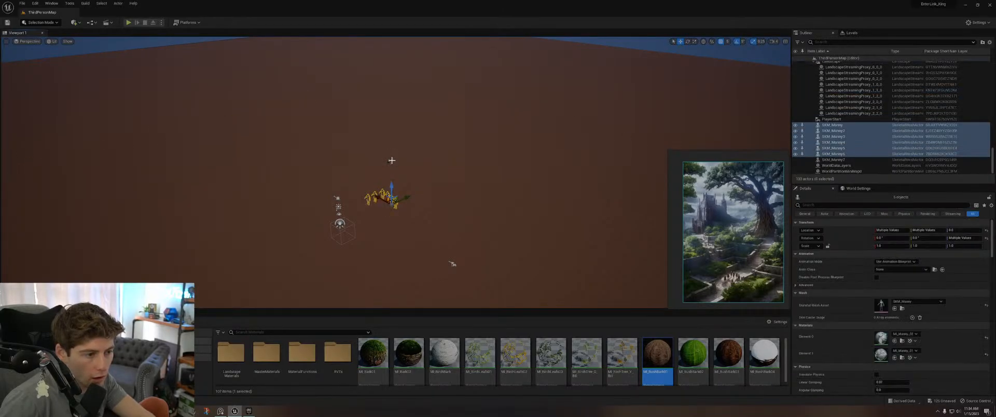
{"action": "left_click", "coordinate": [391, 161], "text": "ctrl"}
{"action": "left_click", "coordinate": [391, 160], "text": "ctrl"}
{"action": "left_click", "coordinate": [390, 160], "text": "ctrl"}
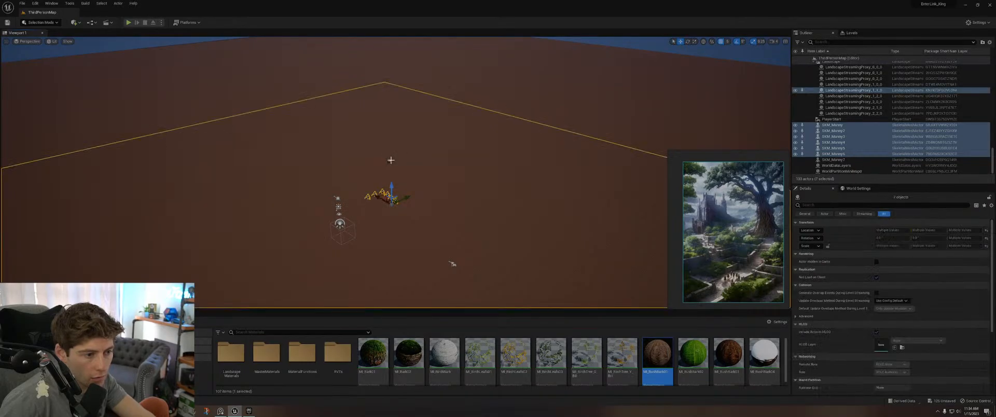
{"action": "left_click", "coordinate": [390, 160], "text": "ctrl"}
{"action": "left_click", "coordinate": [389, 161], "text": "ctrl"}
{"action": "scroll", "coordinate": [400, 161], "scroll_direction": "down", "scroll_amount": 8}
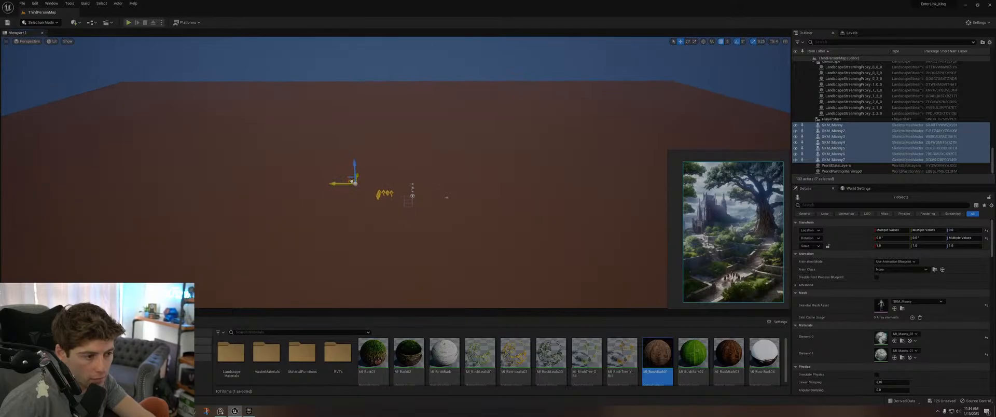
{"action": "left_click_drag", "start_coordinate": [348, 180], "coordinate": [548, 238]}
{"action": "key", "text": "f"}
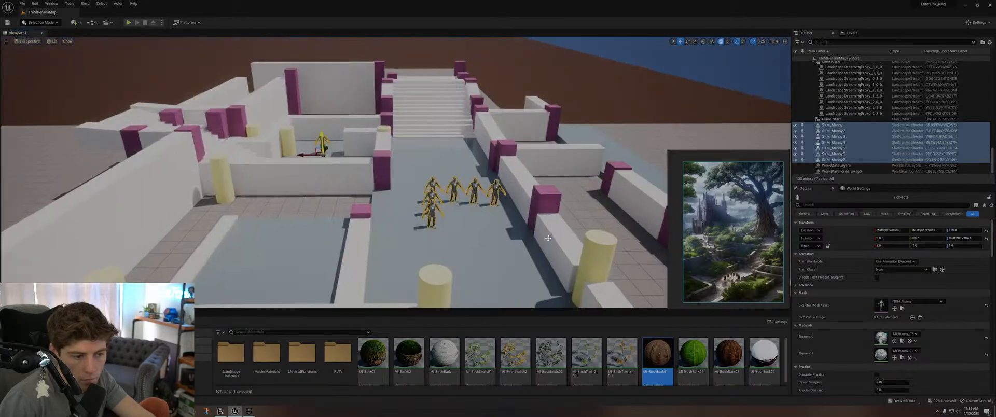
{"action": "left_click_drag", "start_coordinate": [319, 136], "coordinate": [319, 133]}
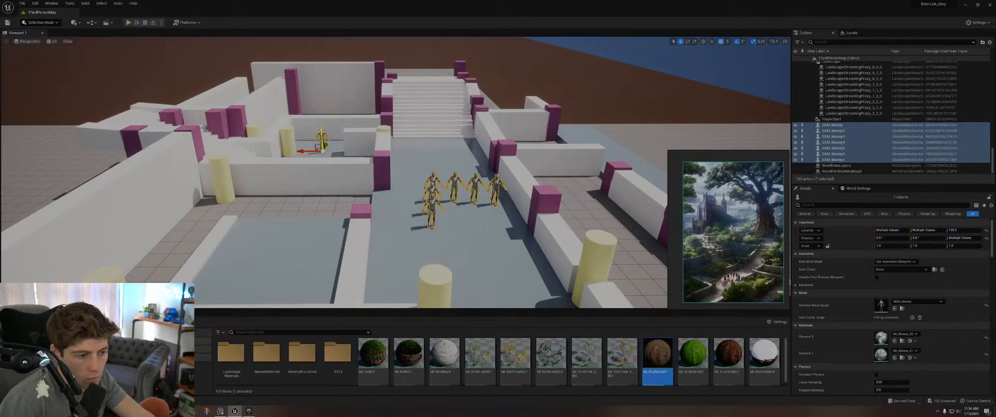
{"action": "left_click_drag", "start_coordinate": [321, 132], "coordinate": [321, 132]}
Step: Examine the mannequins' placement in the blockout and how its floor sits on the landscape from several angles
{"action": "right_click_drag", "start_coordinate": [469, 148], "coordinate": [400, 147]}
{"action": "key", "text": "s"}
{"action": "key", "text": "w"}
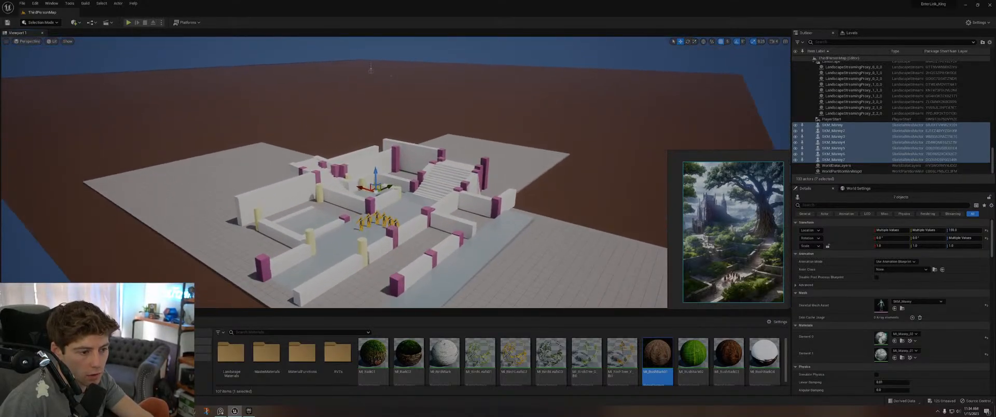
{"action": "right_click_drag", "start_coordinate": [370, 69], "coordinate": [376, 48]}
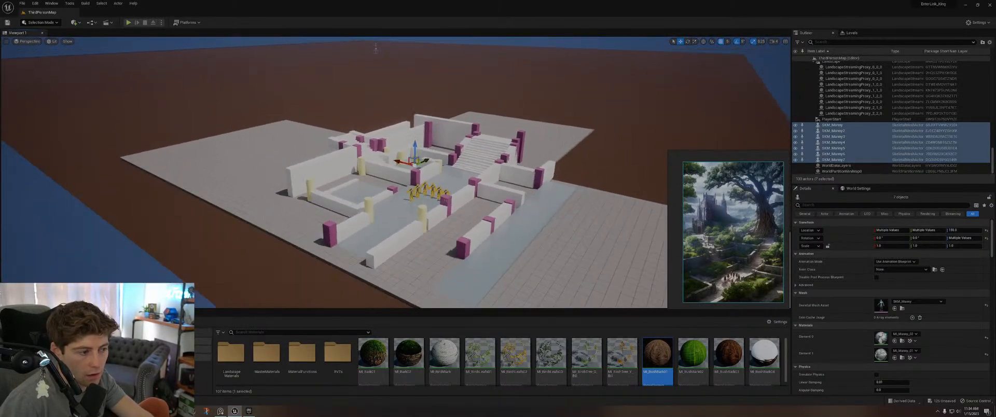
{"action": "key", "text": "s"}
{"action": "right_click_drag", "start_coordinate": [498, 168], "coordinate": [542, 168]}
{"action": "key", "text": "a"}
{"action": "key", "text": "w"}
{"action": "key", "text": "d"}
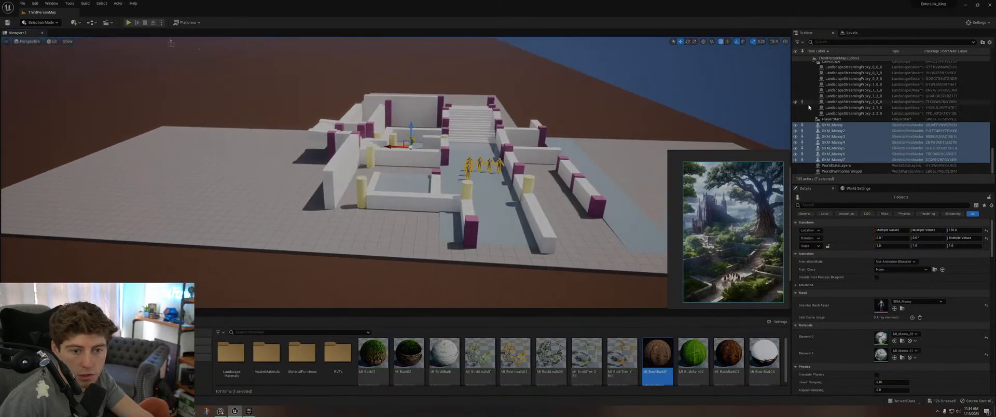
Step: Group the seven selected mannequins in a new outliner folder named Test_Dumbies
{"action": "right_click", "coordinate": [836, 127]}
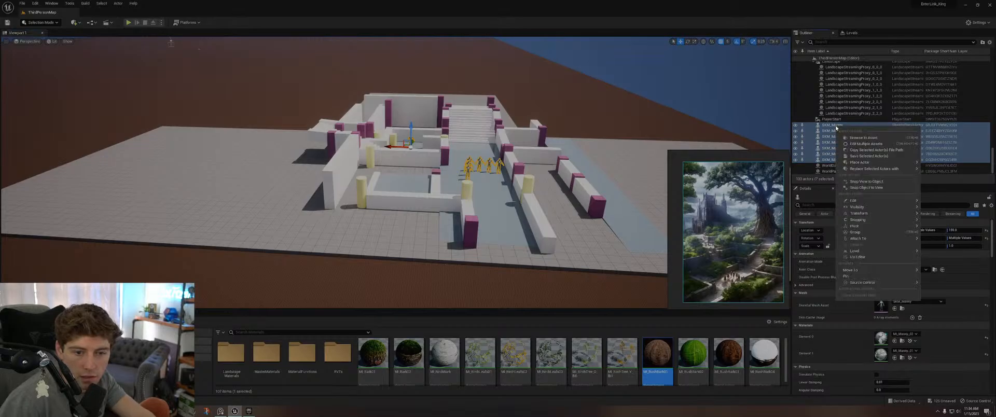
{"action": "left_click", "coordinate": [983, 42]}
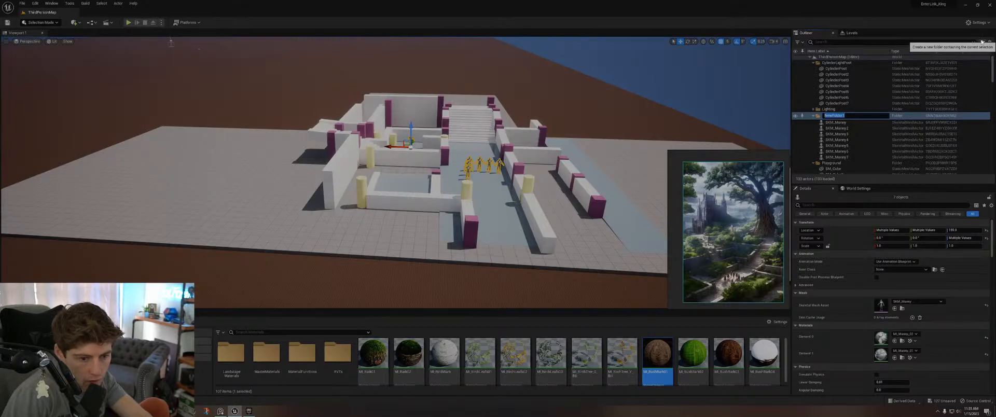
{"action": "type", "text": "Test_Dumbies"}
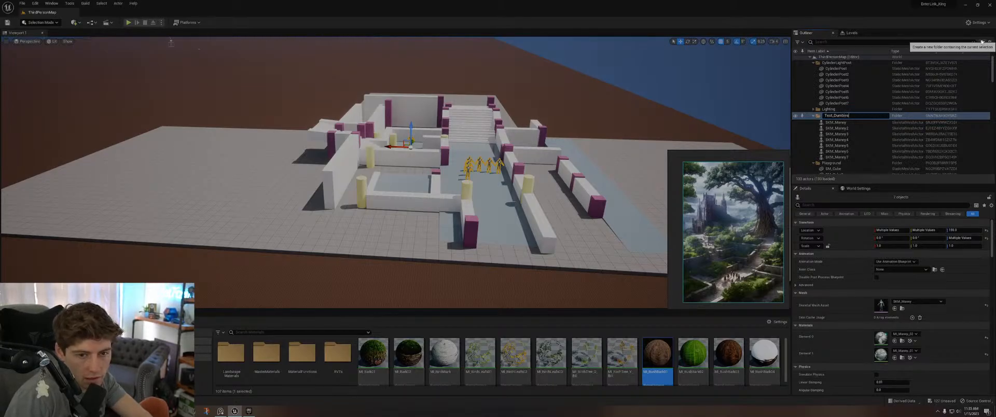
{"action": "left_click", "coordinate": [872, 104]}
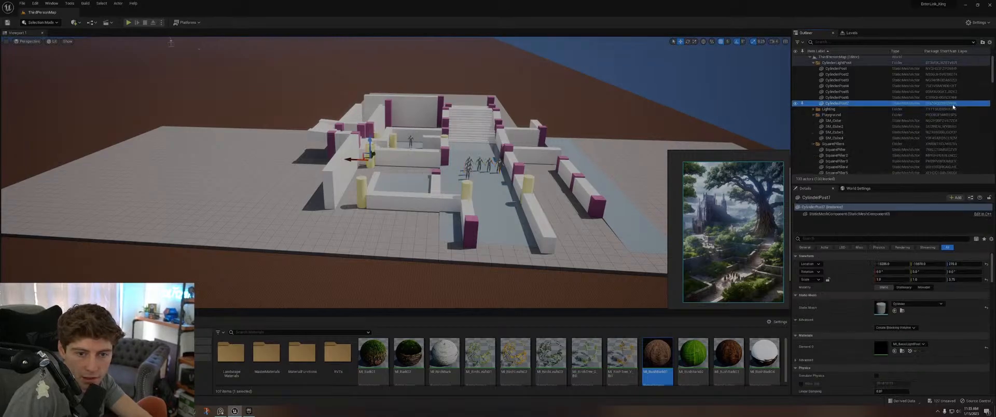
Step: Select all actors from the first cylinder post through the last wall, including the mannequins, and lower them slightly toward the landscape
{"action": "left_click", "coordinate": [873, 68]}
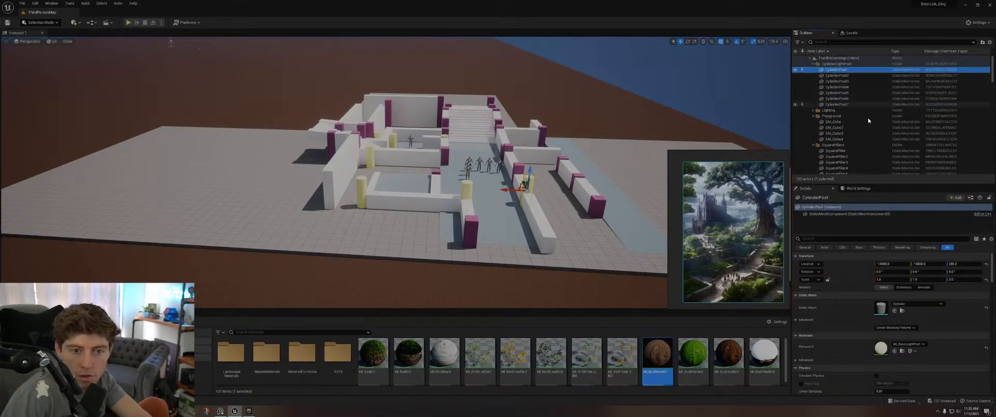
{"action": "scroll", "coordinate": [977, 92], "scroll_direction": "down", "scroll_amount": 5}
{"action": "left_click_drag", "start_coordinate": [992, 90], "coordinate": [994, 165]}
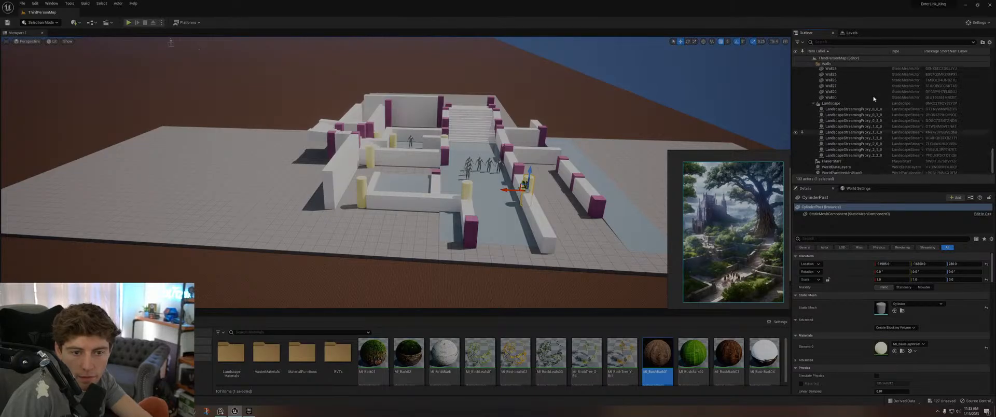
{"action": "left_click", "coordinate": [841, 98], "text": "ctrl"}
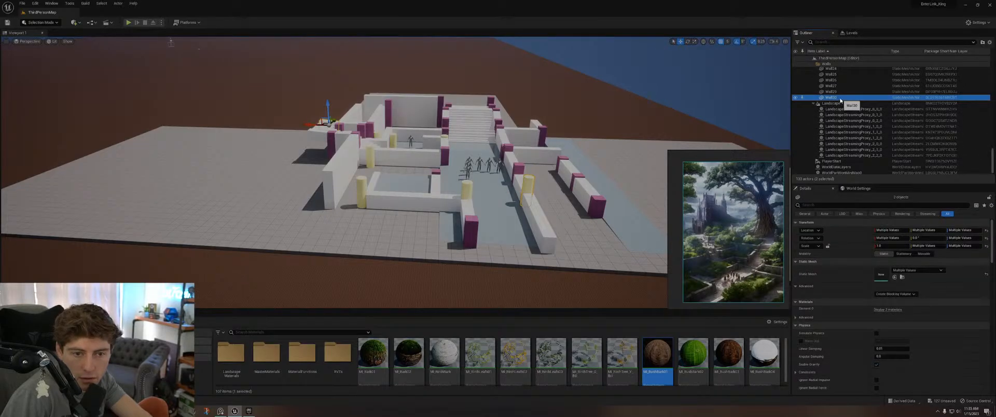
{"action": "left_click_drag", "start_coordinate": [993, 160], "coordinate": [995, 54]}
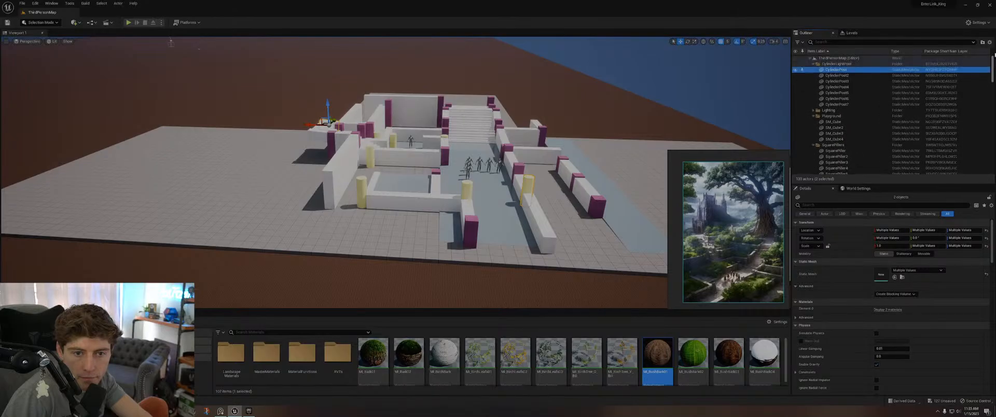
{"action": "left_click", "coordinate": [856, 73], "text": "shift"}
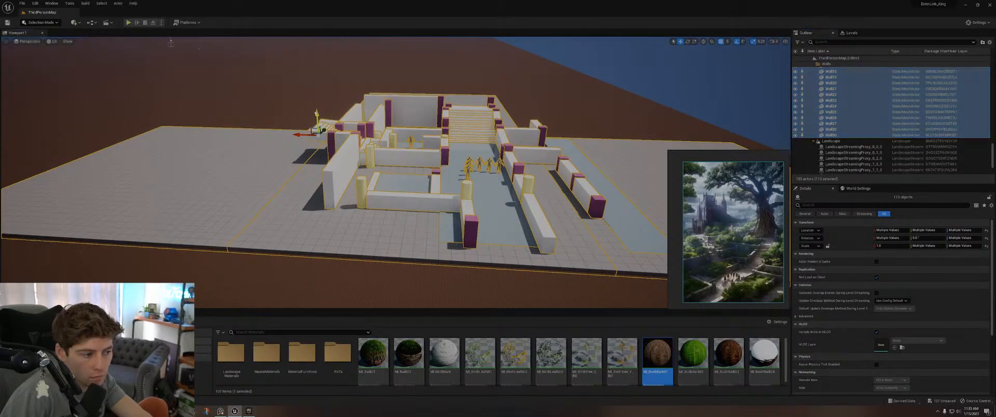
{"action": "left_click_drag", "start_coordinate": [317, 113], "coordinate": [317, 113]}
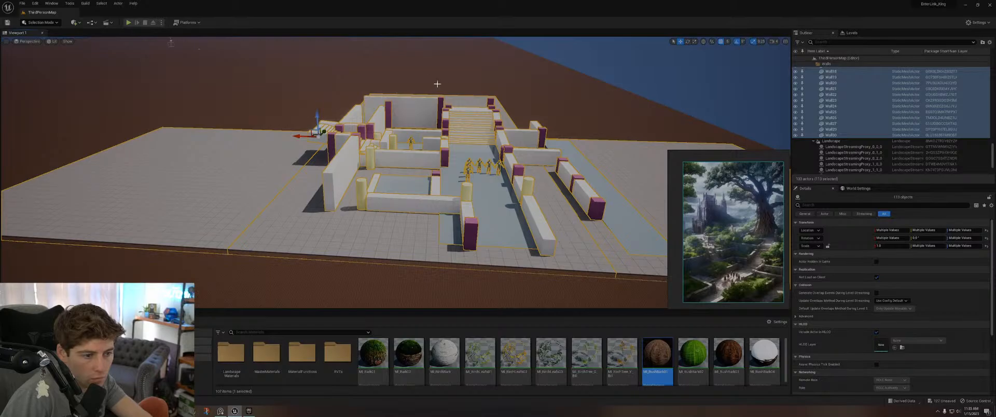
Step: Select the brown landscape section beyond the blockout walls in place of the selected walls
{"action": "key", "text": "d"}
{"action": "right_click_drag", "start_coordinate": [438, 84], "coordinate": [342, 86]}
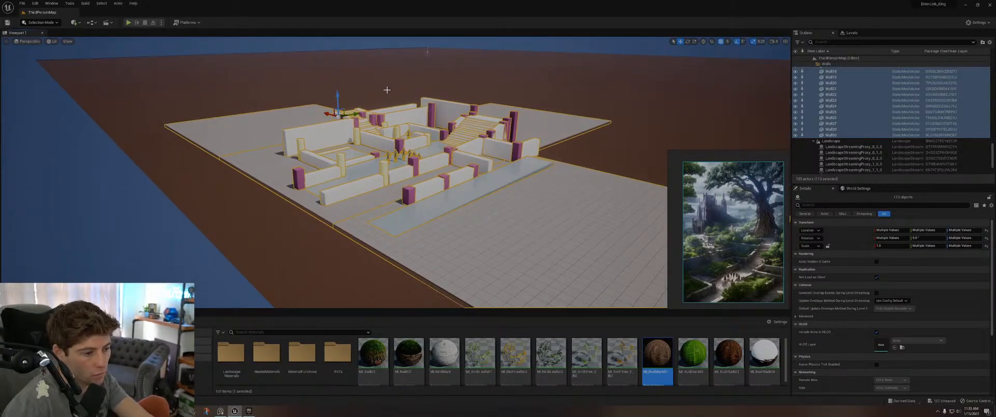
{"action": "right_click_drag", "start_coordinate": [447, 172], "coordinate": [467, 174]}
{"action": "key", "text": "a"}
{"action": "key", "text": "s"}
{"action": "key", "text": "w"}
{"action": "right_click_drag", "start_coordinate": [389, 94], "coordinate": [389, 81]}
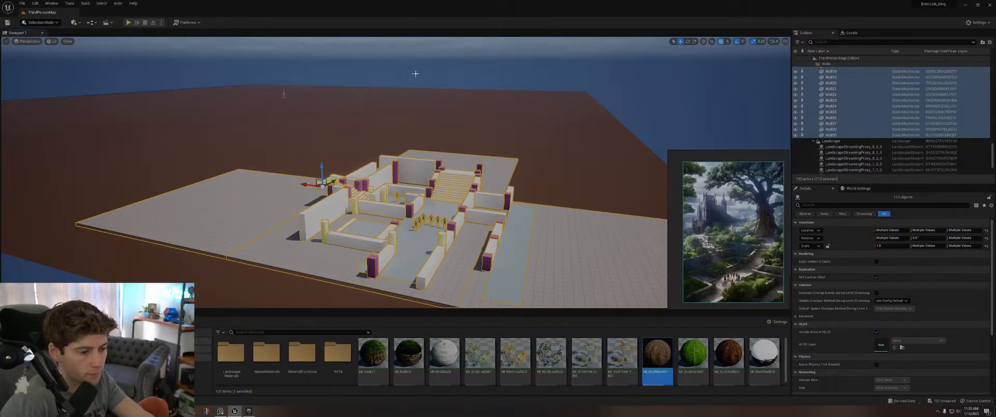
{"action": "left_click", "coordinate": [554, 129]}
Step: Switch the editor to Landscape mode for editing the terrain around the blockout
{"action": "mouse_move", "coordinate": [555, 127]}
{"action": "right_mouse_down"}
{"action": "mouse_move", "coordinate": [544, 115]}
{"action": "mouse_move", "coordinate": [535, 126]}
{"action": "mouse_move", "coordinate": [541, 104]}
{"action": "mouse_move", "coordinate": [541, 139]}
{"action": "right_mouse_up"}
{"action": "key", "text": "w"}
{"action": "key", "text": "s"}
{"action": "key", "text": "w"}
{"action": "key", "text": "s"}
{"action": "key", "text": "w"}
{"action": "right_click_drag", "start_coordinate": [518, 116], "coordinate": [519, 132]}
{"action": "left_click", "coordinate": [42, 22]}
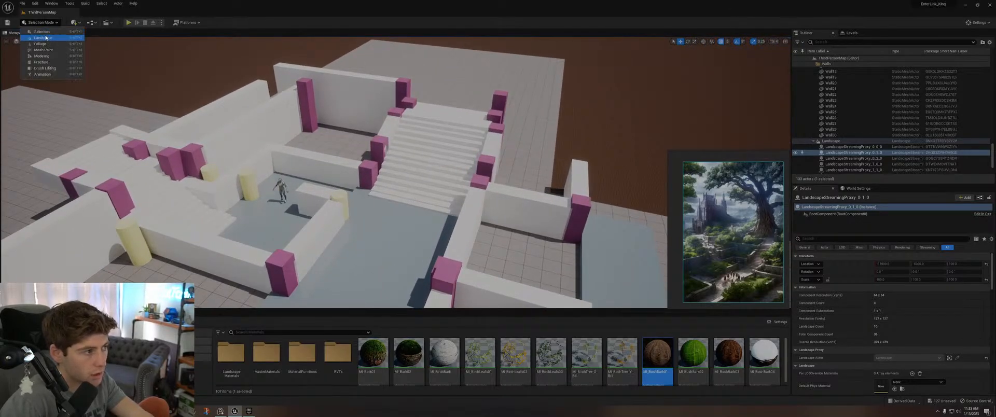
{"action": "left_click", "coordinate": [49, 38]}
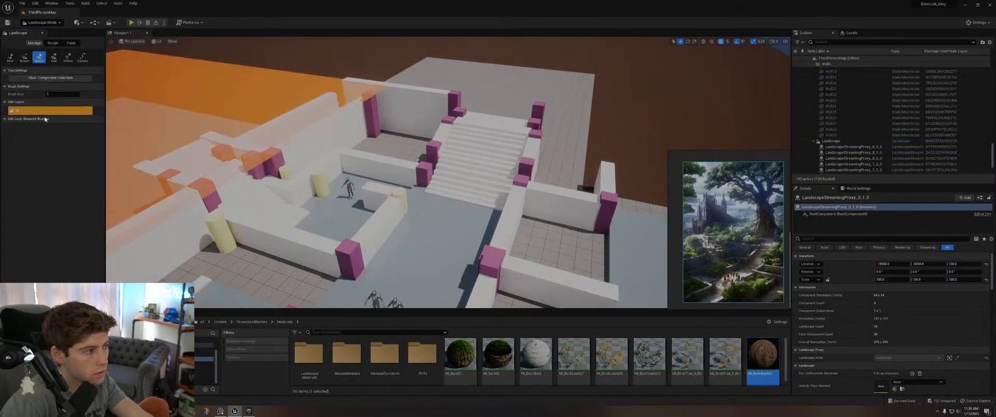
Step: Activate landscape sculpting, reduce the brush size for work between the walls, and collapse the edit layers section
{"action": "left_click", "coordinate": [78, 44]}
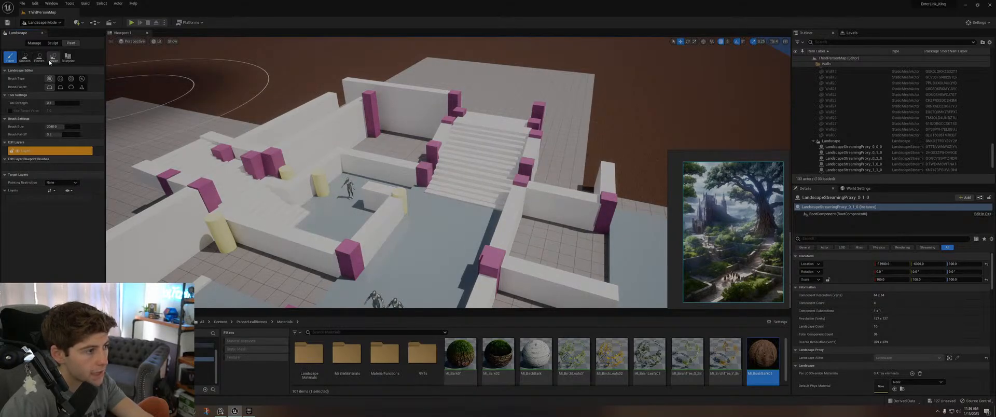
{"action": "left_click", "coordinate": [53, 43]}
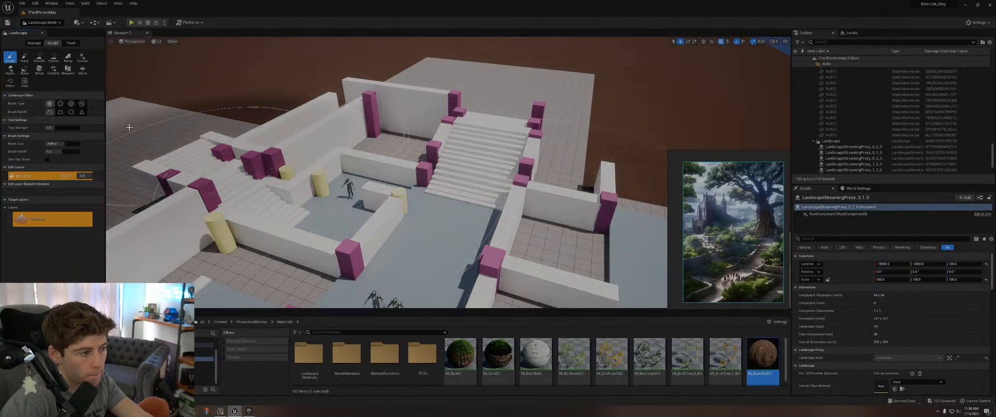
{"action": "left_click_drag", "start_coordinate": [63, 141], "coordinate": [43, 141]}
{"action": "mouse_move", "coordinate": [124, 130]}
{"action": "right_mouse_down"}
{"action": "mouse_move", "coordinate": [208, 145]}
{"action": "mouse_move", "coordinate": [150, 138]}
{"action": "mouse_move", "coordinate": [138, 117]}
{"action": "mouse_move", "coordinate": [127, 122]}
{"action": "right_mouse_up"}
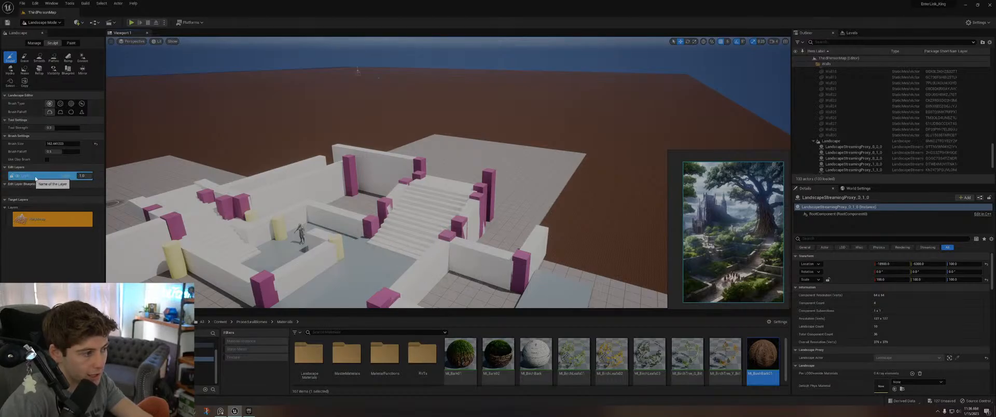
{"action": "left_click", "coordinate": [4, 167]}
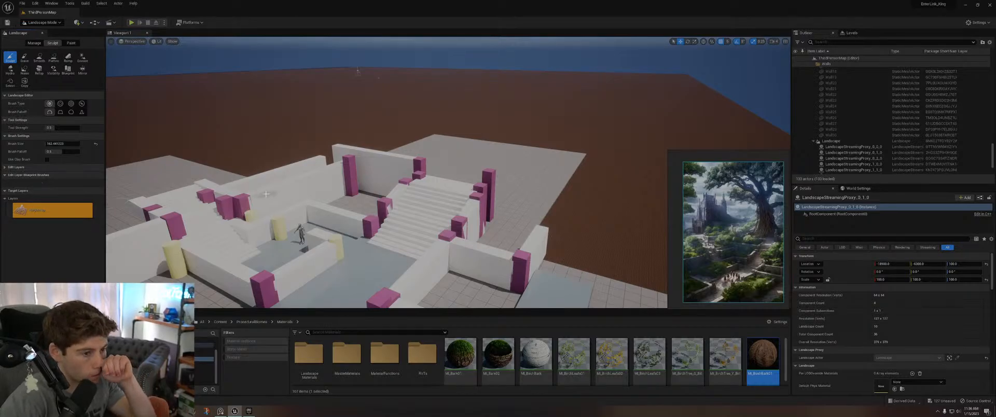
Step: Sculpt the landscape up through the floor in the planter strip between the low walls beside the group of figures
{"action": "right_click_drag", "start_coordinate": [542, 298], "coordinate": [545, 275]}
{"action": "key", "text": "w"}
{"action": "key", "text": "s"}
{"action": "key", "text": "w"}
{"action": "right_click_drag", "start_coordinate": [446, 222], "coordinate": [415, 205]}
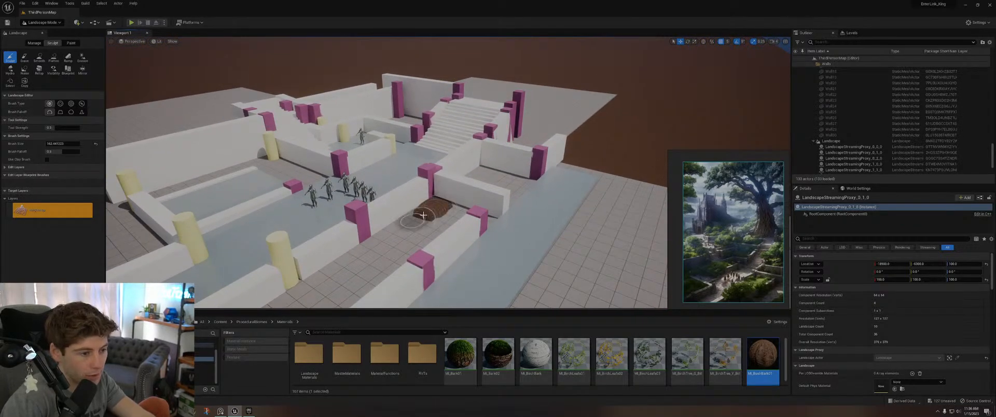
{"action": "left_click_drag", "start_coordinate": [382, 238], "coordinate": [364, 247]}
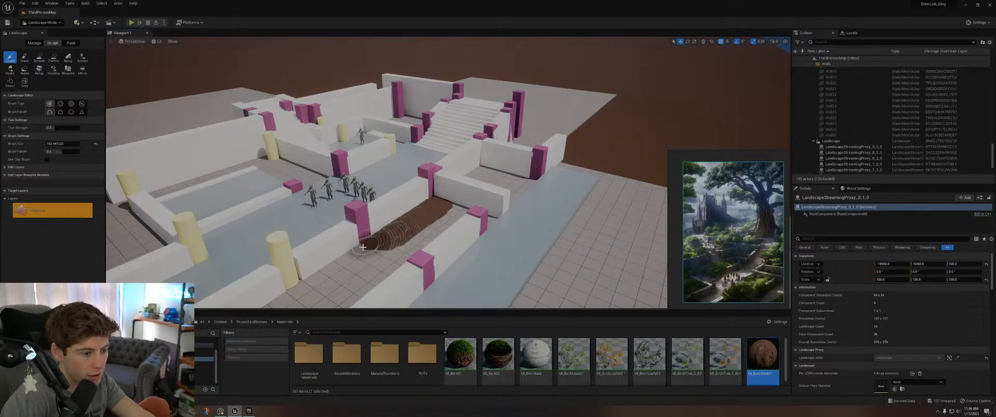
Step: Extend the raised terrain across the full width of the planter strip, from the cross wall to its front
{"action": "key", "text": "s"}
{"action": "mouse_move", "coordinate": [427, 225]}
{"action": "right_mouse_down"}
{"action": "mouse_move", "coordinate": [416, 221]}
{"action": "mouse_move", "coordinate": [485, 205]}
{"action": "mouse_move", "coordinate": [457, 192]}
{"action": "mouse_move", "coordinate": [457, 226]}
{"action": "right_mouse_up"}
{"action": "key", "text": "w"}
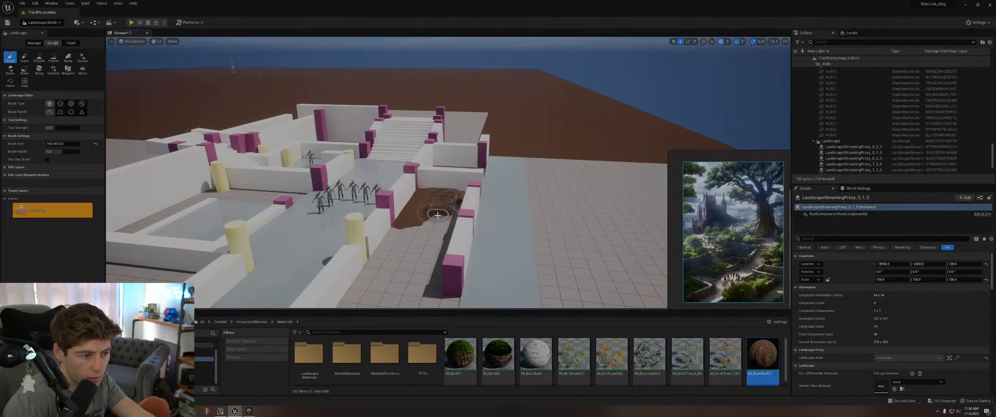
{"action": "left_click_drag", "start_coordinate": [450, 205], "coordinate": [376, 274]}
{"action": "mouse_move", "coordinate": [375, 274]}
{"action": "right_mouse_down"}
{"action": "mouse_move", "coordinate": [269, 275]}
{"action": "mouse_move", "coordinate": [353, 256]}
{"action": "mouse_move", "coordinate": [332, 231]}
{"action": "mouse_move", "coordinate": [329, 298]}
{"action": "right_mouse_up"}
{"action": "key", "text": "w"}
{"action": "key", "text": "w"}
{"action": "key", "text": "s"}
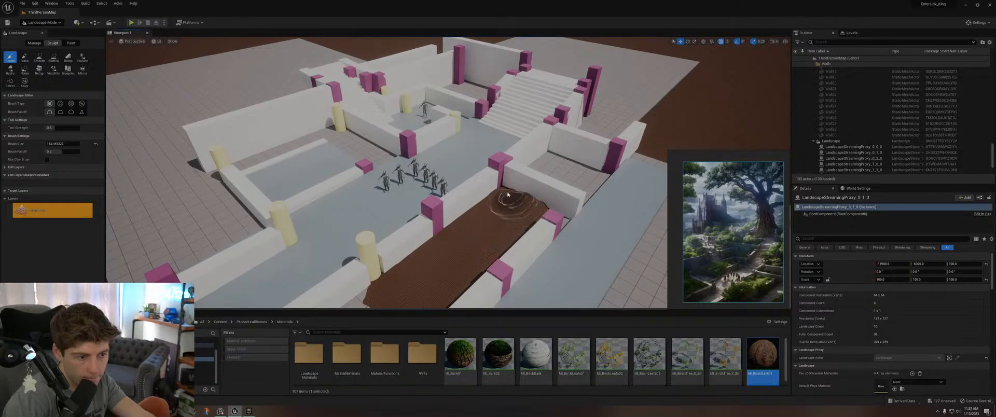
{"action": "mouse_move", "coordinate": [500, 194]}
{"action": "left_mouse_down"}
{"action": "mouse_move", "coordinate": [481, 223]}
{"action": "mouse_move", "coordinate": [517, 200]}
{"action": "left_mouse_up"}
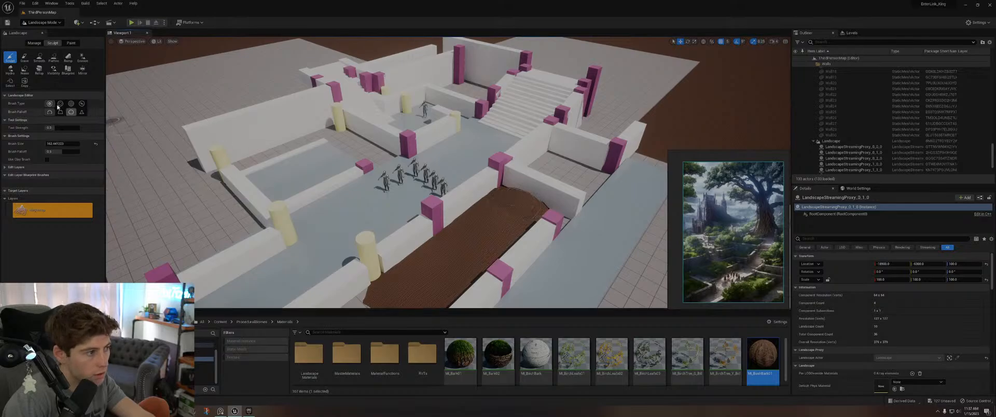
Step: Flatten the planter terrain and spread it into the upper bed behind the low cross wall with the Flatten tool
{"action": "left_click", "coordinate": [54, 58]}
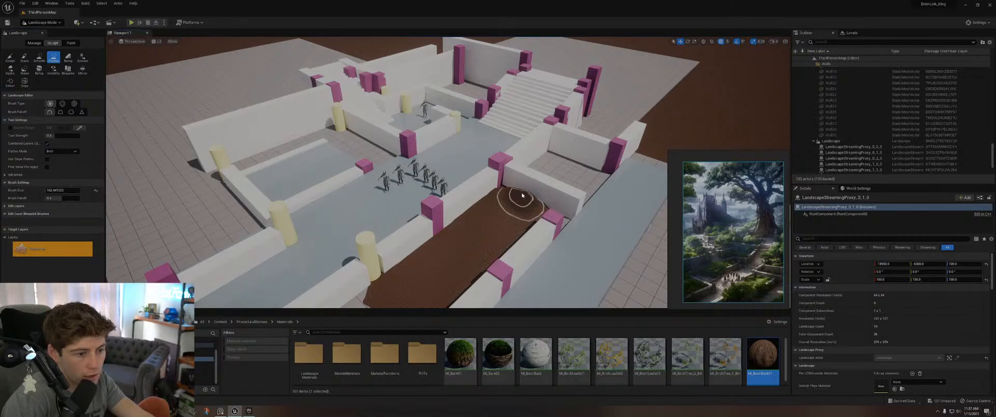
{"action": "mouse_move", "coordinate": [517, 198]}
{"action": "left_mouse_down"}
{"action": "mouse_move", "coordinate": [397, 279]}
{"action": "mouse_move", "coordinate": [498, 192]}
{"action": "mouse_move", "coordinate": [547, 206]}
{"action": "mouse_move", "coordinate": [425, 301]}
{"action": "mouse_move", "coordinate": [507, 185]}
{"action": "left_mouse_up"}
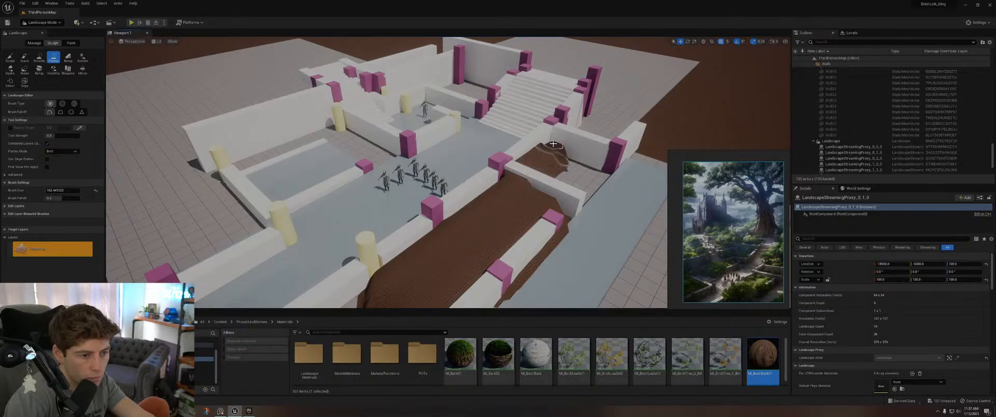
{"action": "mouse_move", "coordinate": [568, 144]}
{"action": "left_mouse_down"}
{"action": "mouse_move", "coordinate": [590, 162]}
{"action": "mouse_move", "coordinate": [559, 195]}
{"action": "mouse_move", "coordinate": [554, 170]}
{"action": "mouse_move", "coordinate": [566, 154]}
{"action": "left_mouse_up"}
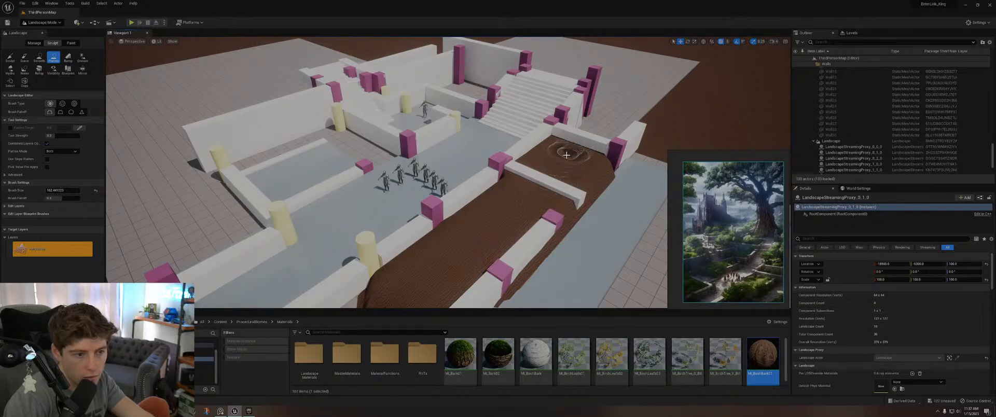
{"action": "mouse_move", "coordinate": [528, 189]}
{"action": "left_mouse_down"}
{"action": "mouse_move", "coordinate": [500, 214]}
{"action": "mouse_move", "coordinate": [512, 179]}
{"action": "mouse_move", "coordinate": [380, 276]}
{"action": "mouse_move", "coordinate": [455, 210]}
{"action": "left_mouse_up"}
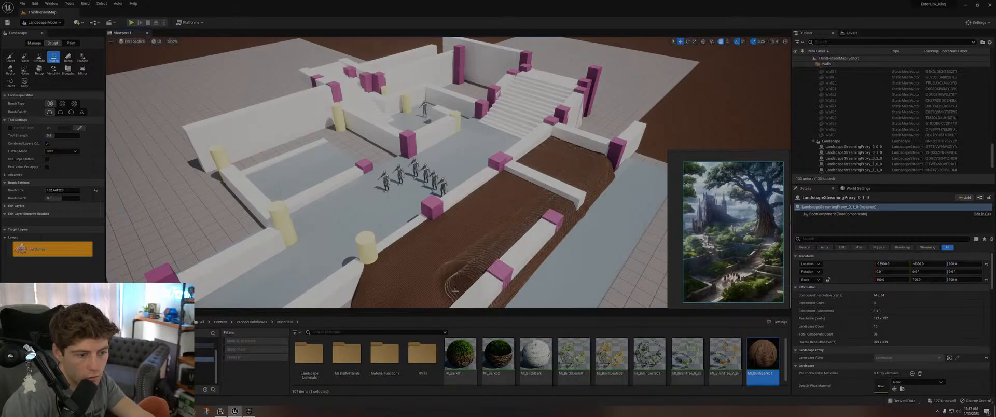
Step: Extend the flattened terrain along the front stretch of the planter, out past the end of the low wall
{"action": "right_click_drag", "start_coordinate": [447, 274], "coordinate": [478, 238]}
{"action": "key", "text": "s"}
{"action": "key", "text": "w"}
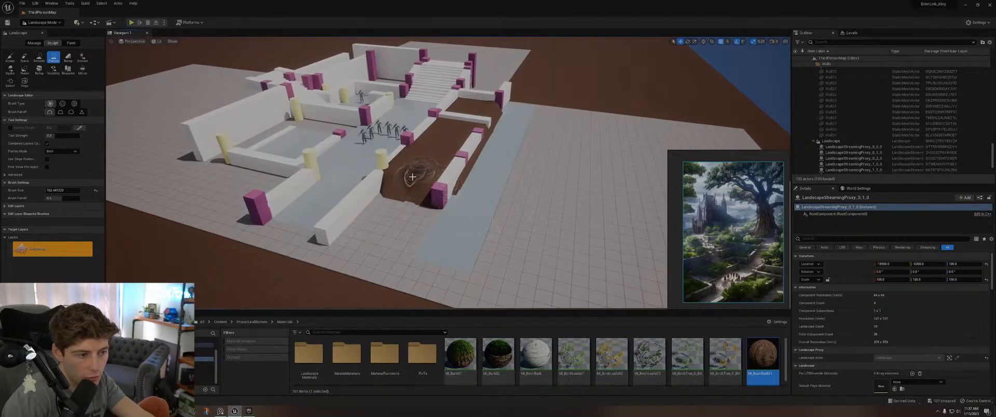
{"action": "mouse_move", "coordinate": [412, 177]}
{"action": "left_mouse_down"}
{"action": "mouse_move", "coordinate": [358, 231]}
{"action": "mouse_move", "coordinate": [353, 253]}
{"action": "mouse_move", "coordinate": [384, 187]}
{"action": "mouse_move", "coordinate": [332, 249]}
{"action": "mouse_move", "coordinate": [365, 200]}
{"action": "left_mouse_up"}
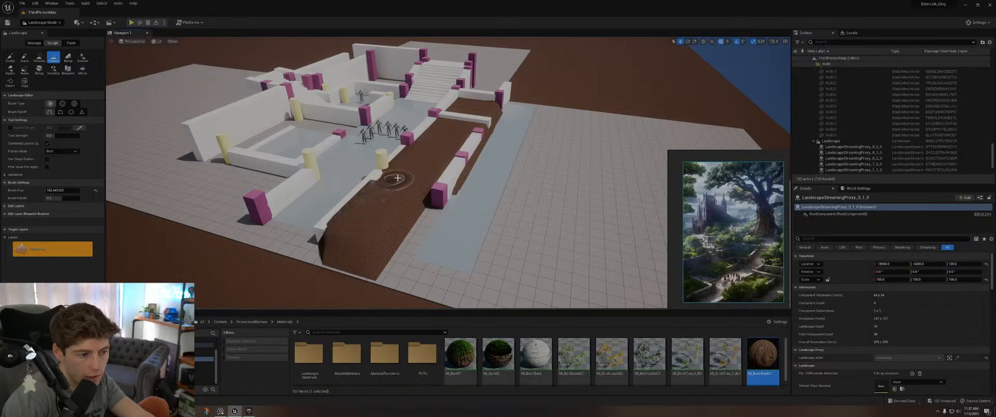
Step: Undo the last terrain stroke, then lower the excess planter soil with the Erase tool at reduced strength
{"action": "mouse_move", "coordinate": [416, 186]}
{"action": "left_mouse_down"}
{"action": "mouse_move", "coordinate": [382, 239]}
{"action": "mouse_move", "coordinate": [333, 244]}
{"action": "mouse_move", "coordinate": [351, 224]}
{"action": "mouse_move", "coordinate": [250, 201]}
{"action": "left_mouse_up"}
{"action": "left_click", "coordinate": [25, 57]}
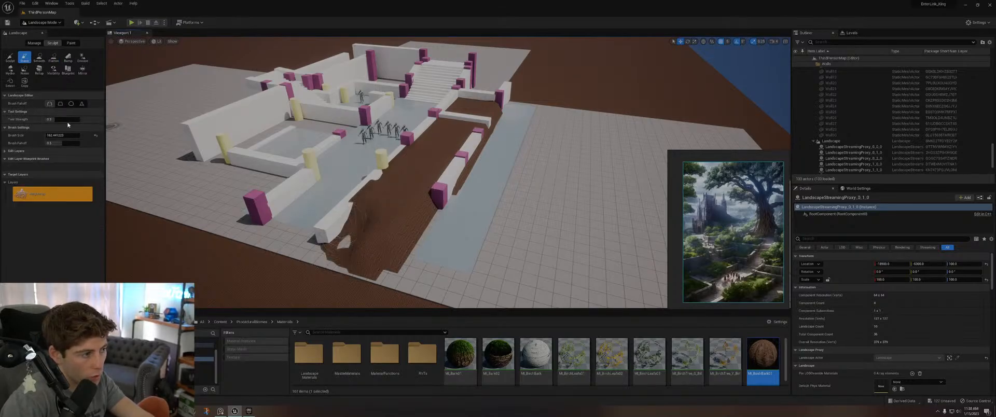
{"action": "key", "text": "ctrl+z"}
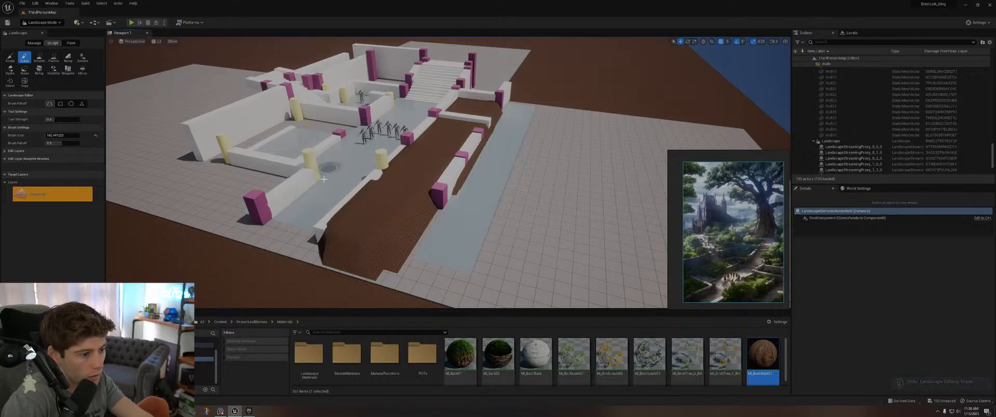
{"action": "mouse_move", "coordinate": [343, 218]}
{"action": "left_mouse_down"}
{"action": "mouse_move", "coordinate": [339, 231]}
{"action": "mouse_move", "coordinate": [349, 211]}
{"action": "left_mouse_up"}
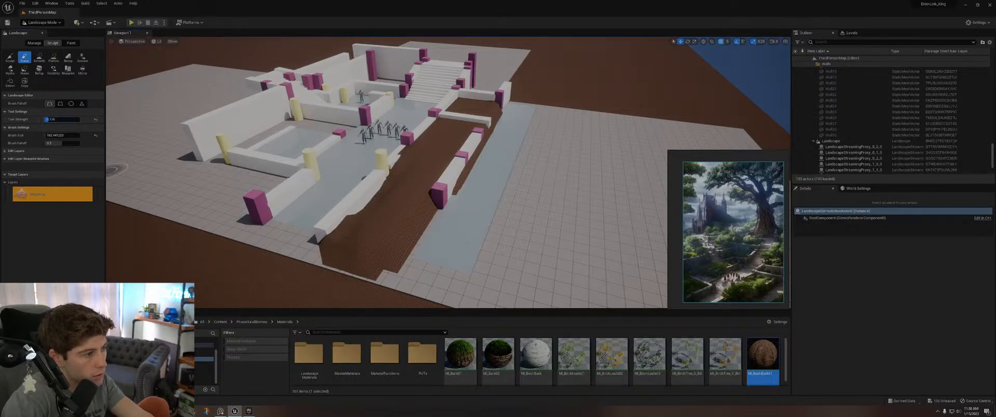
{"action": "mouse_move", "coordinate": [407, 226]}
{"action": "left_mouse_down"}
{"action": "mouse_move", "coordinate": [350, 233]}
{"action": "mouse_move", "coordinate": [391, 204]}
{"action": "mouse_move", "coordinate": [379, 244]}
{"action": "mouse_move", "coordinate": [407, 191]}
{"action": "mouse_move", "coordinate": [363, 264]}
{"action": "mouse_move", "coordinate": [432, 181]}
{"action": "mouse_move", "coordinate": [462, 170]}
{"action": "left_mouse_up"}
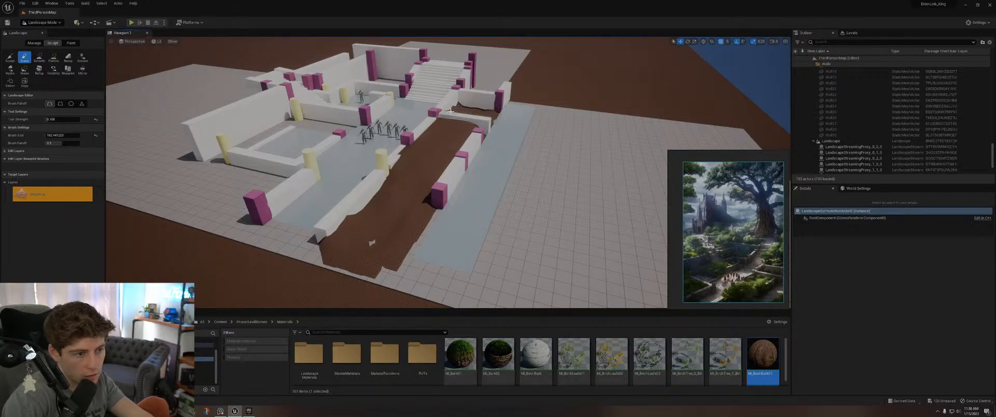
Step: Erase the terrain poking through the planter wall onto the walkway beside the figures
{"action": "key", "text": "w"}
{"action": "right_click_drag", "start_coordinate": [483, 114], "coordinate": [484, 115]}
{"action": "key", "text": "w"}
{"action": "key", "text": "s"}
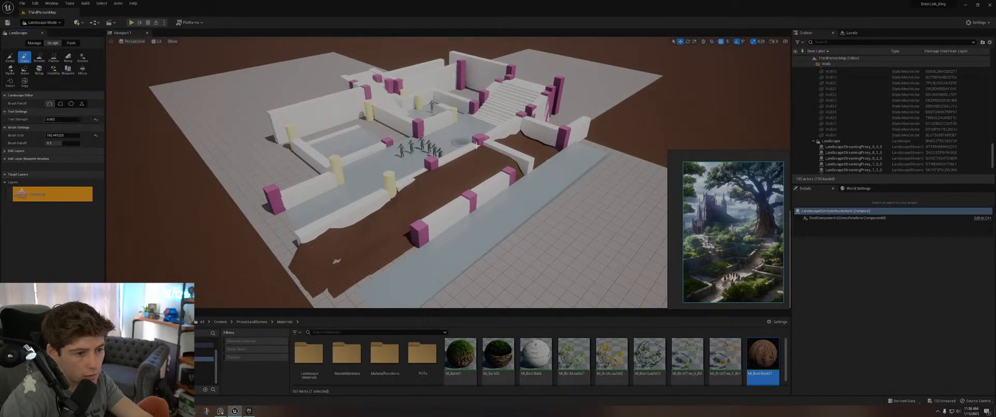
{"action": "key", "text": "w"}
{"action": "right_click_drag", "start_coordinate": [488, 150], "coordinate": [489, 150]}
{"action": "key", "text": "a"}
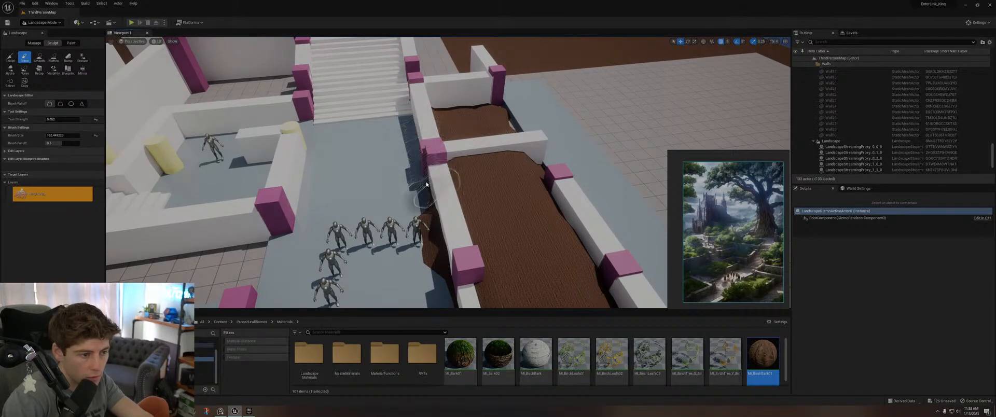
{"action": "mouse_move", "coordinate": [427, 183]}
{"action": "left_mouse_down"}
{"action": "mouse_move", "coordinate": [425, 242]}
{"action": "mouse_move", "coordinate": [454, 292]}
{"action": "left_mouse_up"}
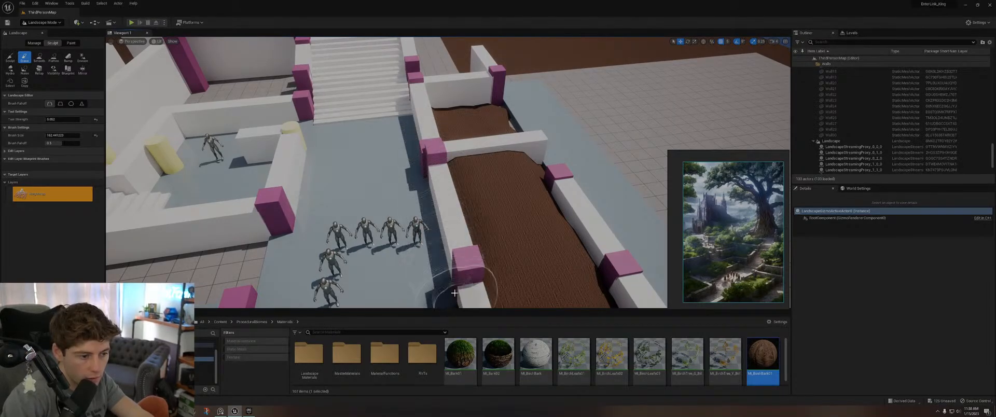
Step: Erase the remaining high soil inside the planter, from the low cross wall toward the yellow pillar
{"action": "right_click_drag", "start_coordinate": [455, 294], "coordinate": [534, 271]}
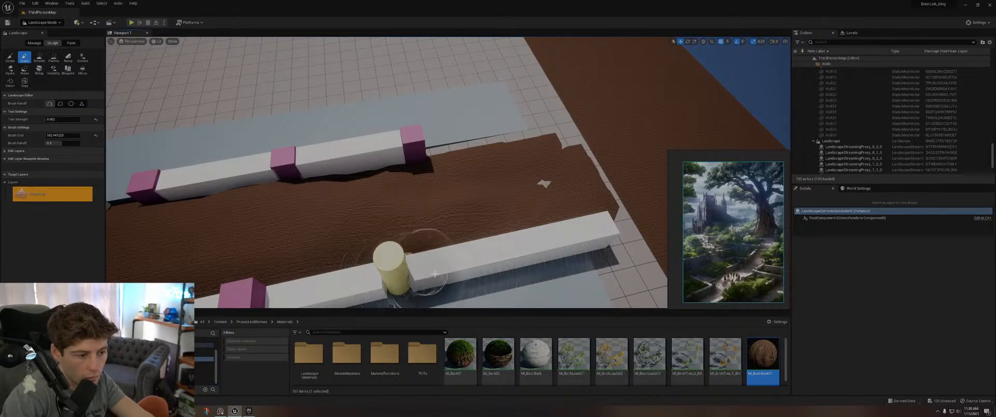
{"action": "right_click_drag", "start_coordinate": [435, 273], "coordinate": [435, 274]}
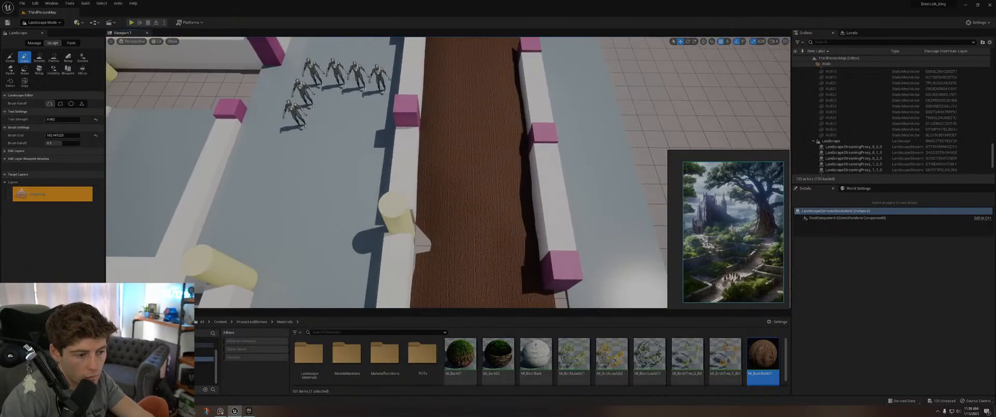
{"action": "right_click_drag", "start_coordinate": [467, 200], "coordinate": [467, 200]}
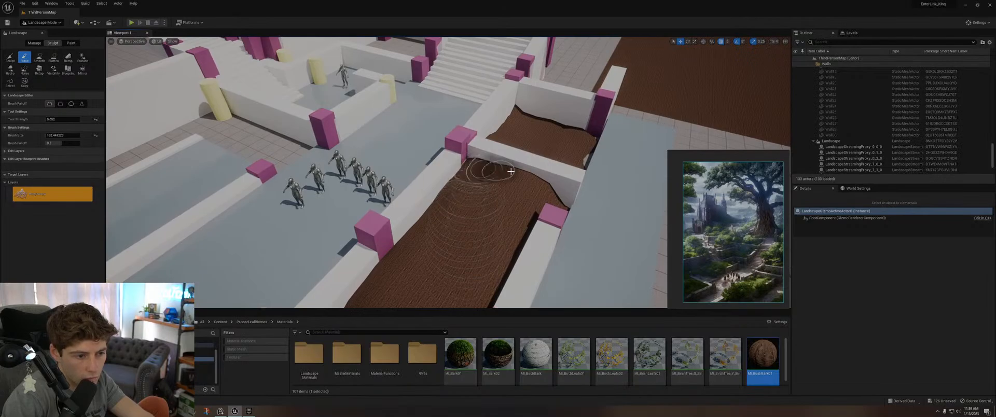
{"action": "mouse_move", "coordinate": [511, 171]}
{"action": "left_mouse_down"}
{"action": "mouse_move", "coordinate": [490, 174]}
{"action": "mouse_move", "coordinate": [462, 200]}
{"action": "mouse_move", "coordinate": [459, 192]}
{"action": "mouse_move", "coordinate": [491, 187]}
{"action": "mouse_move", "coordinate": [451, 220]}
{"action": "mouse_move", "coordinate": [428, 225]}
{"action": "mouse_move", "coordinate": [396, 267]}
{"action": "mouse_move", "coordinate": [448, 278]}
{"action": "mouse_move", "coordinate": [529, 200]}
{"action": "mouse_move", "coordinate": [540, 204]}
{"action": "left_mouse_up"}
{"action": "right_click_drag", "start_coordinate": [540, 204], "coordinate": [540, 205]}
{"action": "mouse_move", "coordinate": [478, 199]}
{"action": "left_mouse_down"}
{"action": "mouse_move", "coordinate": [443, 198]}
{"action": "mouse_move", "coordinate": [443, 227]}
{"action": "mouse_move", "coordinate": [477, 220]}
{"action": "mouse_move", "coordinate": [396, 223]}
{"action": "mouse_move", "coordinate": [415, 179]}
{"action": "mouse_move", "coordinate": [375, 204]}
{"action": "mouse_move", "coordinate": [256, 231]}
{"action": "mouse_move", "coordinate": [288, 244]}
{"action": "left_mouse_up"}
{"action": "right_click_drag", "start_coordinate": [288, 244], "coordinate": [288, 244]}
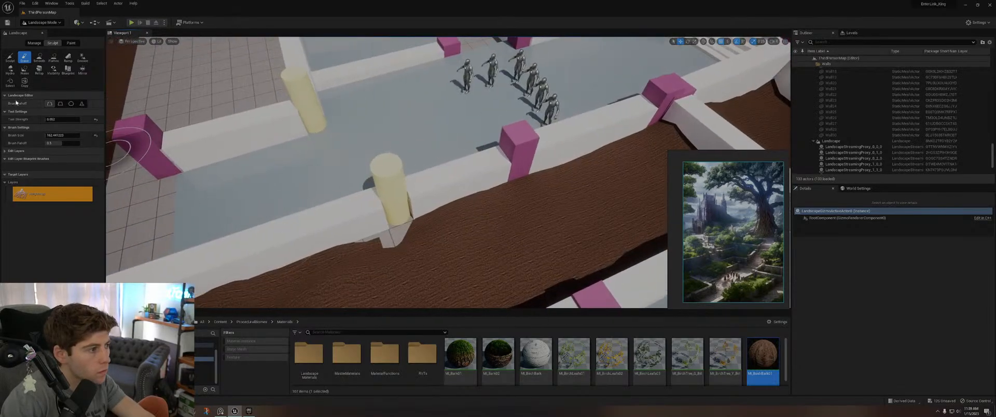
Step: Raise the terrain with the Sculpt tool to fill the gap beside the yellow pillar
{"action": "left_click", "coordinate": [10, 58]}
{"action": "mouse_move", "coordinate": [414, 238]}
{"action": "left_mouse_down"}
{"action": "mouse_move", "coordinate": [380, 244]}
{"action": "mouse_move", "coordinate": [418, 228]}
{"action": "mouse_move", "coordinate": [435, 233]}
{"action": "left_mouse_up"}
{"action": "right_click_drag", "start_coordinate": [435, 233], "coordinate": [483, 234]}
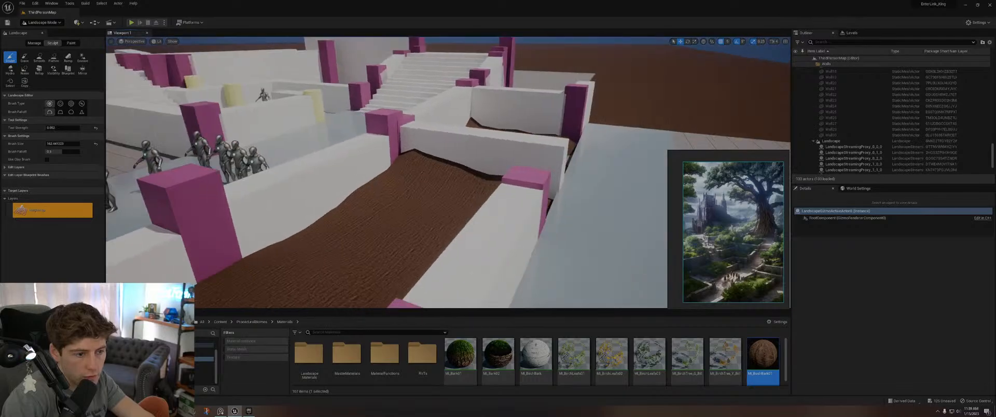
Step: Enlarge the sculpt brush and raise the terrain outside the front wall, between the yellow pillars and the magenta end block
{"action": "right_click_drag", "start_coordinate": [449, 172], "coordinate": [410, 174]}
{"action": "mouse_move", "coordinate": [446, 220]}
{"action": "right_mouse_down"}
{"action": "mouse_move", "coordinate": [425, 210]}
{"action": "mouse_move", "coordinate": [480, 241]}
{"action": "mouse_move", "coordinate": [379, 181]}
{"action": "mouse_move", "coordinate": [317, 181]}
{"action": "mouse_move", "coordinate": [335, 213]}
{"action": "mouse_move", "coordinate": [379, 200]}
{"action": "mouse_move", "coordinate": [293, 188]}
{"action": "right_mouse_up"}
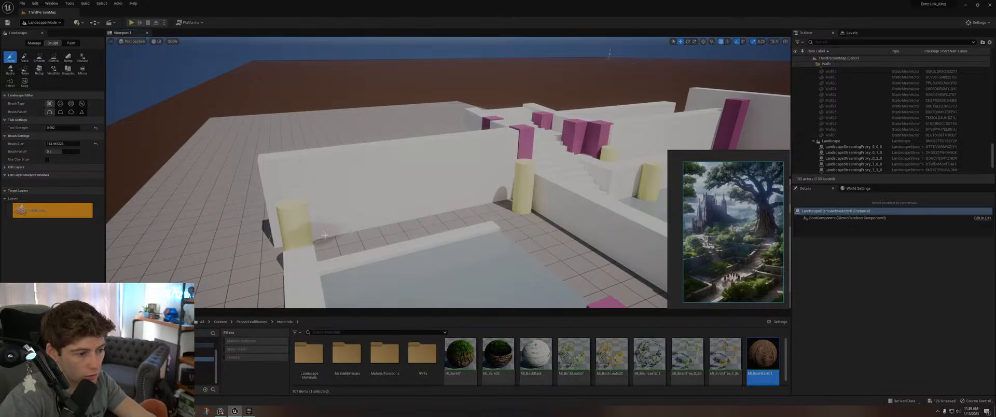
{"action": "mouse_move", "coordinate": [325, 235]}
{"action": "right_mouse_down"}
{"action": "mouse_move", "coordinate": [338, 275]}
{"action": "mouse_move", "coordinate": [396, 243]}
{"action": "right_mouse_up"}
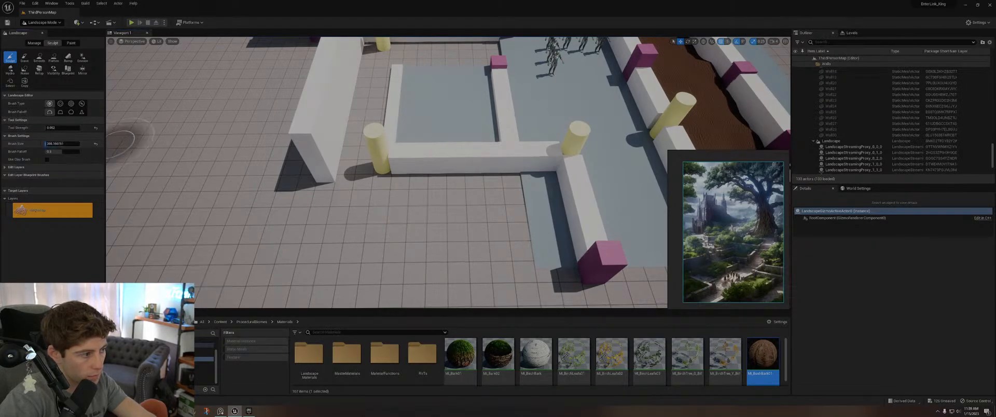
{"action": "left_click_drag", "start_coordinate": [57, 144], "coordinate": [50, 144]}
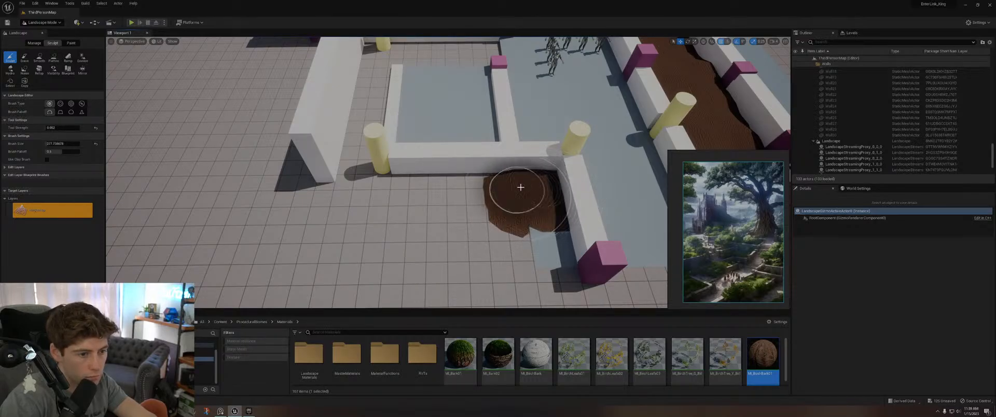
{"action": "mouse_move", "coordinate": [521, 187]}
{"action": "left_mouse_down"}
{"action": "mouse_move", "coordinate": [349, 201]}
{"action": "mouse_move", "coordinate": [325, 223]}
{"action": "mouse_move", "coordinate": [403, 218]}
{"action": "mouse_move", "coordinate": [367, 240]}
{"action": "mouse_move", "coordinate": [540, 259]}
{"action": "mouse_move", "coordinate": [545, 238]}
{"action": "mouse_move", "coordinate": [509, 207]}
{"action": "left_mouse_up"}
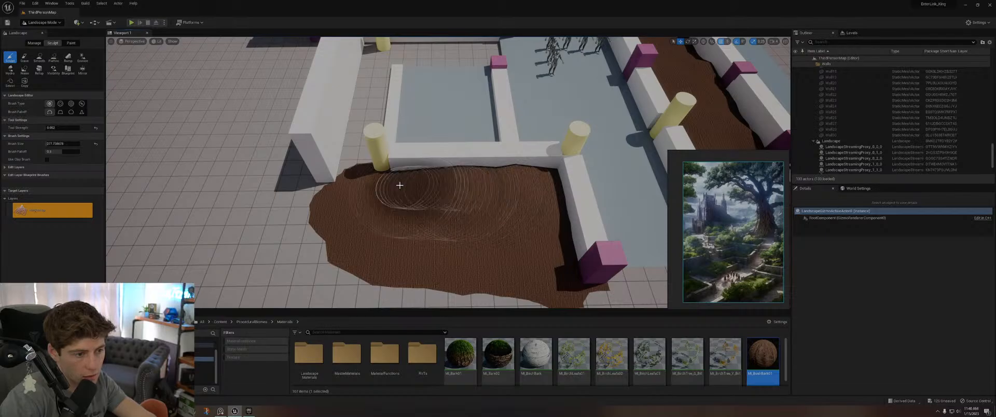
Step: Build up the terrain outside the front wall to the magenta end block and along the narrow strip between the yellow pillars
{"action": "mouse_move", "coordinate": [419, 181]}
{"action": "left_mouse_down"}
{"action": "mouse_move", "coordinate": [432, 186]}
{"action": "mouse_move", "coordinate": [368, 183]}
{"action": "mouse_move", "coordinate": [397, 187]}
{"action": "mouse_move", "coordinate": [373, 226]}
{"action": "mouse_move", "coordinate": [432, 242]}
{"action": "mouse_move", "coordinate": [434, 255]}
{"action": "mouse_move", "coordinate": [534, 256]}
{"action": "mouse_move", "coordinate": [556, 237]}
{"action": "left_mouse_up"}
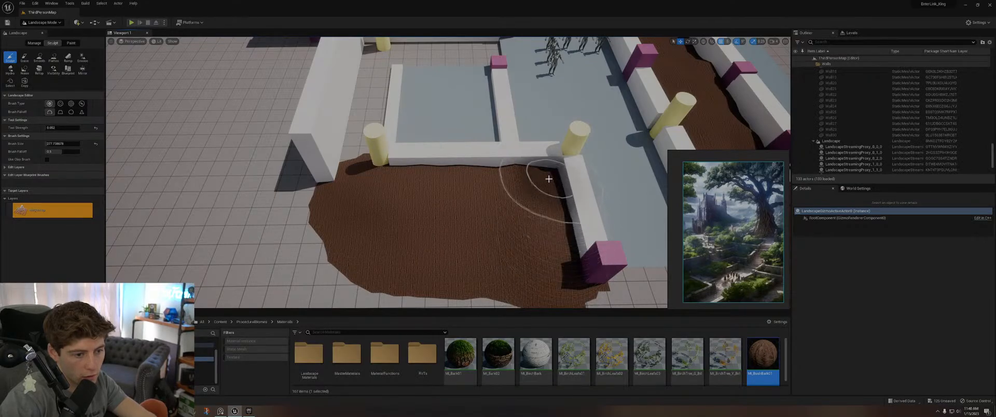
{"action": "mouse_move", "coordinate": [549, 201]}
{"action": "left_mouse_down"}
{"action": "mouse_move", "coordinate": [474, 256]}
{"action": "mouse_move", "coordinate": [369, 258]}
{"action": "mouse_move", "coordinate": [325, 225]}
{"action": "mouse_move", "coordinate": [360, 207]}
{"action": "left_mouse_up"}
{"action": "mouse_move", "coordinate": [360, 207]}
{"action": "right_mouse_down"}
{"action": "mouse_move", "coordinate": [291, 166]}
{"action": "mouse_move", "coordinate": [249, 168]}
{"action": "mouse_move", "coordinate": [244, 223]}
{"action": "mouse_move", "coordinate": [358, 252]}
{"action": "right_mouse_up"}
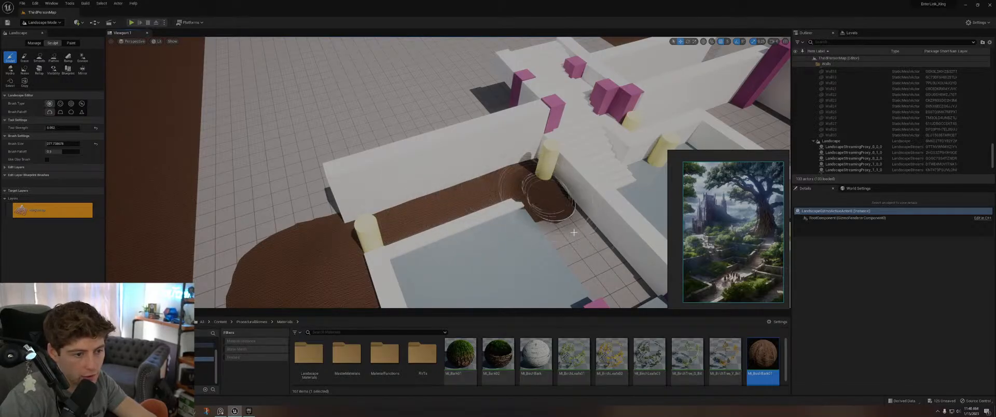
Step: Zoom in on the terraces in the reference image and raise the terrain across the enclosed bed beside the staircase
{"action": "mouse_move", "coordinate": [587, 245]}
{"action": "right_mouse_down"}
{"action": "mouse_move", "coordinate": [528, 185]}
{"action": "mouse_move", "coordinate": [541, 167]}
{"action": "mouse_move", "coordinate": [528, 121]}
{"action": "mouse_move", "coordinate": [470, 199]}
{"action": "mouse_move", "coordinate": [447, 154]}
{"action": "right_mouse_up"}
{"action": "mouse_move", "coordinate": [554, 151]}
{"action": "right_mouse_down"}
{"action": "mouse_move", "coordinate": [572, 204]}
{"action": "mouse_move", "coordinate": [559, 227]}
{"action": "mouse_move", "coordinate": [540, 221]}
{"action": "mouse_move", "coordinate": [562, 198]}
{"action": "mouse_move", "coordinate": [542, 216]}
{"action": "right_mouse_up"}
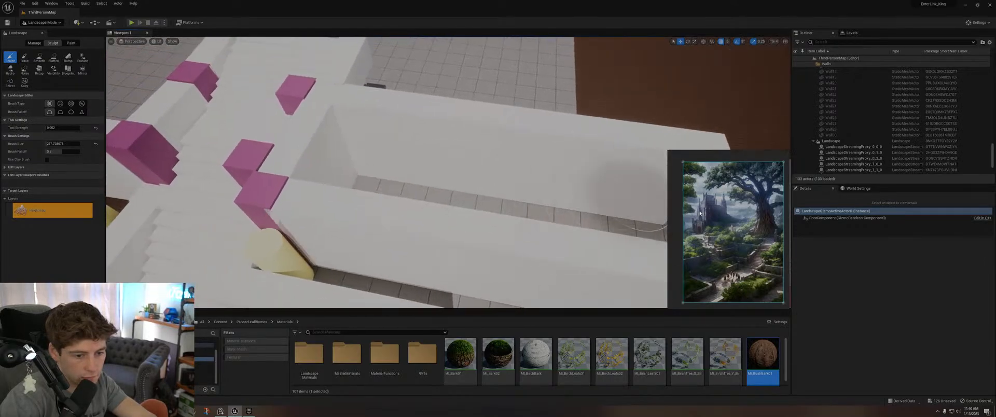
{"action": "scroll", "coordinate": [737, 257], "scroll_direction": "up", "scroll_amount": 5}
{"action": "scroll", "coordinate": [738, 257], "scroll_direction": "down", "scroll_amount": 5}
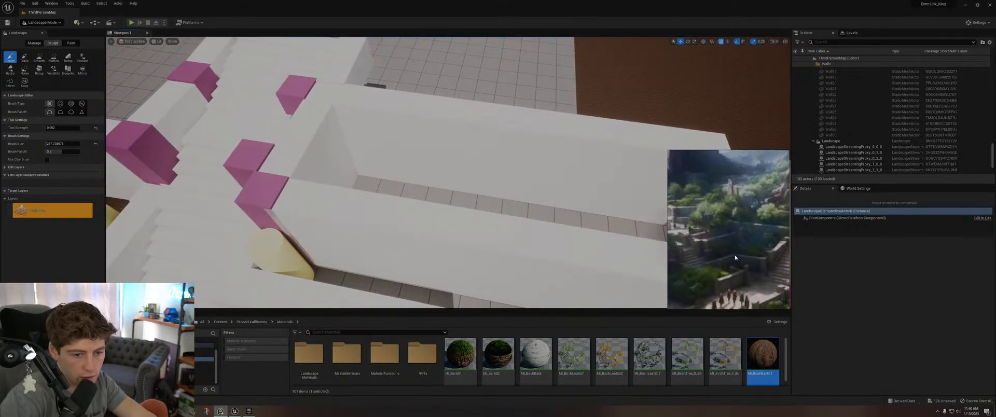
{"action": "right_click_drag", "start_coordinate": [626, 226], "coordinate": [690, 221]}
{"action": "right_click_drag", "start_coordinate": [581, 194], "coordinate": [544, 199]}
{"action": "right_click_drag", "start_coordinate": [544, 155], "coordinate": [584, 150]}
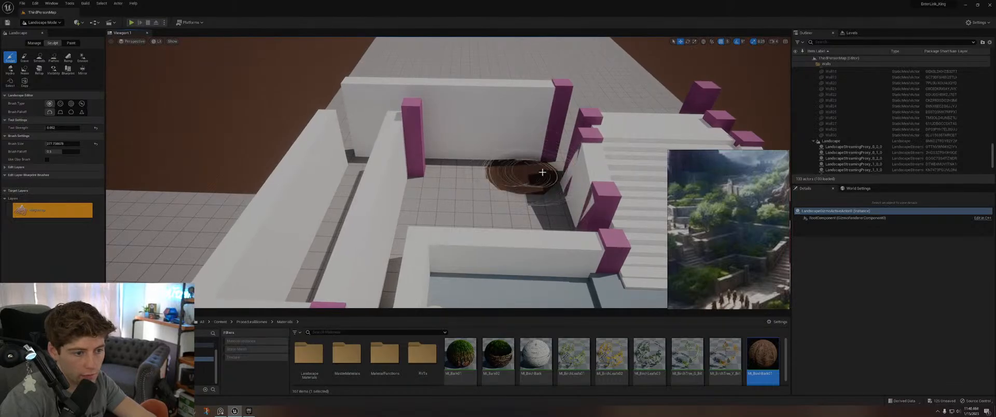
{"action": "mouse_move", "coordinate": [497, 169]}
{"action": "left_mouse_down"}
{"action": "mouse_move", "coordinate": [449, 166]}
{"action": "mouse_move", "coordinate": [418, 200]}
{"action": "mouse_move", "coordinate": [426, 213]}
{"action": "mouse_move", "coordinate": [454, 210]}
{"action": "mouse_move", "coordinate": [448, 218]}
{"action": "mouse_move", "coordinate": [456, 203]}
{"action": "mouse_move", "coordinate": [518, 197]}
{"action": "mouse_move", "coordinate": [560, 223]}
{"action": "mouse_move", "coordinate": [535, 219]}
{"action": "left_mouse_up"}
{"action": "mouse_move", "coordinate": [534, 219]}
{"action": "right_mouse_down"}
{"action": "mouse_move", "coordinate": [483, 229]}
{"action": "mouse_move", "coordinate": [457, 194]}
{"action": "right_mouse_up"}
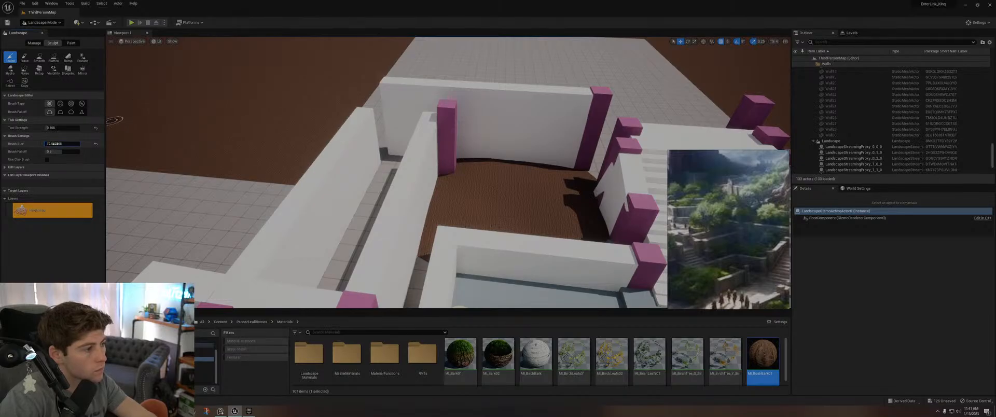
Step: Adjust the sculpt brush size and strength and raise the terrain in the narrow gap between the walls beside the yellow pillar
{"action": "mouse_move", "coordinate": [419, 164]}
{"action": "right_mouse_down"}
{"action": "mouse_move", "coordinate": [467, 192]}
{"action": "mouse_move", "coordinate": [420, 166]}
{"action": "right_mouse_up"}
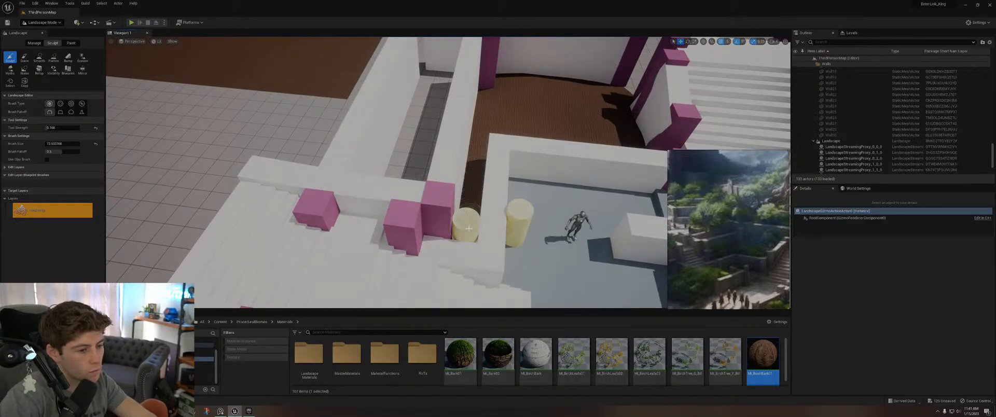
{"action": "right_click_drag", "start_coordinate": [468, 228], "coordinate": [239, 234]}
{"action": "key", "text": "w"}
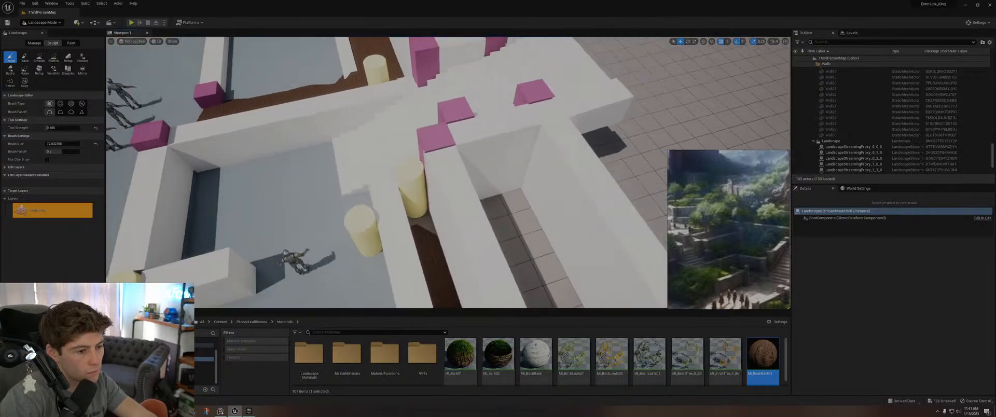
{"action": "right_click_drag", "start_coordinate": [464, 215], "coordinate": [434, 213]}
{"action": "key", "text": "s"}
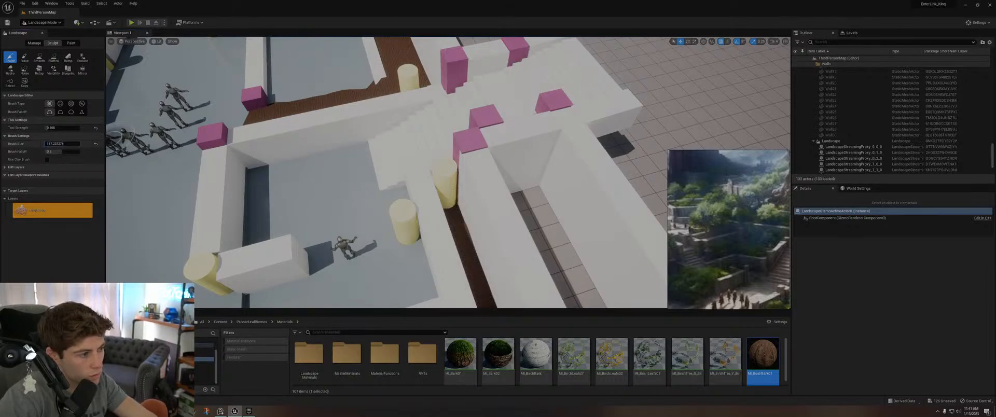
{"action": "key", "text": "]"}
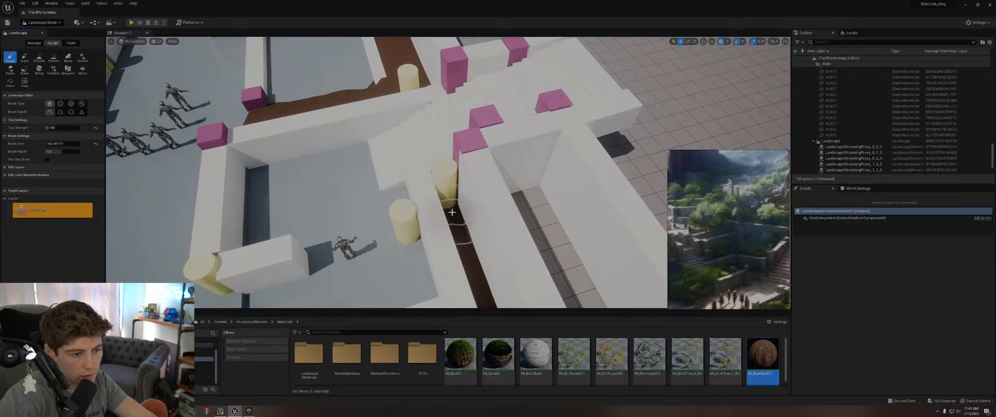
{"action": "left_click_drag", "start_coordinate": [454, 214], "coordinate": [496, 309]}
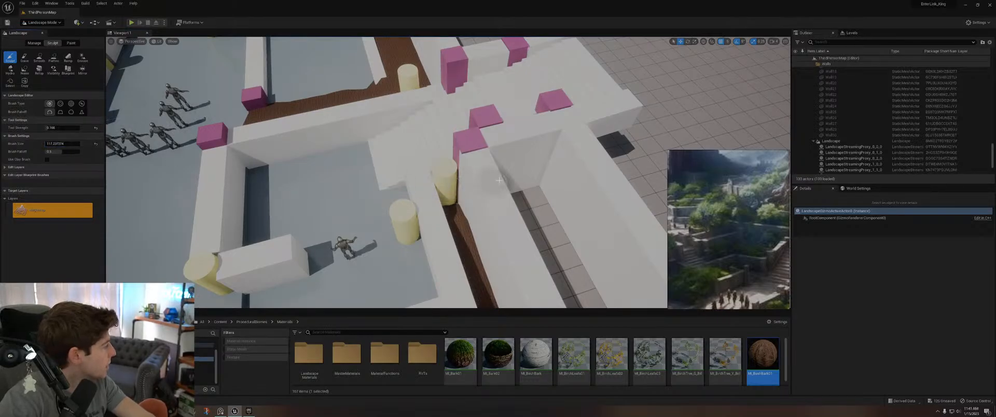
Step: Raise the terrain where the narrow gap opens into the enclosed bed
{"action": "mouse_move", "coordinate": [539, 202]}
{"action": "right_mouse_down"}
{"action": "mouse_move", "coordinate": [667, 205]}
{"action": "mouse_move", "coordinate": [625, 182]}
{"action": "mouse_move", "coordinate": [660, 235]}
{"action": "right_mouse_up"}
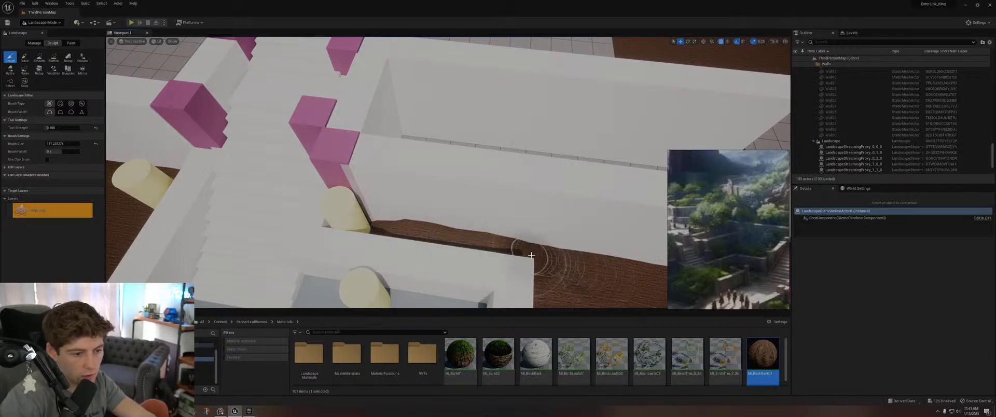
{"action": "mouse_move", "coordinate": [464, 239]}
{"action": "left_mouse_down"}
{"action": "mouse_move", "coordinate": [390, 223]}
{"action": "mouse_move", "coordinate": [602, 252]}
{"action": "left_mouse_up"}
{"action": "mouse_move", "coordinate": [602, 252]}
{"action": "right_mouse_down"}
{"action": "mouse_move", "coordinate": [446, 260]}
{"action": "mouse_move", "coordinate": [540, 270]}
{"action": "mouse_move", "coordinate": [441, 244]}
{"action": "mouse_move", "coordinate": [473, 239]}
{"action": "mouse_move", "coordinate": [539, 255]}
{"action": "mouse_move", "coordinate": [512, 222]}
{"action": "right_mouse_up"}
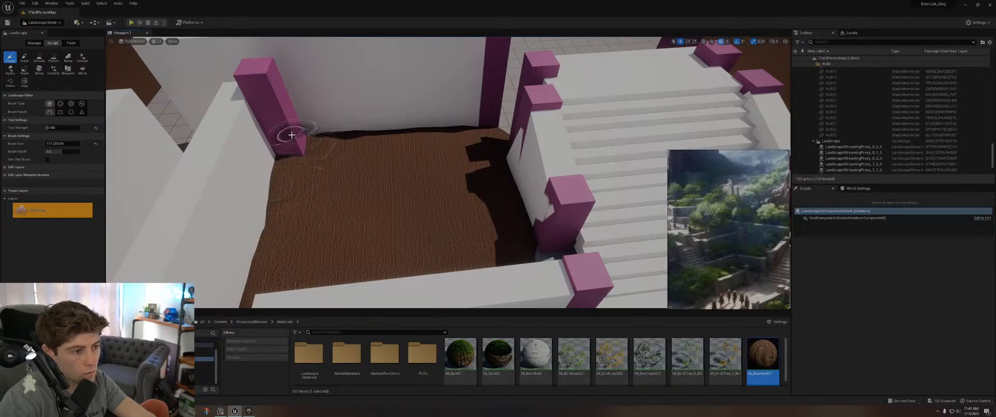
Step: Lower the tool strength and build up the enclosed bed's terrain along its back wall, side wall and middle
{"action": "left_click_drag", "start_coordinate": [292, 135], "coordinate": [428, 136]}
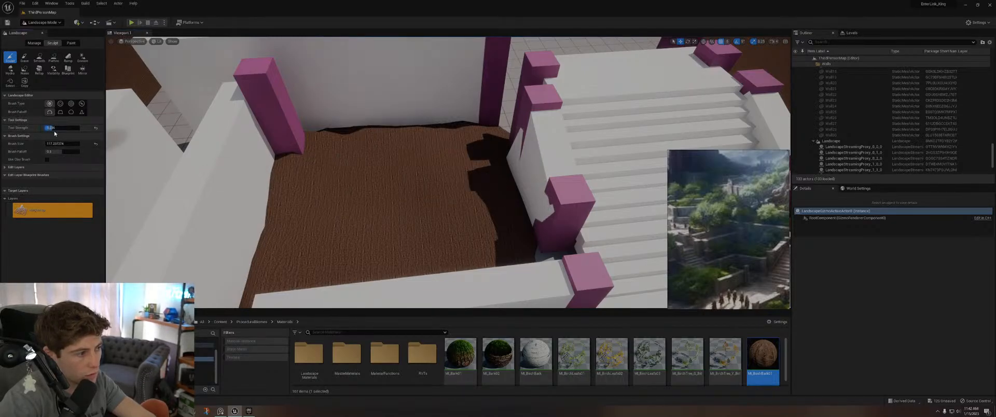
{"action": "mouse_move", "coordinate": [325, 128]}
{"action": "left_mouse_down"}
{"action": "mouse_move", "coordinate": [436, 132]}
{"action": "mouse_move", "coordinate": [521, 226]}
{"action": "mouse_move", "coordinate": [516, 237]}
{"action": "mouse_move", "coordinate": [456, 255]}
{"action": "mouse_move", "coordinate": [319, 266]}
{"action": "left_mouse_up"}
{"action": "mouse_move", "coordinate": [396, 269]}
{"action": "left_mouse_down"}
{"action": "mouse_move", "coordinate": [379, 260]}
{"action": "mouse_move", "coordinate": [480, 238]}
{"action": "mouse_move", "coordinate": [462, 249]}
{"action": "mouse_move", "coordinate": [503, 262]}
{"action": "mouse_move", "coordinate": [484, 234]}
{"action": "mouse_move", "coordinate": [445, 222]}
{"action": "mouse_move", "coordinate": [451, 218]}
{"action": "mouse_move", "coordinate": [304, 224]}
{"action": "mouse_move", "coordinate": [349, 204]}
{"action": "mouse_move", "coordinate": [387, 209]}
{"action": "mouse_move", "coordinate": [453, 187]}
{"action": "mouse_move", "coordinate": [358, 183]}
{"action": "mouse_move", "coordinate": [311, 194]}
{"action": "left_mouse_up"}
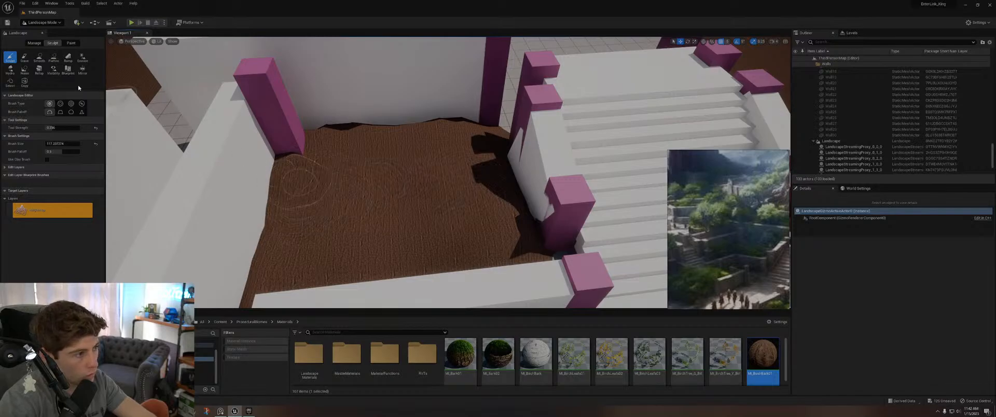
Step: Level the enclosed bed with the Flatten tool, including the narrow strip leading to the yellow pillar
{"action": "left_click", "coordinate": [55, 58]}
{"action": "mouse_move", "coordinate": [512, 250]}
{"action": "left_mouse_down"}
{"action": "mouse_move", "coordinate": [265, 281]}
{"action": "mouse_move", "coordinate": [271, 167]}
{"action": "mouse_move", "coordinate": [308, 128]}
{"action": "mouse_move", "coordinate": [327, 123]}
{"action": "mouse_move", "coordinate": [470, 113]}
{"action": "mouse_move", "coordinate": [494, 160]}
{"action": "mouse_move", "coordinate": [504, 254]}
{"action": "mouse_move", "coordinate": [268, 283]}
{"action": "mouse_move", "coordinate": [239, 301]}
{"action": "left_mouse_up"}
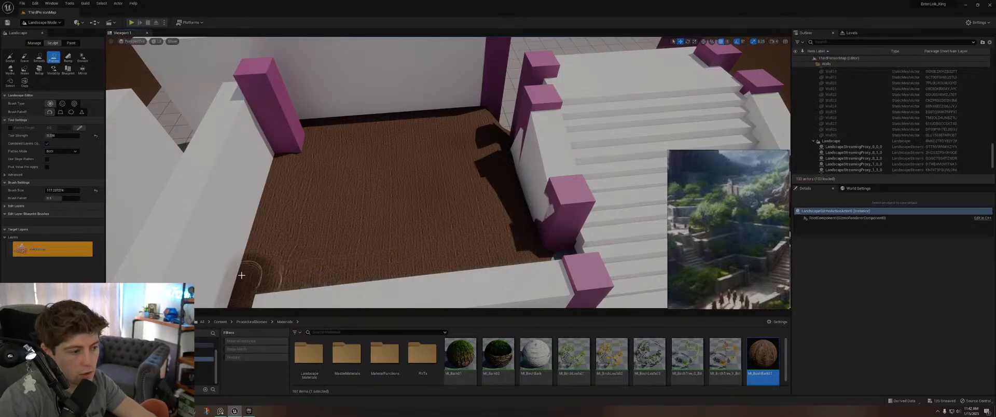
{"action": "mouse_move", "coordinate": [241, 276]}
{"action": "left_mouse_down"}
{"action": "mouse_move", "coordinate": [296, 195]}
{"action": "mouse_move", "coordinate": [400, 158]}
{"action": "mouse_move", "coordinate": [410, 165]}
{"action": "mouse_move", "coordinate": [344, 136]}
{"action": "mouse_move", "coordinate": [483, 115]}
{"action": "left_mouse_up"}
{"action": "mouse_move", "coordinate": [383, 157]}
{"action": "left_mouse_down"}
{"action": "mouse_move", "coordinate": [464, 181]}
{"action": "mouse_move", "coordinate": [296, 216]}
{"action": "mouse_move", "coordinate": [503, 217]}
{"action": "mouse_move", "coordinate": [311, 263]}
{"action": "mouse_move", "coordinate": [519, 264]}
{"action": "mouse_move", "coordinate": [534, 233]}
{"action": "mouse_move", "coordinate": [553, 240]}
{"action": "mouse_move", "coordinate": [502, 121]}
{"action": "left_mouse_up"}
{"action": "mouse_move", "coordinate": [502, 121]}
{"action": "right_mouse_down"}
{"action": "mouse_move", "coordinate": [338, 122]}
{"action": "mouse_move", "coordinate": [296, 150]}
{"action": "right_mouse_up"}
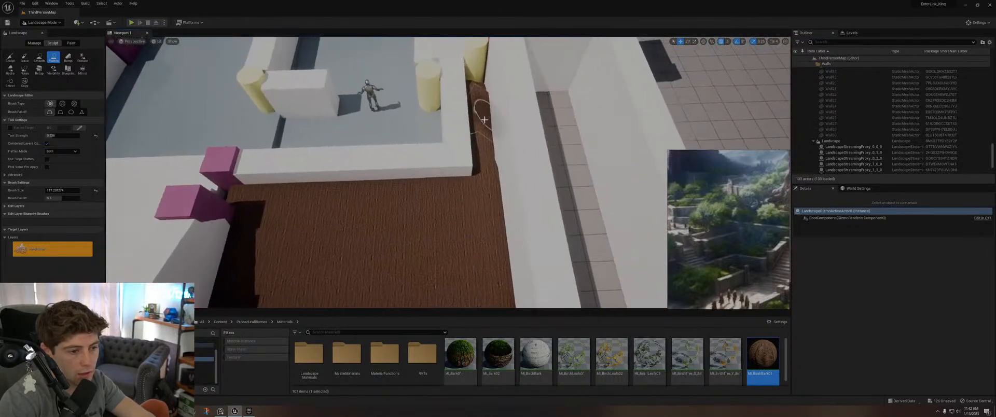
{"action": "left_click_drag", "start_coordinate": [475, 202], "coordinate": [468, 78]}
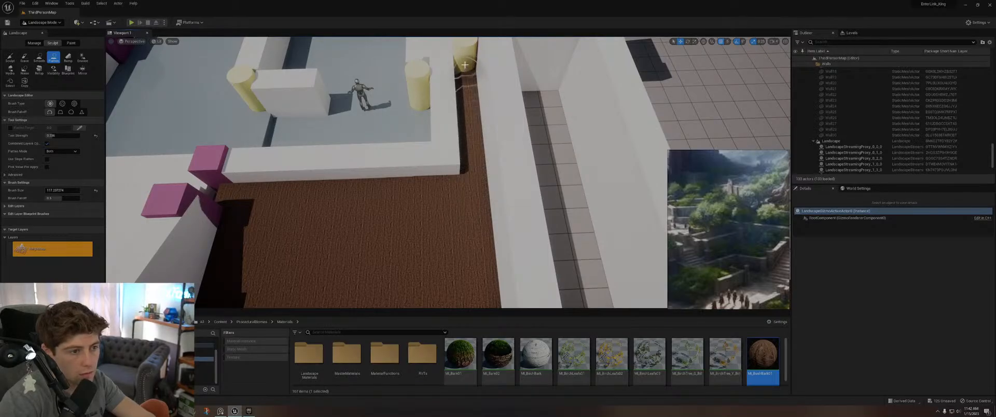
Step: Erase the terrain poking through the planter wall onto the walkway beside the yellow pillar and the figure
{"action": "mouse_move", "coordinate": [460, 55]}
{"action": "right_mouse_down"}
{"action": "mouse_move", "coordinate": [566, 41]}
{"action": "mouse_move", "coordinate": [597, 68]}
{"action": "mouse_move", "coordinate": [600, 91]}
{"action": "right_mouse_up"}
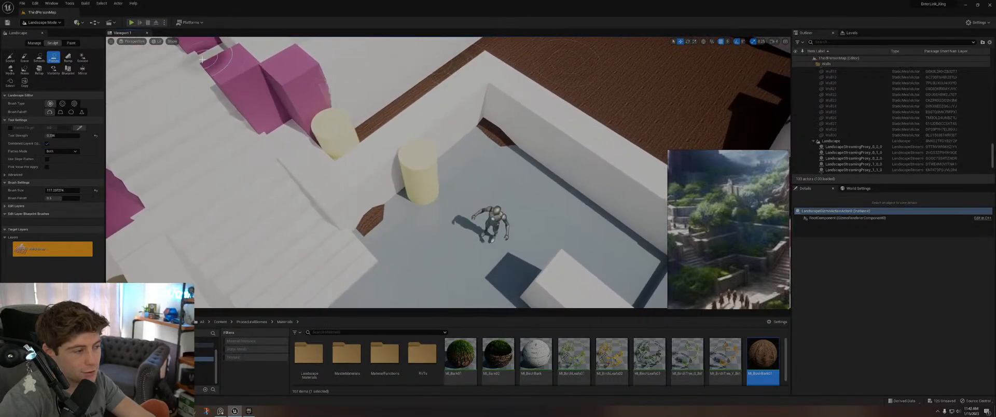
{"action": "left_click", "coordinate": [24, 57]}
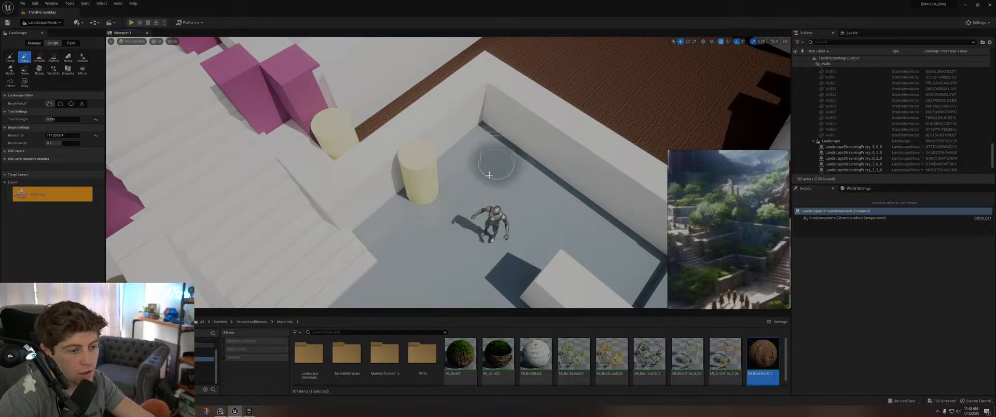
{"action": "mouse_move", "coordinate": [490, 166]}
{"action": "right_mouse_down"}
{"action": "mouse_move", "coordinate": [571, 155]}
{"action": "mouse_move", "coordinate": [581, 104]}
{"action": "mouse_move", "coordinate": [582, 203]}
{"action": "mouse_move", "coordinate": [628, 208]}
{"action": "mouse_move", "coordinate": [648, 155]}
{"action": "mouse_move", "coordinate": [644, 135]}
{"action": "mouse_move", "coordinate": [607, 103]}
{"action": "mouse_move", "coordinate": [540, 213]}
{"action": "mouse_move", "coordinate": [509, 177]}
{"action": "mouse_move", "coordinate": [514, 166]}
{"action": "mouse_move", "coordinate": [534, 171]}
{"action": "right_mouse_up"}
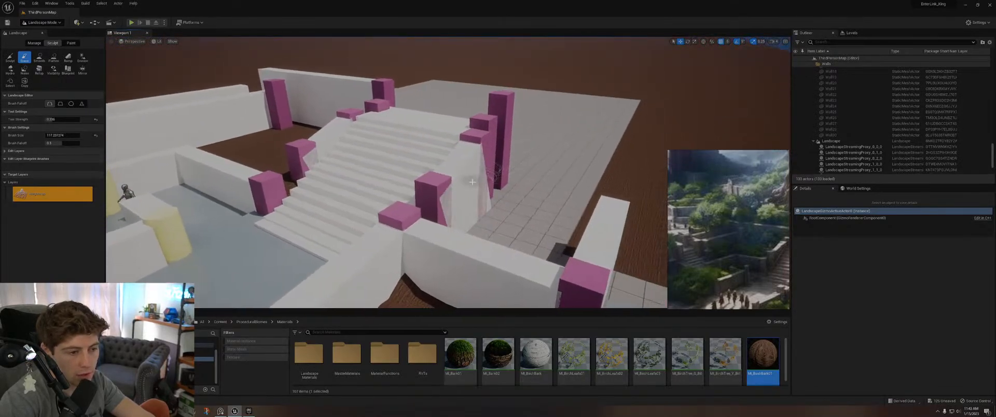
Step: Switch to Selection mode and slightly reduce the X scale of both side walls of the staircase
{"action": "left_click", "coordinate": [10, 57]}
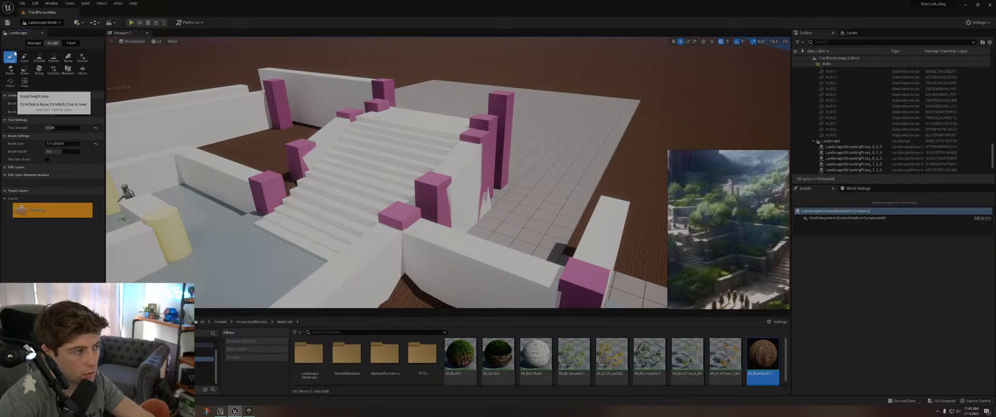
{"action": "left_click", "coordinate": [46, 22]}
{"action": "left_click", "coordinate": [41, 32]}
{"action": "left_click", "coordinate": [422, 168]}
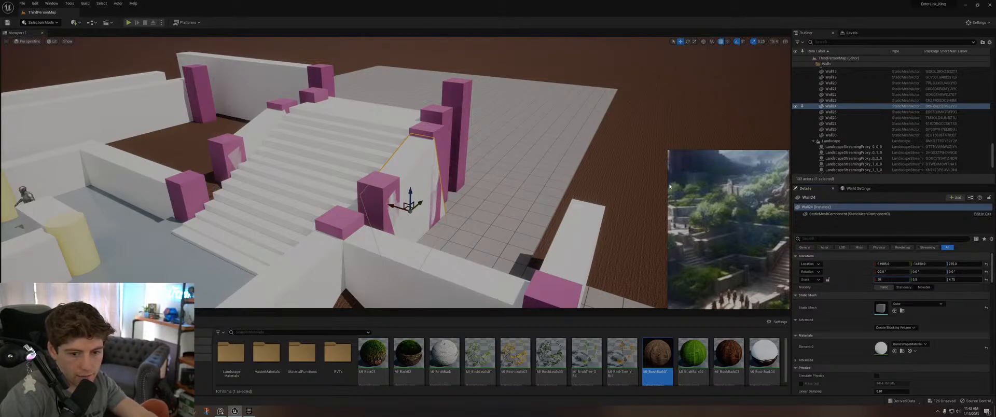
{"action": "left_click", "coordinate": [598, 146]}
{"action": "right_click_drag", "start_coordinate": [519, 154], "coordinate": [467, 134]}
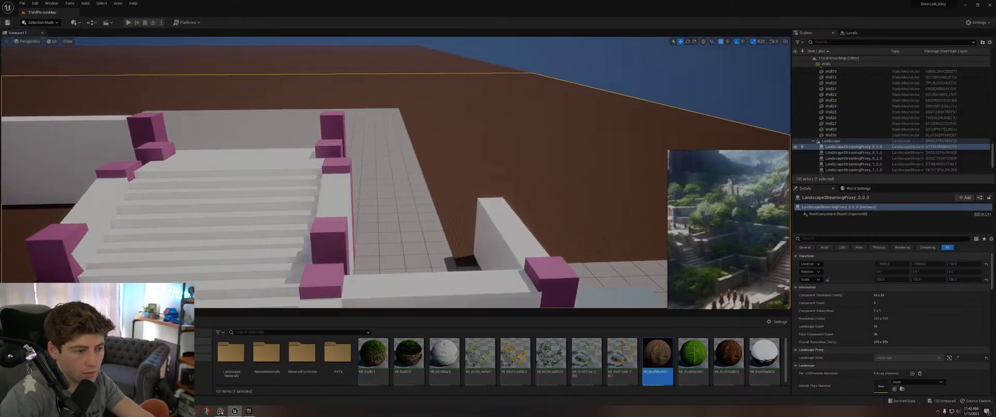
{"action": "right_click_drag", "start_coordinate": [490, 200], "coordinate": [383, 206]}
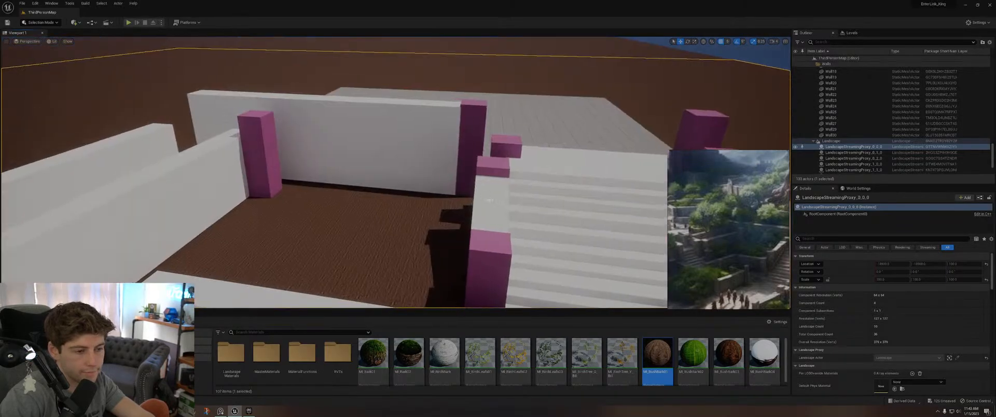
{"action": "left_click", "coordinate": [489, 200]}
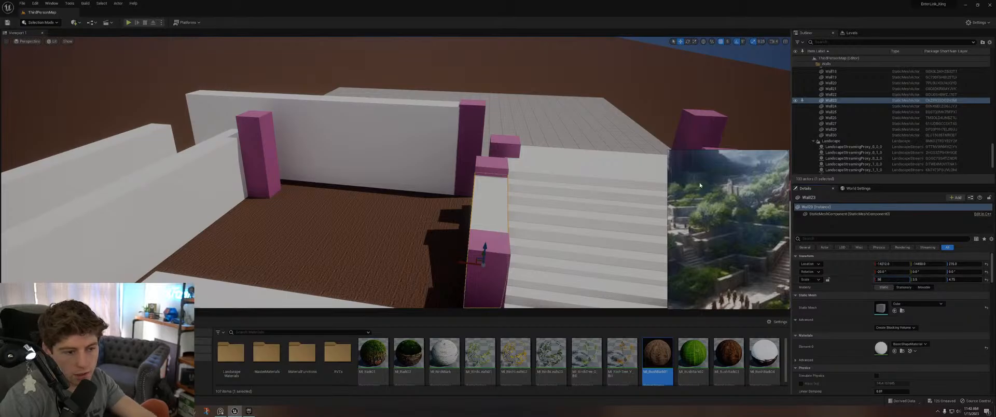
{"action": "left_click", "coordinate": [626, 91]}
Step: Slightly reduce the X scale of the long wall meeting the magenta blocks beside the other staircase, and select its parallel outer wall
{"action": "right_click_drag", "start_coordinate": [626, 91], "coordinate": [737, 142]}
{"action": "left_click", "coordinate": [506, 163]}
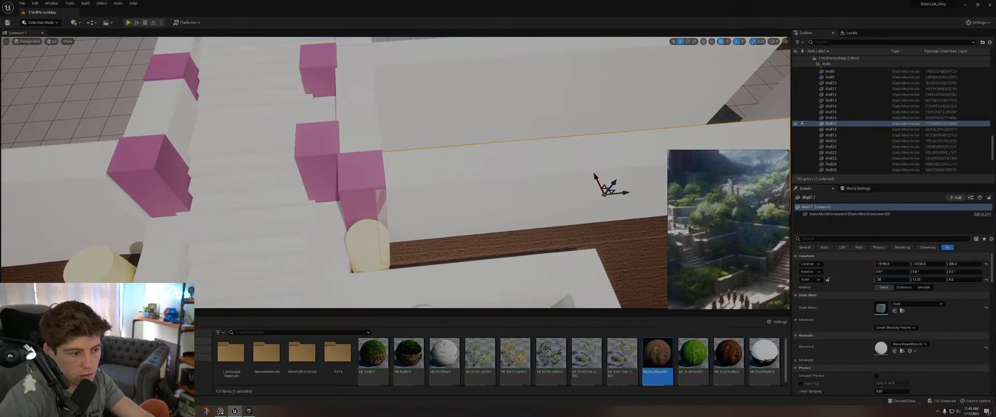
{"action": "left_click", "coordinate": [524, 93]}
{"action": "right_click_drag", "start_coordinate": [524, 92], "coordinate": [488, 223]}
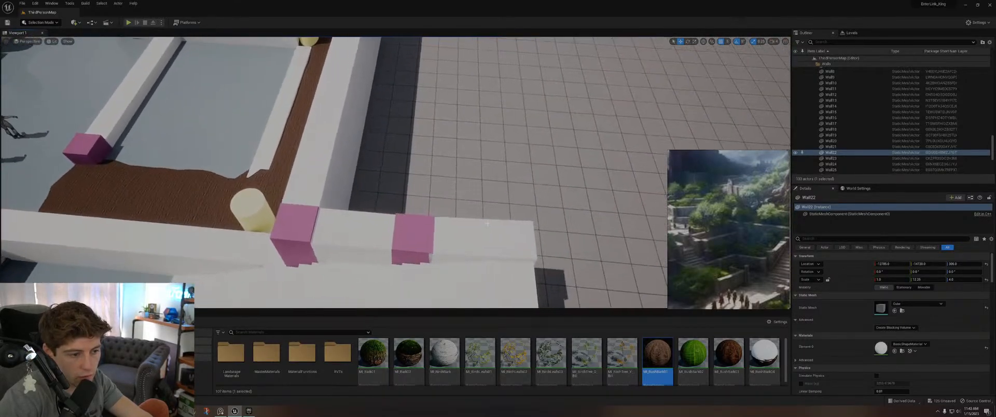
{"action": "left_click", "coordinate": [491, 227]}
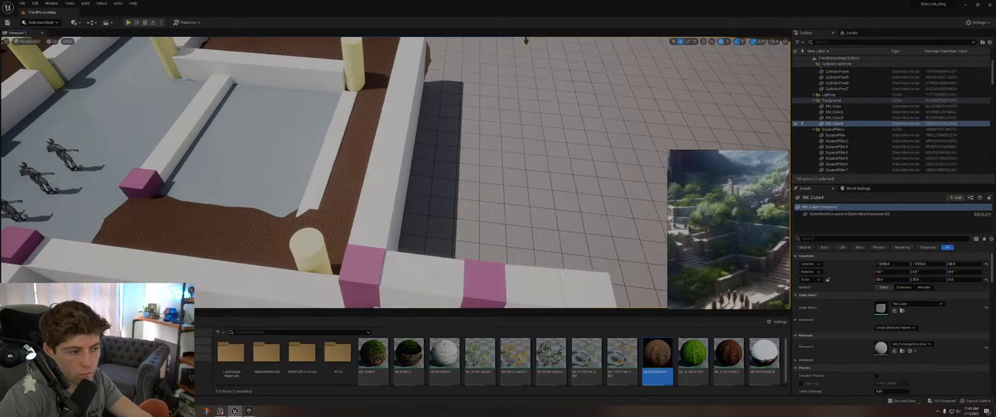
Step: Examine the terraced layout and its raised beds from several angles against the full reference image
{"action": "right_click_drag", "start_coordinate": [395, 171], "coordinate": [449, 83]}
{"action": "key", "text": "w"}
{"action": "right_click_drag", "start_coordinate": [594, 58], "coordinate": [614, 125]}
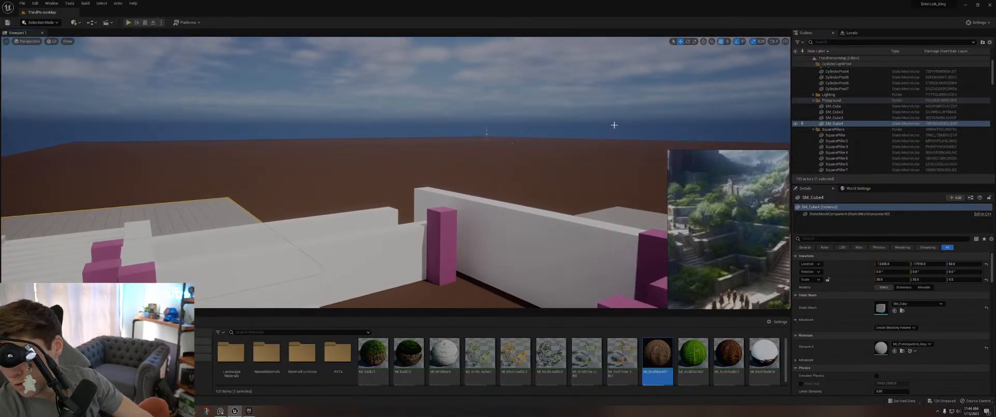
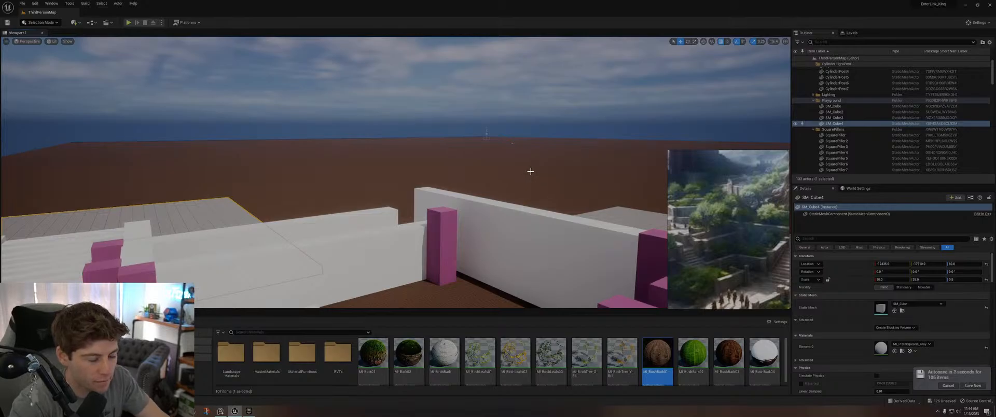
{"action": "right_click_drag", "start_coordinate": [531, 171], "coordinate": [520, 230]}
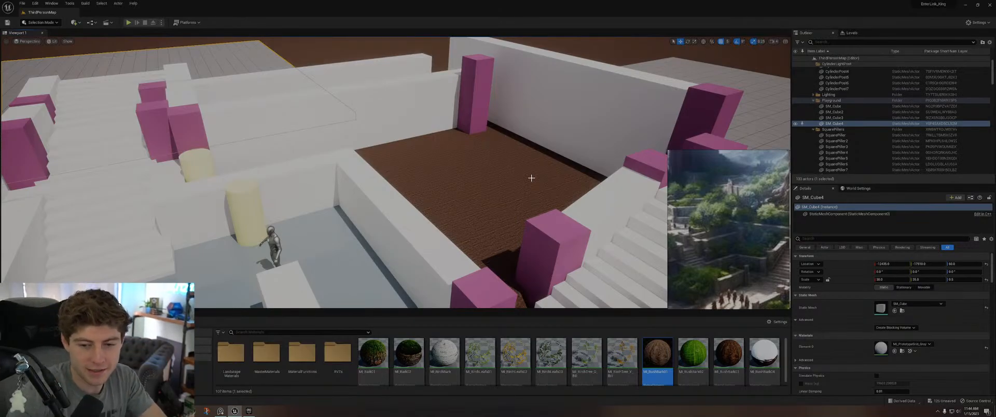
{"action": "right_click_drag", "start_coordinate": [460, 194], "coordinate": [492, 188]}
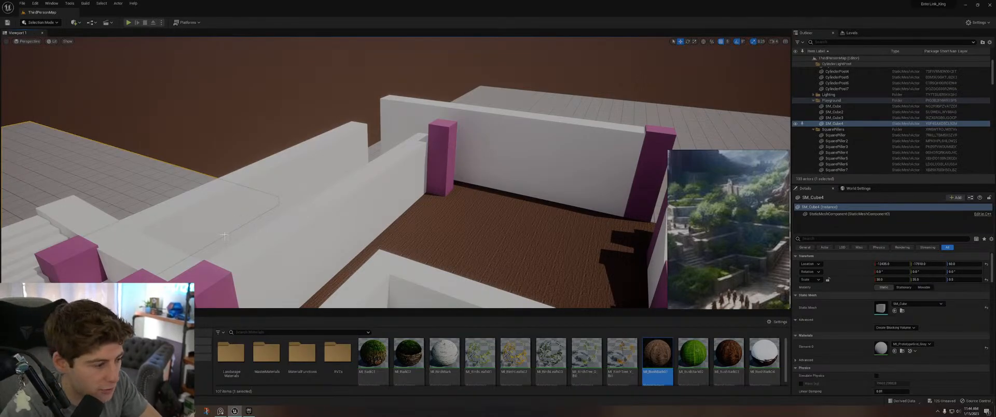
{"action": "right_click_drag", "start_coordinate": [483, 223], "coordinate": [491, 241]}
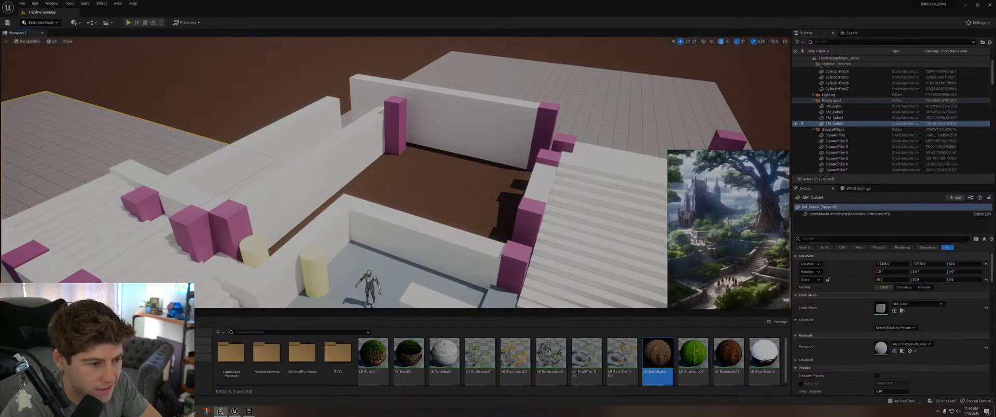
{"action": "right_click_drag", "start_coordinate": [483, 195], "coordinate": [491, 150]}
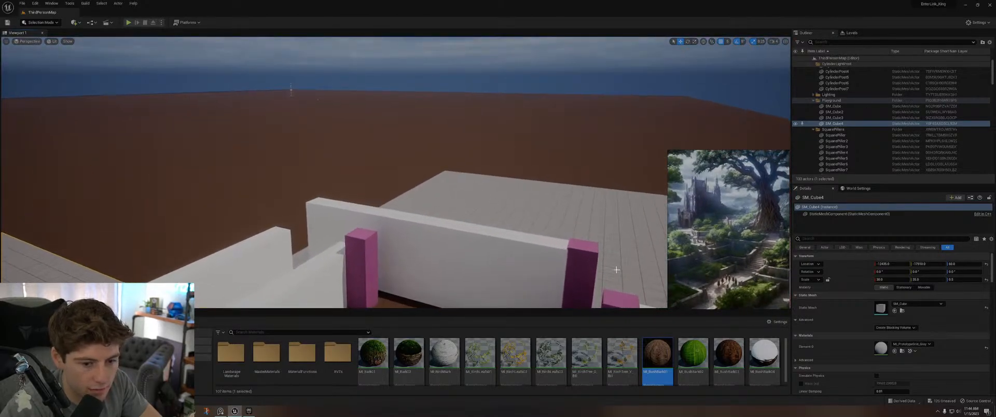
Step: Examine the walled bed beside the staircase from several angles and compare it with the reference image at different zoom levels
{"action": "scroll", "coordinate": [727, 231], "scroll_direction": "down", "scroll_amount": 2}
{"action": "scroll", "coordinate": [727, 231], "scroll_direction": "up", "scroll_amount": 2}
{"action": "scroll", "coordinate": [726, 231], "scroll_direction": "down", "scroll_amount": 2}
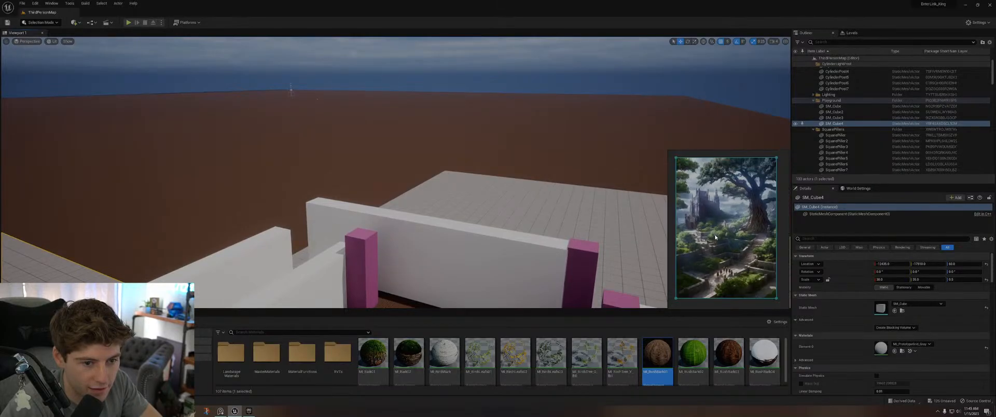
{"action": "right_click_drag", "start_coordinate": [587, 218], "coordinate": [607, 255]}
{"action": "key", "text": "d"}
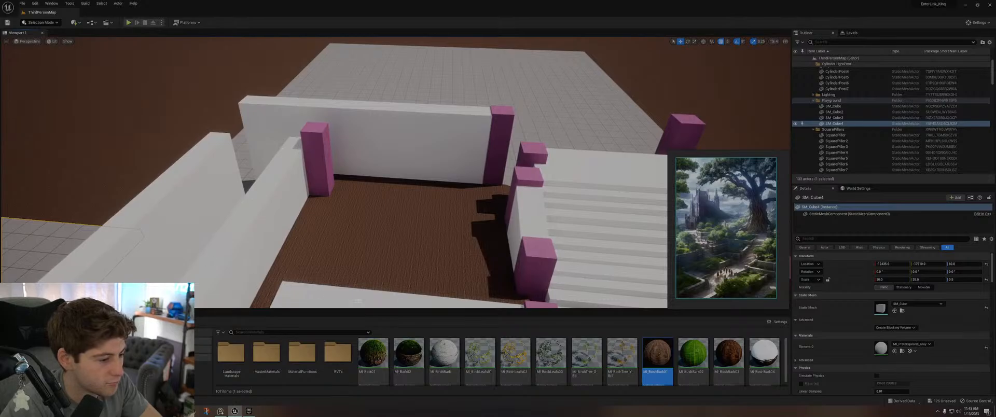
{"action": "scroll", "coordinate": [746, 241], "scroll_direction": "up", "scroll_amount": 2}
{"action": "left_click", "coordinate": [730, 242]}
{"action": "mouse_move", "coordinate": [724, 239]}
{"action": "left_mouse_down"}
{"action": "mouse_move", "coordinate": [742, 241]}
{"action": "mouse_move", "coordinate": [728, 242]}
{"action": "left_mouse_up"}
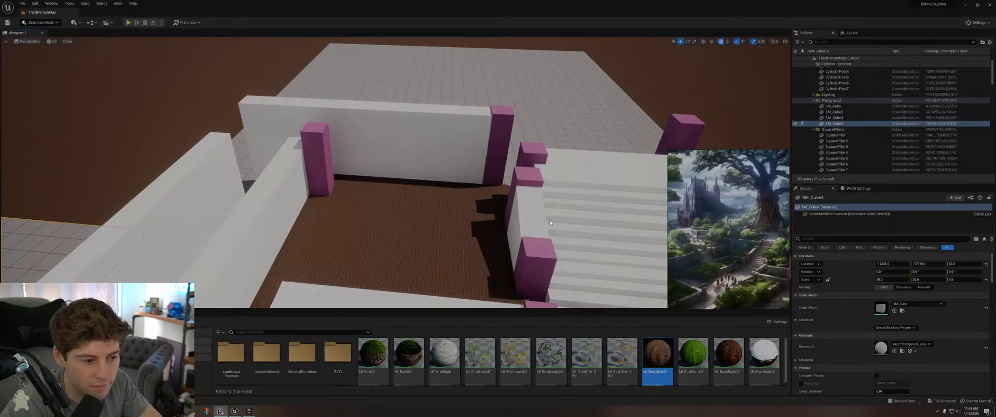
{"action": "key", "text": "s"}
{"action": "right_click_drag", "start_coordinate": [507, 208], "coordinate": [493, 208]}
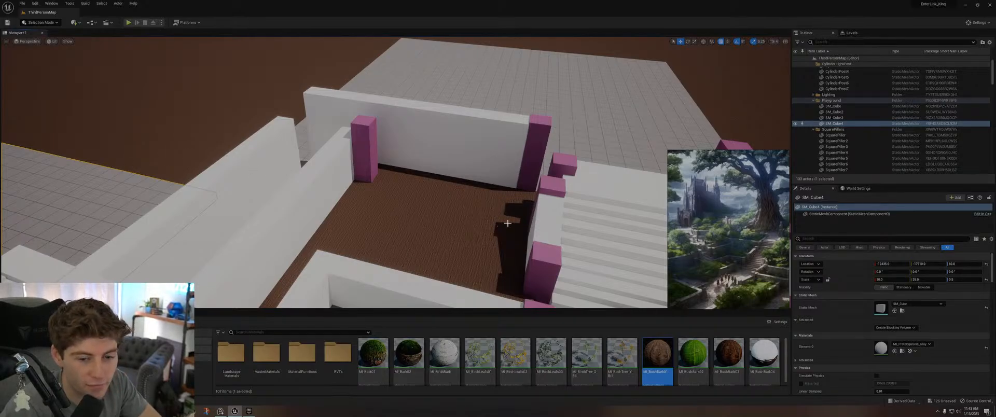
{"action": "mouse_move", "coordinate": [430, 221]}
{"action": "right_mouse_down"}
{"action": "mouse_move", "coordinate": [404, 236]}
{"action": "mouse_move", "coordinate": [429, 221]}
{"action": "right_mouse_up"}
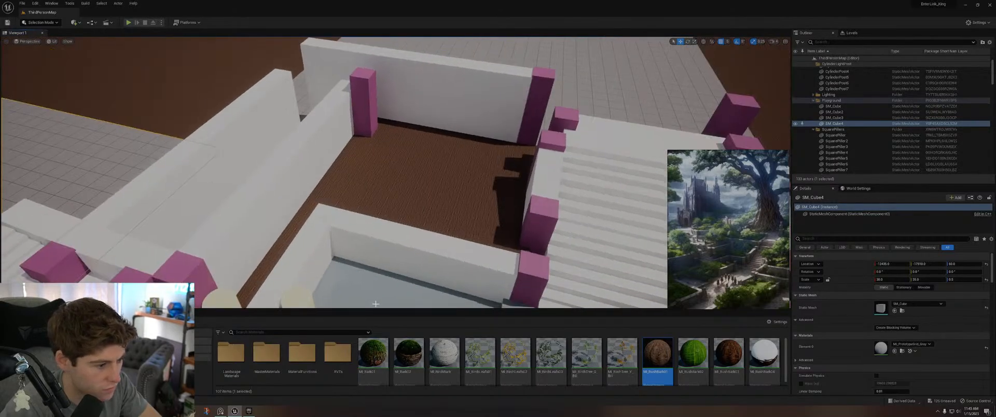
Step: Switch to Landscape mode and sculpt the terrain higher across the large walled bed beside the staircase
{"action": "left_click", "coordinate": [40, 22]}
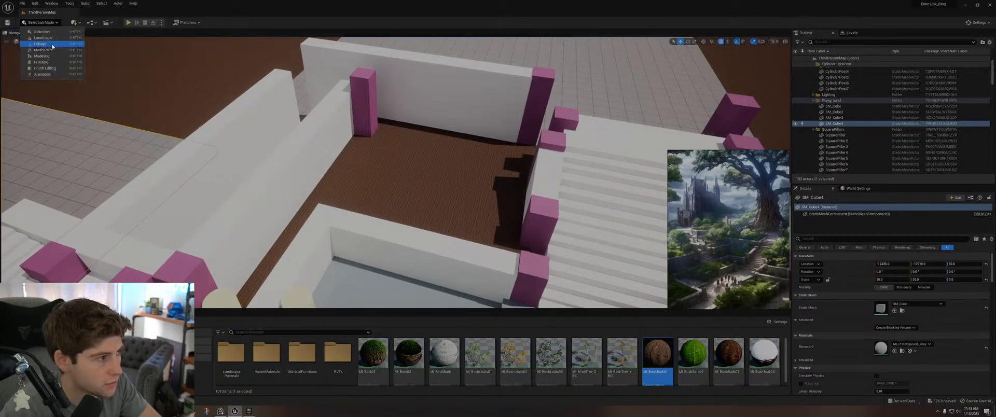
{"action": "left_click", "coordinate": [44, 38]}
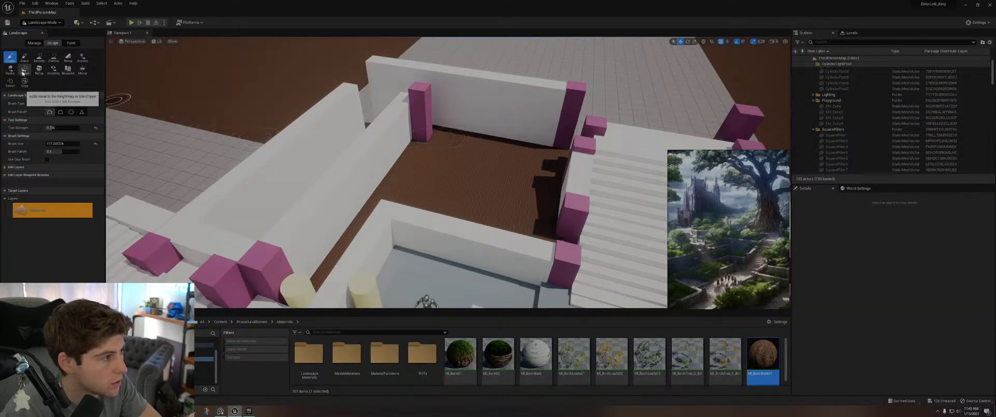
{"action": "right_click_drag", "start_coordinate": [475, 133], "coordinate": [472, 89]}
{"action": "key", "text": "w"}
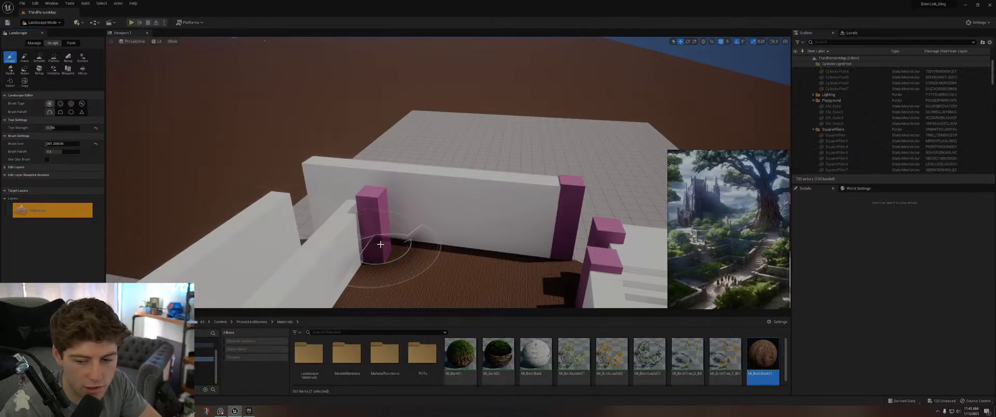
{"action": "mouse_move", "coordinate": [419, 244]}
{"action": "right_mouse_down"}
{"action": "mouse_move", "coordinate": [402, 226]}
{"action": "mouse_move", "coordinate": [407, 306]}
{"action": "right_mouse_up"}
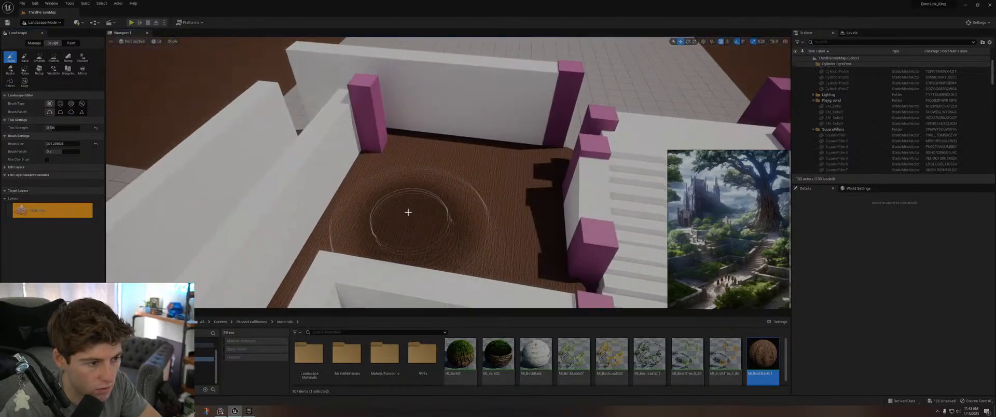
{"action": "left_click_drag", "start_coordinate": [378, 136], "coordinate": [407, 141]}
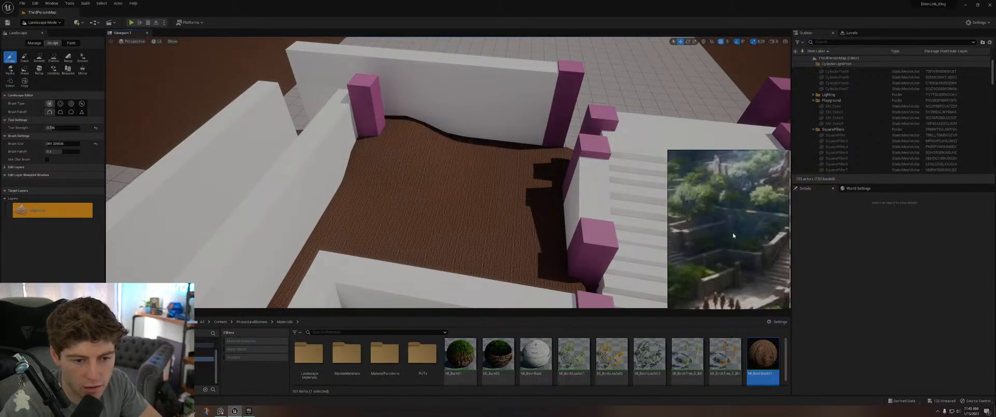
{"action": "mouse_move", "coordinate": [412, 149]}
{"action": "left_mouse_down"}
{"action": "mouse_move", "coordinate": [392, 134]}
{"action": "mouse_move", "coordinate": [435, 130]}
{"action": "mouse_move", "coordinate": [464, 150]}
{"action": "mouse_move", "coordinate": [491, 138]}
{"action": "mouse_move", "coordinate": [542, 166]}
{"action": "mouse_move", "coordinate": [533, 161]}
{"action": "mouse_move", "coordinate": [519, 187]}
{"action": "mouse_move", "coordinate": [426, 141]}
{"action": "mouse_move", "coordinate": [356, 172]}
{"action": "mouse_move", "coordinate": [344, 211]}
{"action": "mouse_move", "coordinate": [474, 195]}
{"action": "mouse_move", "coordinate": [527, 218]}
{"action": "mouse_move", "coordinate": [514, 262]}
{"action": "mouse_move", "coordinate": [537, 264]}
{"action": "mouse_move", "coordinate": [544, 199]}
{"action": "left_mouse_up"}
{"action": "mouse_move", "coordinate": [545, 203]}
{"action": "right_mouse_down"}
{"action": "mouse_move", "coordinate": [512, 192]}
{"action": "mouse_move", "coordinate": [415, 200]}
{"action": "right_mouse_up"}
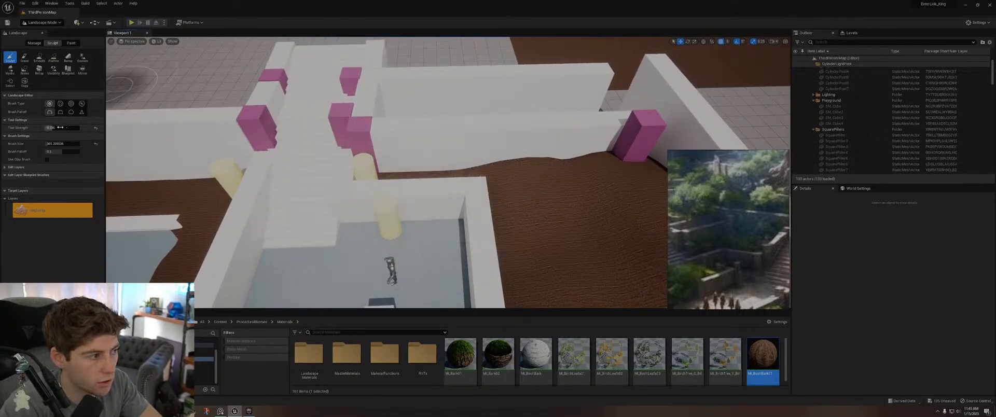
Step: Reduce the brush size and raise the terrain in the narrow strip beside the yellow pillar, between the planter and the long wall
{"action": "left_click_drag", "start_coordinate": [52, 145], "coordinate": [47, 144]}
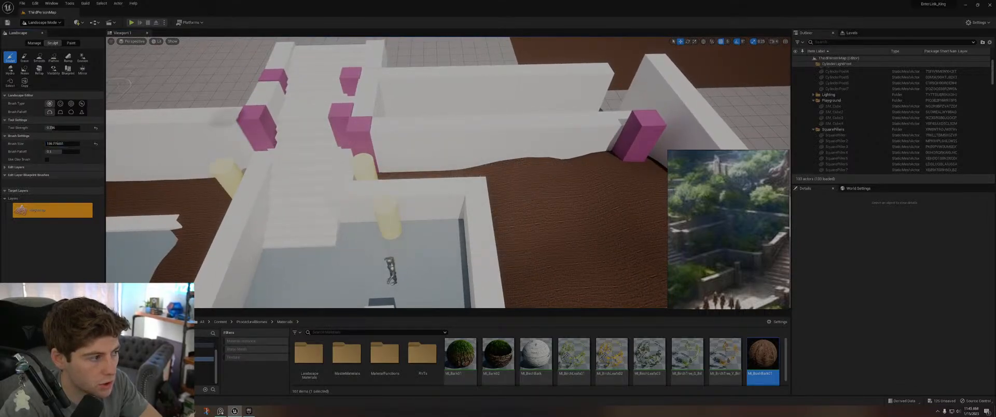
{"action": "mouse_move", "coordinate": [288, 199]}
{"action": "right_mouse_down"}
{"action": "mouse_move", "coordinate": [265, 179]}
{"action": "mouse_move", "coordinate": [208, 223]}
{"action": "mouse_move", "coordinate": [220, 226]}
{"action": "right_mouse_up"}
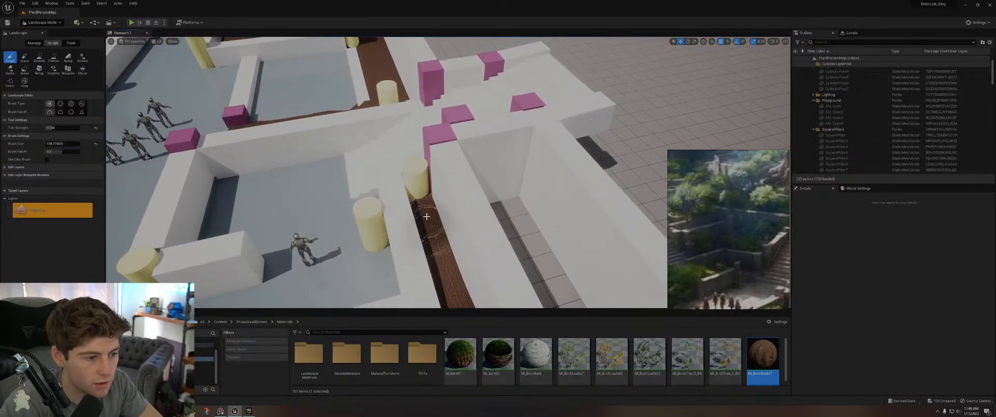
{"action": "mouse_move", "coordinate": [418, 199]}
{"action": "right_mouse_down"}
{"action": "mouse_move", "coordinate": [530, 199]}
{"action": "mouse_move", "coordinate": [525, 233]}
{"action": "right_mouse_up"}
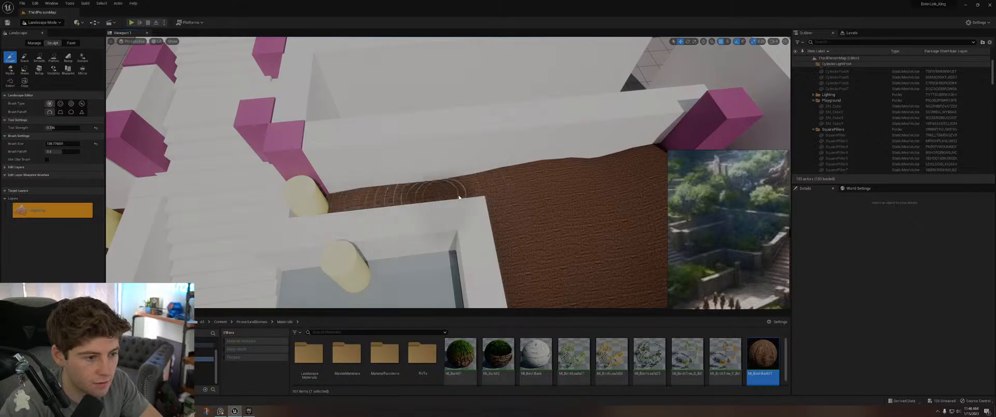
{"action": "mouse_move", "coordinate": [459, 198]}
{"action": "right_mouse_down"}
{"action": "mouse_move", "coordinate": [524, 200]}
{"action": "mouse_move", "coordinate": [405, 212]}
{"action": "mouse_move", "coordinate": [480, 198]}
{"action": "right_mouse_up"}
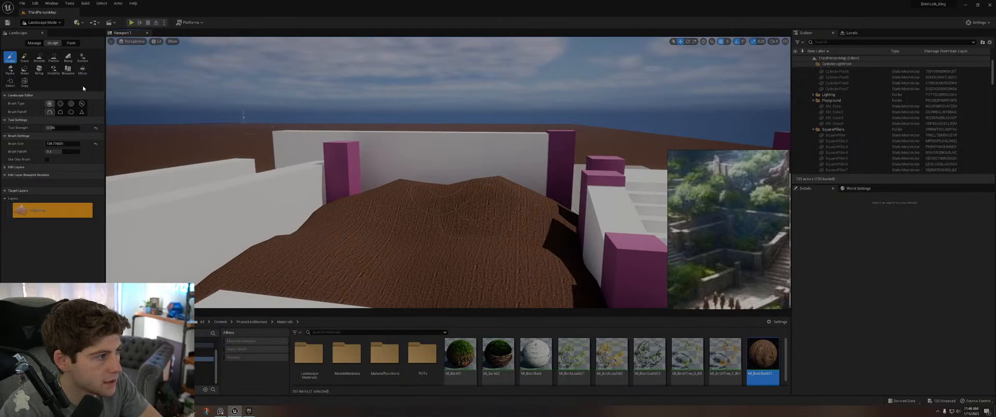
Step: Using Erase with a lower strength and a larger brush, level the mounded soil along the back wall of the large bed
{"action": "left_click", "coordinate": [27, 57]}
{"action": "left_click_drag", "start_coordinate": [501, 200], "coordinate": [543, 205]}
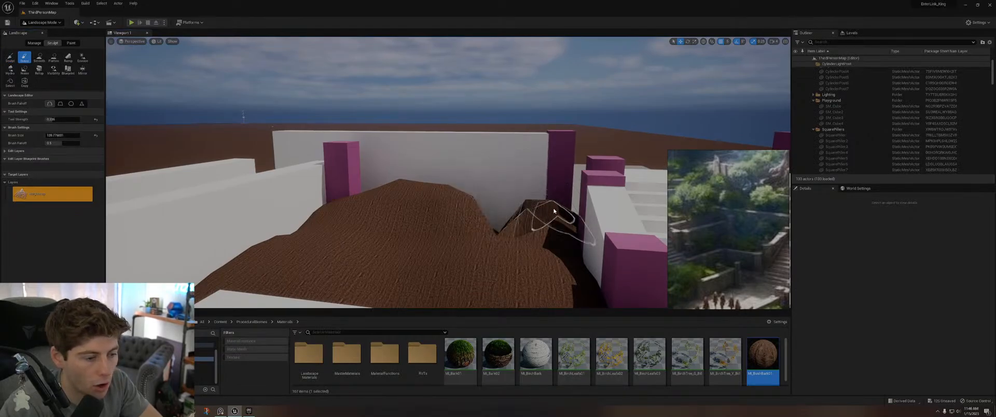
{"action": "key", "text": "ctrl+z"}
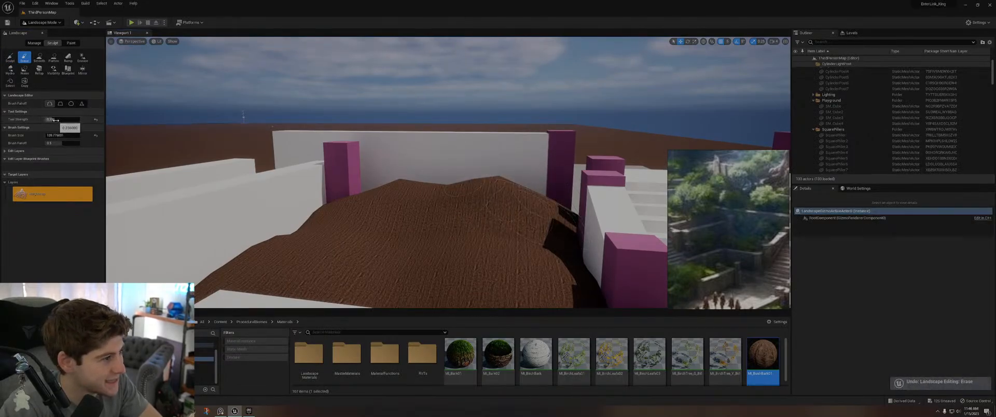
{"action": "left_click_drag", "start_coordinate": [55, 120], "coordinate": [50, 120]}
{"action": "mouse_move", "coordinate": [500, 200]}
{"action": "left_mouse_down"}
{"action": "mouse_move", "coordinate": [503, 189]}
{"action": "mouse_move", "coordinate": [535, 193]}
{"action": "left_mouse_up"}
{"action": "mouse_move", "coordinate": [535, 194]}
{"action": "right_mouse_down"}
{"action": "mouse_move", "coordinate": [535, 156]}
{"action": "mouse_move", "coordinate": [535, 208]}
{"action": "mouse_move", "coordinate": [519, 203]}
{"action": "mouse_move", "coordinate": [519, 177]}
{"action": "mouse_move", "coordinate": [534, 189]}
{"action": "right_mouse_up"}
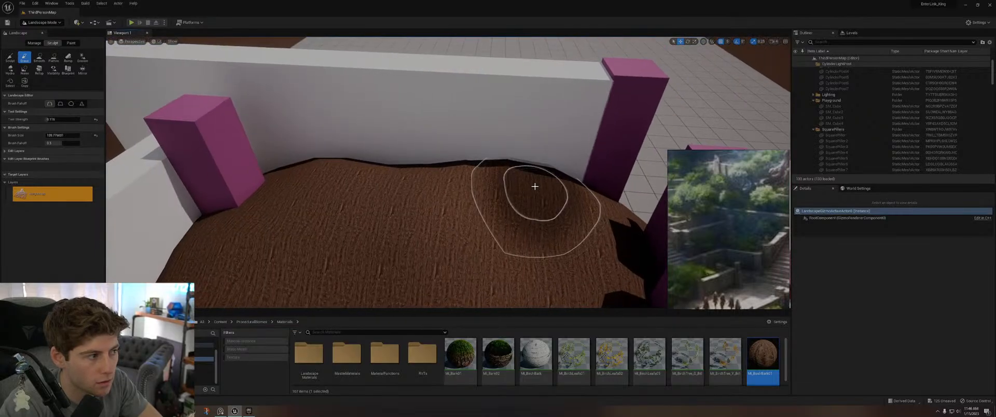
{"action": "key", "text": "ctrl+z"}
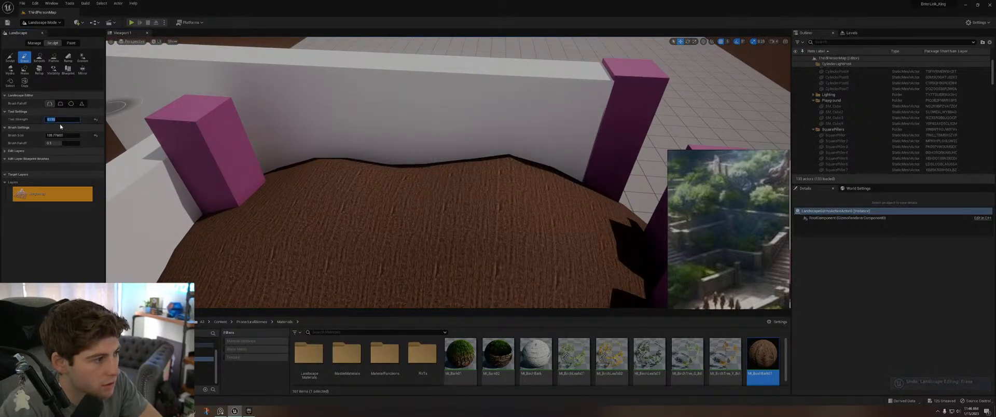
{"action": "left_click_drag", "start_coordinate": [67, 135], "coordinate": [78, 135]}
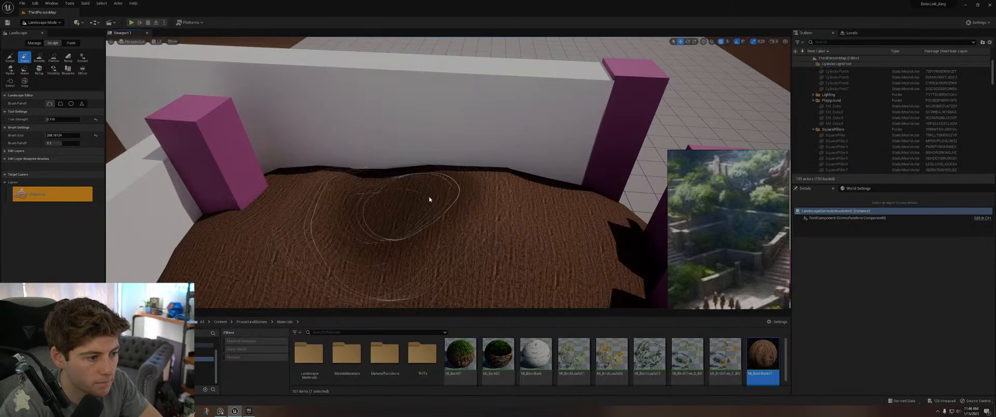
{"action": "mouse_move", "coordinate": [548, 221]}
{"action": "right_mouse_down"}
{"action": "mouse_move", "coordinate": [420, 176]}
{"action": "mouse_move", "coordinate": [403, 156]}
{"action": "mouse_move", "coordinate": [342, 148]}
{"action": "mouse_move", "coordinate": [413, 154]}
{"action": "right_mouse_up"}
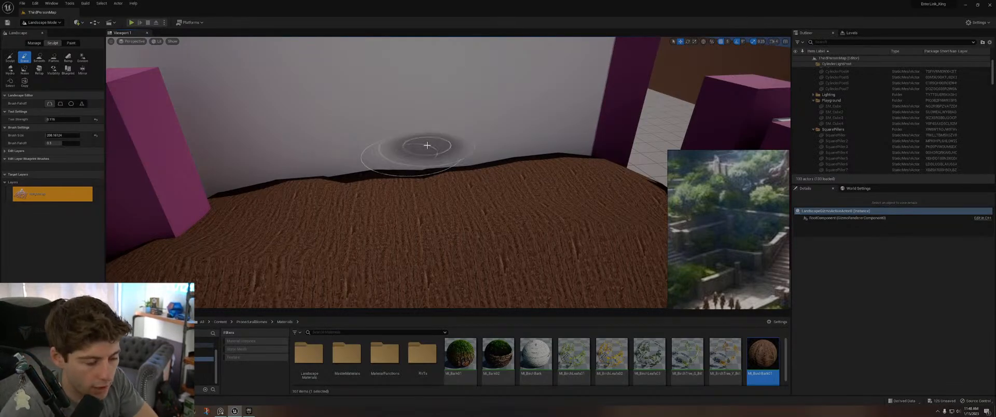
Step: Shrink the Erase brush and remove the terrain poking through the planter wall onto the walkway near the staircase's magenta pillar
{"action": "key", "text": "s"}
{"action": "mouse_move", "coordinate": [438, 156]}
{"action": "right_mouse_down"}
{"action": "mouse_move", "coordinate": [463, 161]}
{"action": "mouse_move", "coordinate": [470, 151]}
{"action": "mouse_move", "coordinate": [441, 164]}
{"action": "mouse_move", "coordinate": [464, 203]}
{"action": "right_mouse_up"}
{"action": "key", "text": "s"}
{"action": "key", "text": "s"}
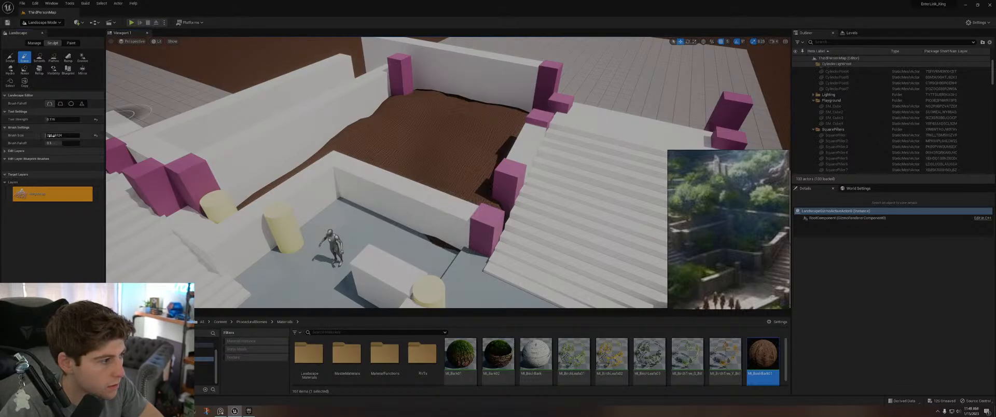
{"action": "left_click_drag", "start_coordinate": [52, 135], "coordinate": [46, 136]}
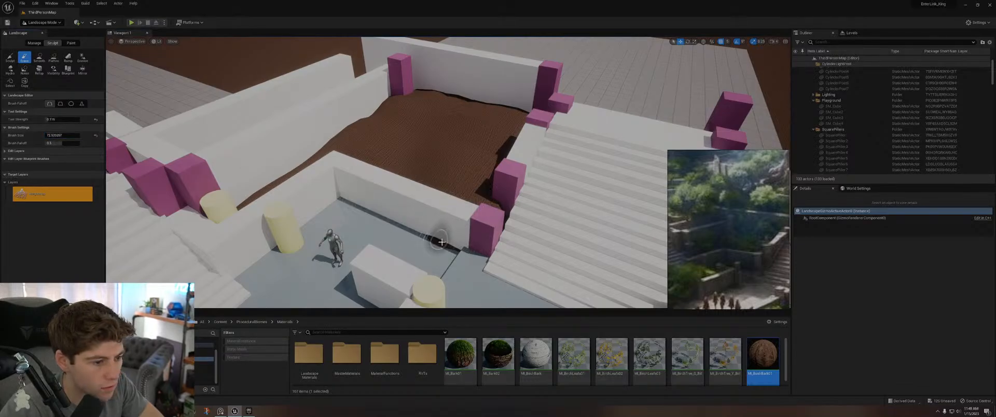
{"action": "mouse_move", "coordinate": [445, 243]}
{"action": "right_mouse_down"}
{"action": "mouse_move", "coordinate": [462, 242]}
{"action": "mouse_move", "coordinate": [384, 247]}
{"action": "mouse_move", "coordinate": [381, 239]}
{"action": "mouse_move", "coordinate": [493, 244]}
{"action": "mouse_move", "coordinate": [431, 240]}
{"action": "mouse_move", "coordinate": [483, 241]}
{"action": "mouse_move", "coordinate": [452, 240]}
{"action": "mouse_move", "coordinate": [403, 191]}
{"action": "mouse_move", "coordinate": [412, 252]}
{"action": "right_mouse_up"}
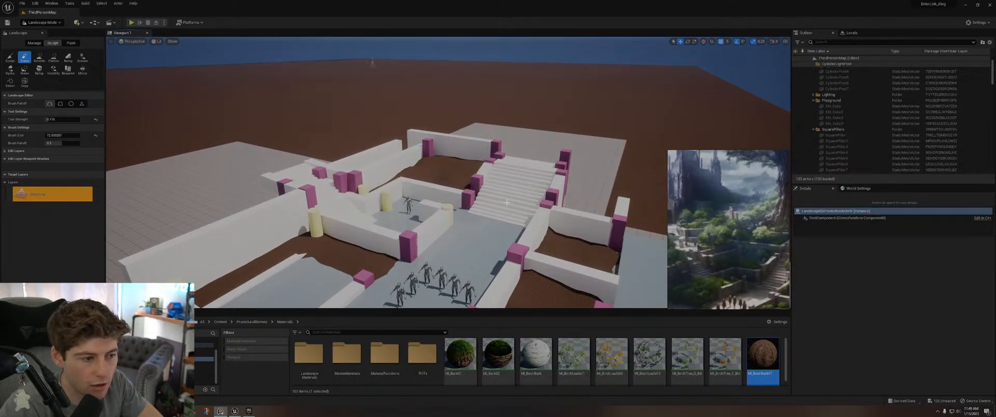
Step: Sculpt the terrain up inside the long narrow trough between the two parallel outer walls
{"action": "right_click_drag", "start_coordinate": [715, 257], "coordinate": [715, 205]}
{"action": "mouse_move", "coordinate": [448, 172]}
{"action": "right_mouse_down"}
{"action": "mouse_move", "coordinate": [451, 220]}
{"action": "mouse_move", "coordinate": [514, 290]}
{"action": "mouse_move", "coordinate": [248, 132]}
{"action": "right_mouse_up"}
{"action": "left_click", "coordinate": [10, 58]}
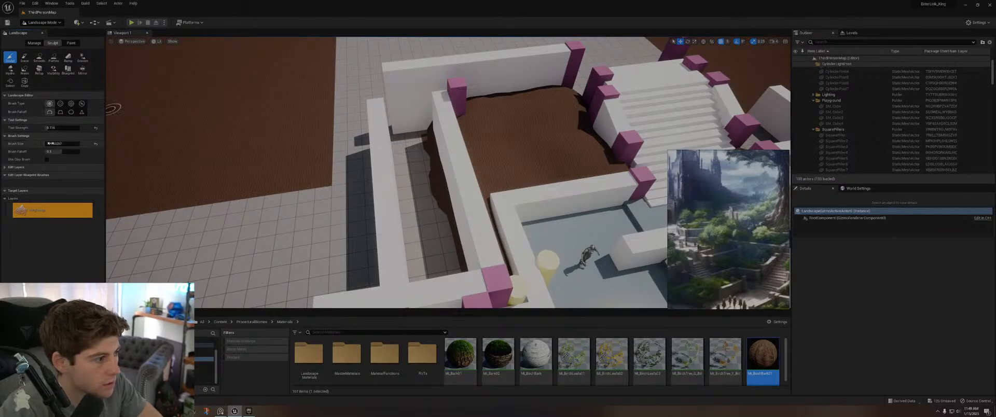
{"action": "mouse_move", "coordinate": [395, 151]}
{"action": "left_mouse_down"}
{"action": "mouse_move", "coordinate": [425, 287]}
{"action": "mouse_move", "coordinate": [413, 137]}
{"action": "mouse_move", "coordinate": [439, 250]}
{"action": "mouse_move", "coordinate": [414, 216]}
{"action": "mouse_move", "coordinate": [413, 171]}
{"action": "mouse_move", "coordinate": [429, 267]}
{"action": "mouse_move", "coordinate": [435, 201]}
{"action": "mouse_move", "coordinate": [423, 134]}
{"action": "mouse_move", "coordinate": [451, 244]}
{"action": "mouse_move", "coordinate": [429, 119]}
{"action": "mouse_move", "coordinate": [415, 150]}
{"action": "mouse_move", "coordinate": [422, 166]}
{"action": "mouse_move", "coordinate": [442, 165]}
{"action": "left_mouse_up"}
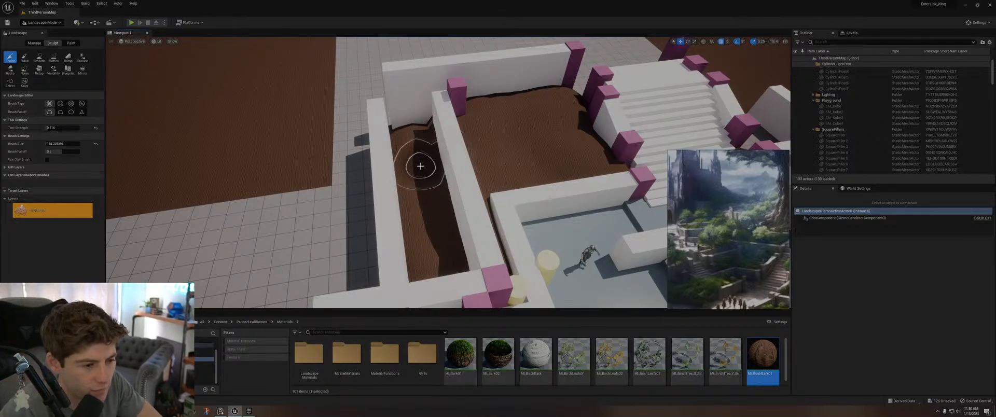
{"action": "mouse_move", "coordinate": [432, 167]}
{"action": "right_mouse_down"}
{"action": "mouse_move", "coordinate": [435, 155]}
{"action": "mouse_move", "coordinate": [317, 125]}
{"action": "mouse_move", "coordinate": [416, 182]}
{"action": "mouse_move", "coordinate": [403, 179]}
{"action": "mouse_move", "coordinate": [442, 164]}
{"action": "right_mouse_up"}
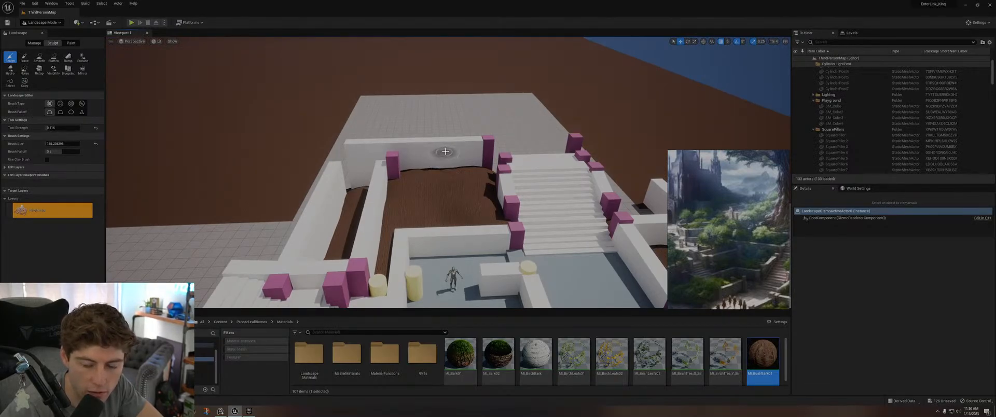
Step: Enlarge the Sculpt brush and raise a band of terrain through the grid floor along the outside of the long wall
{"action": "mouse_move", "coordinate": [446, 152]}
{"action": "right_mouse_down"}
{"action": "mouse_move", "coordinate": [572, 71]}
{"action": "mouse_move", "coordinate": [597, 124]}
{"action": "mouse_move", "coordinate": [702, 233]}
{"action": "right_mouse_up"}
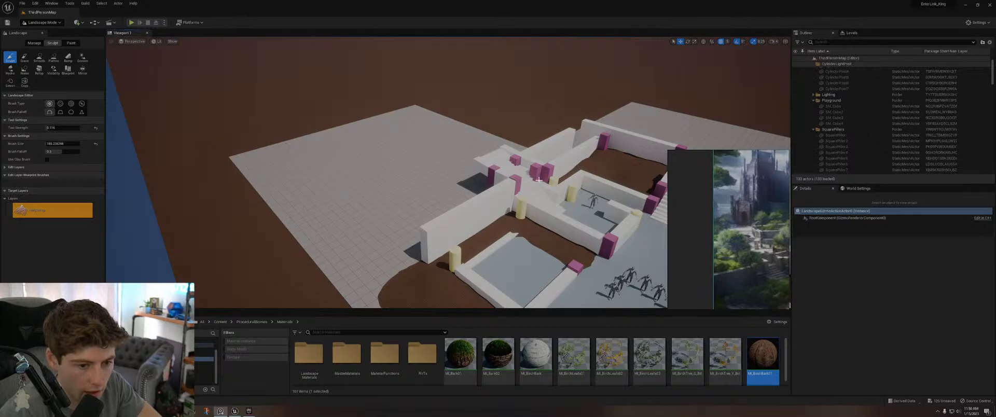
{"action": "mouse_move", "coordinate": [415, 171]}
{"action": "right_mouse_down"}
{"action": "mouse_move", "coordinate": [408, 137]}
{"action": "mouse_move", "coordinate": [490, 138]}
{"action": "mouse_move", "coordinate": [537, 193]}
{"action": "mouse_move", "coordinate": [525, 186]}
{"action": "right_mouse_up"}
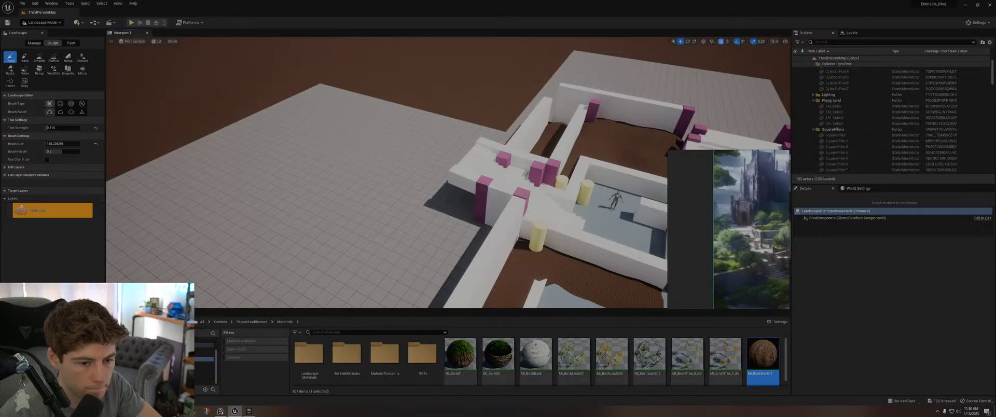
{"action": "middle_click_drag", "start_coordinate": [769, 240], "coordinate": [732, 241]}
{"action": "mouse_move", "coordinate": [307, 189]}
{"action": "right_mouse_down"}
{"action": "mouse_move", "coordinate": [312, 201]}
{"action": "mouse_move", "coordinate": [353, 203]}
{"action": "mouse_move", "coordinate": [316, 179]}
{"action": "right_mouse_up"}
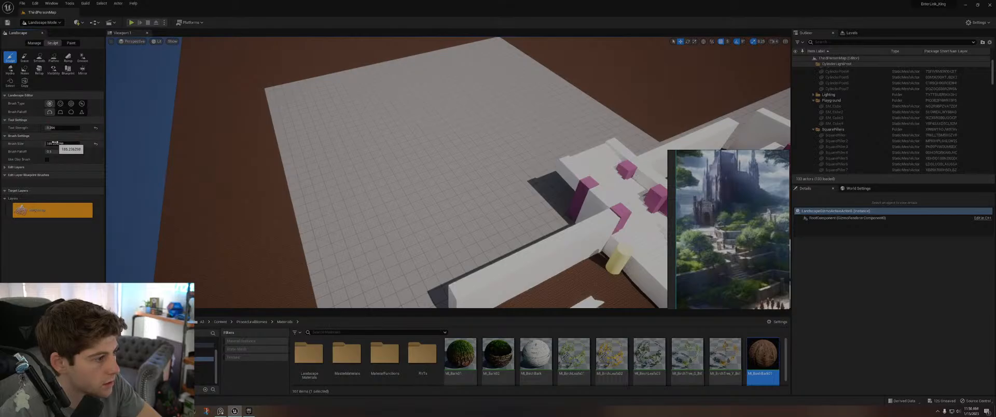
{"action": "left_click_drag", "start_coordinate": [48, 144], "coordinate": [49, 144]}
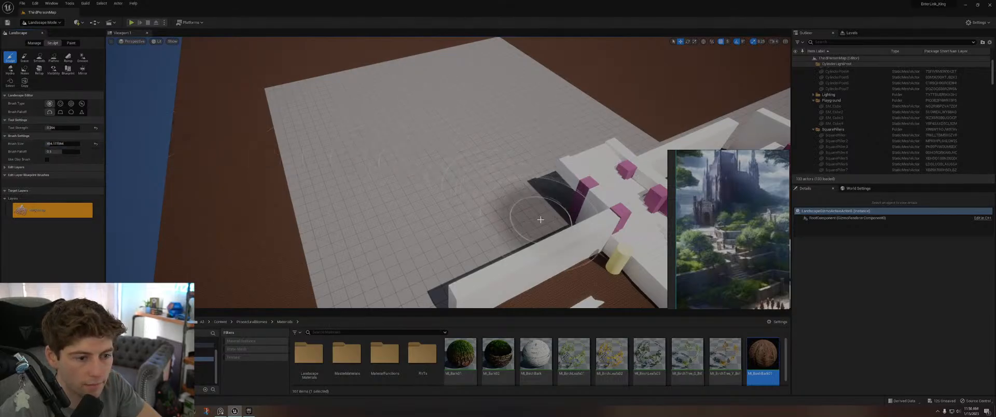
{"action": "mouse_move", "coordinate": [537, 219]}
{"action": "left_mouse_down"}
{"action": "mouse_move", "coordinate": [507, 218]}
{"action": "mouse_move", "coordinate": [375, 276]}
{"action": "left_mouse_up"}
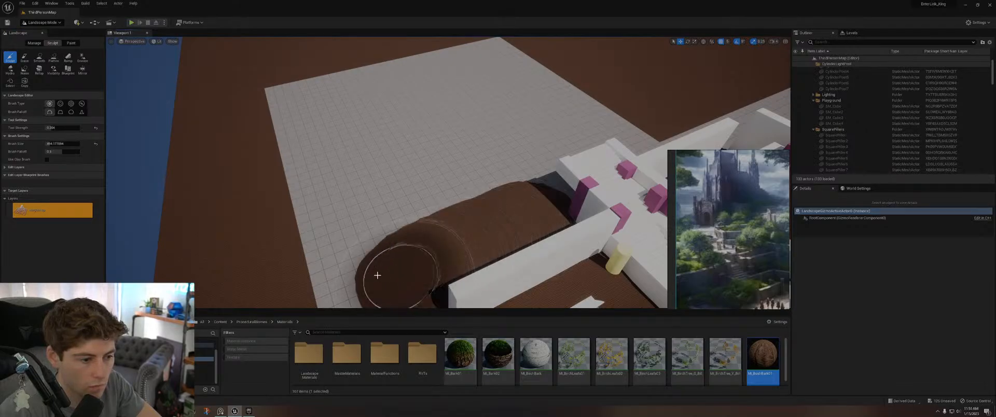
Step: Widen the raised terrain outward over the grid floor to the floor's outer edge
{"action": "mouse_move", "coordinate": [376, 276]}
{"action": "right_mouse_down"}
{"action": "mouse_move", "coordinate": [495, 257]}
{"action": "mouse_move", "coordinate": [499, 275]}
{"action": "mouse_move", "coordinate": [376, 276]}
{"action": "right_mouse_up"}
{"action": "right_click_drag", "start_coordinate": [462, 235], "coordinate": [474, 216]}
{"action": "mouse_move", "coordinate": [474, 216]}
{"action": "left_mouse_down"}
{"action": "mouse_move", "coordinate": [349, 224]}
{"action": "mouse_move", "coordinate": [334, 235]}
{"action": "mouse_move", "coordinate": [356, 238]}
{"action": "left_mouse_up"}
{"action": "mouse_move", "coordinate": [356, 238]}
{"action": "right_mouse_down"}
{"action": "mouse_move", "coordinate": [374, 234]}
{"action": "mouse_move", "coordinate": [351, 227]}
{"action": "right_mouse_up"}
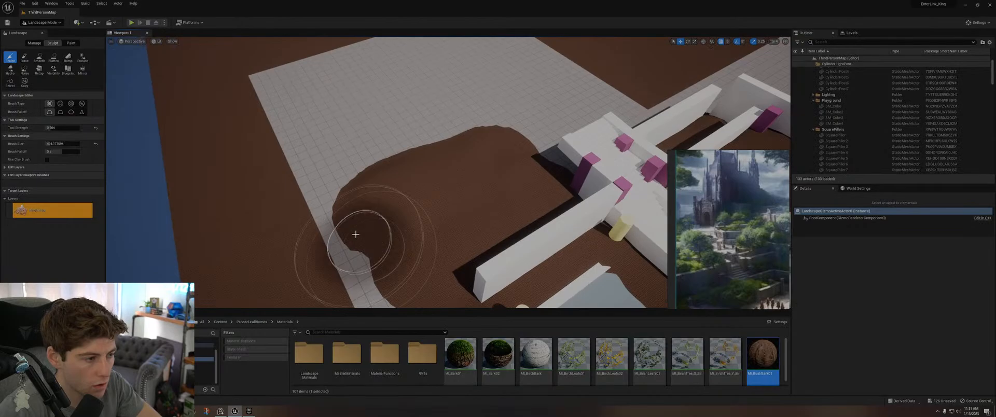
Step: Switch to Selection mode and raise the large grid floor slab behind the outer walls vertically
{"action": "left_click", "coordinate": [36, 24]}
{"action": "left_click", "coordinate": [44, 31]}
{"action": "left_click", "coordinate": [256, 188]}
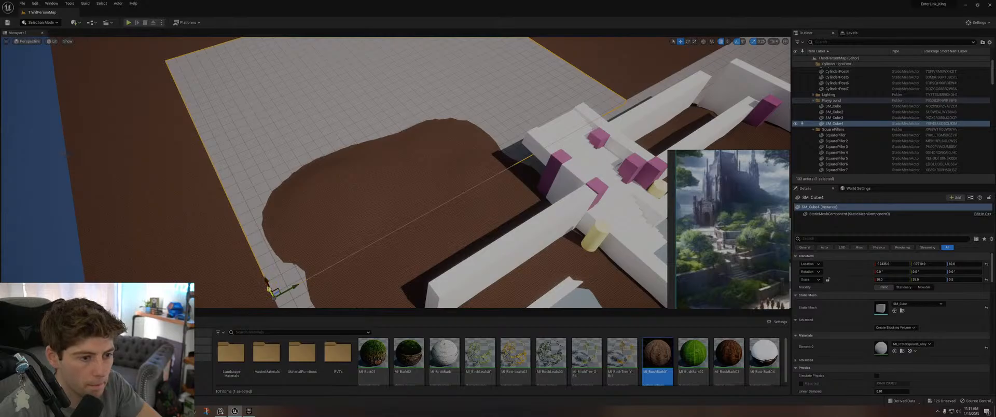
{"action": "left_click_drag", "start_coordinate": [271, 287], "coordinate": [279, 262]}
{"action": "scroll", "coordinate": [347, 206], "scroll_direction": "down", "scroll_amount": 8}
{"action": "right_click_drag", "start_coordinate": [347, 206], "coordinate": [496, 193]}
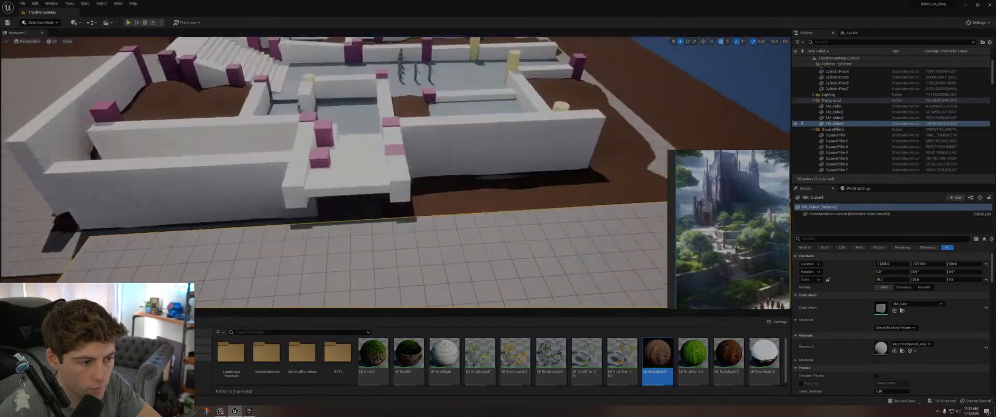
Step: Try to shift the raised grid floor slab beside the stair landing, and undo its recent moves
{"action": "right_click_drag", "start_coordinate": [396, 172], "coordinate": [449, 122]}
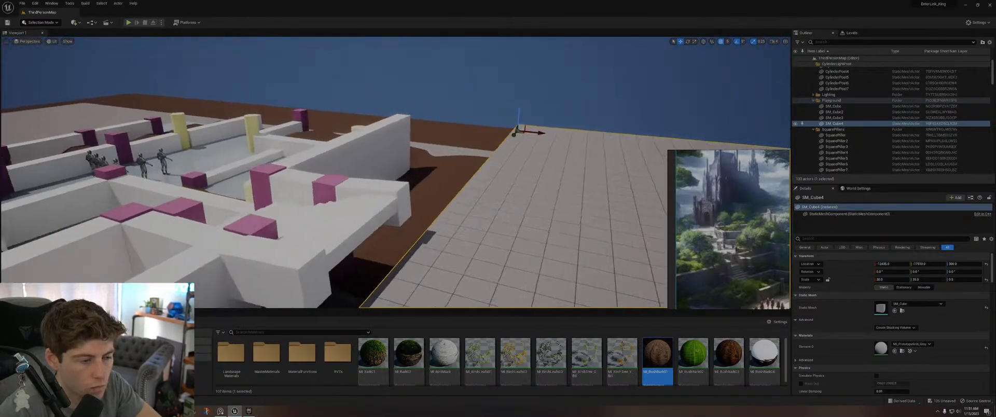
{"action": "key", "text": "a"}
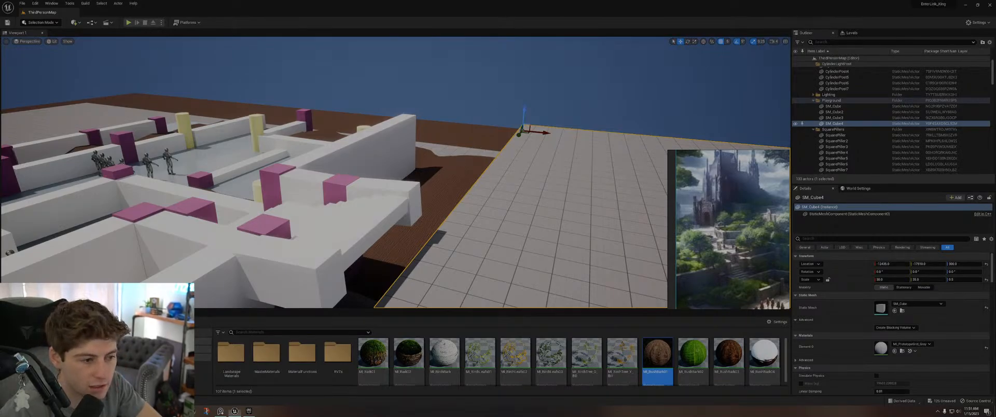
{"action": "right_click_drag", "start_coordinate": [470, 90], "coordinate": [501, 103]}
{"action": "left_click_drag", "start_coordinate": [442, 81], "coordinate": [447, 75]}
{"action": "right_click_drag", "start_coordinate": [447, 78], "coordinate": [477, 83]}
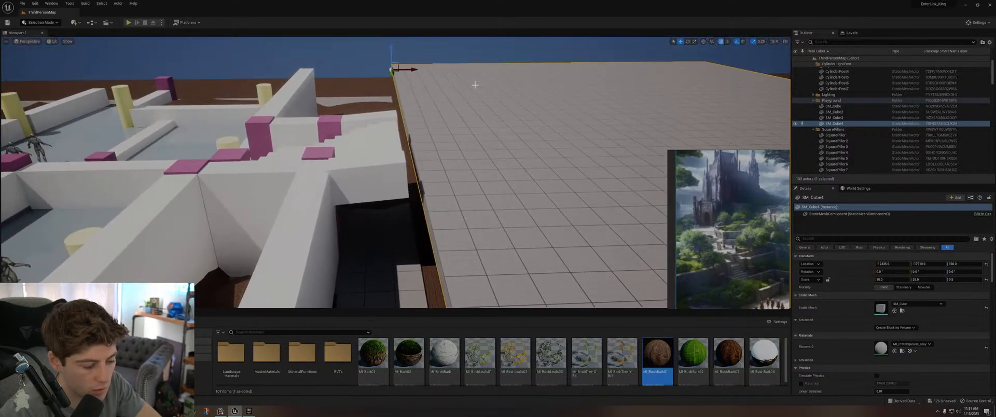
{"action": "key", "text": "ctrl+z"}
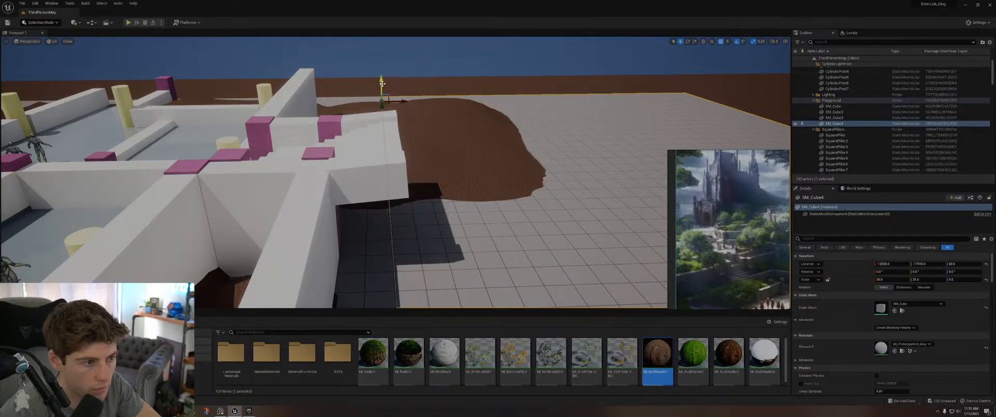
Step: Raise the large grid floor slab vertically until its surface is level with the top of the stair landing
{"action": "left_click_drag", "start_coordinate": [382, 84], "coordinate": [398, 39]}
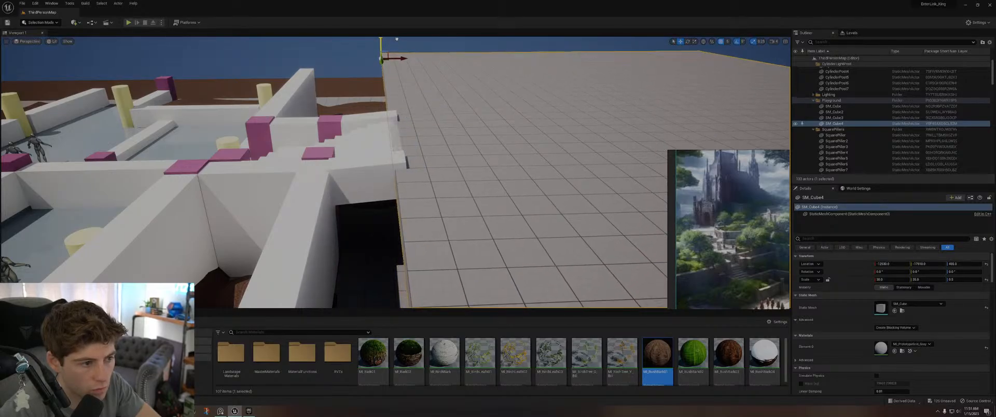
{"action": "left_click_drag", "start_coordinate": [397, 39], "coordinate": [397, 40]}
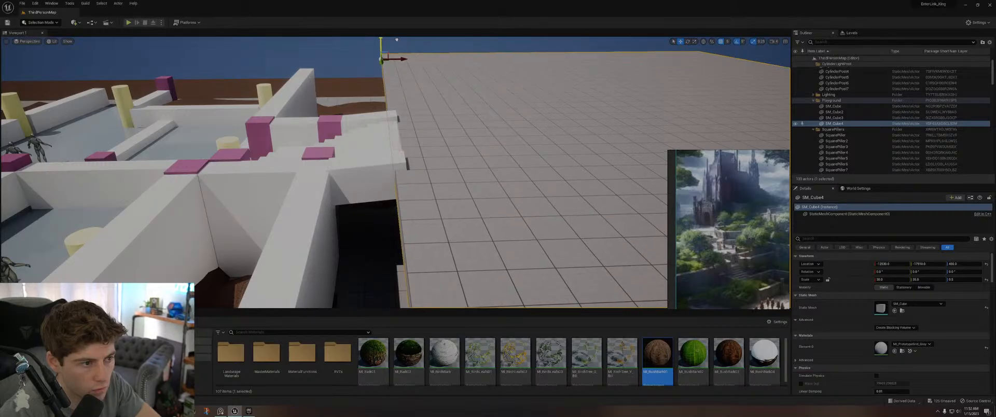
{"action": "right_click_drag", "start_coordinate": [397, 41], "coordinate": [433, 51]}
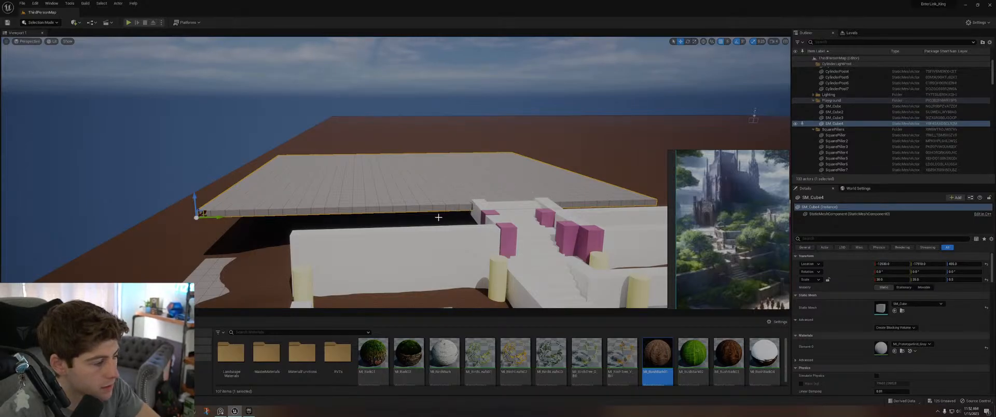
Step: Select the grid floor slab behind the wide staircase and compare the terraces, stairs and courtyard with the reference image
{"action": "right_click_drag", "start_coordinate": [439, 217], "coordinate": [613, 273]}
{"action": "left_click", "coordinate": [335, 211]}
{"action": "right_click_drag", "start_coordinate": [335, 211], "coordinate": [364, 222]}
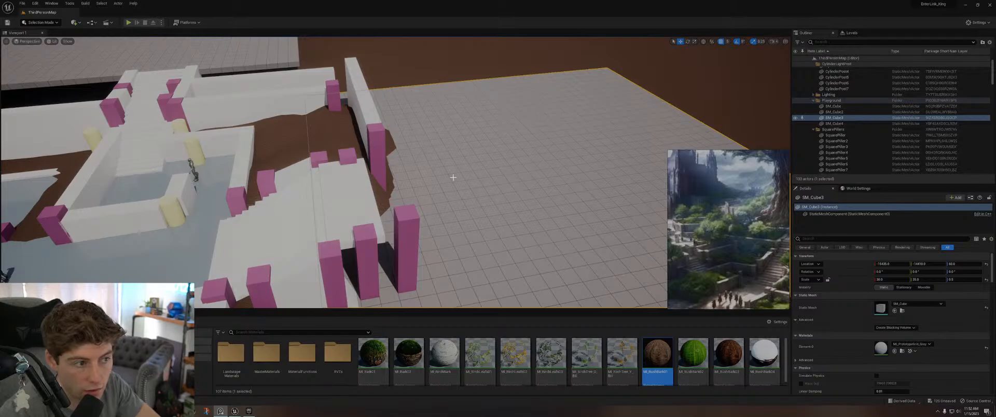
{"action": "right_click_drag", "start_coordinate": [453, 178], "coordinate": [434, 139]}
{"action": "middle_click_drag", "start_coordinate": [749, 247], "coordinate": [734, 248]}
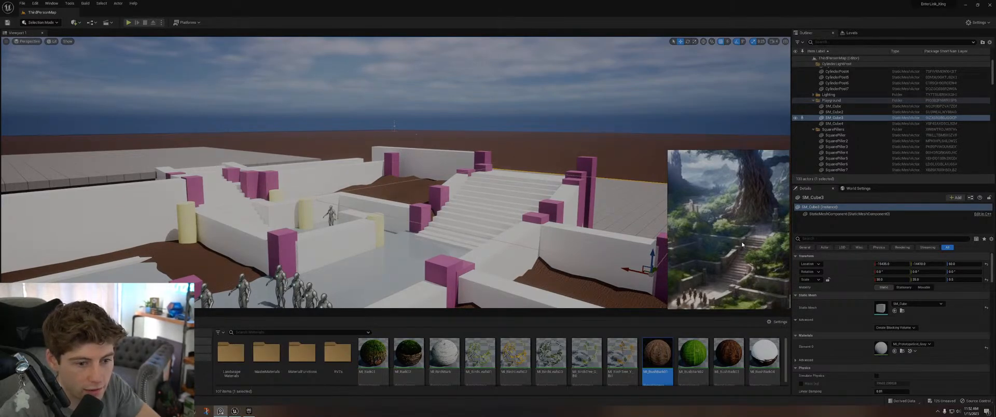
{"action": "key", "text": "w"}
{"action": "right_click_drag", "start_coordinate": [391, 157], "coordinate": [469, 192]}
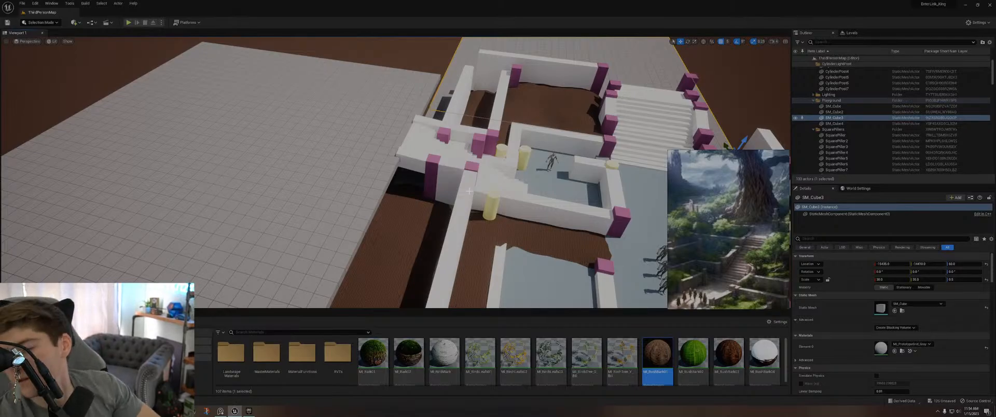
{"action": "right_click_drag", "start_coordinate": [251, 149], "coordinate": [242, 104]}
{"action": "key", "text": "w"}
{"action": "key", "text": "a"}
{"action": "key", "text": "s"}
{"action": "middle_click_drag", "start_coordinate": [707, 225], "coordinate": [732, 237]}
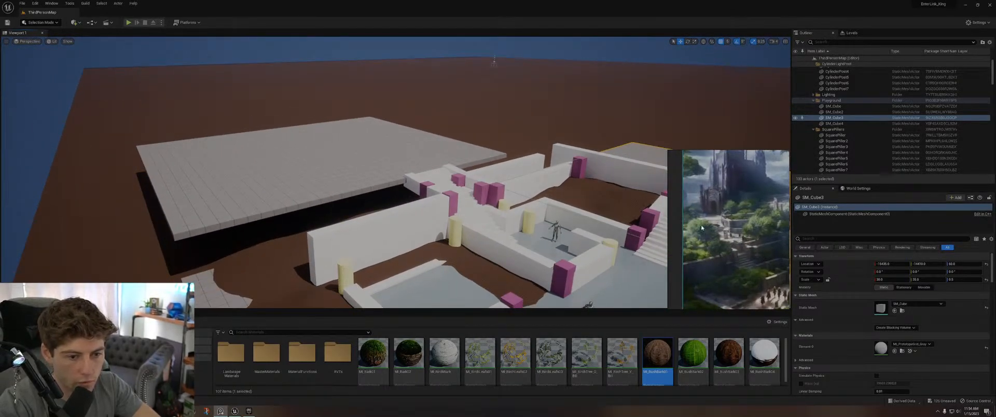
{"action": "right_click_drag", "start_coordinate": [585, 203], "coordinate": [665, 246]}
{"action": "key", "text": "a"}
{"action": "key", "text": "w"}
{"action": "key", "text": "d"}
{"action": "middle_click_drag", "start_coordinate": [729, 238], "coordinate": [693, 220]}
{"action": "key", "text": "d"}
{"action": "mouse_move", "coordinate": [586, 215]}
{"action": "right_mouse_down"}
{"action": "mouse_move", "coordinate": [535, 177]}
{"action": "mouse_move", "coordinate": [576, 210]}
{"action": "right_mouse_up"}
{"action": "key", "text": "a"}
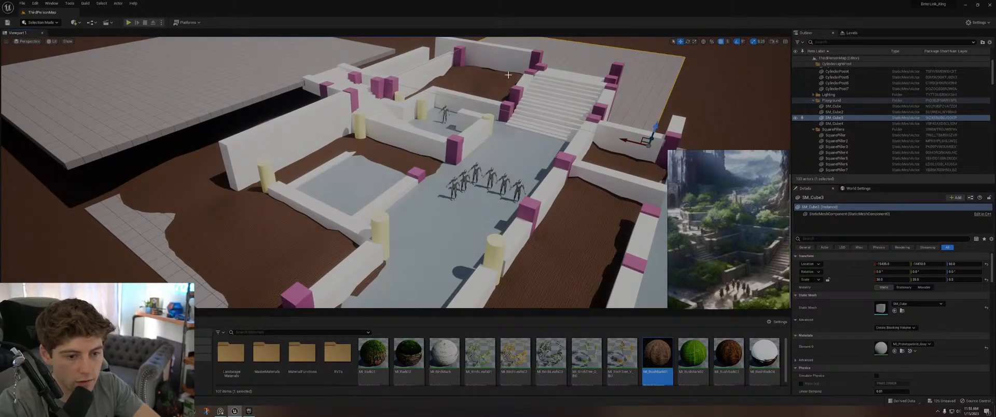
Step: Examine how the two large grid floor slabs adjoin the outer walls and stair landings, comparing them with the reference image
{"action": "right_click_drag", "start_coordinate": [509, 75], "coordinate": [607, 54]}
{"action": "key", "text": "w"}
{"action": "key", "text": "s"}
{"action": "key", "text": "d"}
{"action": "key", "text": "a"}
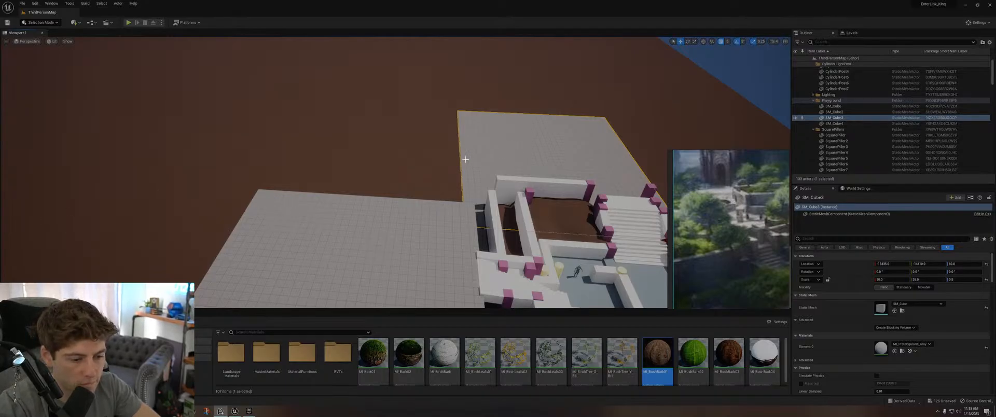
{"action": "right_click_drag", "start_coordinate": [499, 151], "coordinate": [600, 157]}
{"action": "key", "text": "w"}
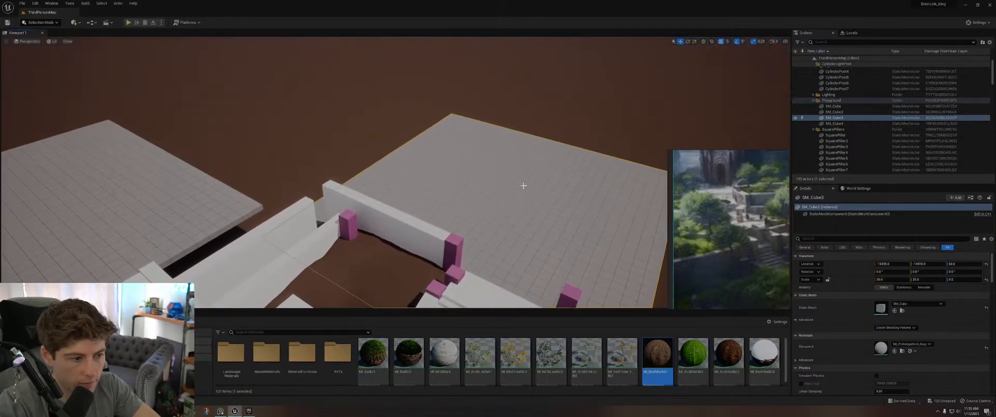
{"action": "right_click_drag", "start_coordinate": [525, 187], "coordinate": [725, 208]}
{"action": "key", "text": "w"}
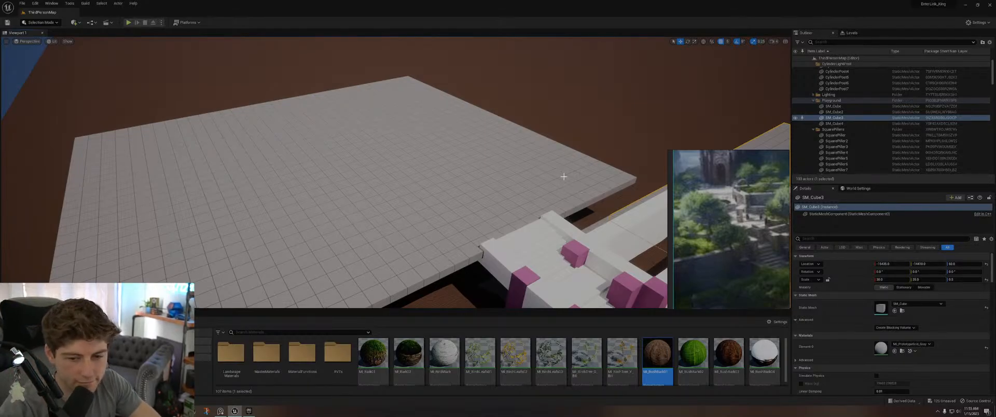
{"action": "mouse_move", "coordinate": [556, 169]}
{"action": "right_mouse_down"}
{"action": "mouse_move", "coordinate": [592, 181]}
{"action": "mouse_move", "coordinate": [564, 155]}
{"action": "right_mouse_up"}
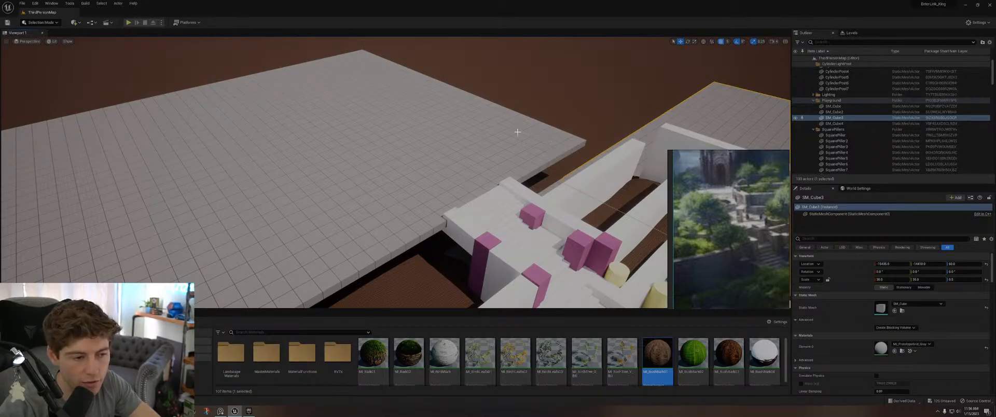
{"action": "middle_click_drag", "start_coordinate": [740, 192], "coordinate": [736, 207]}
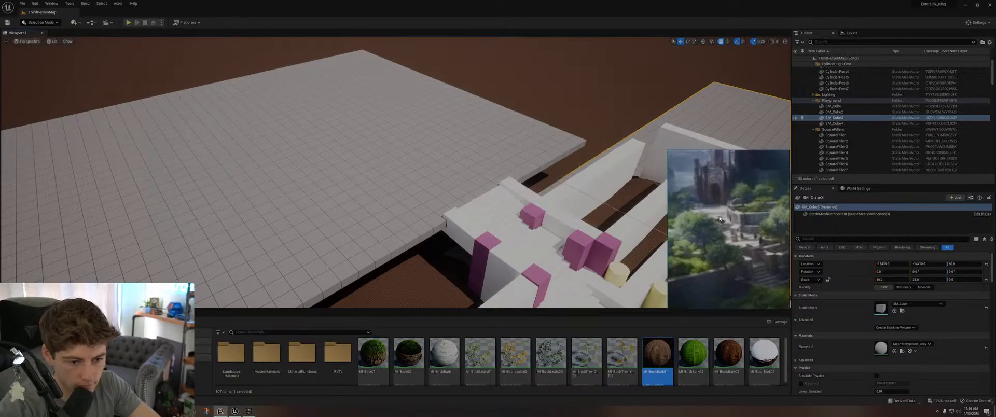
{"action": "mouse_move", "coordinate": [498, 107]}
{"action": "right_mouse_down"}
{"action": "mouse_move", "coordinate": [462, 110]}
{"action": "mouse_move", "coordinate": [405, 85]}
{"action": "mouse_move", "coordinate": [441, 93]}
{"action": "mouse_move", "coordinate": [410, 96]}
{"action": "mouse_move", "coordinate": [485, 100]}
{"action": "right_mouse_up"}
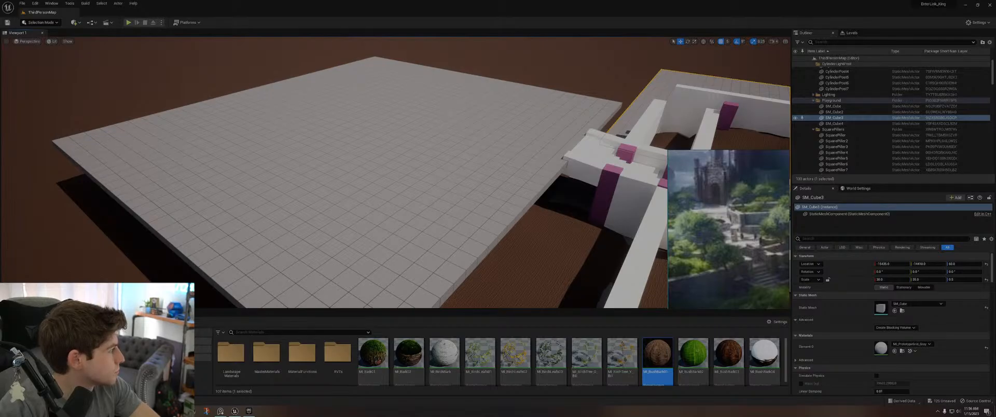
{"action": "mouse_move", "coordinate": [512, 148]}
{"action": "right_mouse_down"}
{"action": "mouse_move", "coordinate": [539, 150]}
{"action": "mouse_move", "coordinate": [507, 150]}
{"action": "right_mouse_up"}
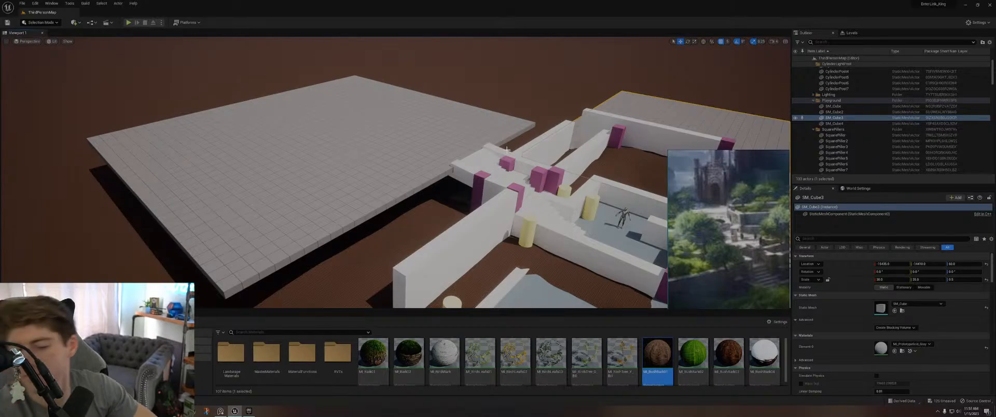
{"action": "key", "text": "a"}
{"action": "right_click_drag", "start_coordinate": [474, 113], "coordinate": [538, 112]}
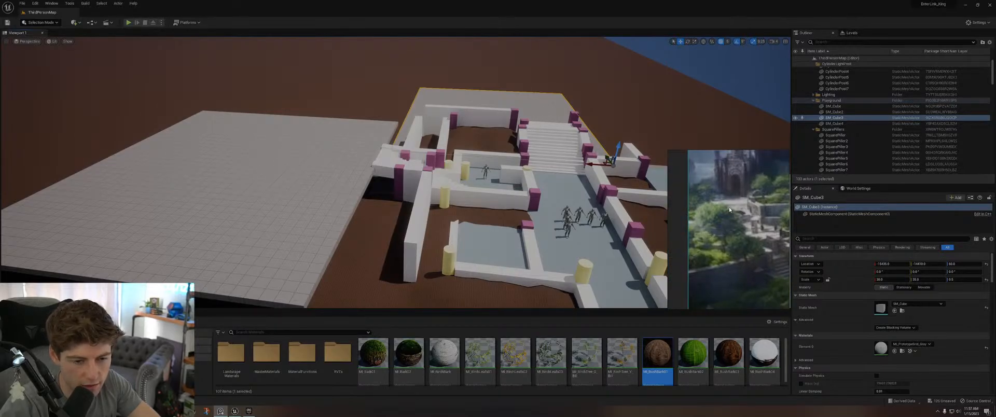
Step: Inspect the edge where the upper stair landing meets the raised grid floor slab
{"action": "right_click_drag", "start_coordinate": [545, 141], "coordinate": [288, 135]}
{"action": "key", "text": "d"}
{"action": "key", "text": "s"}
{"action": "key", "text": "d"}
{"action": "key", "text": "w"}
{"action": "key", "text": "a"}
{"action": "key", "text": "d"}
{"action": "key", "text": "w"}
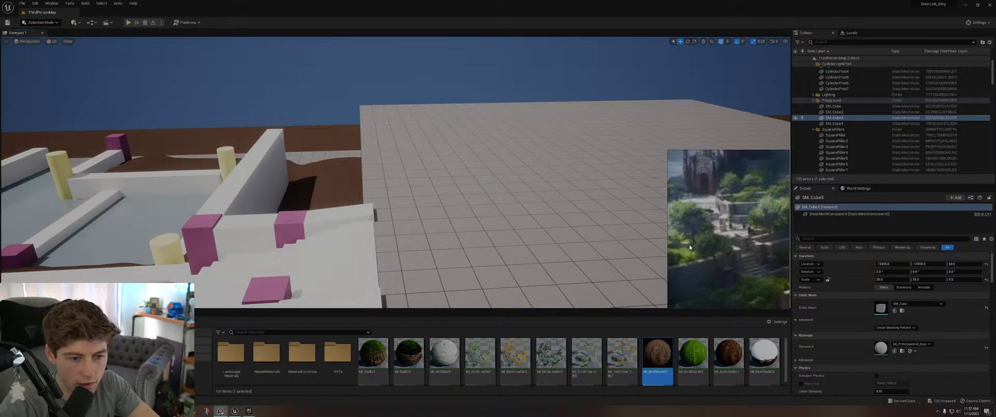
Step: Duplicate the long outer wall beside the upper stair landing and place the copy behind it, alongside the raised slab
{"action": "right_click_drag", "start_coordinate": [341, 189], "coordinate": [342, 212]}
{"action": "key", "text": "a"}
{"action": "left_click", "coordinate": [342, 212]}
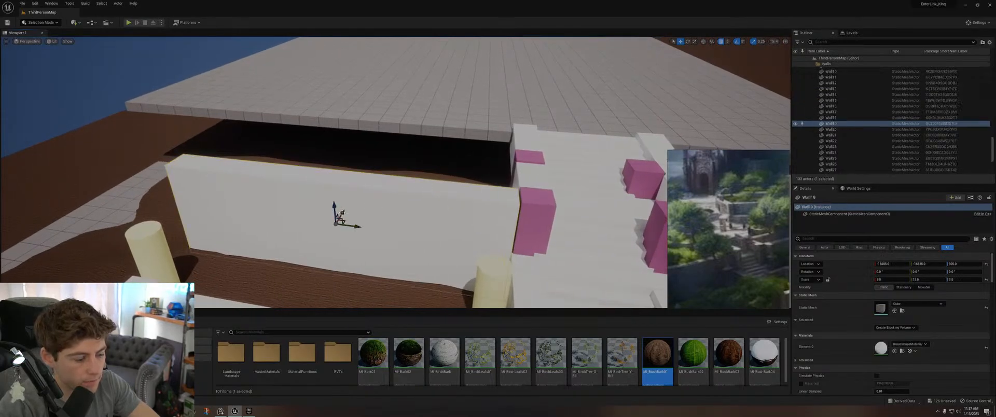
{"action": "left_click_drag", "start_coordinate": [342, 213], "coordinate": [371, 179], "text": "alt"}
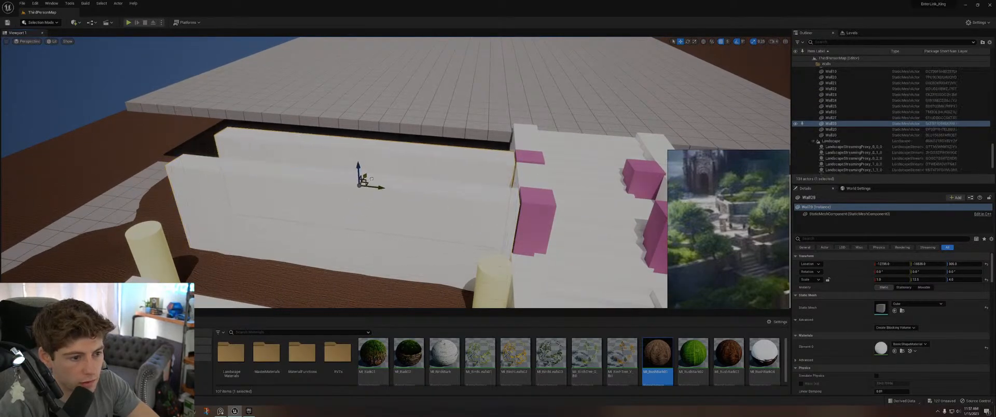
Step: Rotate the duplicated wall about its vertical axis so it angles outward toward the raised grid floor slab
{"action": "right_click_drag", "start_coordinate": [430, 119], "coordinate": [579, 145]}
{"action": "key", "text": "e"}
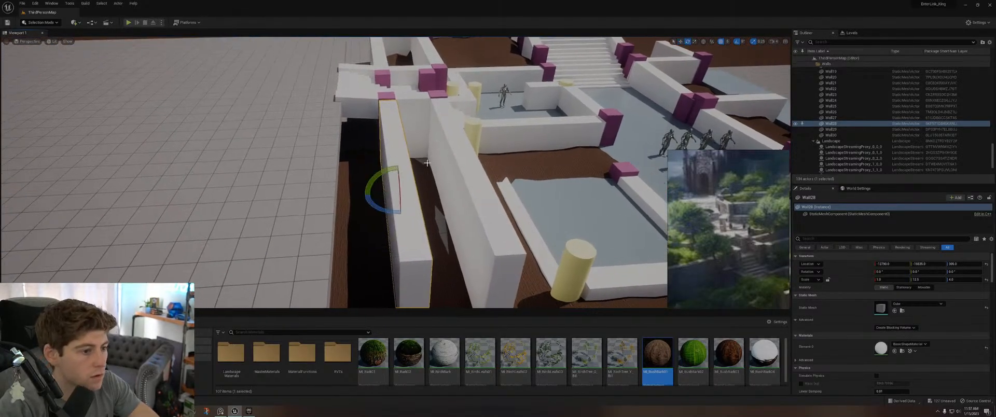
{"action": "left_click_drag", "start_coordinate": [381, 208], "coordinate": [366, 190]}
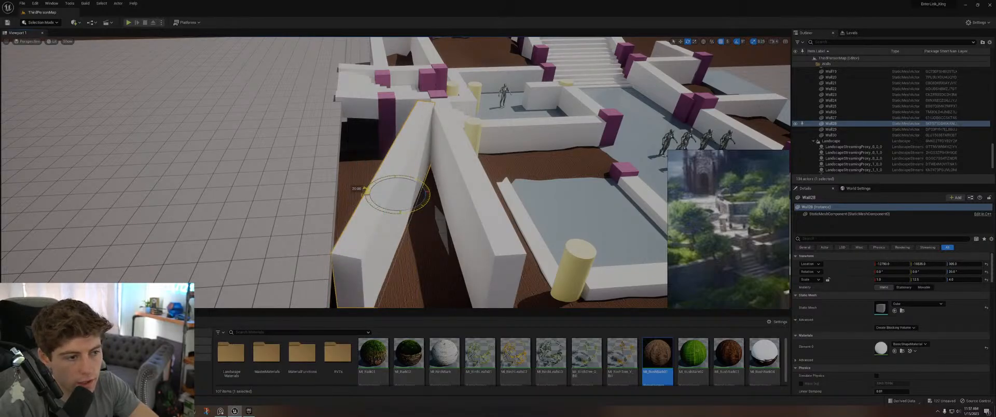
{"action": "left_click_drag", "start_coordinate": [366, 190], "coordinate": [365, 184]}
{"action": "key", "text": "w"}
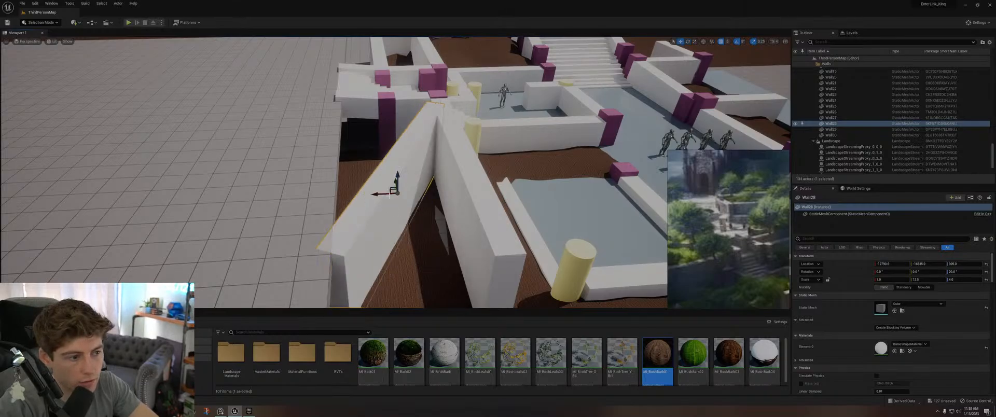
Step: Move the angled wall outward until its inner end meets the purple pillar at the landing's corner
{"action": "right_click_drag", "start_coordinate": [384, 187], "coordinate": [397, 156]}
{"action": "right_click_drag", "start_coordinate": [441, 210], "coordinate": [463, 241]}
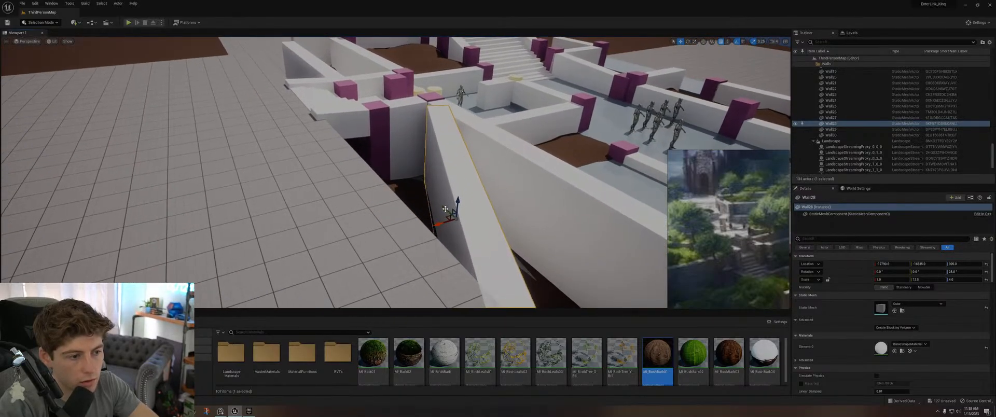
{"action": "left_click_drag", "start_coordinate": [445, 217], "coordinate": [374, 217]}
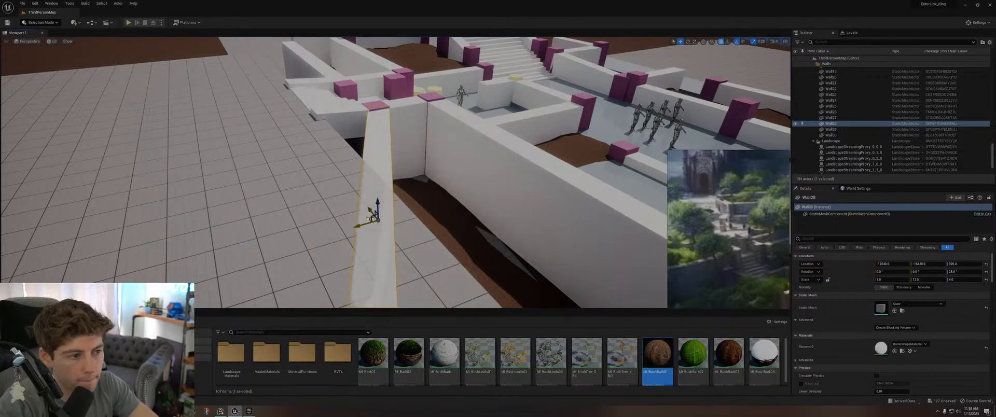
{"action": "right_click_drag", "start_coordinate": [406, 169], "coordinate": [413, 178]}
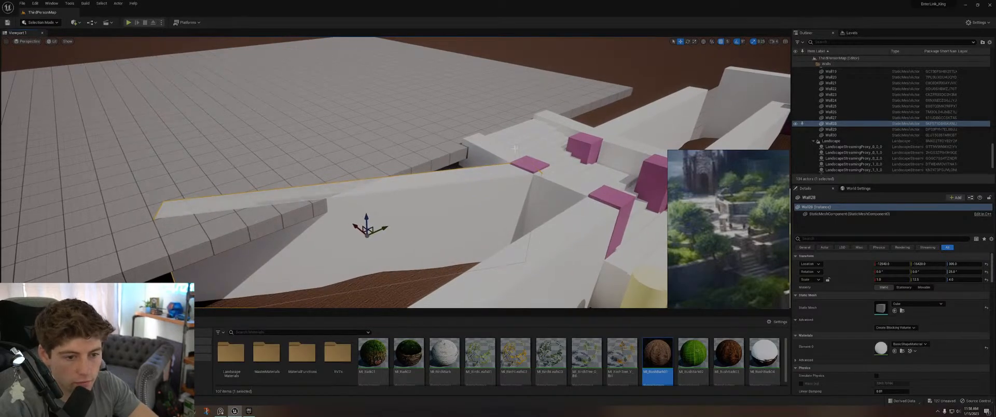
Step: Fine-tune the height of the raised grid floor slab where the angled wall crosses it, and reselect the wall
{"action": "left_click", "coordinate": [394, 140]}
{"action": "right_click_drag", "start_coordinate": [393, 140], "coordinate": [395, 146]}
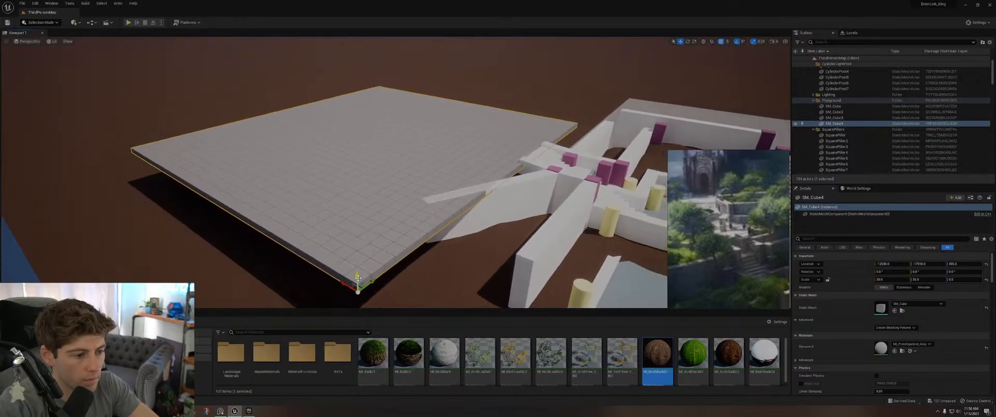
{"action": "left_click_drag", "start_coordinate": [358, 279], "coordinate": [358, 281]}
{"action": "right_click_drag", "start_coordinate": [494, 224], "coordinate": [494, 224]}
{"action": "key", "text": "w"}
{"action": "left_click", "coordinate": [493, 225]}
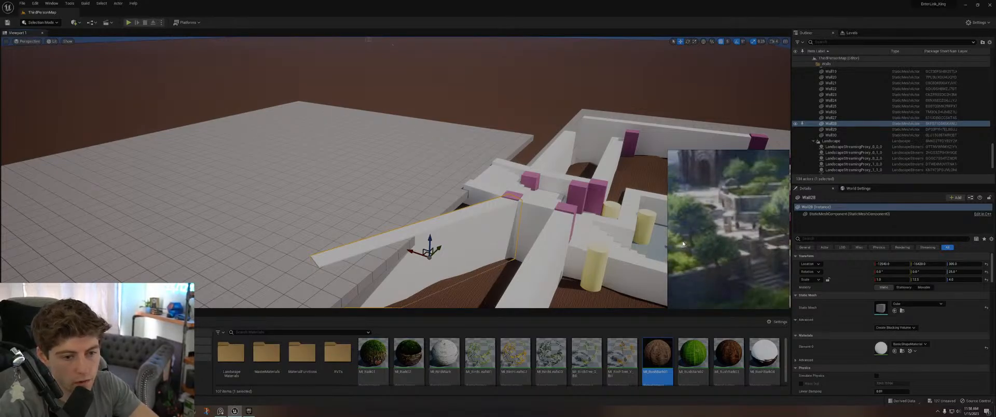
Step: Lengthen the angled wall and slide it outward over the slab, keeping its inner end at the landing's corner pillar
{"action": "right_click_drag", "start_coordinate": [561, 222], "coordinate": [452, 218]}
{"action": "key", "text": "s"}
{"action": "right_click_drag", "start_coordinate": [623, 208], "coordinate": [713, 236]}
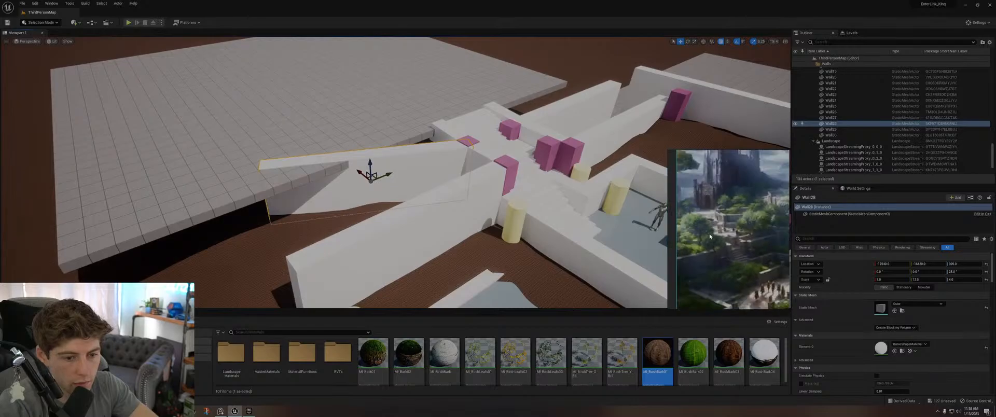
{"action": "key", "text": "r"}
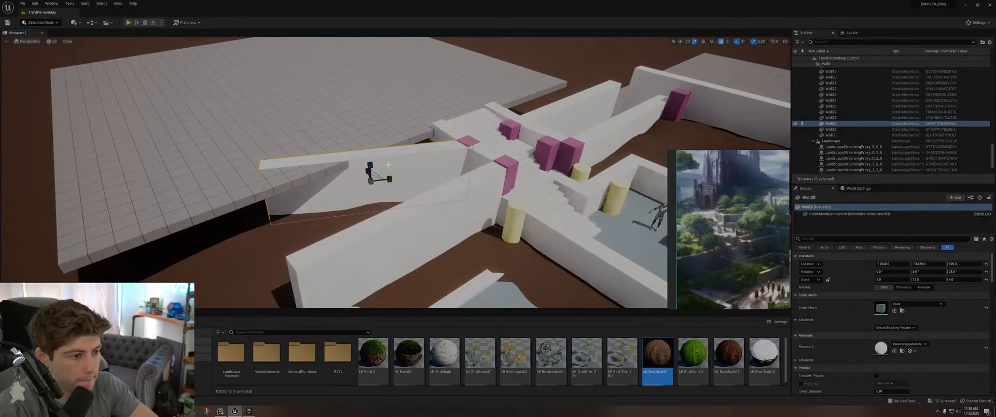
{"action": "left_click_drag", "start_coordinate": [389, 179], "coordinate": [332, 181]}
{"action": "key", "text": "w"}
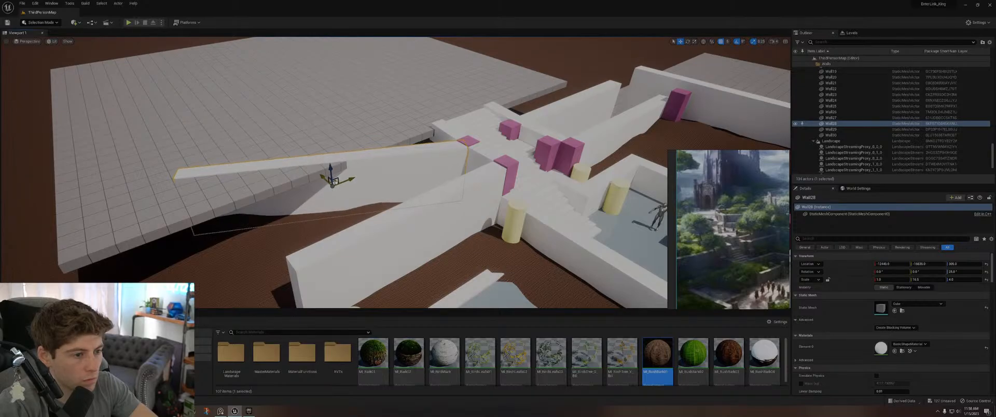
Step: Duplicate the street slab under the mannequins and move the copy up onto the raised grid floor slab beside the landing
{"action": "right_click_drag", "start_coordinate": [460, 222], "coordinate": [438, 228]}
{"action": "key", "text": "w"}
{"action": "left_click", "coordinate": [470, 219]}
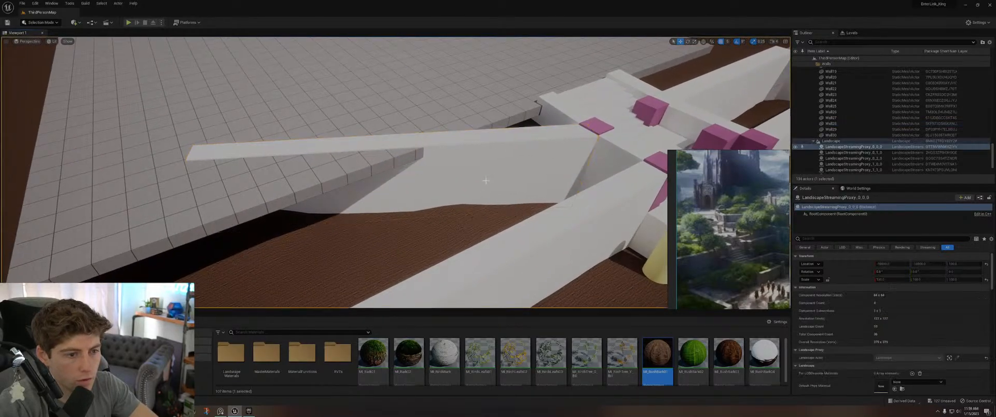
{"action": "right_click_drag", "start_coordinate": [479, 201], "coordinate": [479, 195]}
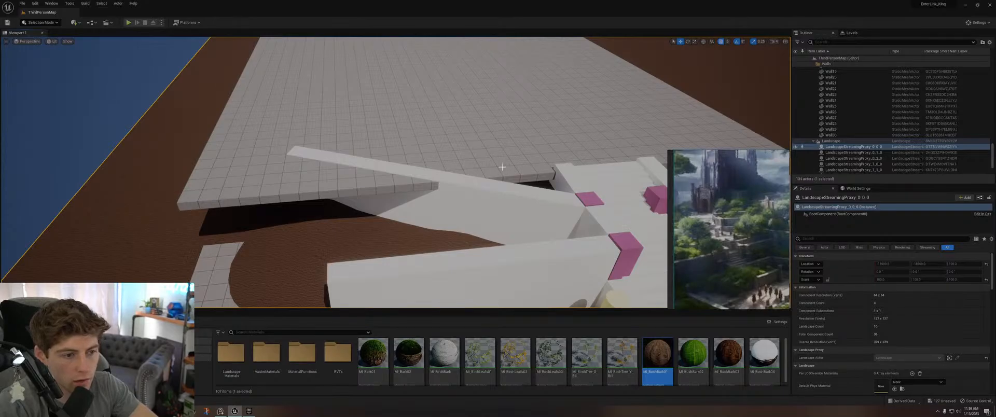
{"action": "right_click_drag", "start_coordinate": [643, 163], "coordinate": [645, 158]}
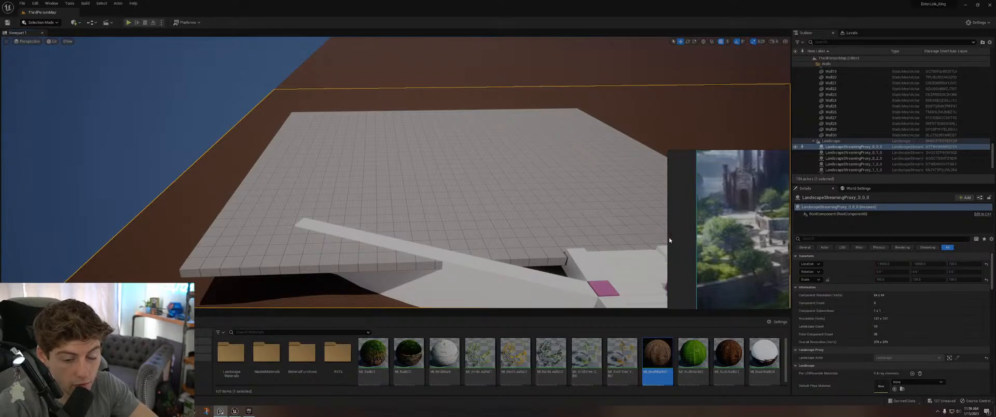
{"action": "right_click_drag", "start_coordinate": [667, 240], "coordinate": [469, 178]}
{"action": "left_click", "coordinate": [506, 199]}
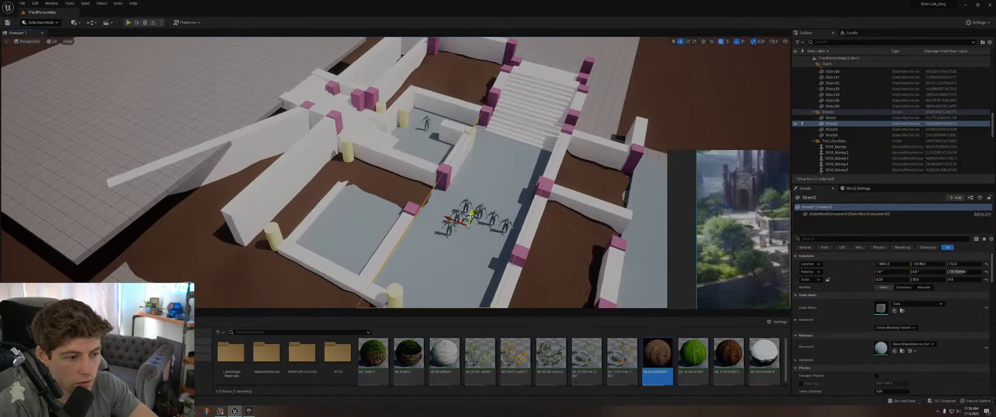
{"action": "left_click_drag", "start_coordinate": [478, 208], "coordinate": [474, 195], "text": "alt"}
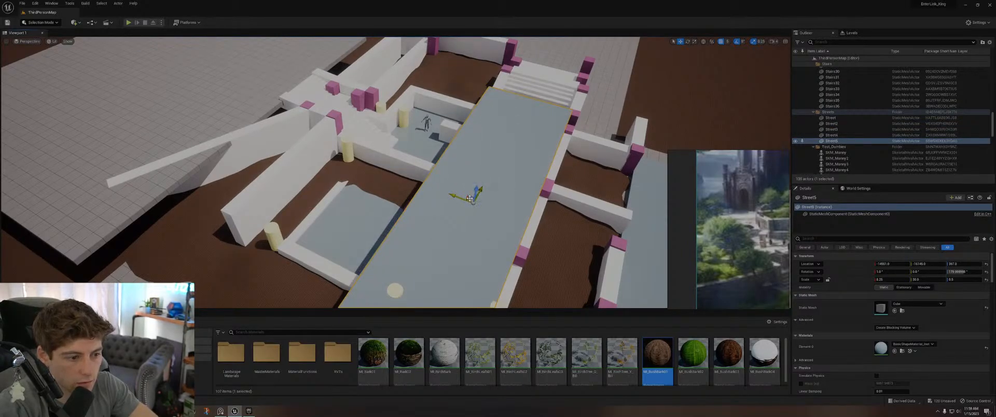
{"action": "left_click_drag", "start_coordinate": [474, 197], "coordinate": [269, 58]}
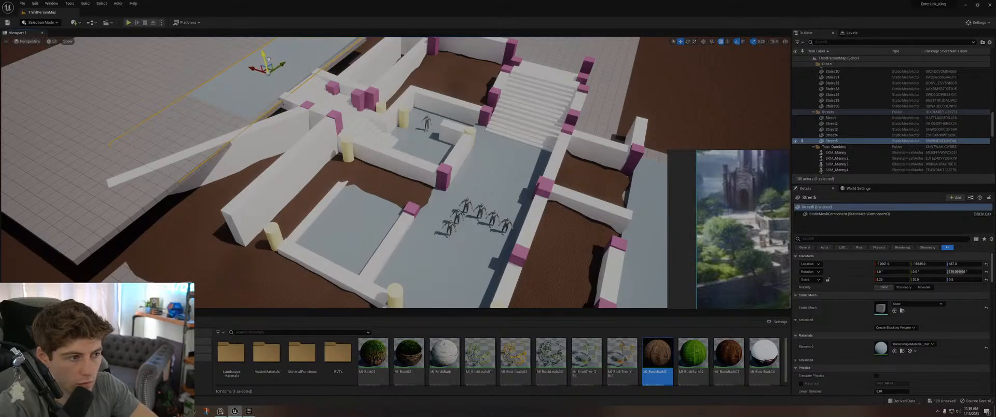
Step: Lower the duplicated street slab slightly and level it by setting its X rotation to 0
{"action": "left_click_drag", "start_coordinate": [269, 60], "coordinate": [271, 60]}
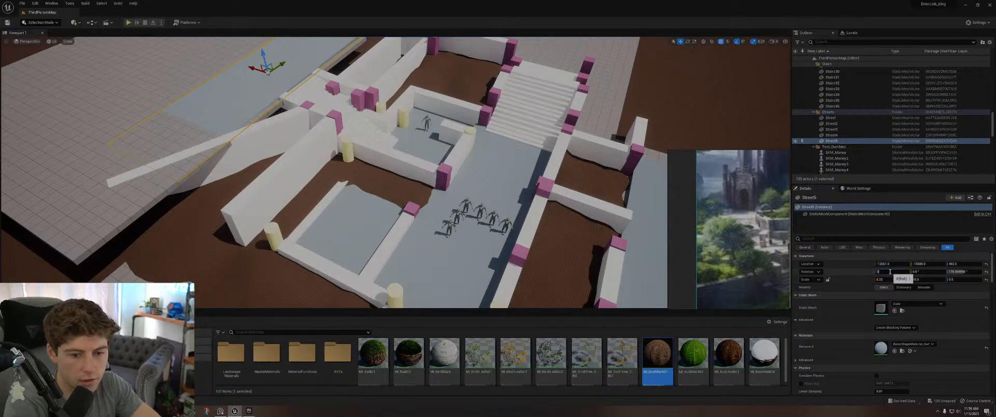
{"action": "type", "text": "0"}
{"action": "key", "text": "Return"}
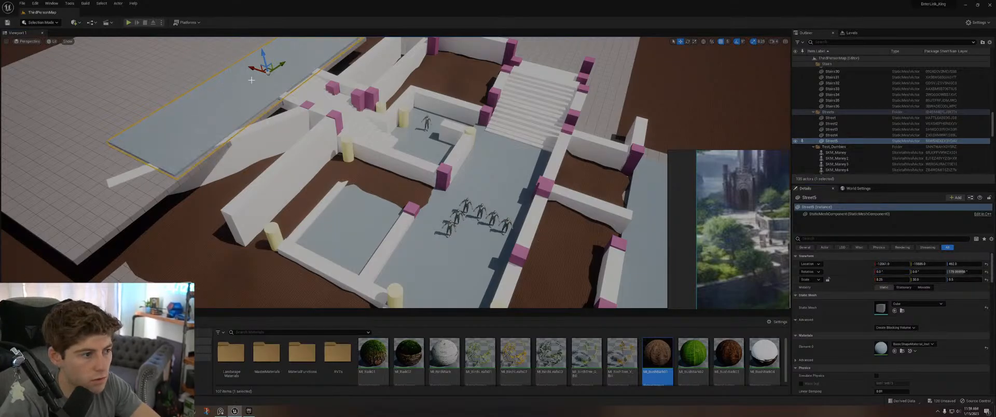
Step: Nudge the duplicated street slab against the landing's upper edge and fine-tune its height just above the raised grid floor
{"action": "key", "text": "f"}
{"action": "right_click_drag", "start_coordinate": [364, 182], "coordinate": [431, 163]}
{"action": "right_click_drag", "start_coordinate": [405, 98], "coordinate": [310, 115]}
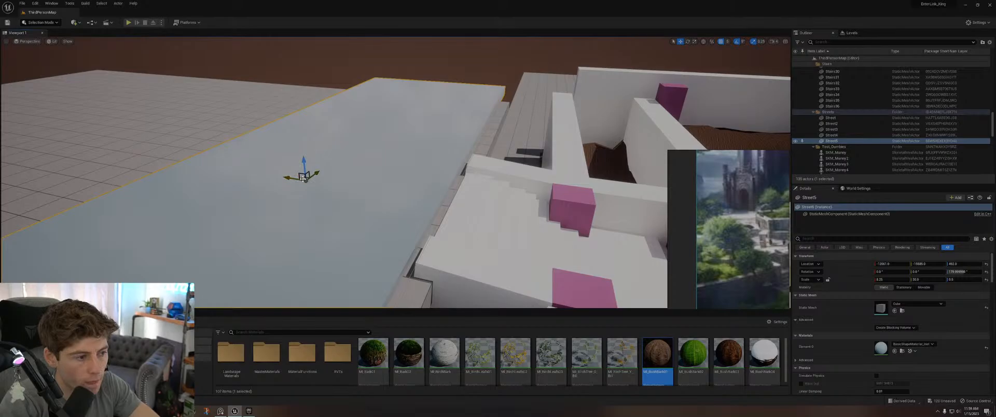
{"action": "left_click_drag", "start_coordinate": [306, 179], "coordinate": [312, 167]}
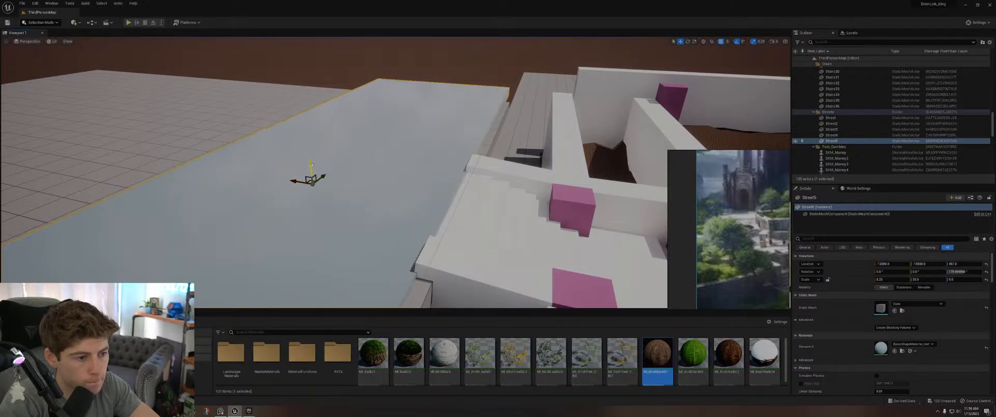
{"action": "right_click_drag", "start_coordinate": [312, 167], "coordinate": [283, 153]}
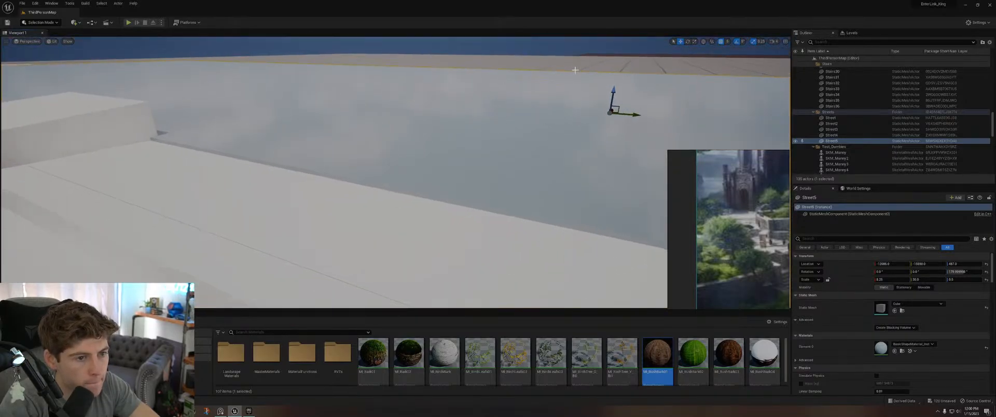
{"action": "left_click_drag", "start_coordinate": [612, 91], "coordinate": [612, 95]}
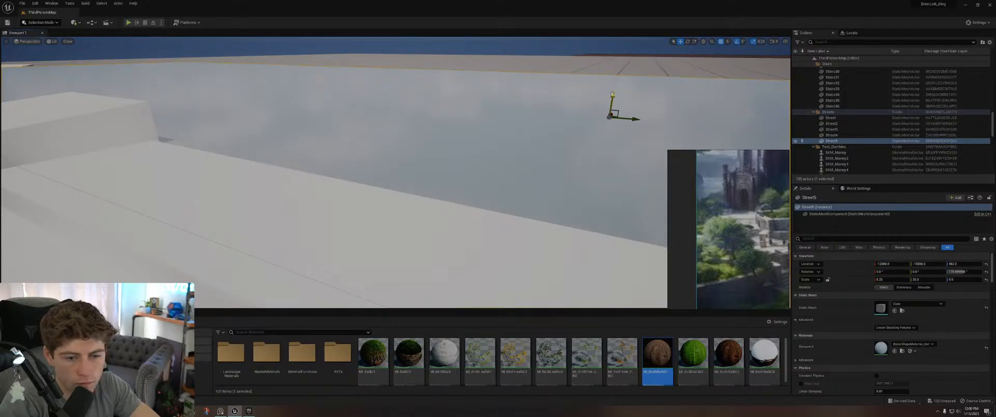
{"action": "left_click_drag", "start_coordinate": [613, 94], "coordinate": [614, 90]}
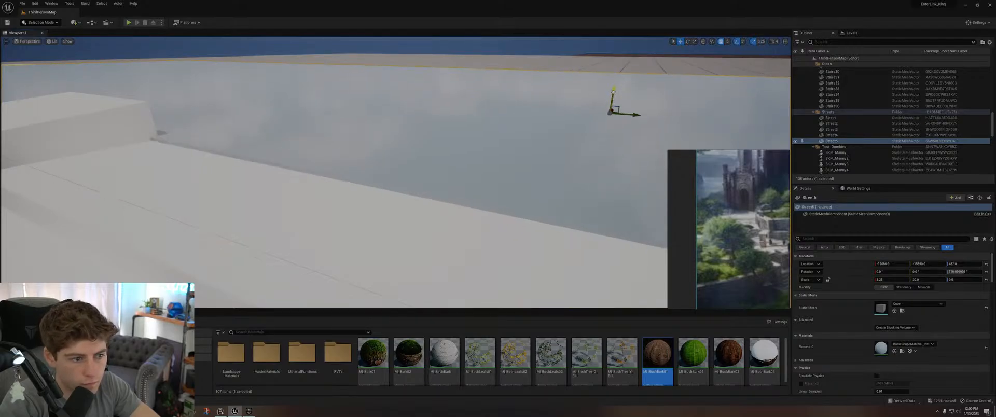
Step: Move the angled wall outward from the landing's corner pillar, leaving a gap at its inner end
{"action": "right_click_drag", "start_coordinate": [596, 114], "coordinate": [157, 127]}
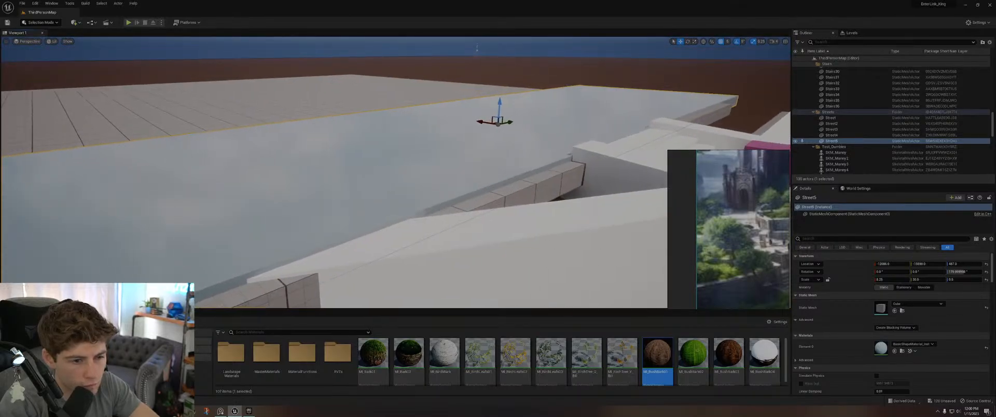
{"action": "right_click_drag", "start_coordinate": [515, 98], "coordinate": [520, 97]}
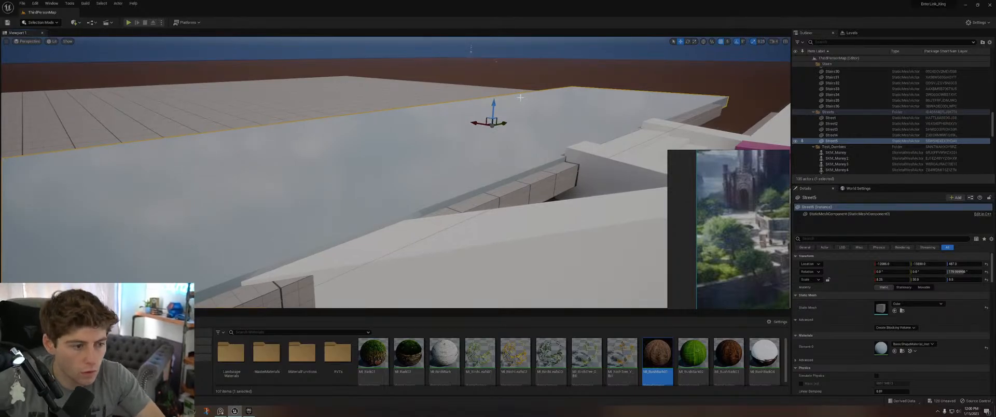
{"action": "right_click_drag", "start_coordinate": [521, 98], "coordinate": [560, 107]}
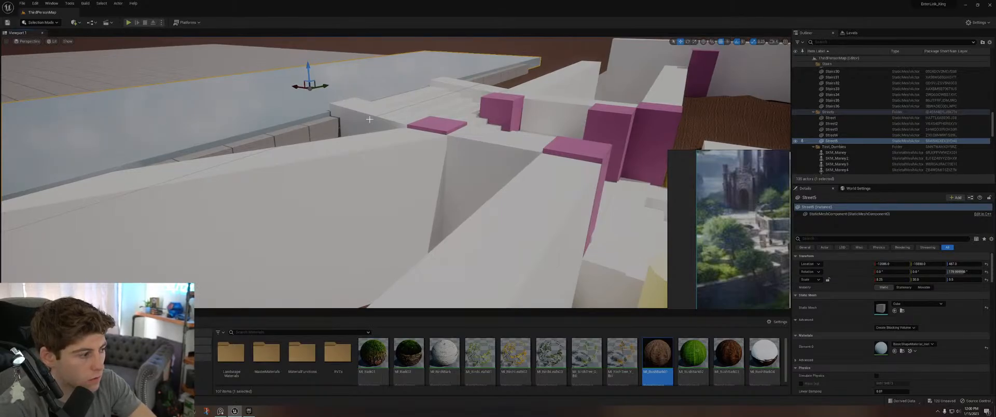
{"action": "right_click_drag", "start_coordinate": [384, 118], "coordinate": [431, 132]}
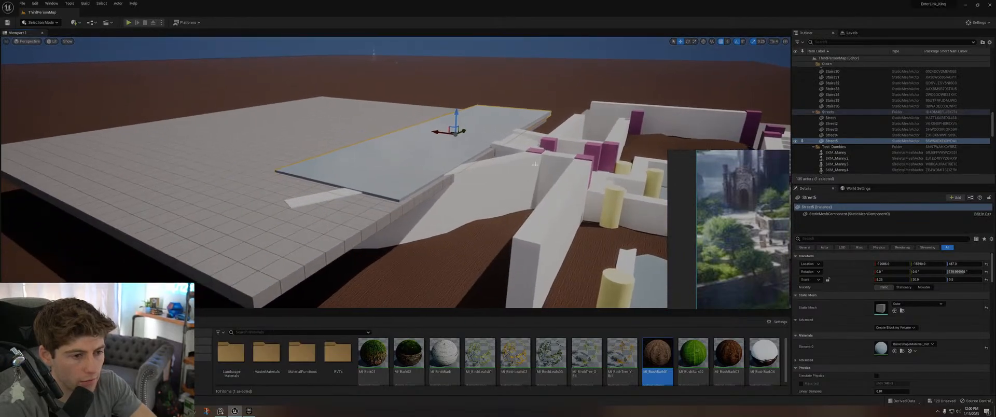
{"action": "left_click", "coordinate": [525, 169]}
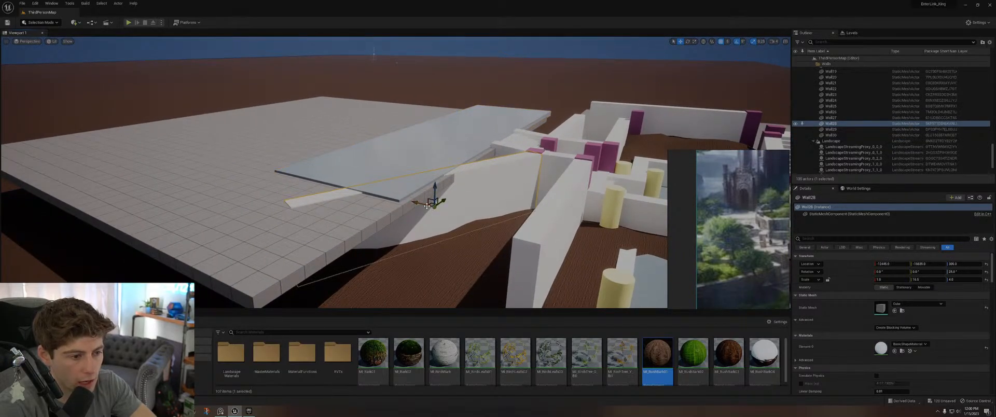
{"action": "left_click_drag", "start_coordinate": [434, 204], "coordinate": [411, 197]}
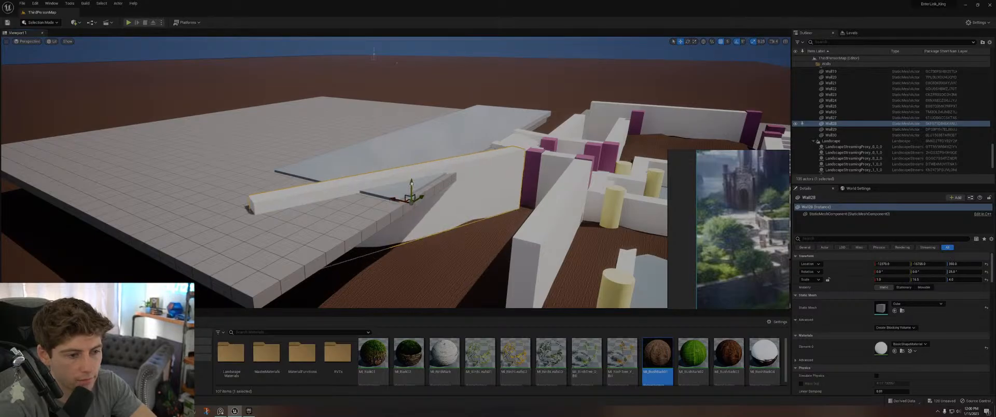
Step: Duplicate the landing's corner pillar, raise the copy and place it at the inner end of the angled wall
{"action": "right_click_drag", "start_coordinate": [442, 152], "coordinate": [394, 124]}
{"action": "middle_click_drag", "start_coordinate": [739, 220], "coordinate": [698, 220]}
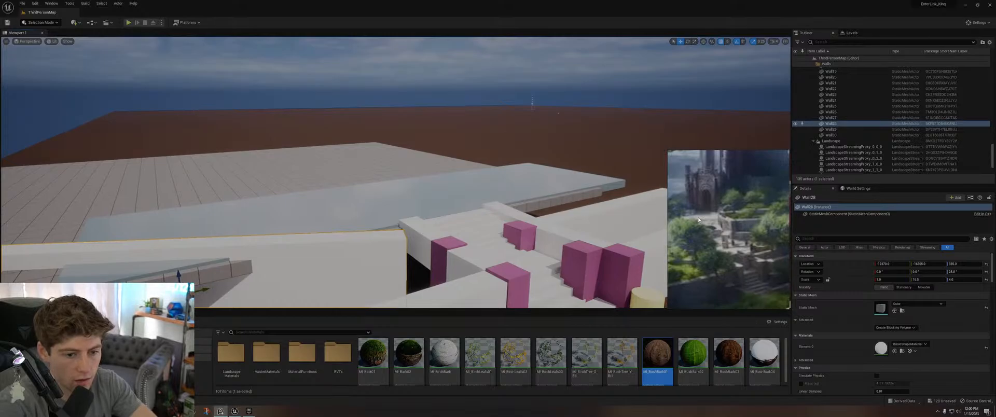
{"action": "right_click_drag", "start_coordinate": [540, 192], "coordinate": [502, 190]}
{"action": "right_click_drag", "start_coordinate": [376, 141], "coordinate": [386, 182]}
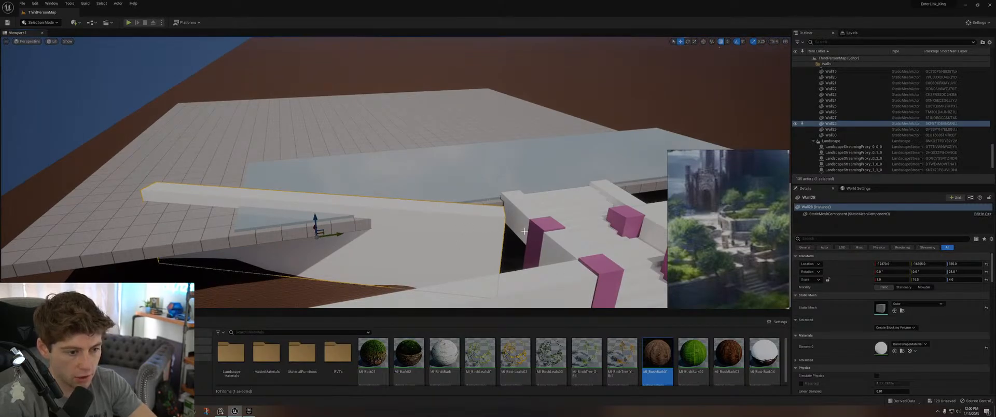
{"action": "right_click_drag", "start_coordinate": [512, 218], "coordinate": [531, 216]}
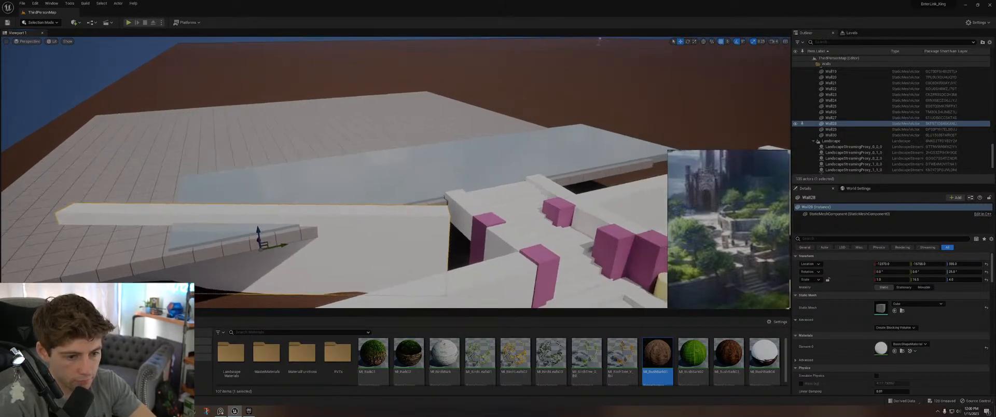
{"action": "left_click", "coordinate": [491, 224]}
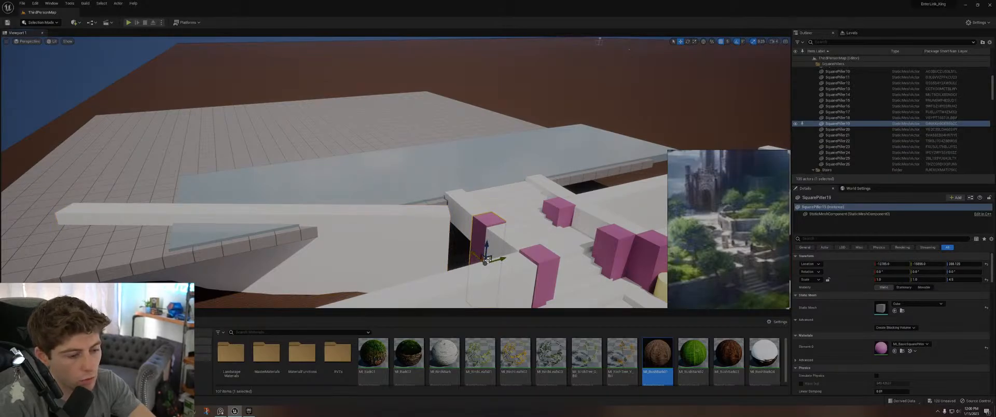
{"action": "left_click_drag", "start_coordinate": [486, 258], "coordinate": [455, 226], "text": "alt"}
{"action": "right_click_drag", "start_coordinate": [455, 226], "coordinate": [353, 250]}
{"action": "mouse_move", "coordinate": [495, 194]}
{"action": "right_mouse_down"}
{"action": "mouse_move", "coordinate": [483, 233]}
{"action": "mouse_move", "coordinate": [457, 254]}
{"action": "mouse_move", "coordinate": [495, 194]}
{"action": "right_mouse_up"}
{"action": "left_click_drag", "start_coordinate": [473, 261], "coordinate": [463, 261]}
{"action": "right_click_drag", "start_coordinate": [463, 261], "coordinate": [623, 285]}
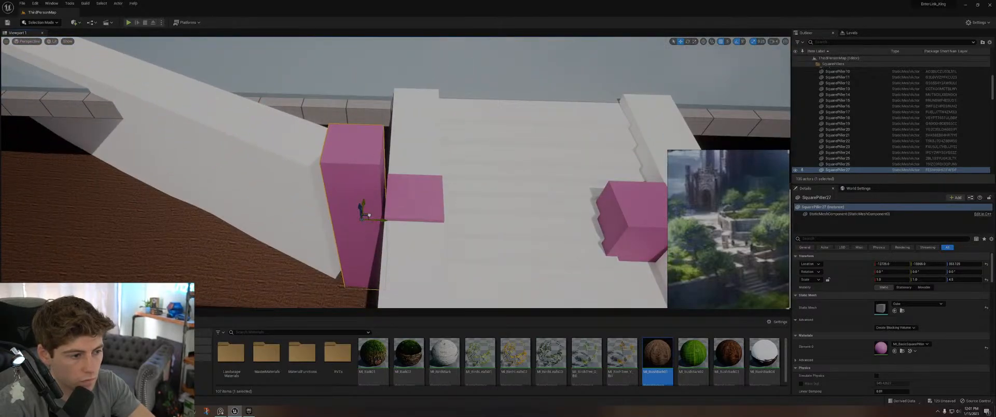
{"action": "left_click_drag", "start_coordinate": [369, 215], "coordinate": [357, 216]}
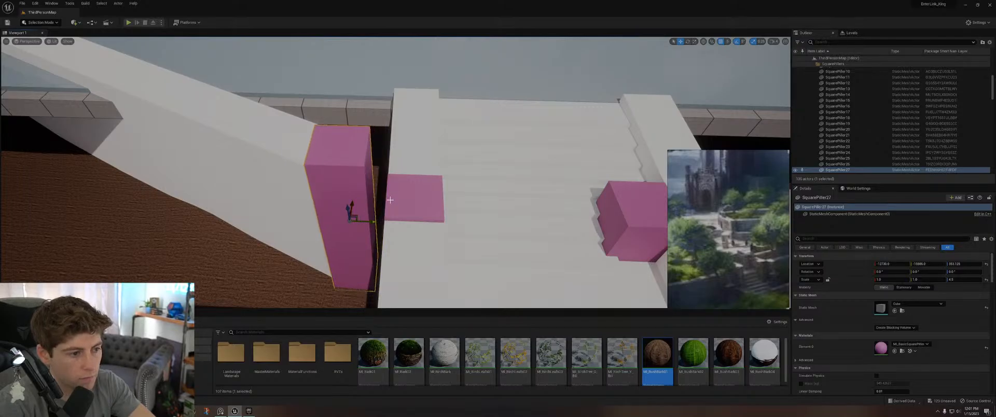
Step: Shift the angled wall and its new end pillar together against the landing's side without grid snapping, and turn snapping back on
{"action": "left_click", "coordinate": [286, 153], "text": "ctrl"}
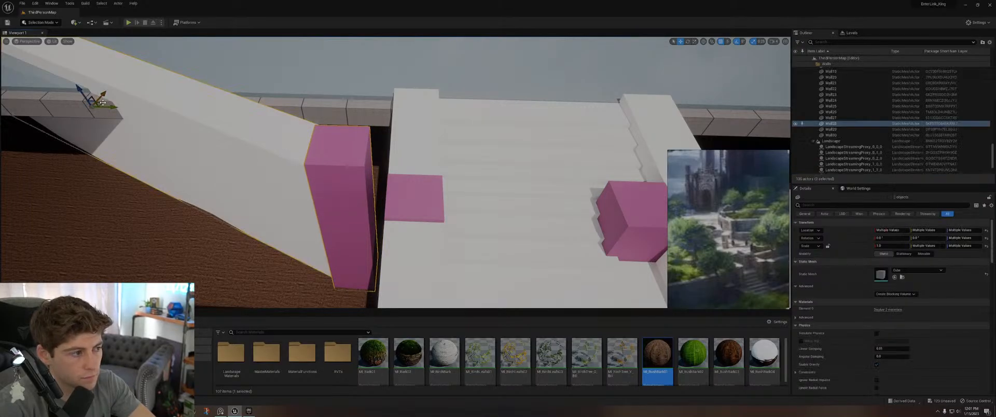
{"action": "left_click_drag", "start_coordinate": [102, 102], "coordinate": [114, 105]}
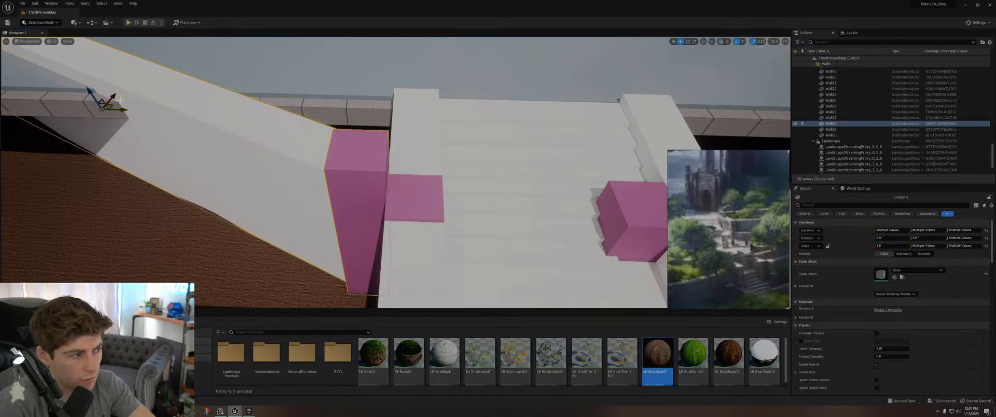
{"action": "left_click_drag", "start_coordinate": [111, 106], "coordinate": [112, 108]}
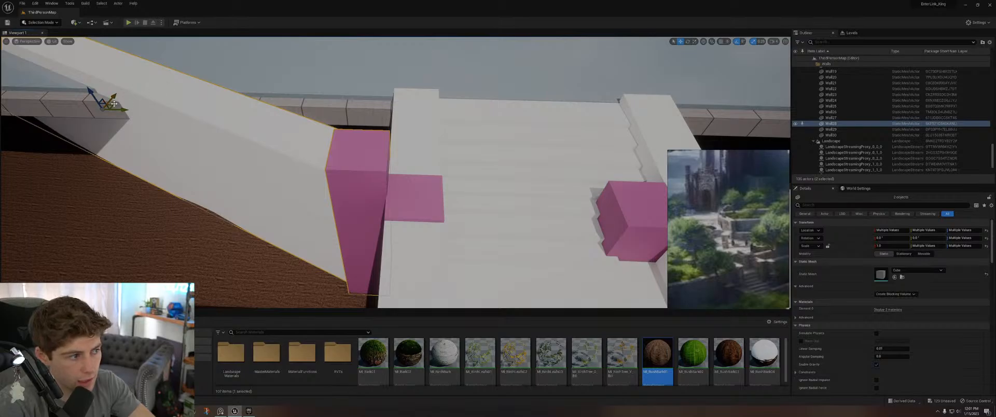
{"action": "key", "text": "f"}
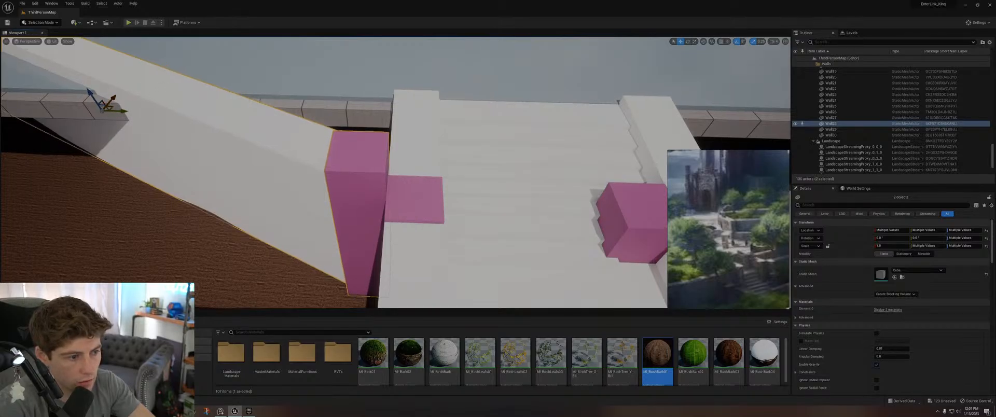
{"action": "right_click_drag", "start_coordinate": [396, 172], "coordinate": [320, 49]}
{"action": "key", "text": "w"}
{"action": "key", "text": "s"}
{"action": "key", "text": "s"}
{"action": "key", "text": "w"}
{"action": "key", "text": "s"}
{"action": "key", "text": "s"}
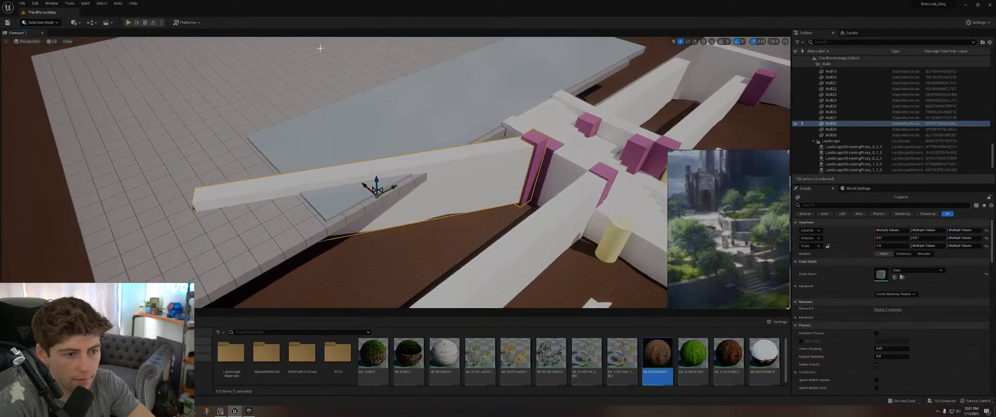
{"action": "left_click", "coordinate": [721, 42]}
Step: Examine how the duplicated street slab sits on the raised floor against the landing and angled wall, comparing with the reference image
{"action": "right_click_drag", "start_coordinate": [519, 129], "coordinate": [551, 96]}
{"action": "key", "text": "a"}
{"action": "key", "text": "a"}
{"action": "key", "text": "d"}
{"action": "left_click", "coordinate": [375, 143]}
{"action": "key", "text": "f"}
{"action": "right_click_drag", "start_coordinate": [375, 143], "coordinate": [283, 150]}
{"action": "key", "text": "w"}
{"action": "key", "text": "d"}
{"action": "key", "text": "w"}
{"action": "key", "text": "s"}
{"action": "key", "text": "s"}
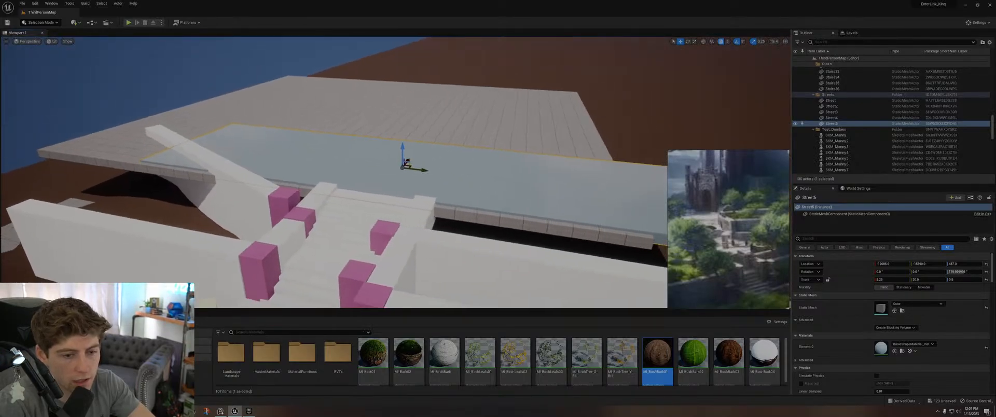
{"action": "right_click_drag", "start_coordinate": [488, 125], "coordinate": [490, 125]}
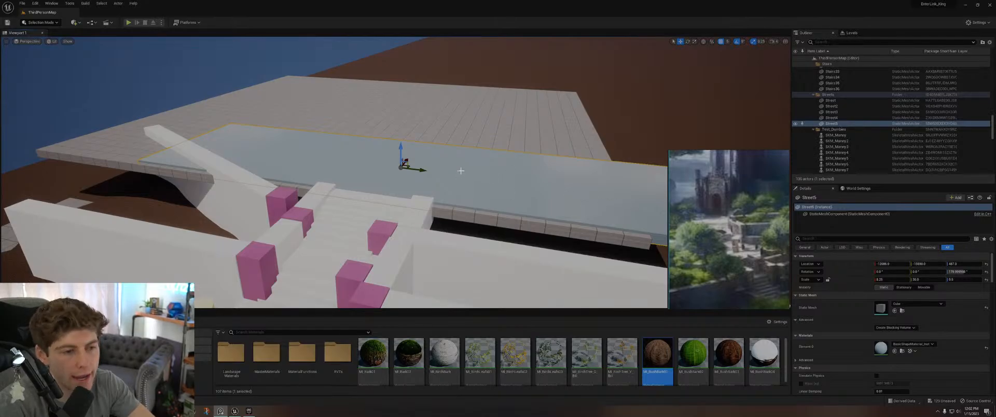
{"action": "right_click_drag", "start_coordinate": [456, 166], "coordinate": [501, 155]}
{"action": "key", "text": "s"}
{"action": "key", "text": "a"}
{"action": "key", "text": "a"}
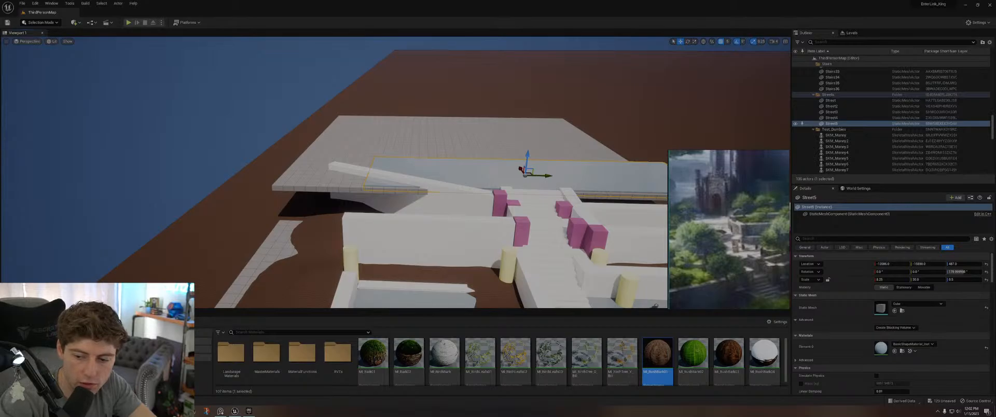
Step: Raise the angled wall slightly relative to the upper street slab
{"action": "mouse_move", "coordinate": [590, 115]}
{"action": "right_mouse_down"}
{"action": "mouse_move", "coordinate": [591, 86]}
{"action": "mouse_move", "coordinate": [592, 112]}
{"action": "right_mouse_up"}
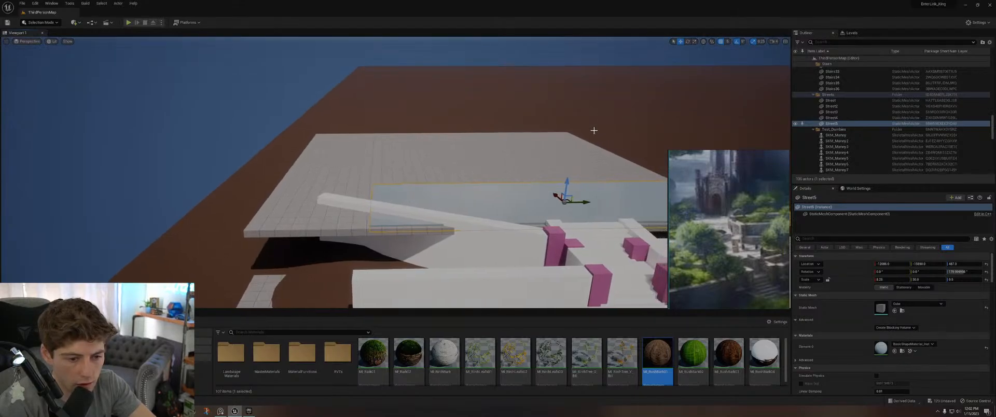
{"action": "left_click", "coordinate": [430, 206]}
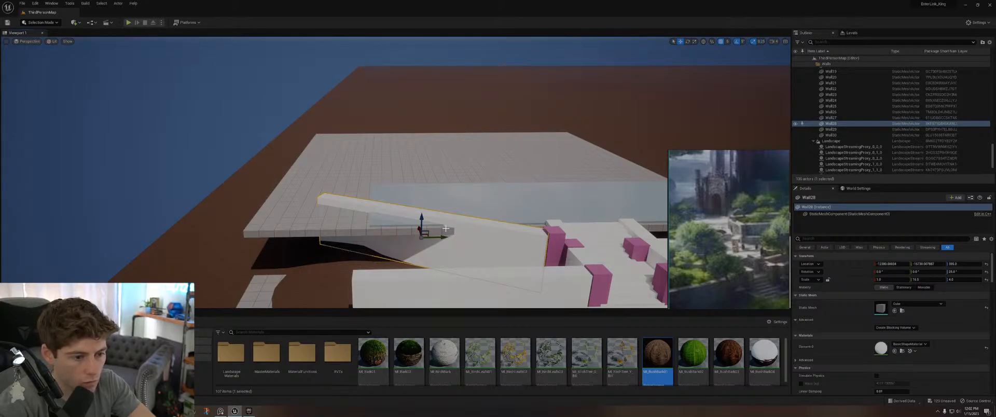
{"action": "left_click_drag", "start_coordinate": [419, 229], "coordinate": [419, 226]}
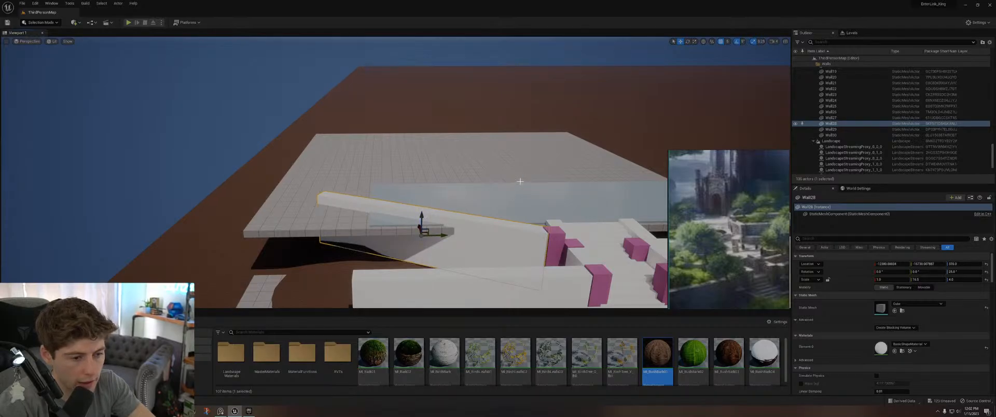
{"action": "right_click_drag", "start_coordinate": [462, 204], "coordinate": [487, 88]}
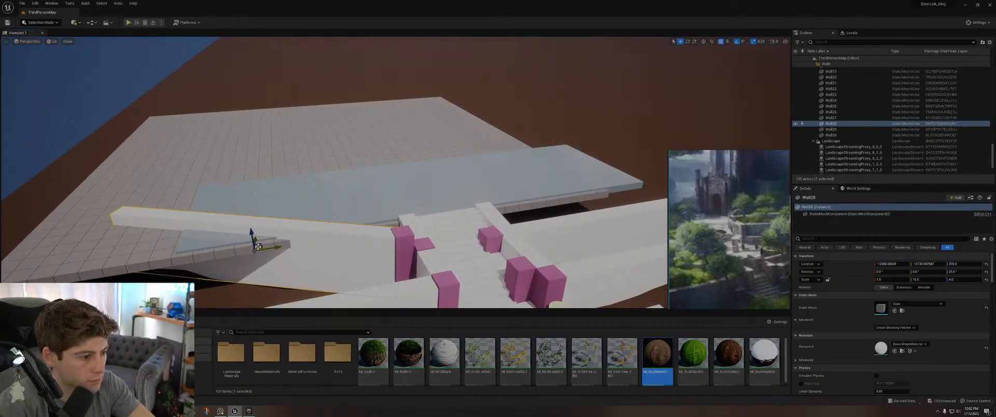
Step: Duplicate the angled wall onto the upper street, straighten the copy and scale it down to a much shorter length
{"action": "left_click_drag", "start_coordinate": [258, 246], "coordinate": [259, 215], "text": "alt"}
{"action": "key", "text": "e"}
{"action": "key", "text": "w"}
{"action": "key", "text": "r"}
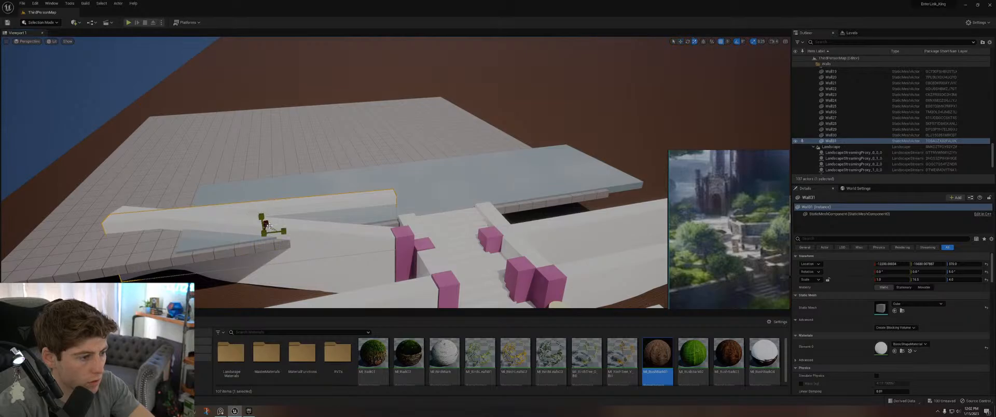
{"action": "left_click_drag", "start_coordinate": [283, 231], "coordinate": [260, 232]}
{"action": "key", "text": "w"}
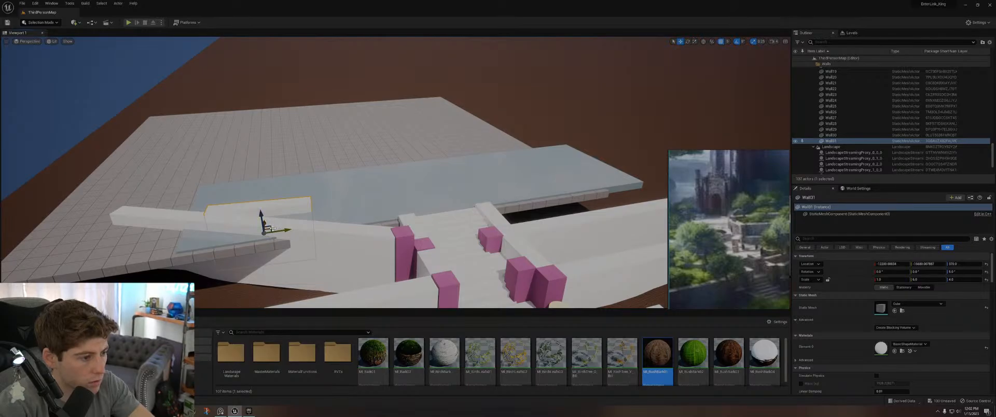
Step: Place the short wall along the upper street's front edge beside the landing and rotate it parallel to that edge
{"action": "left_click_drag", "start_coordinate": [272, 229], "coordinate": [370, 234]}
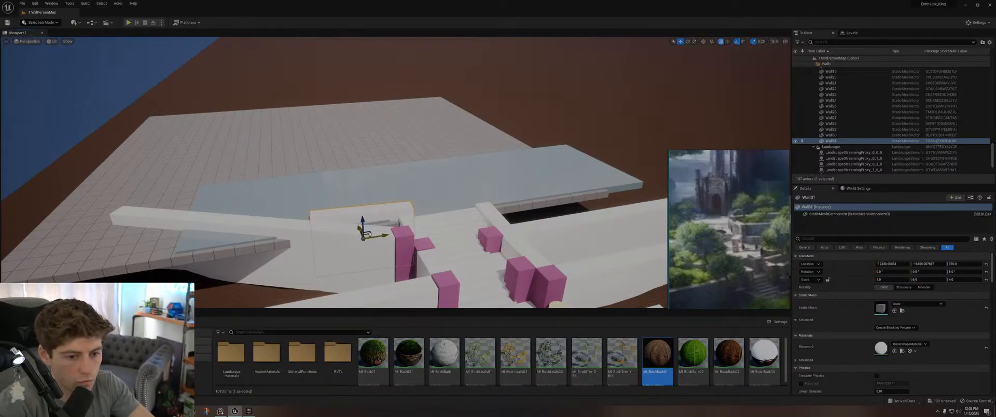
{"action": "left_click_drag", "start_coordinate": [363, 234], "coordinate": [356, 238]}
{"action": "right_click_drag", "start_coordinate": [356, 238], "coordinate": [358, 270]}
{"action": "mouse_move", "coordinate": [486, 158]}
{"action": "right_mouse_down"}
{"action": "mouse_move", "coordinate": [486, 192]}
{"action": "mouse_move", "coordinate": [486, 158]}
{"action": "right_mouse_up"}
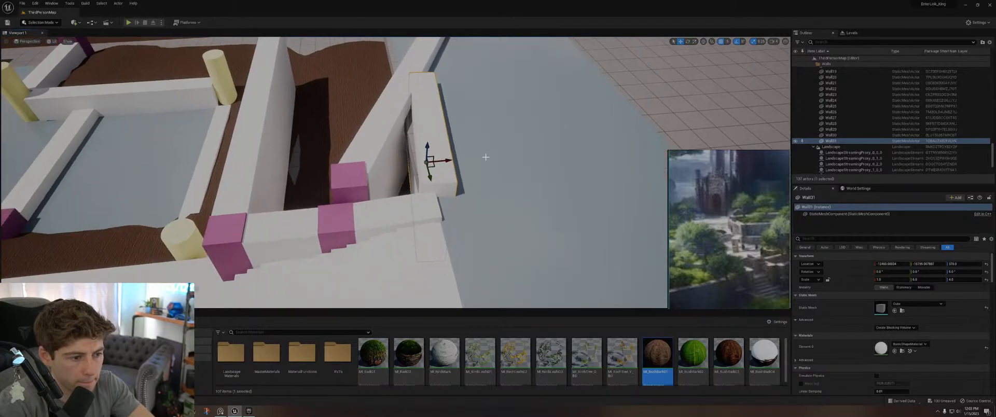
{"action": "key", "text": "e"}
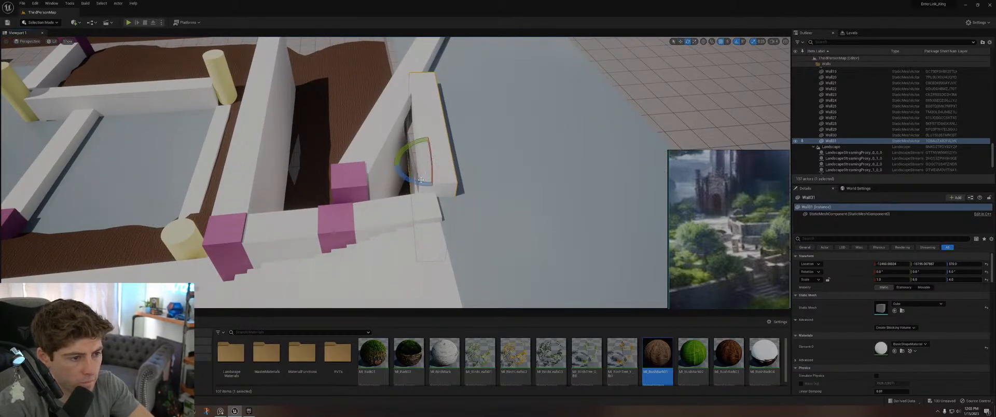
{"action": "left_click_drag", "start_coordinate": [421, 179], "coordinate": [433, 168]}
{"action": "key", "text": "w"}
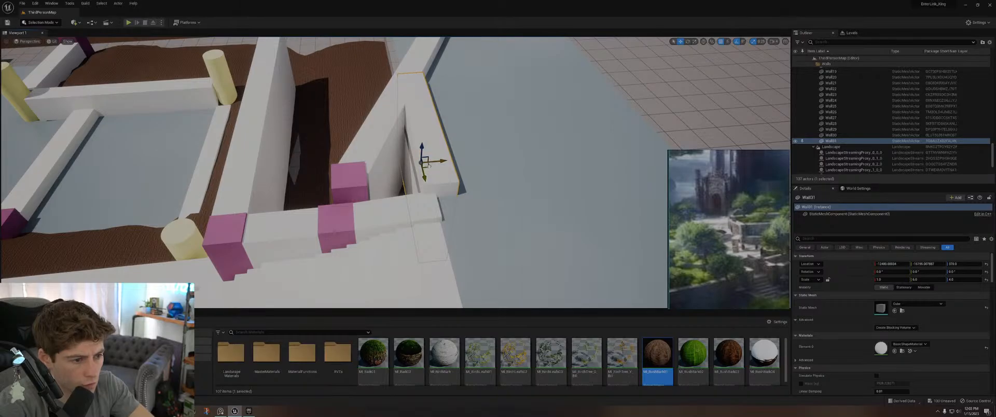
{"action": "mouse_move", "coordinate": [426, 164]}
{"action": "left_mouse_down"}
{"action": "mouse_move", "coordinate": [417, 163]}
{"action": "mouse_move", "coordinate": [437, 164]}
{"action": "left_mouse_up"}
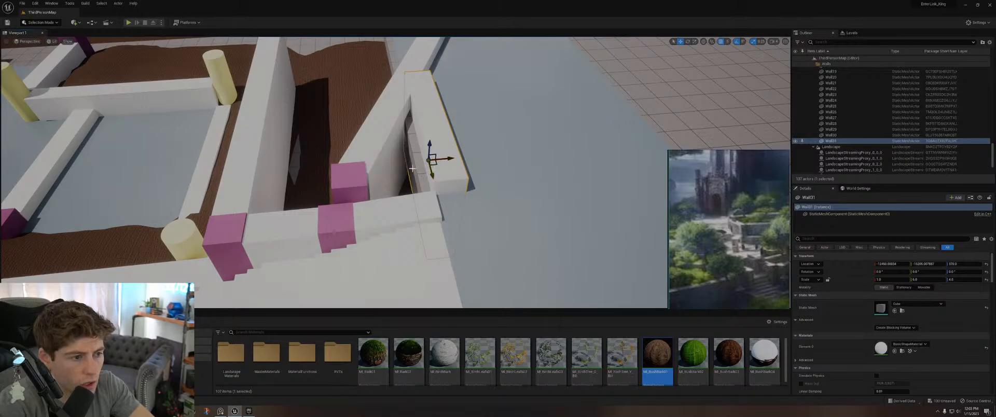
Step: Duplicate the landing's side pillar and place the copy at the landing end of the short wall
{"action": "left_click", "coordinate": [341, 176]}
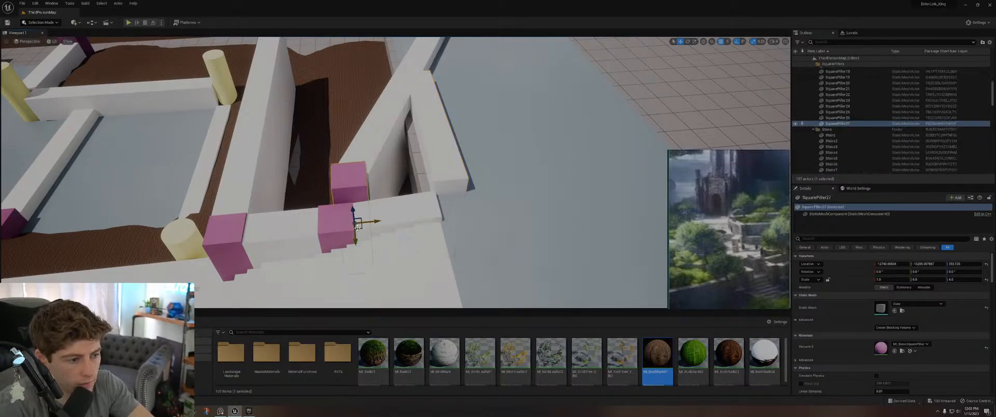
{"action": "left_click_drag", "start_coordinate": [362, 227], "coordinate": [457, 243], "text": "alt"}
{"action": "right_click_drag", "start_coordinate": [457, 243], "coordinate": [483, 270]}
{"action": "right_click_drag", "start_coordinate": [438, 178], "coordinate": [436, 178]}
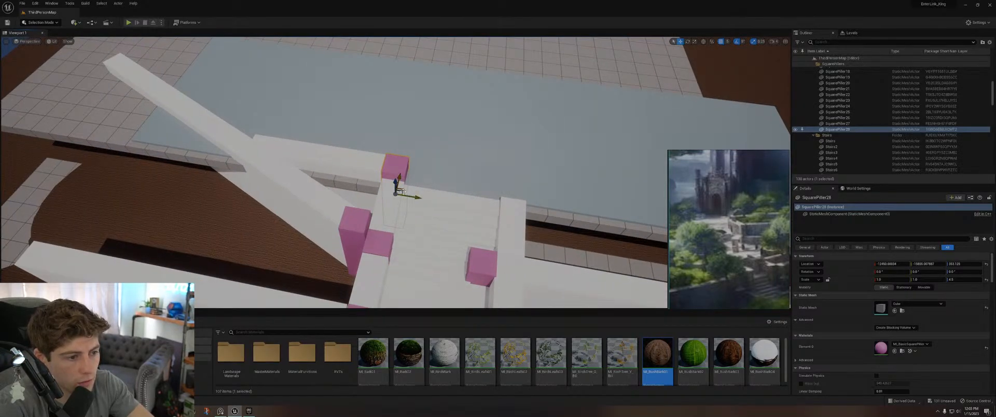
Step: Duplicate the new pillar to the landing's opposite upper corner, and nudge the original to line up with the short wall
{"action": "left_click_drag", "start_coordinate": [397, 188], "coordinate": [511, 210], "text": "alt"}
{"action": "right_click_drag", "start_coordinate": [512, 211], "coordinate": [347, 223]}
{"action": "key", "text": "w"}
{"action": "key", "text": "s"}
{"action": "key", "text": "s"}
{"action": "key", "text": "w"}
{"action": "key", "text": "s"}
{"action": "key", "text": "w"}
{"action": "left_click", "coordinate": [424, 188]}
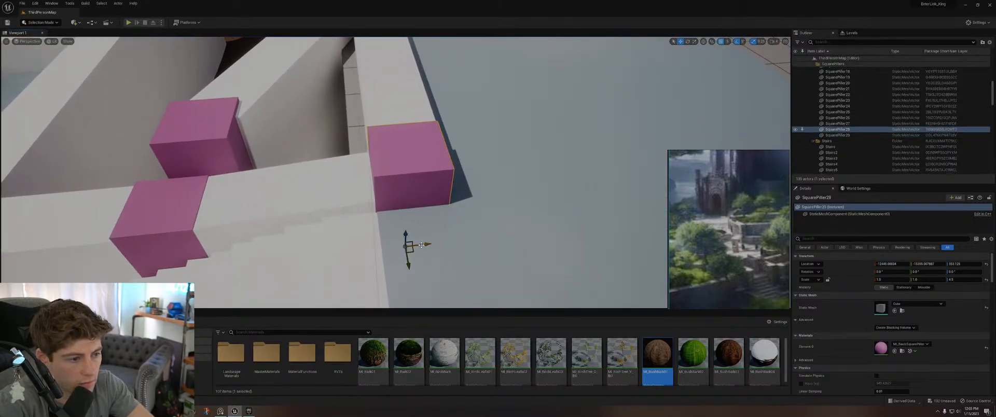
{"action": "left_click_drag", "start_coordinate": [423, 244], "coordinate": [424, 245]}
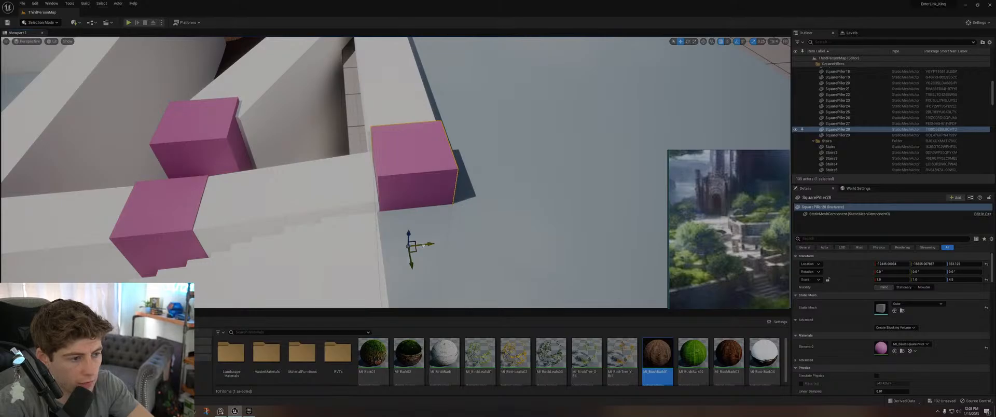
Step: Adjust the short wall's length scale to 6.75 so it spans from the angled wall to the new pillar
{"action": "right_click_drag", "start_coordinate": [423, 245], "coordinate": [498, 257]}
{"action": "key", "text": "s"}
{"action": "key", "text": "s"}
{"action": "key", "text": "w"}
{"action": "left_click", "coordinate": [364, 255]}
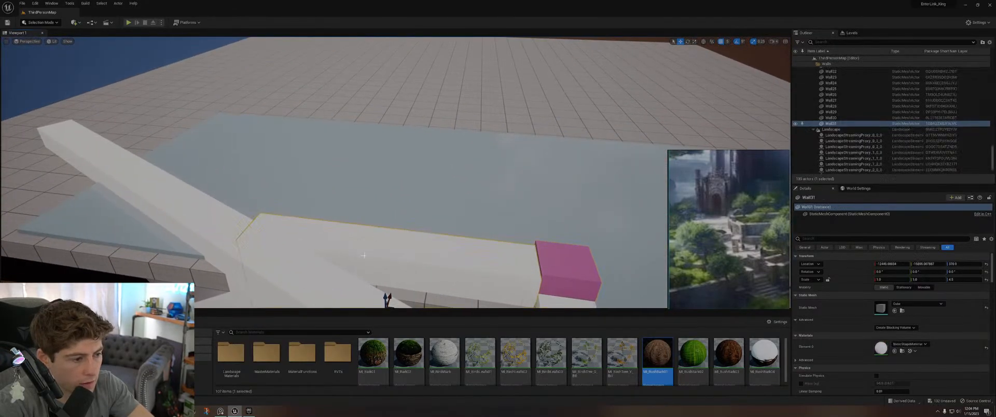
{"action": "key", "text": "r"}
{"action": "key", "text": "s"}
{"action": "right_click_drag", "start_coordinate": [364, 255], "coordinate": [354, 254]}
{"action": "left_click_drag", "start_coordinate": [436, 262], "coordinate": [433, 260]}
{"action": "key", "text": "w"}
{"action": "mouse_move", "coordinate": [435, 234]}
{"action": "right_mouse_down"}
{"action": "mouse_move", "coordinate": [384, 238]}
{"action": "mouse_move", "coordinate": [431, 233]}
{"action": "right_mouse_up"}
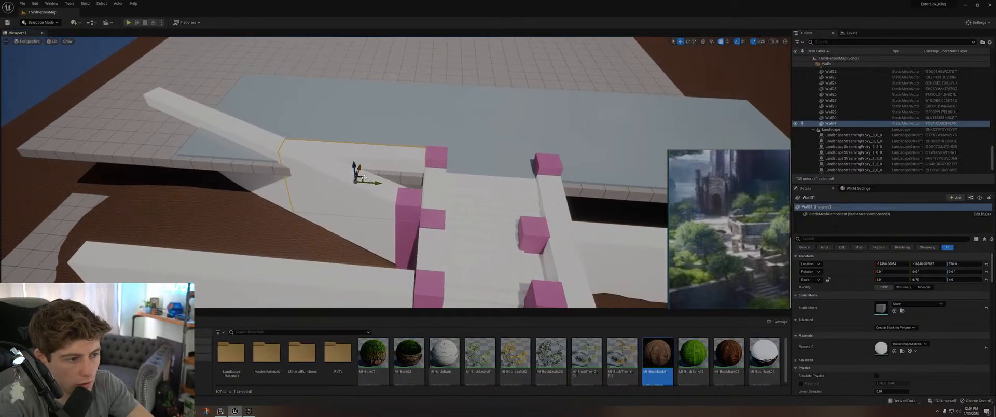
Step: Duplicate the short wall to the landing's opposite side, aligned with the corner pillar along the street's edge
{"action": "left_click_drag", "start_coordinate": [378, 184], "coordinate": [656, 195], "text": "alt"}
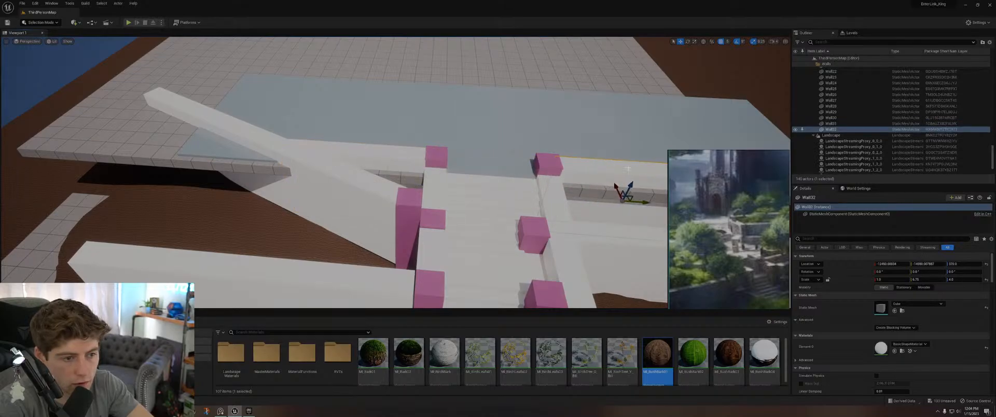
{"action": "right_click_drag", "start_coordinate": [655, 194], "coordinate": [519, 216]}
{"action": "right_click_drag", "start_coordinate": [441, 198], "coordinate": [442, 232]}
{"action": "left_click_drag", "start_coordinate": [442, 232], "coordinate": [447, 232]}
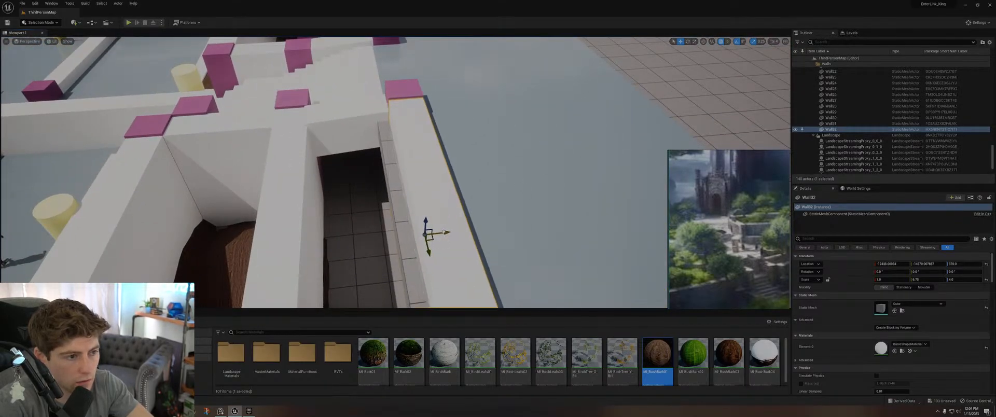
{"action": "right_click_drag", "start_coordinate": [446, 231], "coordinate": [554, 222]}
Step: Shorten the duplicated wall to a length scale of 2.5 and keep it against its corner pillar, following the reference image
{"action": "middle_click_drag", "start_coordinate": [747, 236], "coordinate": [709, 237]}
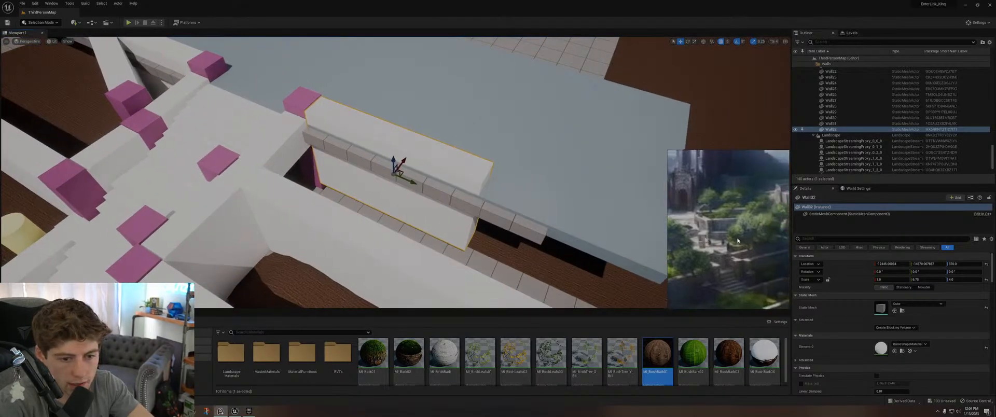
{"action": "right_click_drag", "start_coordinate": [480, 96], "coordinate": [577, 103]}
{"action": "left_click_drag", "start_coordinate": [511, 190], "coordinate": [475, 194]}
{"action": "key", "text": "w"}
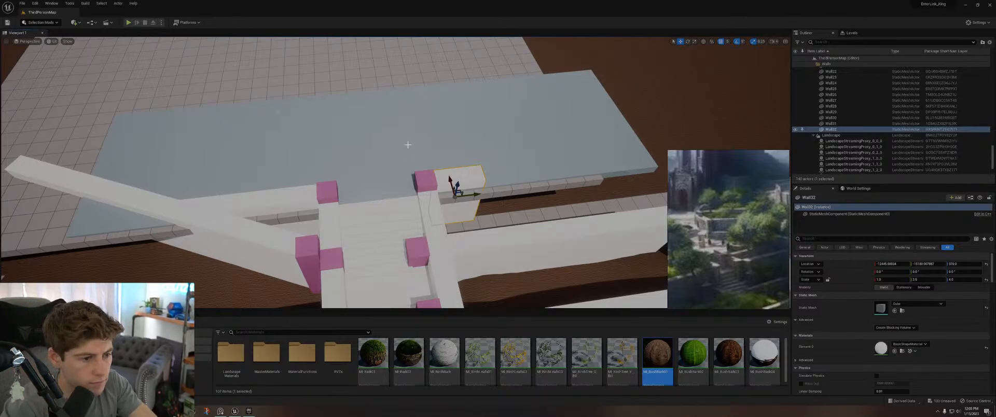
Step: Duplicate the angled wall and place the raised copy behind the landing over the raised floor
{"action": "right_click_drag", "start_coordinate": [408, 145], "coordinate": [457, 140]}
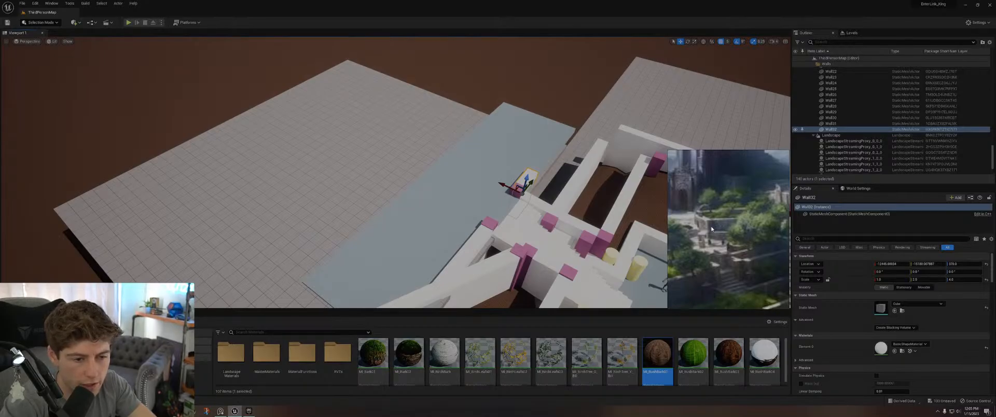
{"action": "right_click_drag", "start_coordinate": [564, 169], "coordinate": [457, 118]}
{"action": "key", "text": "w"}
{"action": "key", "text": "d"}
{"action": "key", "text": "w"}
{"action": "key", "text": "s"}
{"action": "key", "text": "a"}
{"action": "left_click", "coordinate": [428, 162]}
{"action": "key", "text": "w"}
{"action": "left_click", "coordinate": [418, 258]}
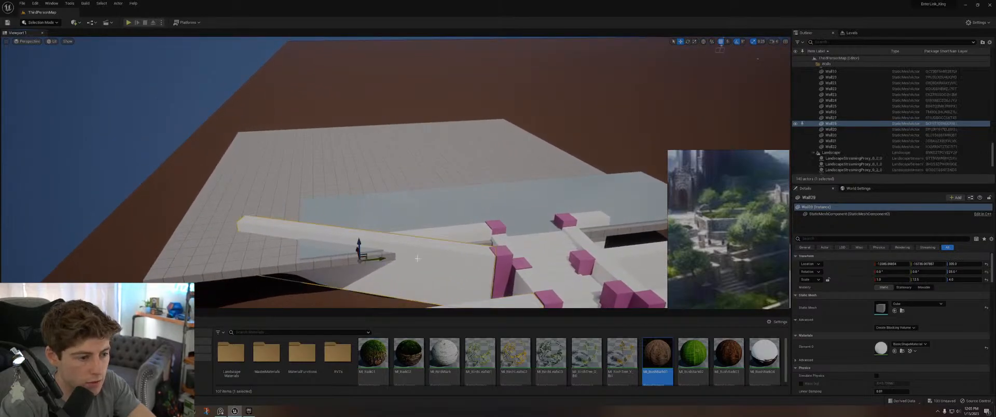
{"action": "left_click_drag", "start_coordinate": [359, 242], "coordinate": [497, 164], "text": "alt"}
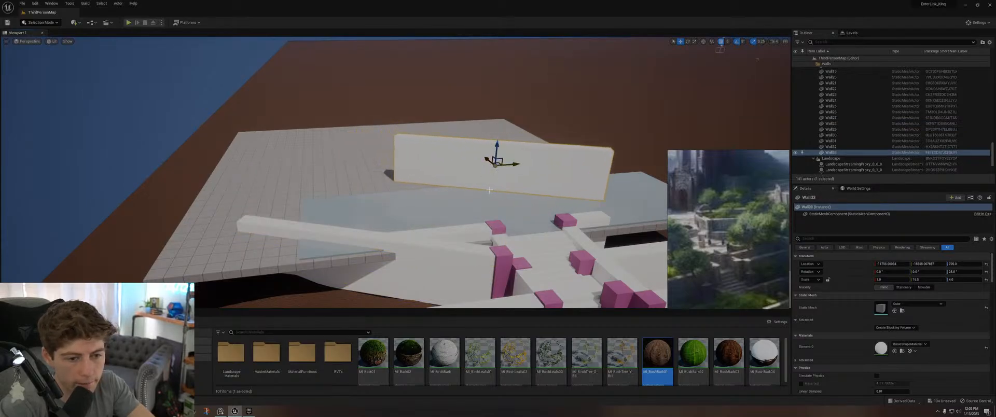
Step: Widen the upper street slab so it is deep enough to cover most of the raised floor
{"action": "left_click", "coordinate": [481, 204]}
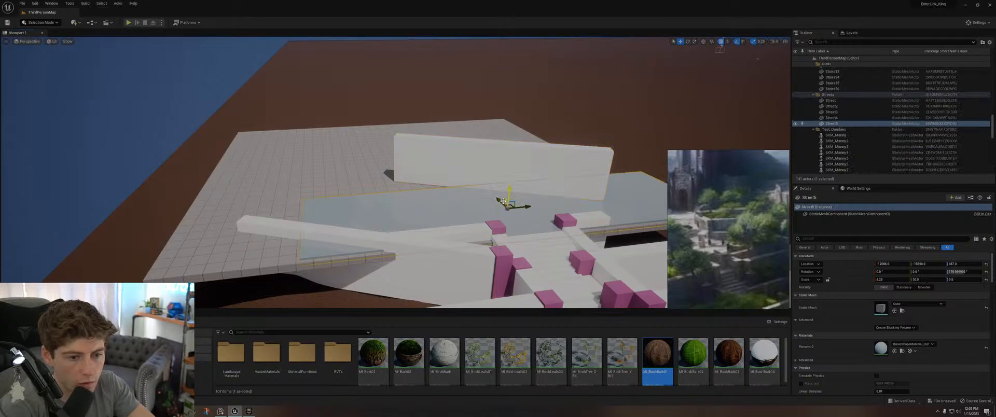
{"action": "key", "text": "r"}
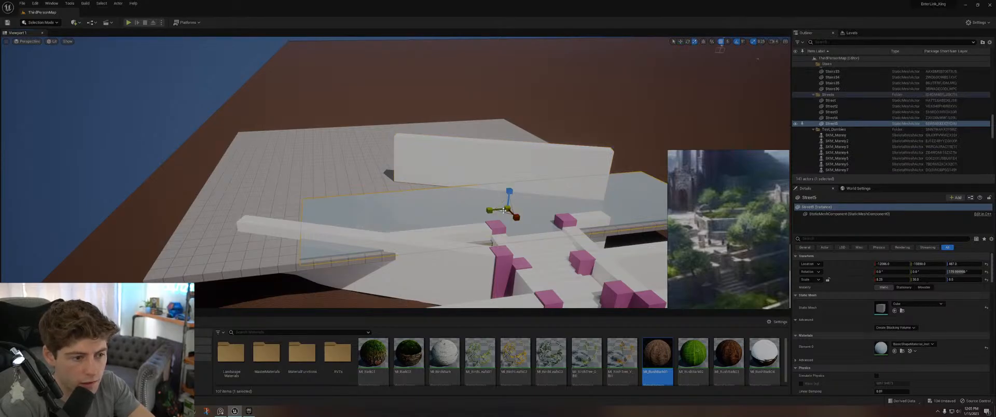
{"action": "left_click_drag", "start_coordinate": [513, 214], "coordinate": [595, 282]}
{"action": "key", "text": "w"}
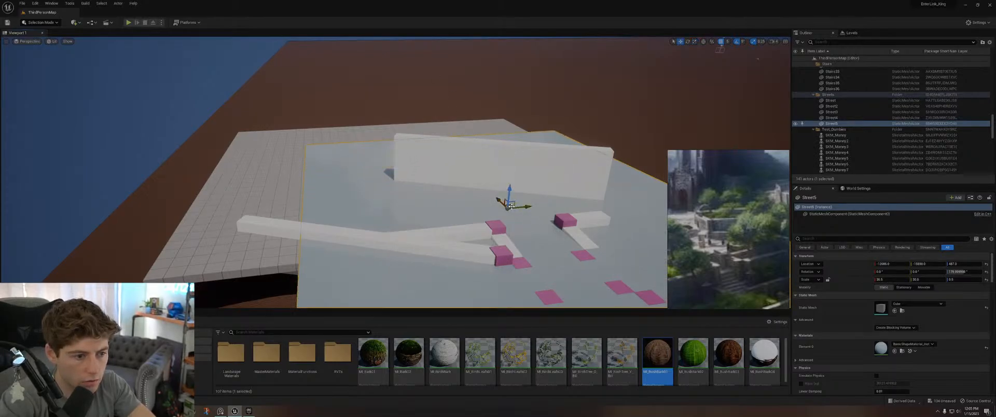
Step: Move the widened street slab back over the raised floor until its front edge meets the landing
{"action": "left_click_drag", "start_coordinate": [508, 206], "coordinate": [421, 150]}
{"action": "key", "text": "s"}
{"action": "right_click_drag", "start_coordinate": [421, 151], "coordinate": [469, 178]}
{"action": "key", "text": "w"}
{"action": "key", "text": "w"}
{"action": "key", "text": "s"}
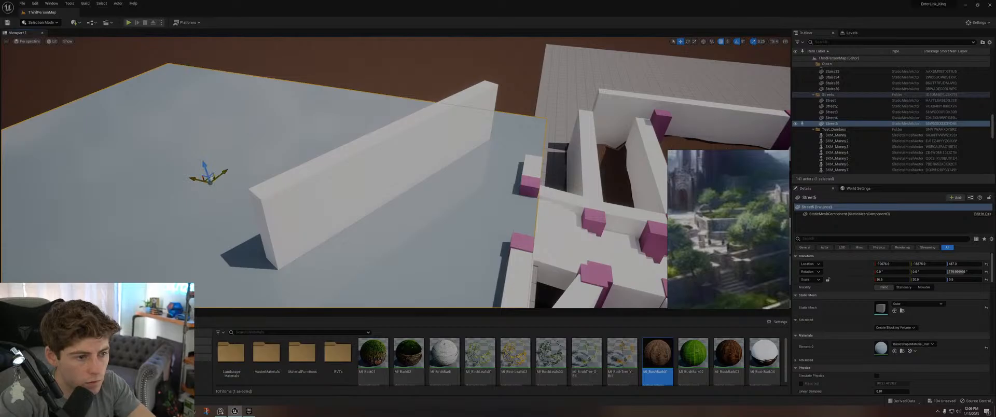
{"action": "left_click_drag", "start_coordinate": [210, 177], "coordinate": [191, 192]}
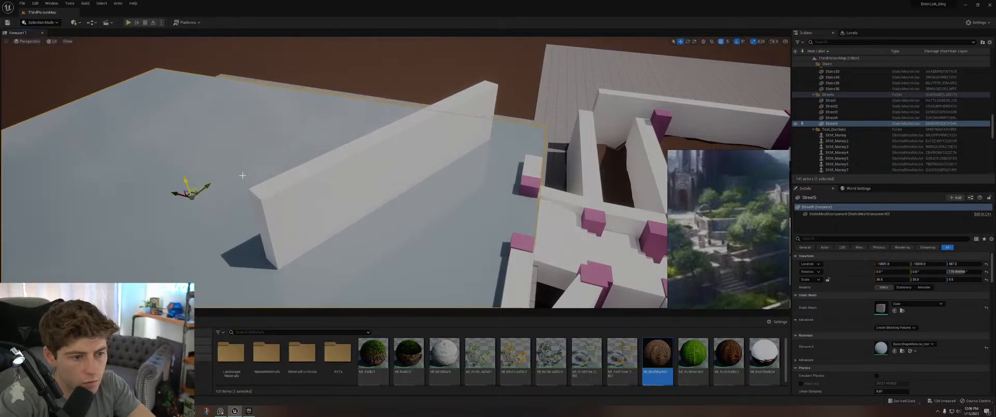
{"action": "right_click_drag", "start_coordinate": [243, 175], "coordinate": [200, 174]}
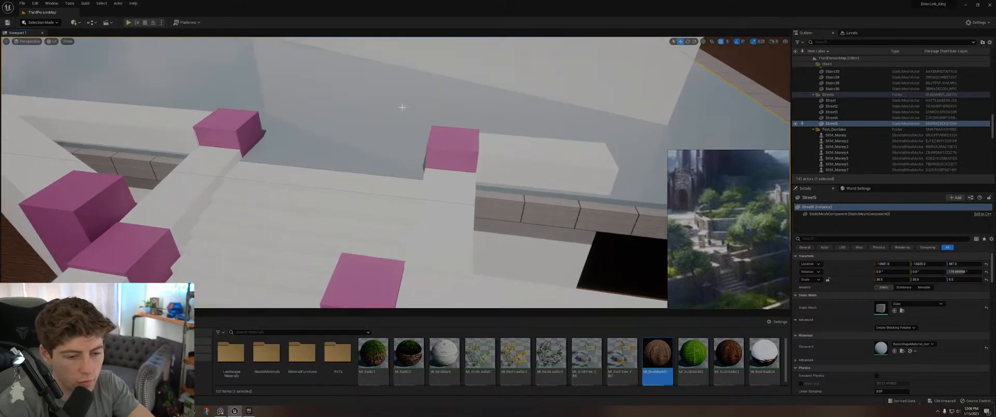
Step: Examine the widened street, the landing's walls and pillars and the raised back wall, comparing them with the reference image
{"action": "scroll", "coordinate": [411, 118], "scroll_direction": "down", "scroll_amount": 10}
{"action": "right_click_drag", "start_coordinate": [411, 119], "coordinate": [423, 155]}
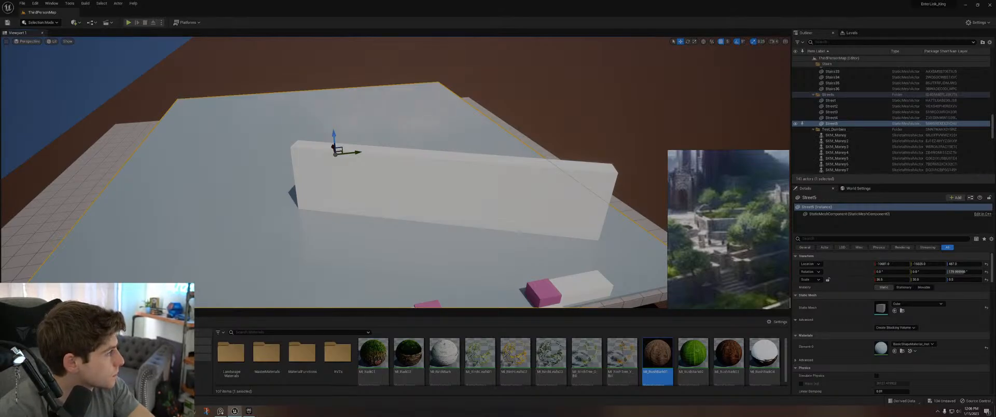
{"action": "right_click_drag", "start_coordinate": [395, 171], "coordinate": [444, 193]}
{"action": "key", "text": "d"}
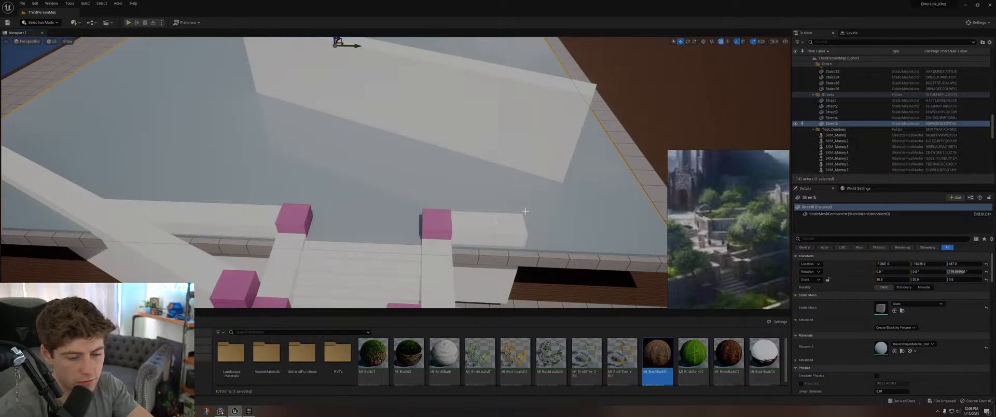
{"action": "right_click_drag", "start_coordinate": [577, 199], "coordinate": [594, 136]}
{"action": "key", "text": "a"}
{"action": "key", "text": "s"}
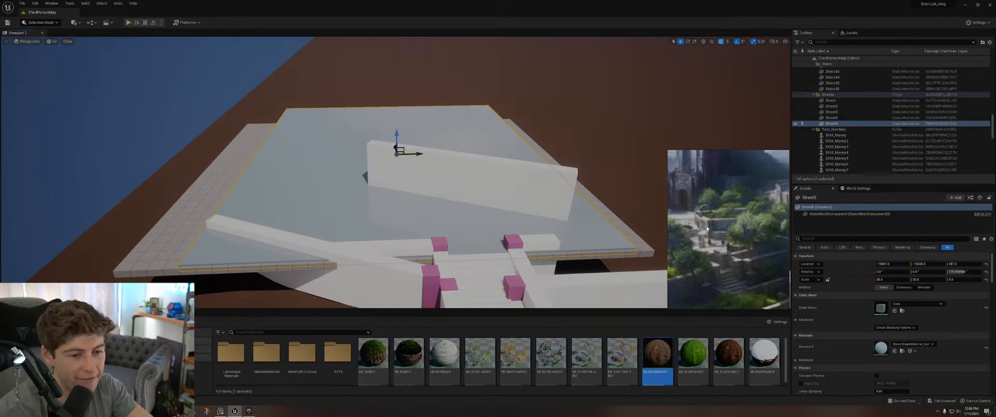
{"action": "right_click_drag", "start_coordinate": [708, 228], "coordinate": [695, 223]}
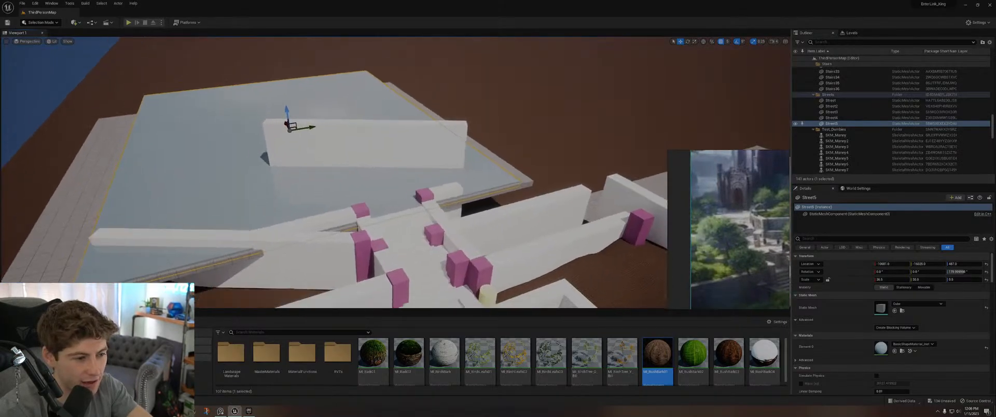
{"action": "right_click_drag", "start_coordinate": [438, 194], "coordinate": [438, 193]}
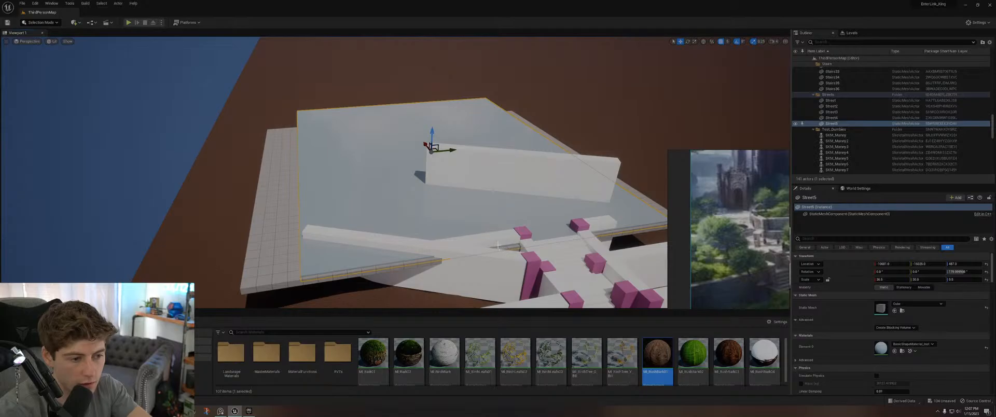
Step: Rotate the long angled wall beside the landing slightly and reposition it so its inner end meets the pillar
{"action": "left_click", "coordinate": [441, 252]}
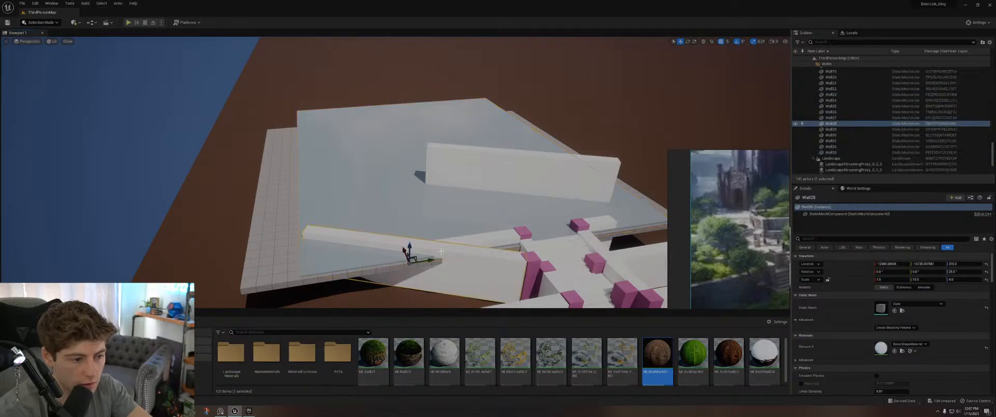
{"action": "key", "text": "r"}
{"action": "key", "text": "e"}
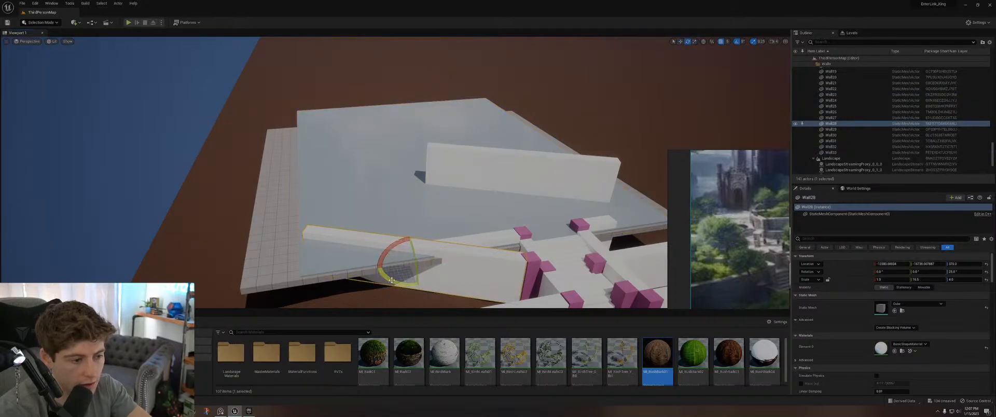
{"action": "left_click_drag", "start_coordinate": [391, 281], "coordinate": [411, 266]}
{"action": "key", "text": "w"}
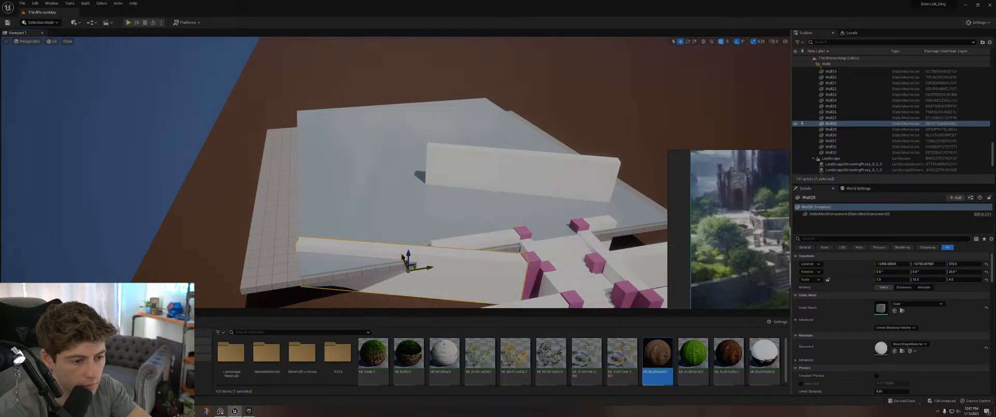
Step: Lengthen the short straight wall at the landing's rear pillar to a Y scale of 9, keeping its end at the pillar
{"action": "right_click_drag", "start_coordinate": [465, 214], "coordinate": [410, 241]}
{"action": "left_click", "coordinate": [465, 214]}
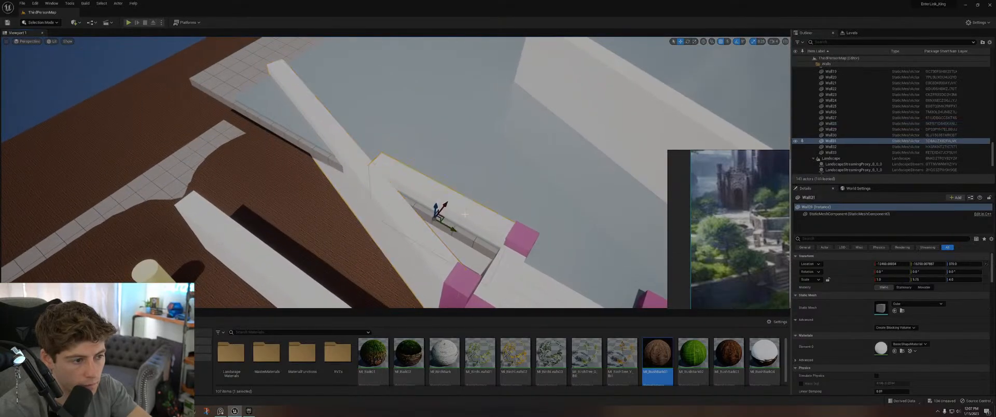
{"action": "key", "text": "r"}
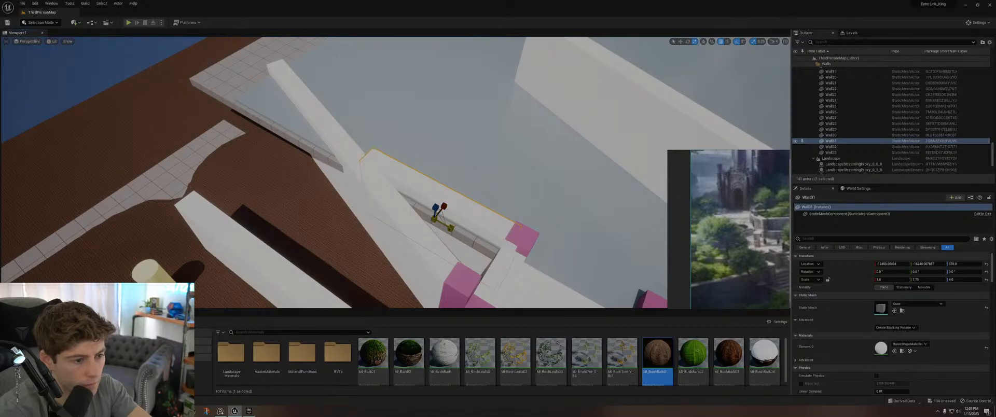
{"action": "key", "text": "w"}
{"action": "left_click_drag", "start_coordinate": [448, 233], "coordinate": [434, 221]}
{"action": "key", "text": "r"}
{"action": "key", "text": "w"}
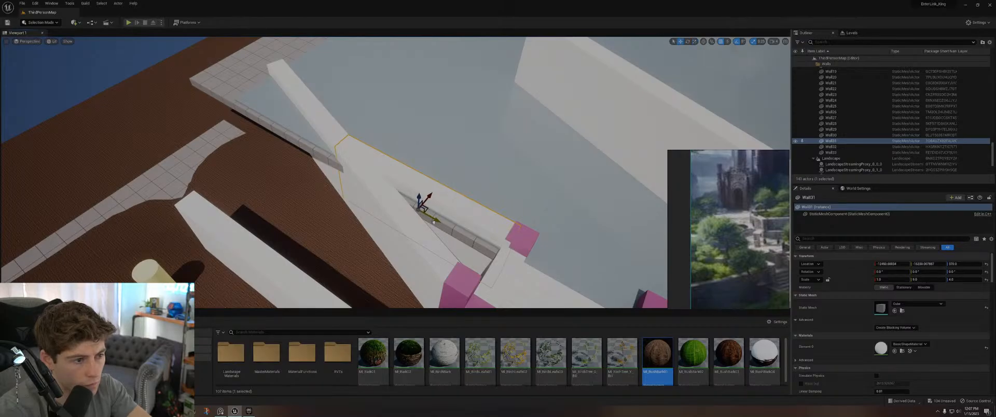
Step: Nudge the lengthened wall sideways into line with its pillar and make it slightly thinner
{"action": "left_click", "coordinate": [441, 148]}
{"action": "right_click_drag", "start_coordinate": [441, 148], "coordinate": [467, 134]}
{"action": "left_click", "coordinate": [425, 180]}
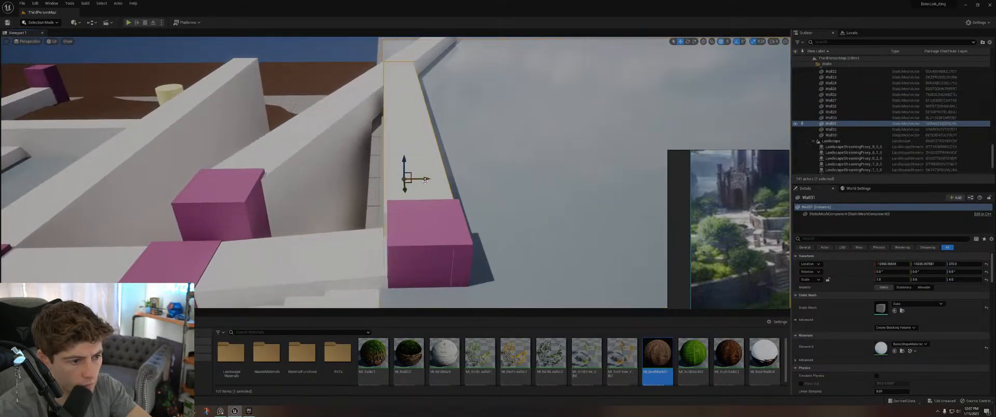
{"action": "left_click_drag", "start_coordinate": [426, 179], "coordinate": [431, 179]}
{"action": "right_click_drag", "start_coordinate": [430, 179], "coordinate": [442, 140]}
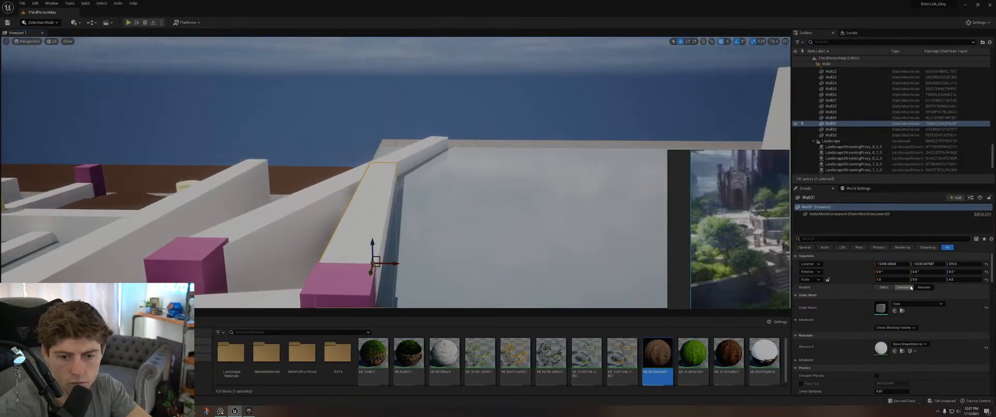
{"action": "left_click", "coordinate": [886, 280]}
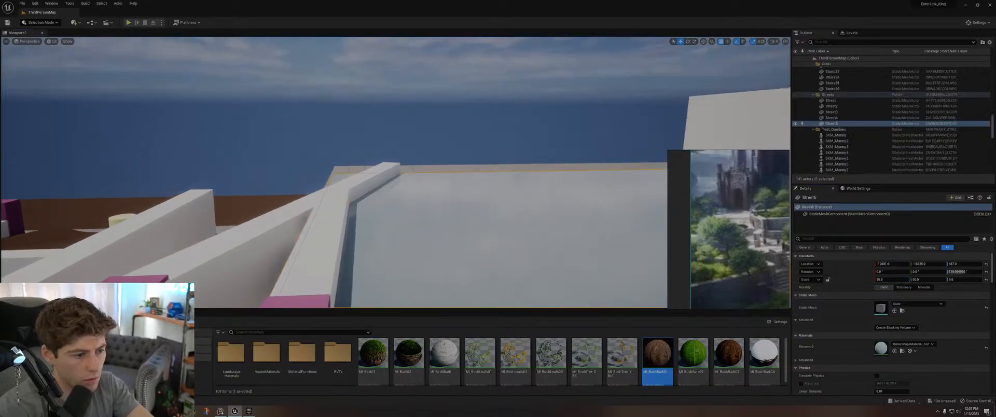
Step: Lengthen the tall retaining wall below the landing outward past the yellow posts and make it slightly thinner
{"action": "key", "text": "f"}
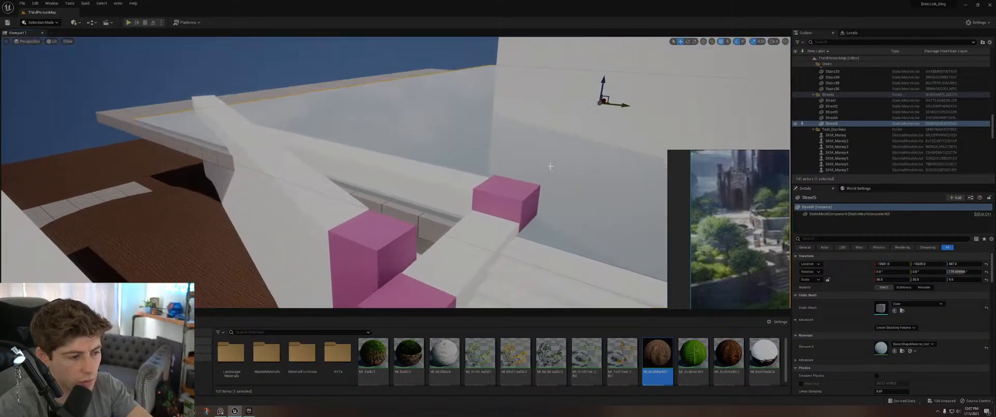
{"action": "right_click_drag", "start_coordinate": [395, 172], "coordinate": [462, 151]}
{"action": "right_click_drag", "start_coordinate": [551, 166], "coordinate": [471, 131]}
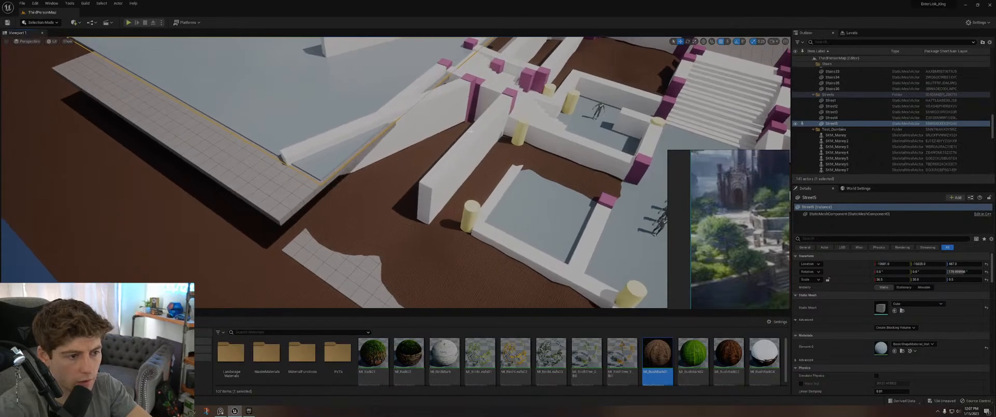
{"action": "mouse_move", "coordinate": [460, 156]}
{"action": "right_mouse_down"}
{"action": "mouse_move", "coordinate": [387, 156]}
{"action": "mouse_move", "coordinate": [457, 168]}
{"action": "mouse_move", "coordinate": [470, 195]}
{"action": "mouse_move", "coordinate": [443, 135]}
{"action": "mouse_move", "coordinate": [433, 136]}
{"action": "mouse_move", "coordinate": [431, 172]}
{"action": "mouse_move", "coordinate": [444, 160]}
{"action": "right_mouse_up"}
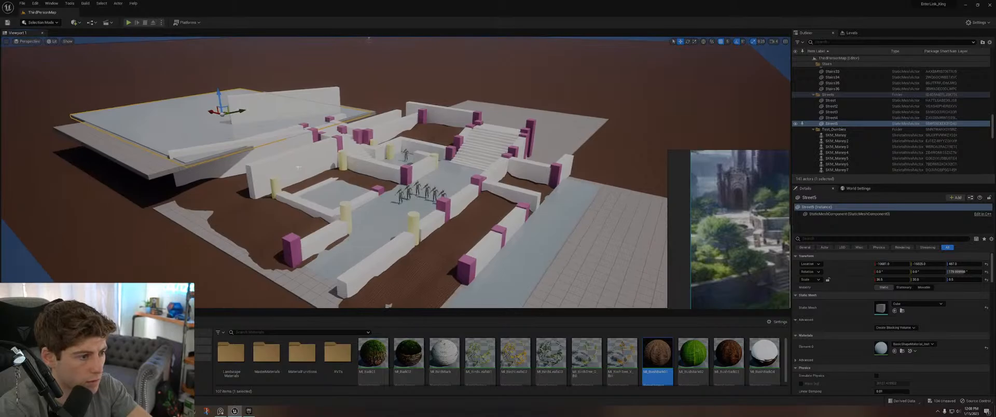
{"action": "left_click", "coordinate": [298, 167]}
{"action": "key", "text": "f"}
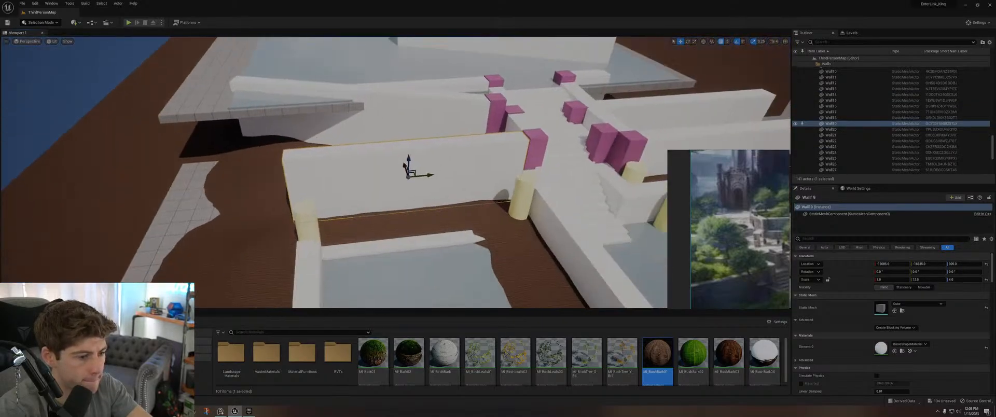
{"action": "scroll", "coordinate": [434, 170], "scroll_direction": "down", "scroll_amount": 3}
{"action": "key", "text": "r"}
{"action": "left_click_drag", "start_coordinate": [438, 163], "coordinate": [409, 169]}
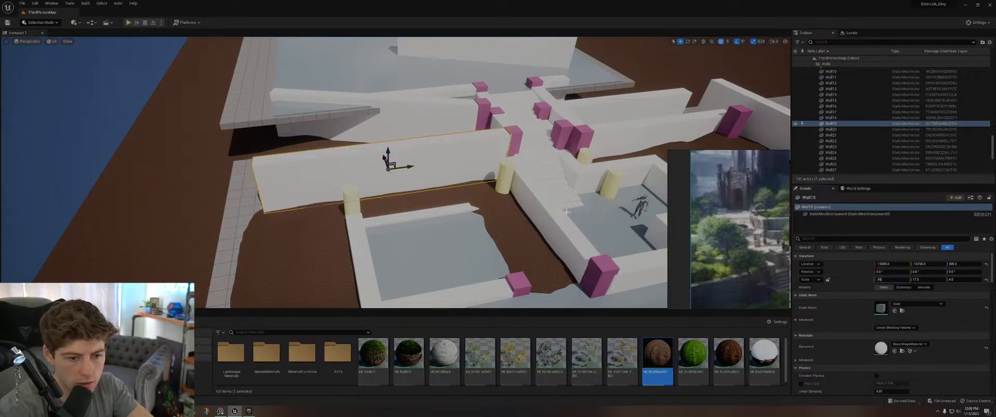
{"action": "left_click", "coordinate": [602, 193]}
Step: Rotate the short wall at the landing's rear pillar to run roughly parallel to the long angled wall and shift it onto the street
{"action": "right_click_drag", "start_coordinate": [516, 143], "coordinate": [504, 136]}
{"action": "right_click_drag", "start_coordinate": [506, 175], "coordinate": [519, 188]}
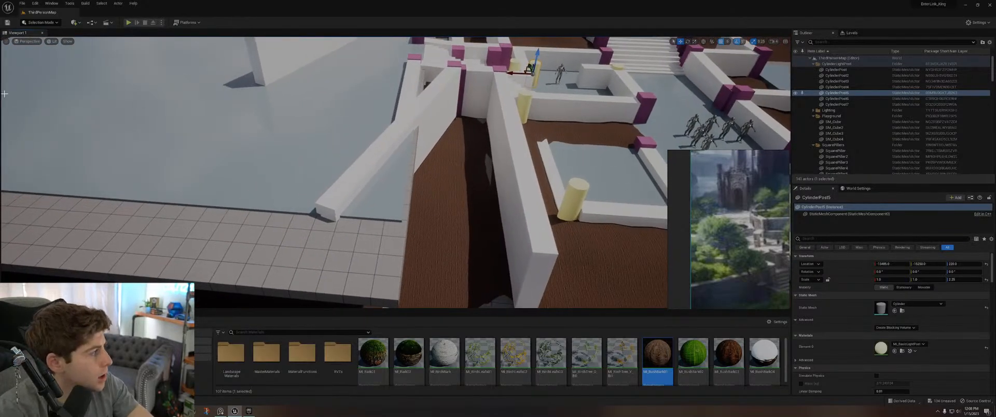
{"action": "right_click_drag", "start_coordinate": [250, 98], "coordinate": [255, 114]}
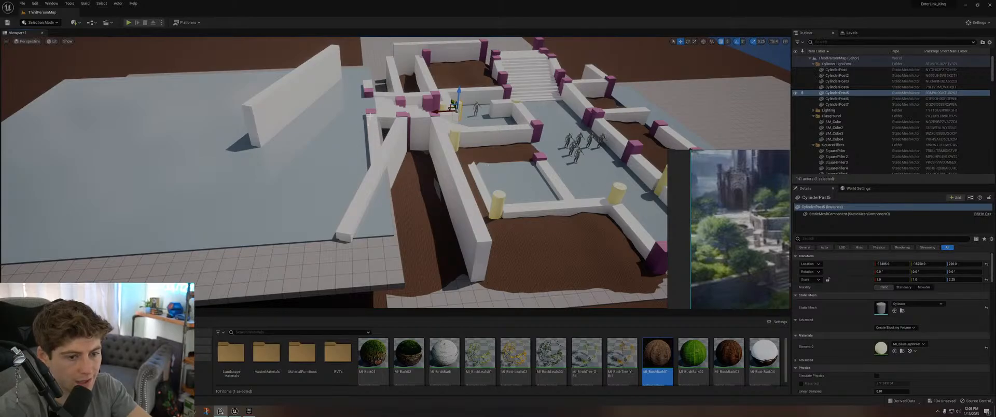
{"action": "left_click", "coordinate": [374, 134]}
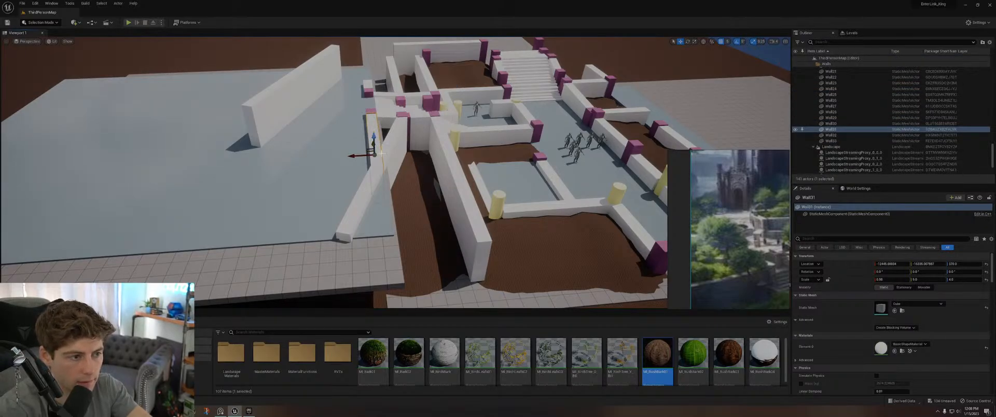
{"action": "mouse_move", "coordinate": [407, 144]}
{"action": "right_mouse_down"}
{"action": "mouse_move", "coordinate": [436, 146]}
{"action": "mouse_move", "coordinate": [407, 143]}
{"action": "right_mouse_up"}
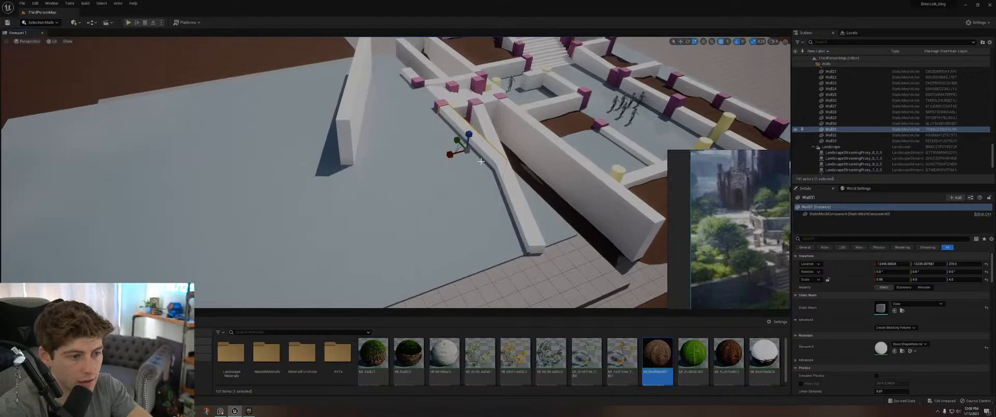
{"action": "key", "text": "e"}
{"action": "left_click_drag", "start_coordinate": [459, 165], "coordinate": [438, 152]}
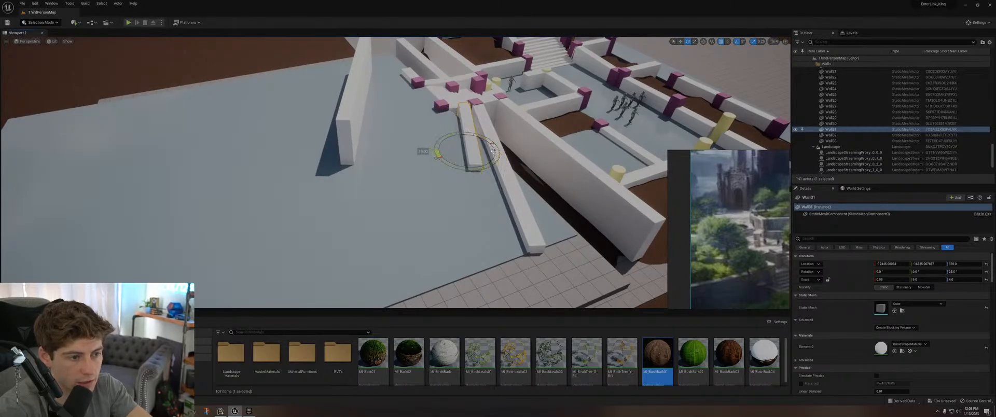
{"action": "key", "text": "w"}
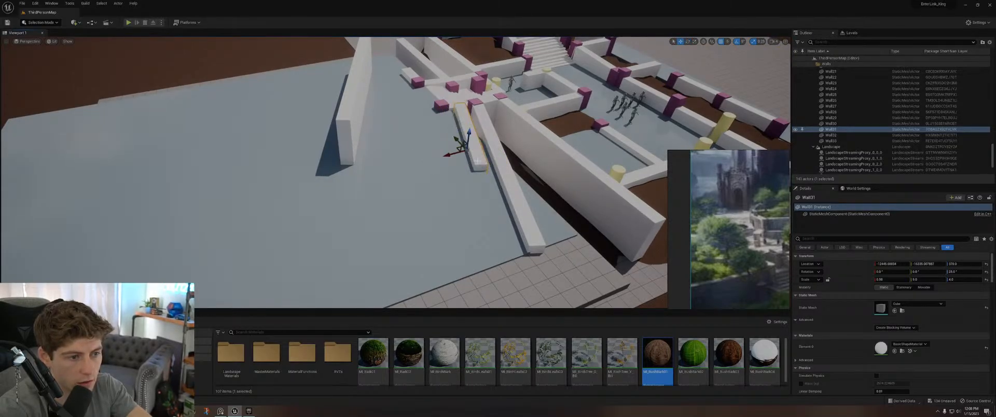
{"action": "left_click_drag", "start_coordinate": [458, 149], "coordinate": [442, 150]}
{"action": "mouse_move", "coordinate": [441, 151]}
{"action": "right_mouse_down"}
{"action": "mouse_move", "coordinate": [447, 156]}
{"action": "mouse_move", "coordinate": [441, 112]}
{"action": "mouse_move", "coordinate": [459, 169]}
{"action": "mouse_move", "coordinate": [418, 167]}
{"action": "mouse_move", "coordinate": [444, 156]}
{"action": "right_mouse_up"}
Step: Shift the raised back wall across the upper street slab behind the landing
{"action": "left_click", "coordinate": [406, 99]}
{"action": "right_click_drag", "start_coordinate": [405, 98], "coordinate": [452, 93]}
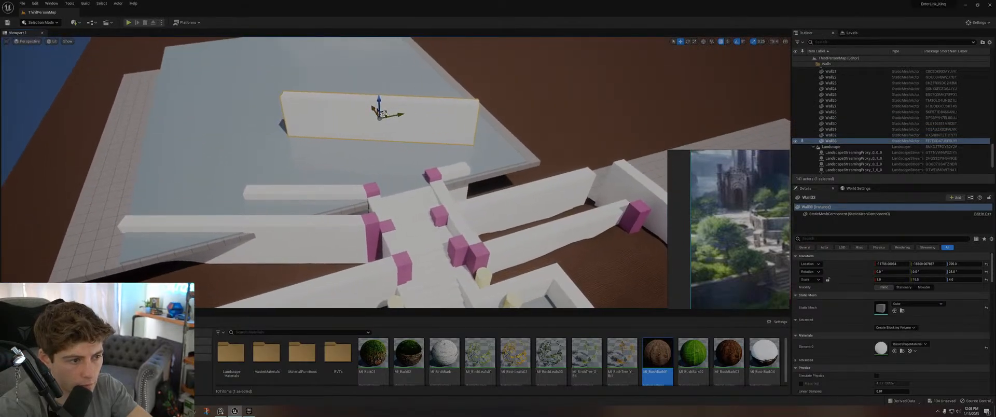
{"action": "left_click_drag", "start_coordinate": [383, 114], "coordinate": [408, 106]}
{"action": "right_click_drag", "start_coordinate": [410, 106], "coordinate": [469, 136]}
Step: Fine-align the short angled wall so its inner end sits against the landing's rear pillar
{"action": "left_click", "coordinate": [389, 163]}
{"action": "left_click", "coordinate": [399, 182]}
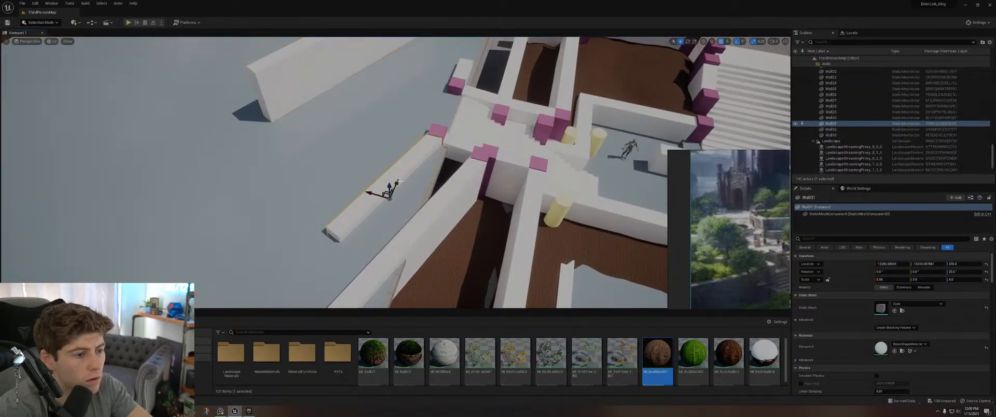
{"action": "right_click_drag", "start_coordinate": [392, 190], "coordinate": [436, 188]}
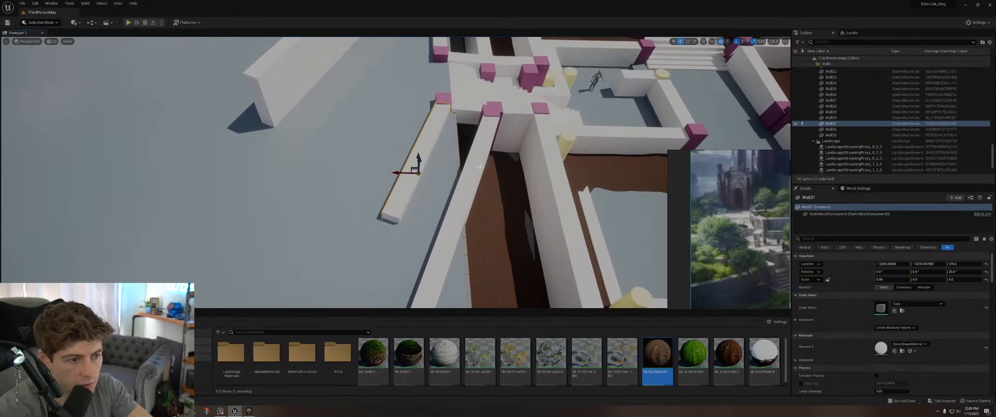
{"action": "mouse_move", "coordinate": [479, 166]}
{"action": "right_mouse_down"}
{"action": "mouse_move", "coordinate": [464, 169]}
{"action": "mouse_move", "coordinate": [467, 146]}
{"action": "mouse_move", "coordinate": [465, 167]}
{"action": "right_mouse_up"}
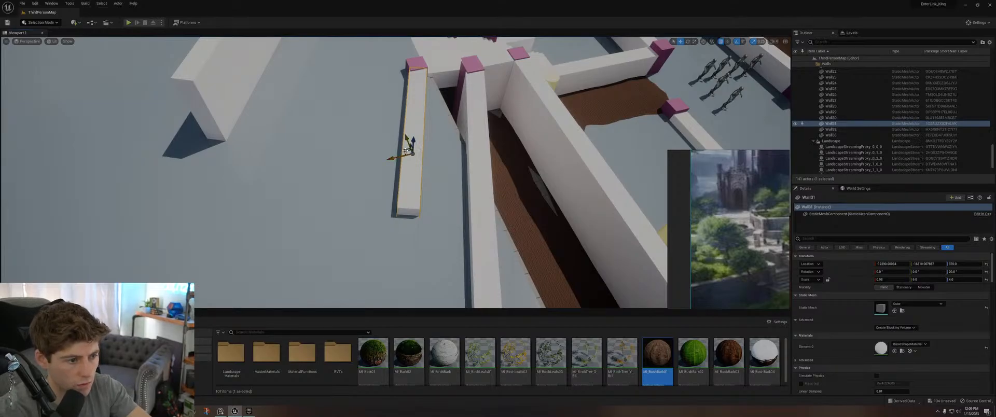
{"action": "left_click_drag", "start_coordinate": [400, 156], "coordinate": [402, 156]}
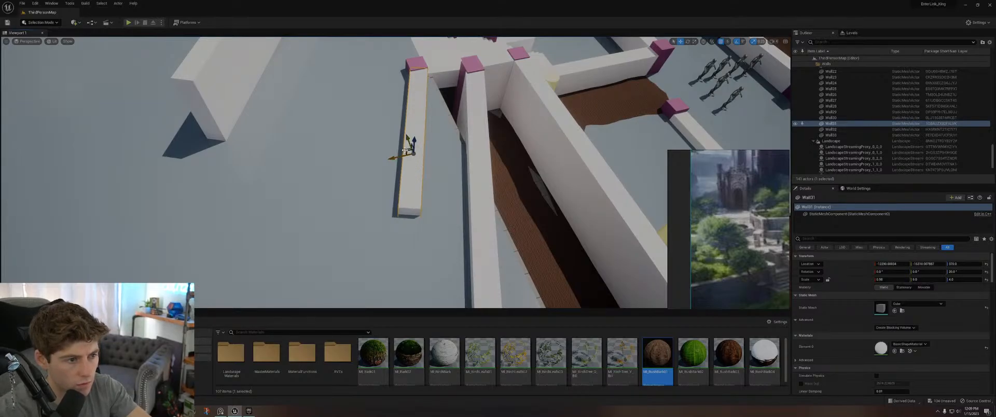
{"action": "right_click_drag", "start_coordinate": [516, 122], "coordinate": [588, 129]}
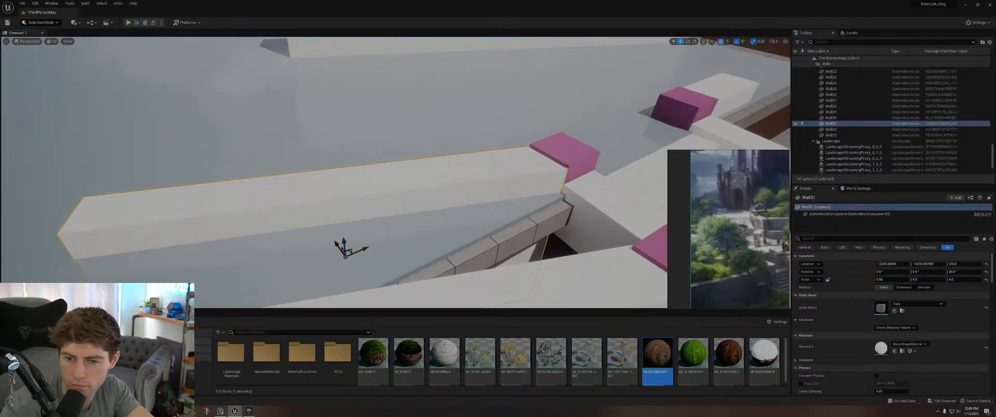